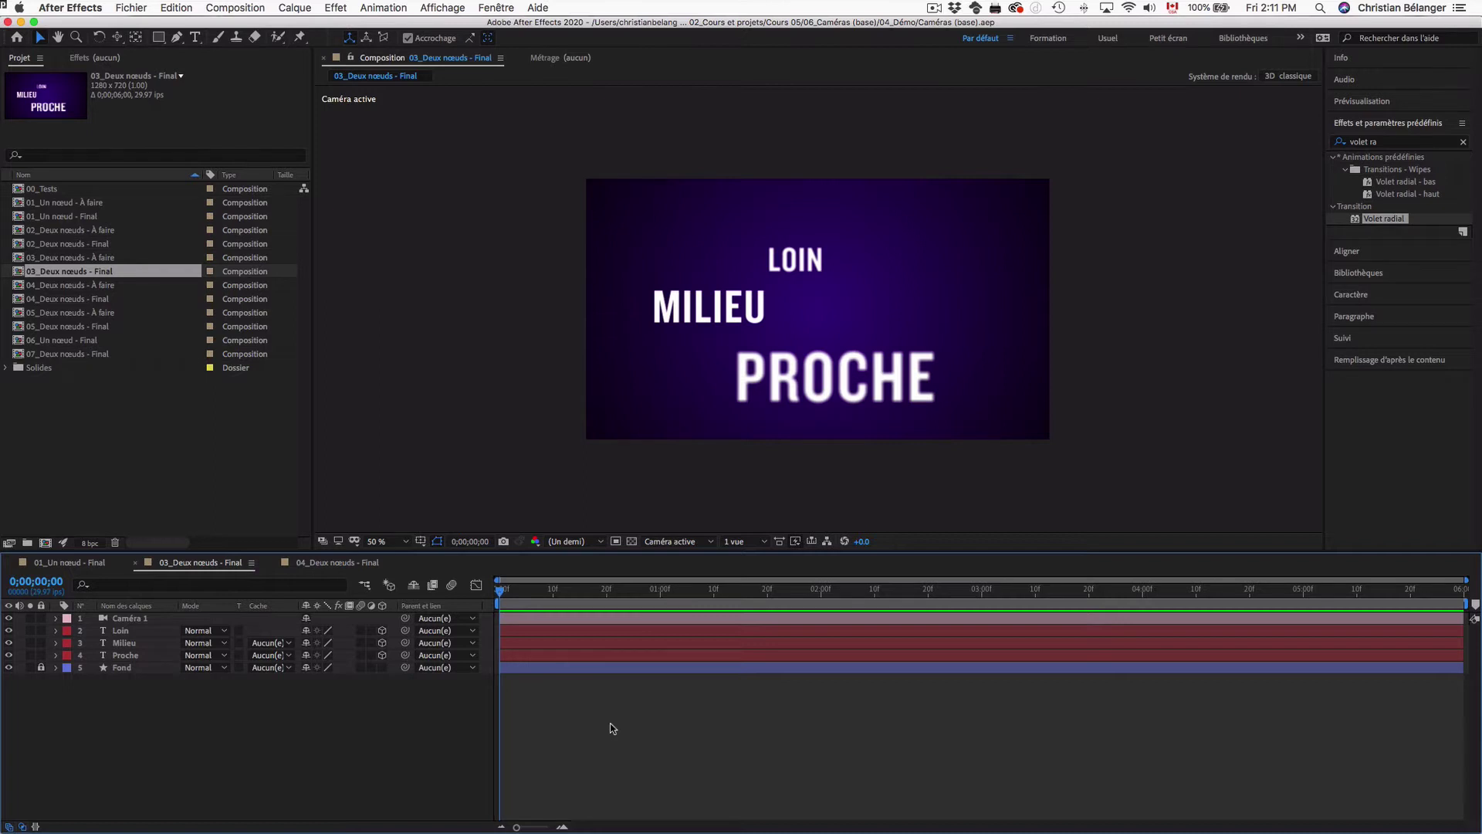
Play back the animation in 03_Deux nœuds - Final, and open and preview the composition 04_Deux nœuds - Final
key(space)
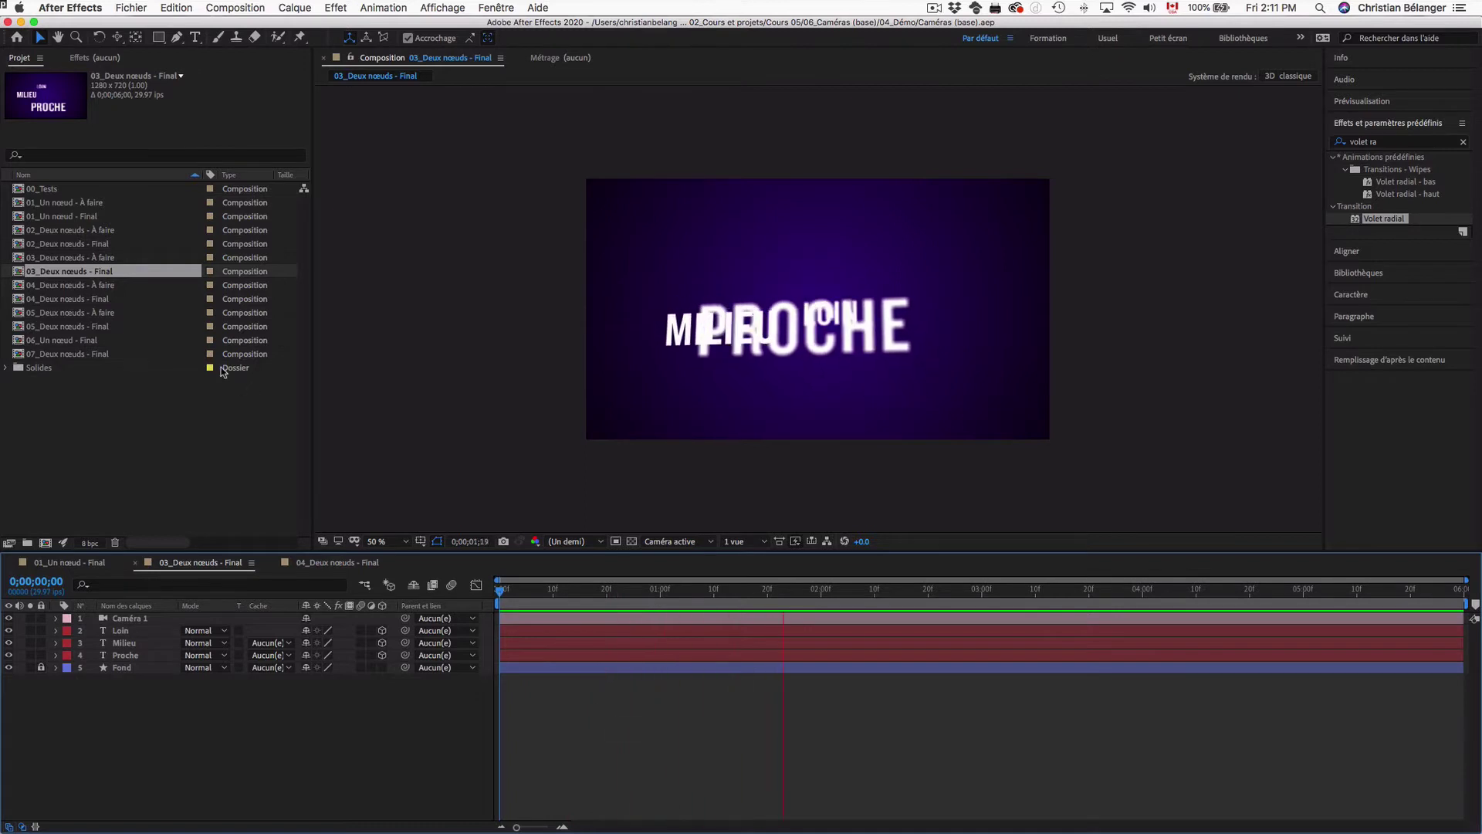
double_click(94, 300)
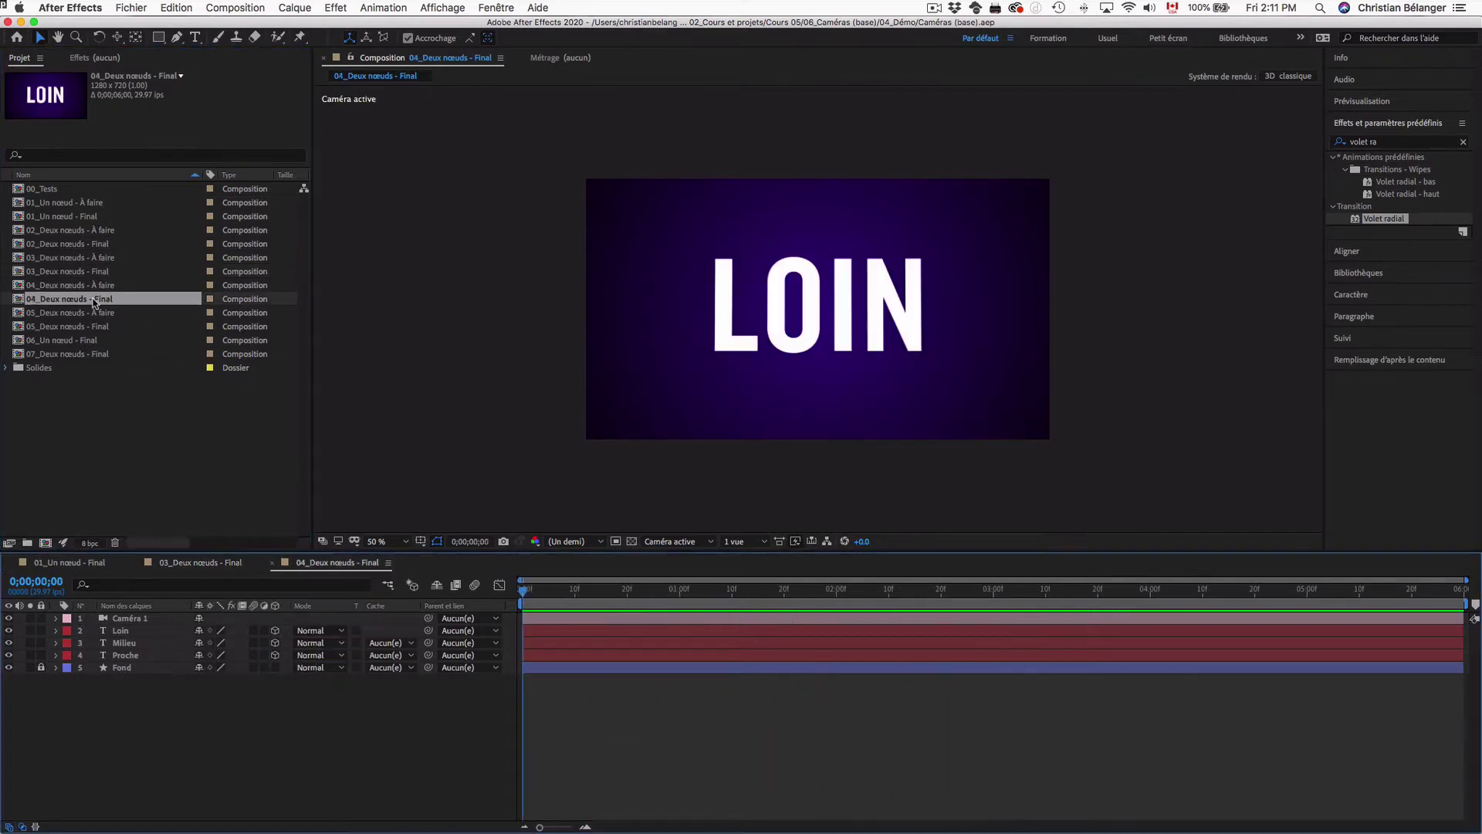
key(space)
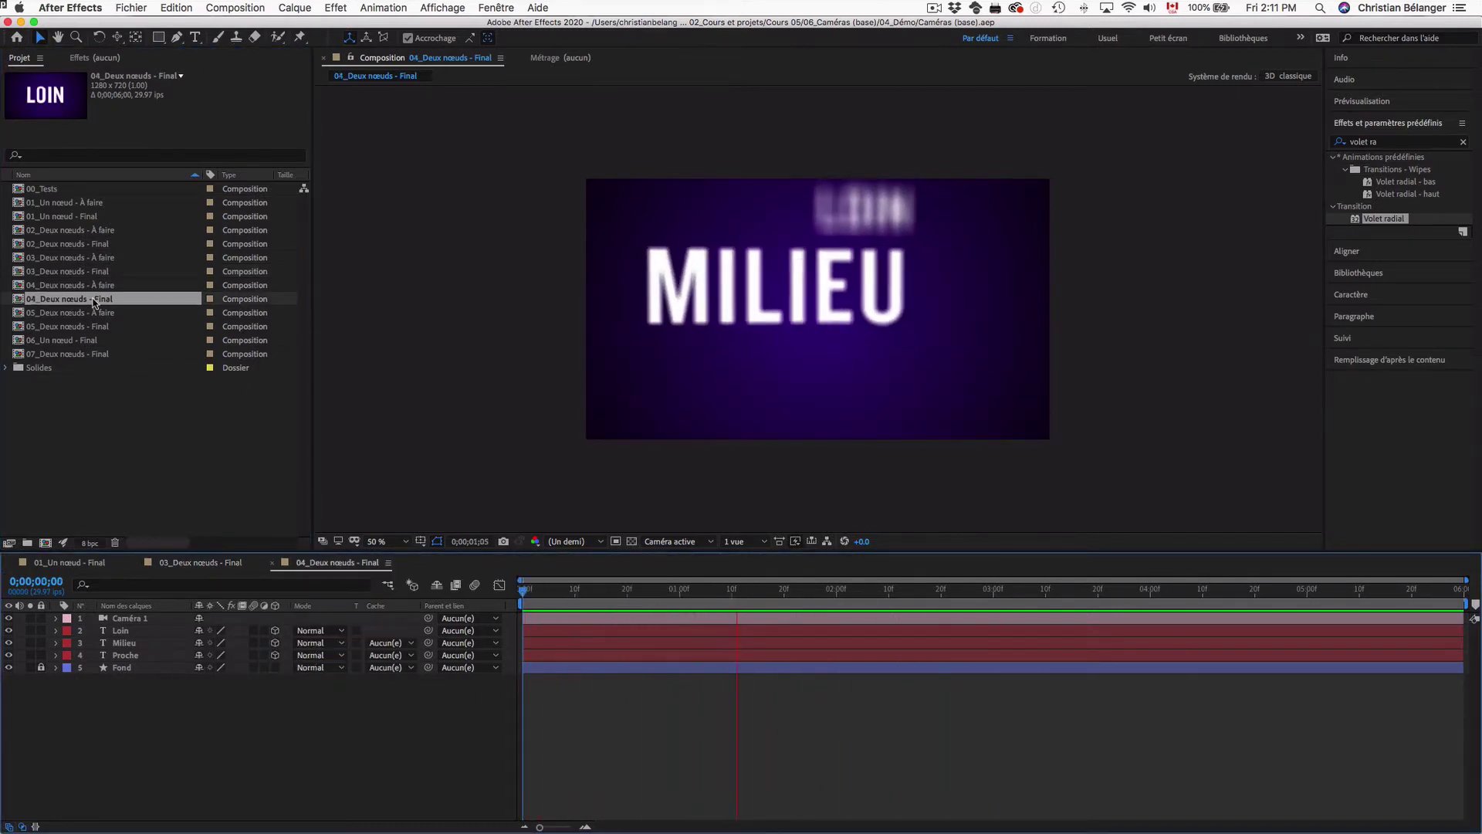
key(space)
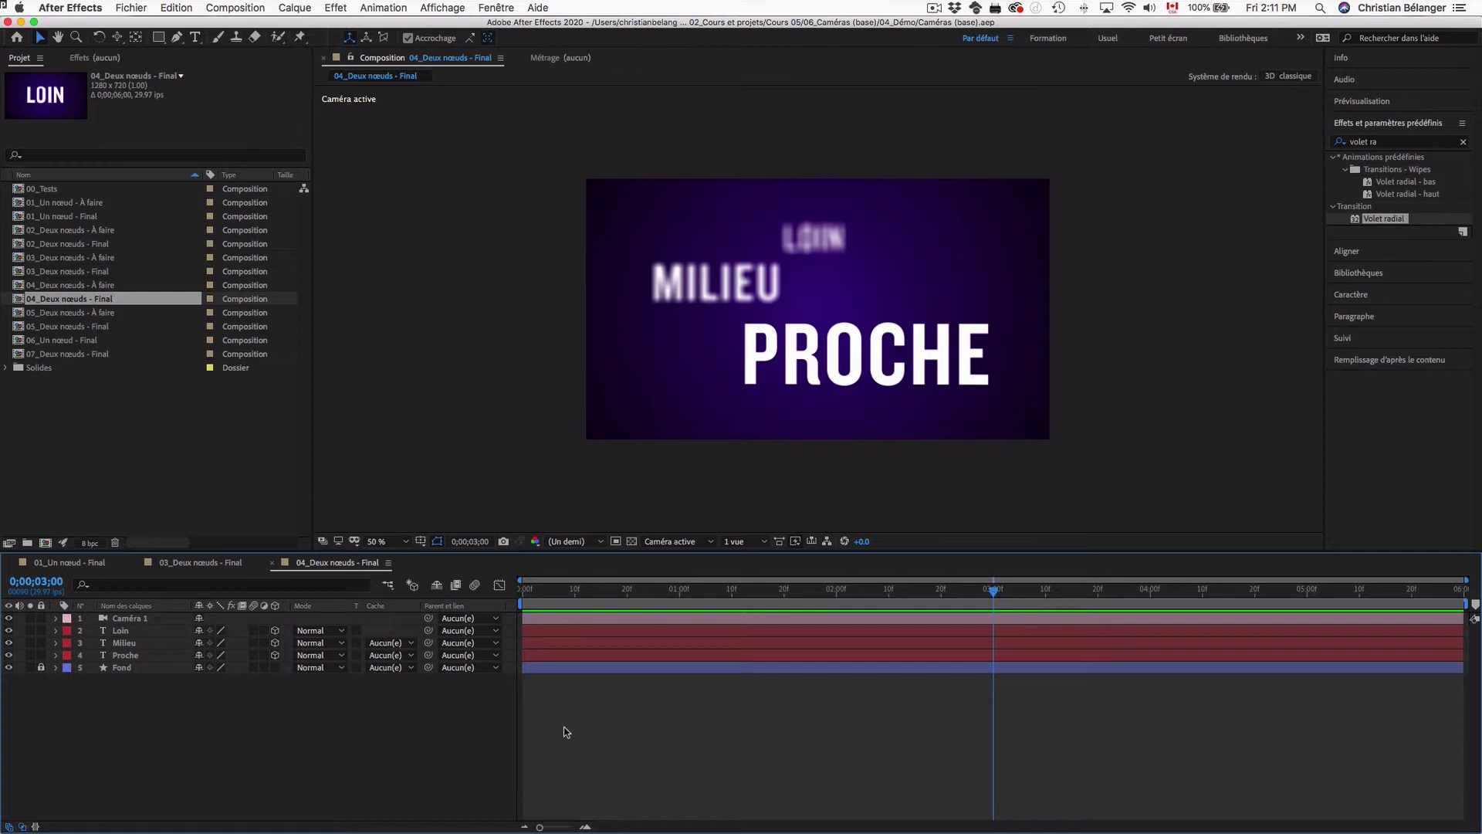
Return to the start of the composition and temporarily hide Caméra 1 to compare the view with and without it
drag(992, 591, 508, 588)
click(8, 618)
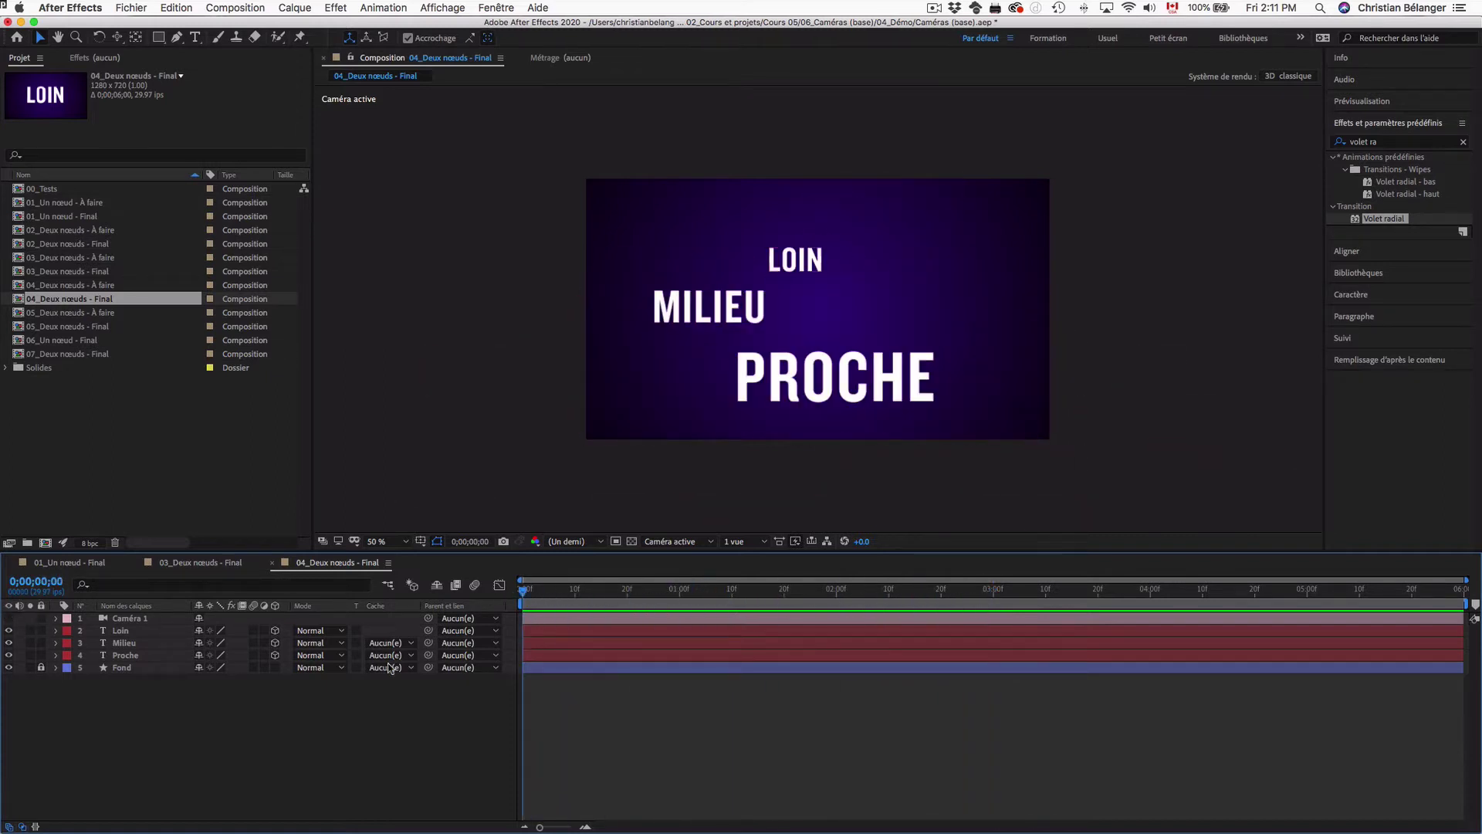
mouse_move(525, 591)
mouse_down()
mouse_move(956, 602)
mouse_move(506, 587)
mouse_up()
click(9, 618)
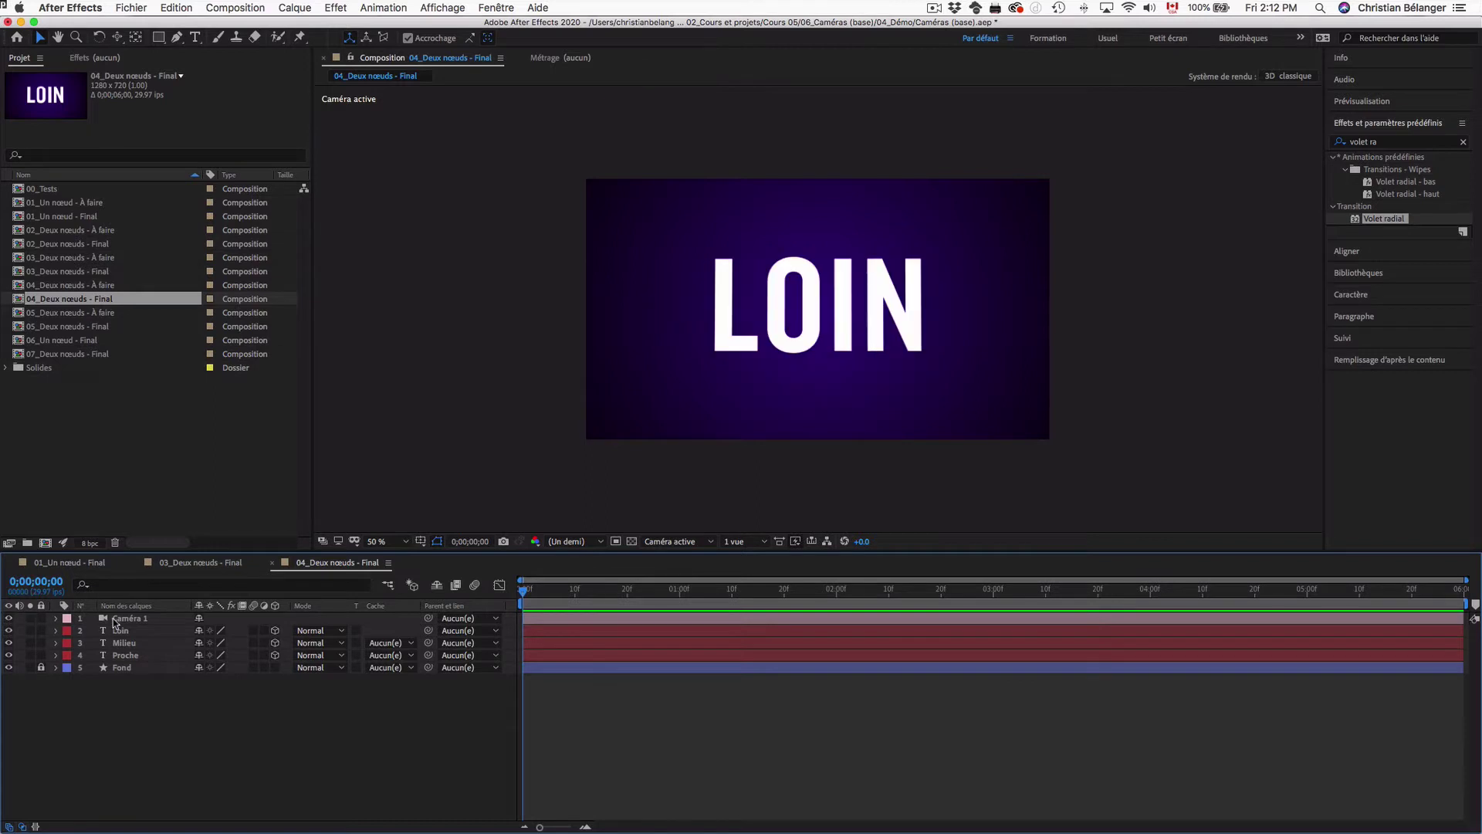
Reveal the keyframed properties of Caméra 1 and play back its animation
click(115, 618)
key(u)
key(space)
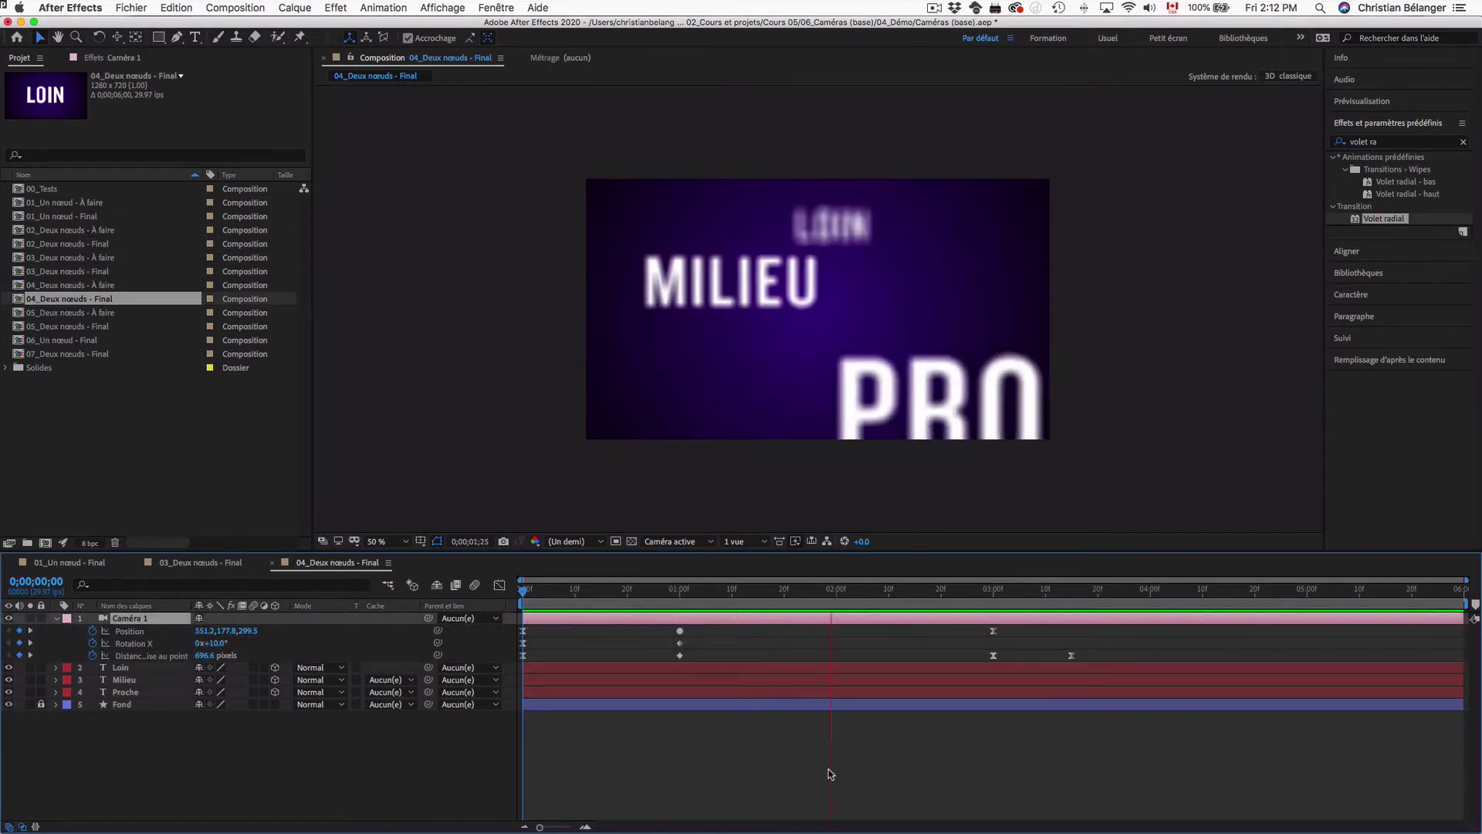
key(space)
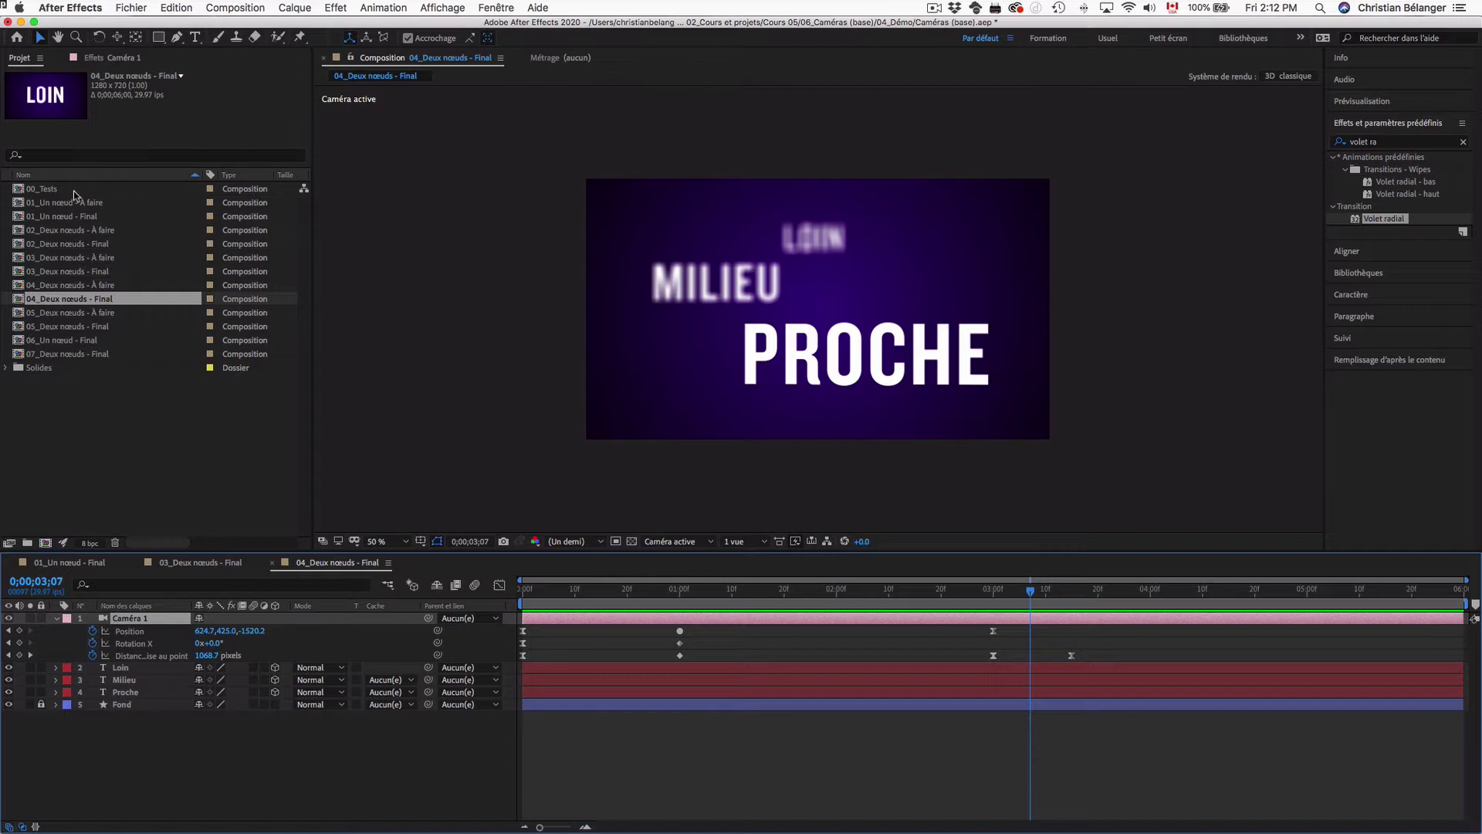
Open the 00_Tests composition and make the Loin, Milieu and Proche text layers 3D
double_click(53, 191)
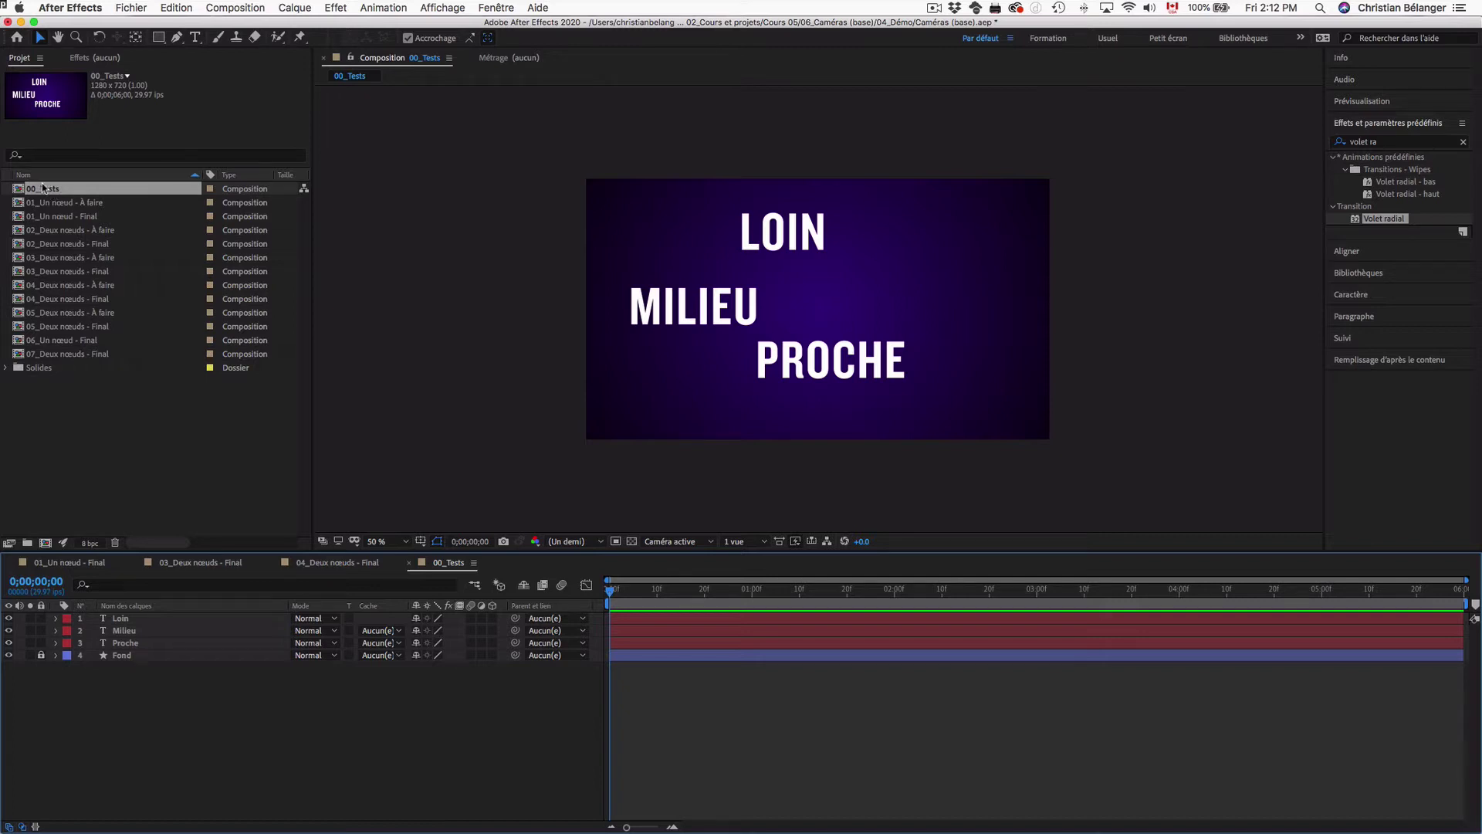
click(148, 619)
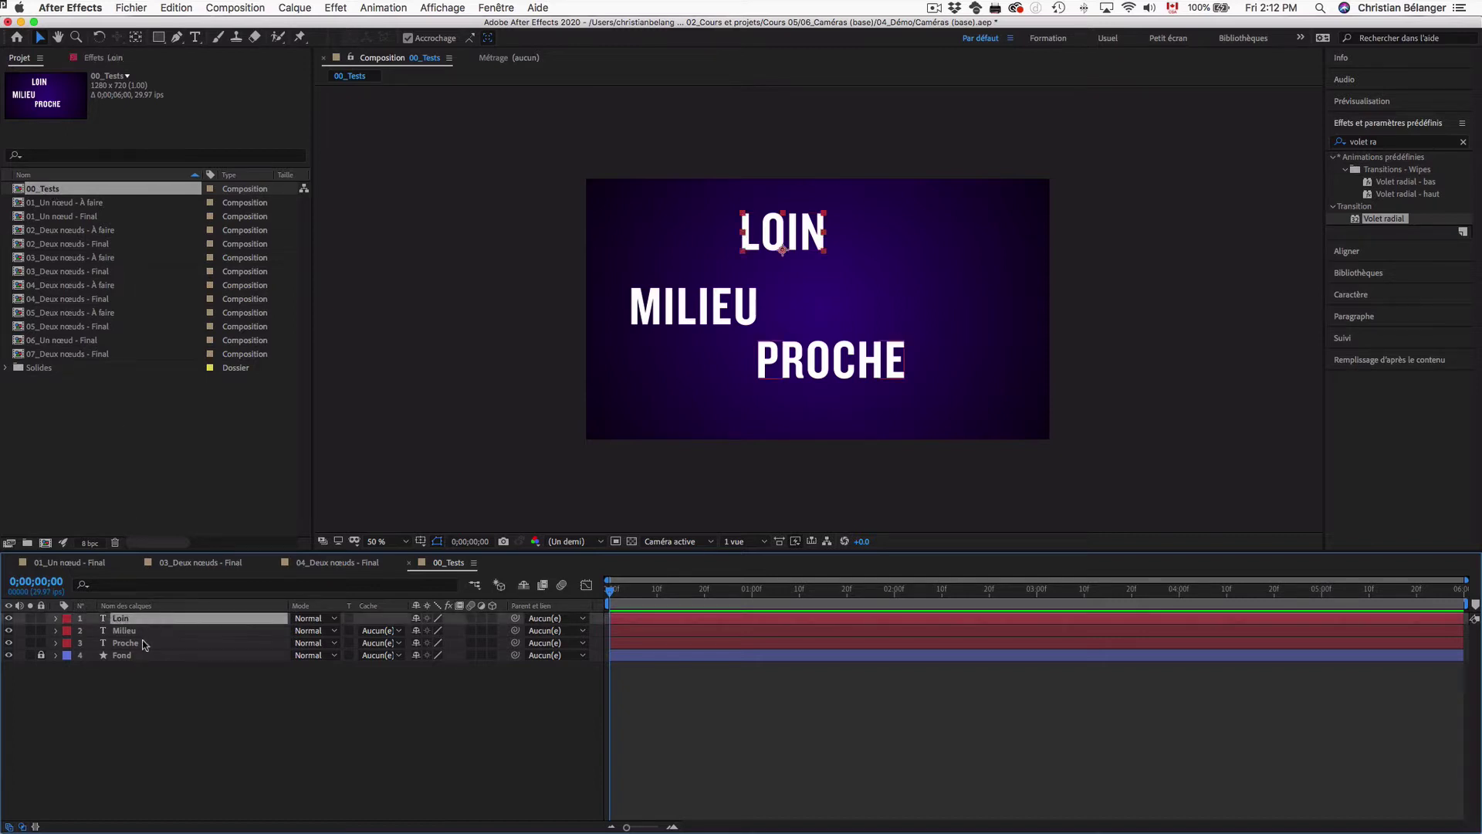
shift+click(146, 644)
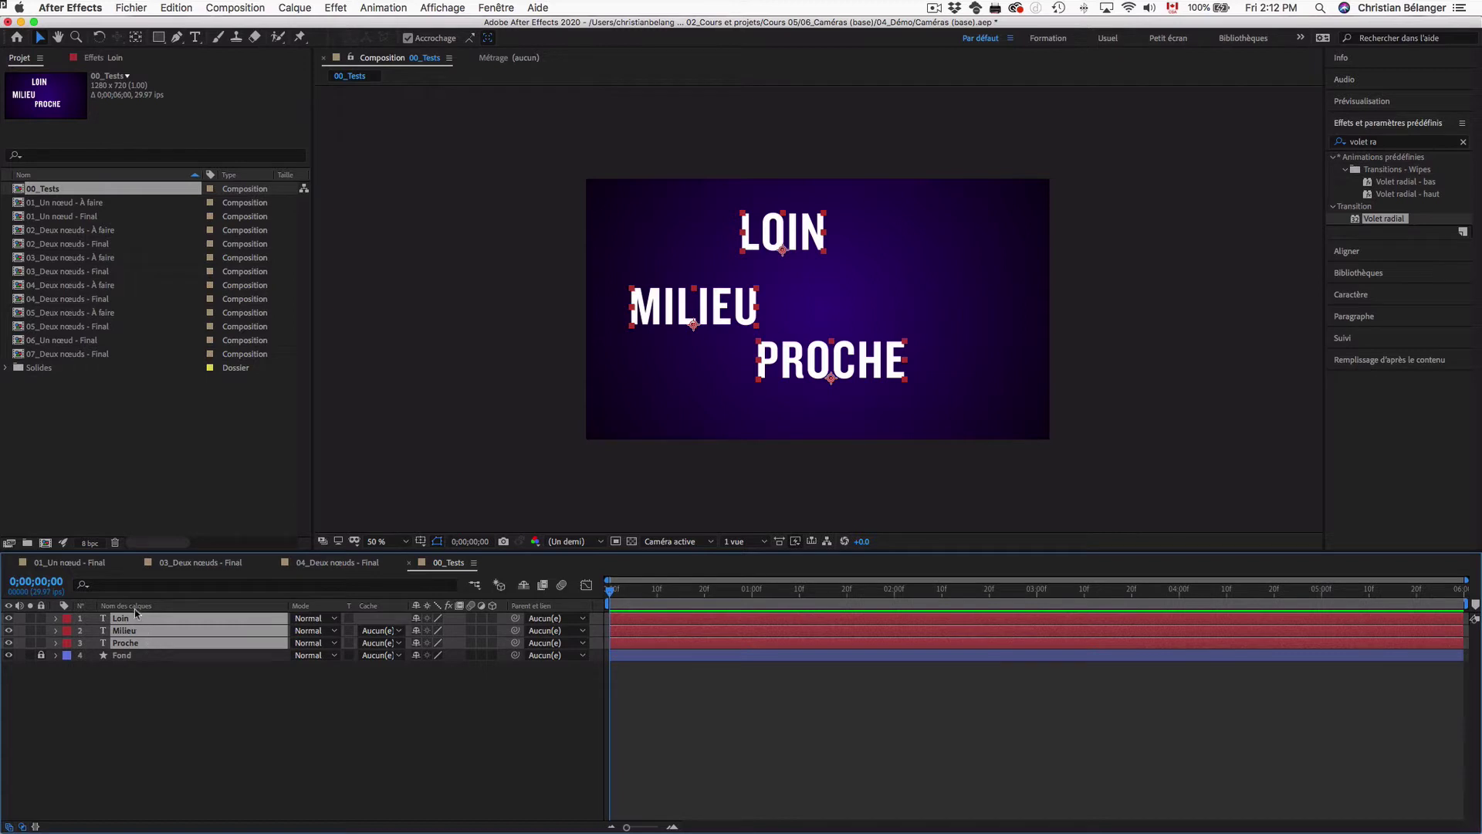
click(492, 618)
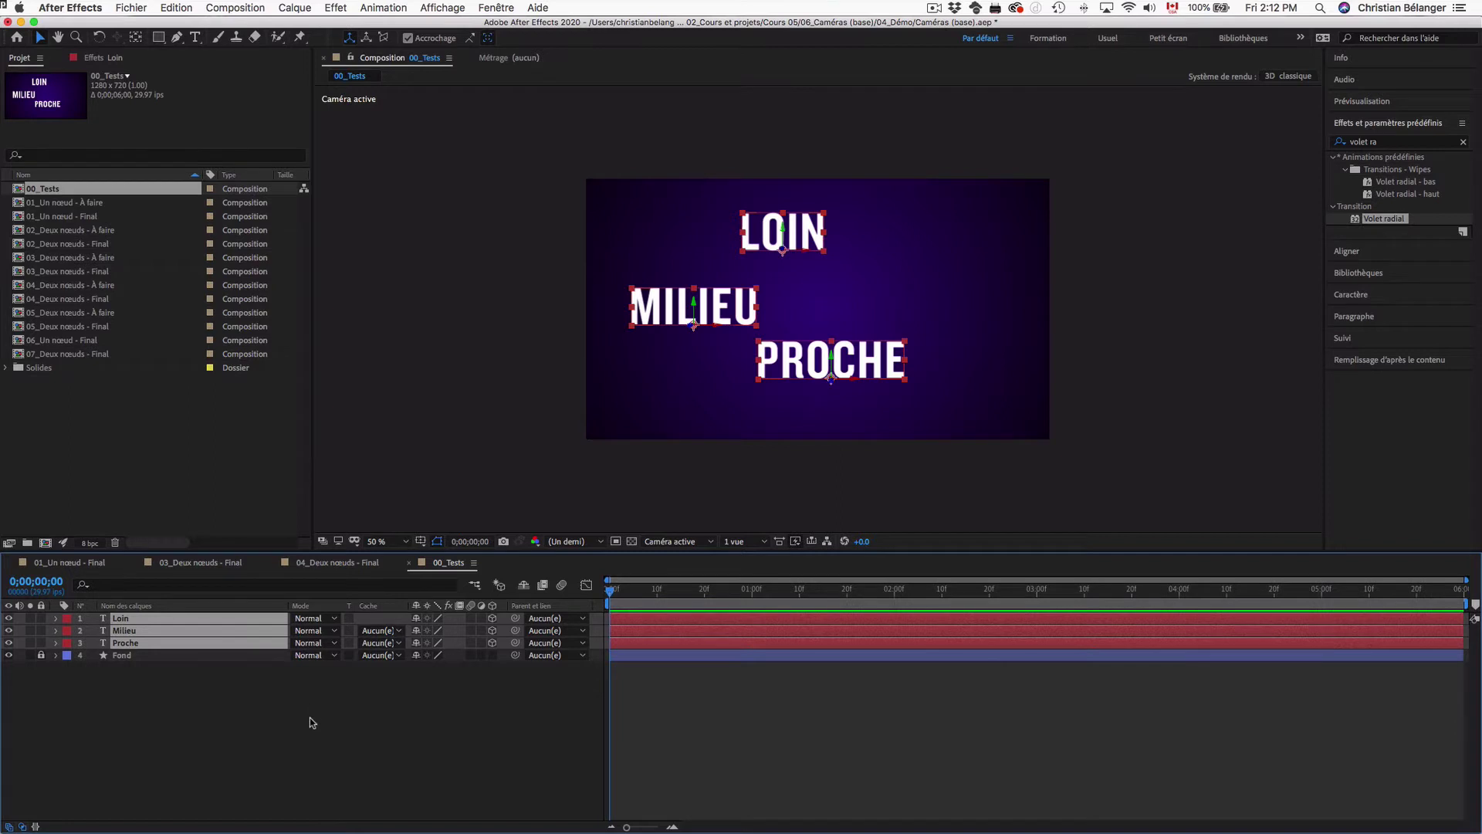
Try shifting the three text layers along X and Y through their Position, undo the moves, and deselect the layers
key(p)
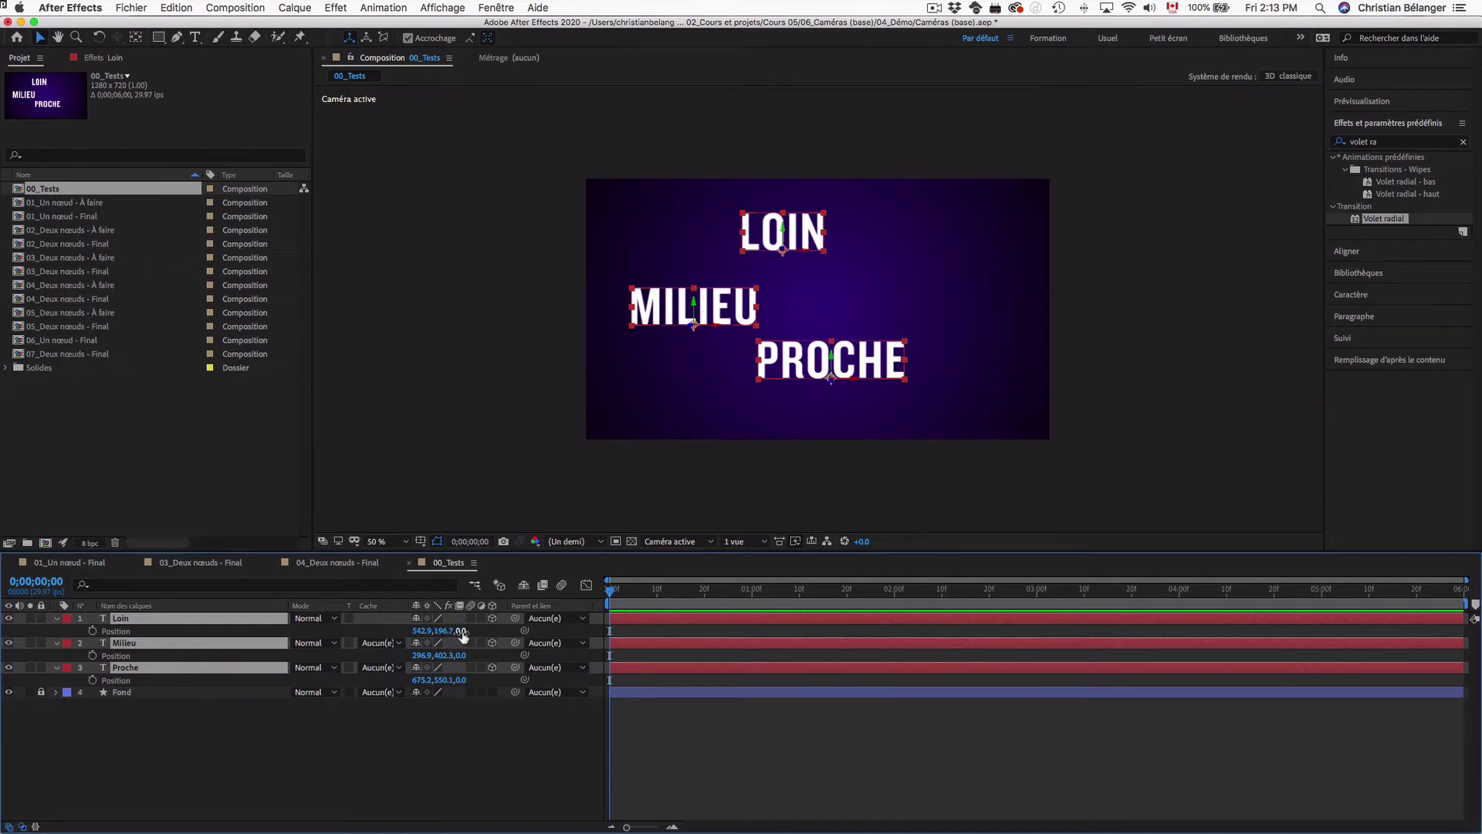
drag(424, 631, 345, 622)
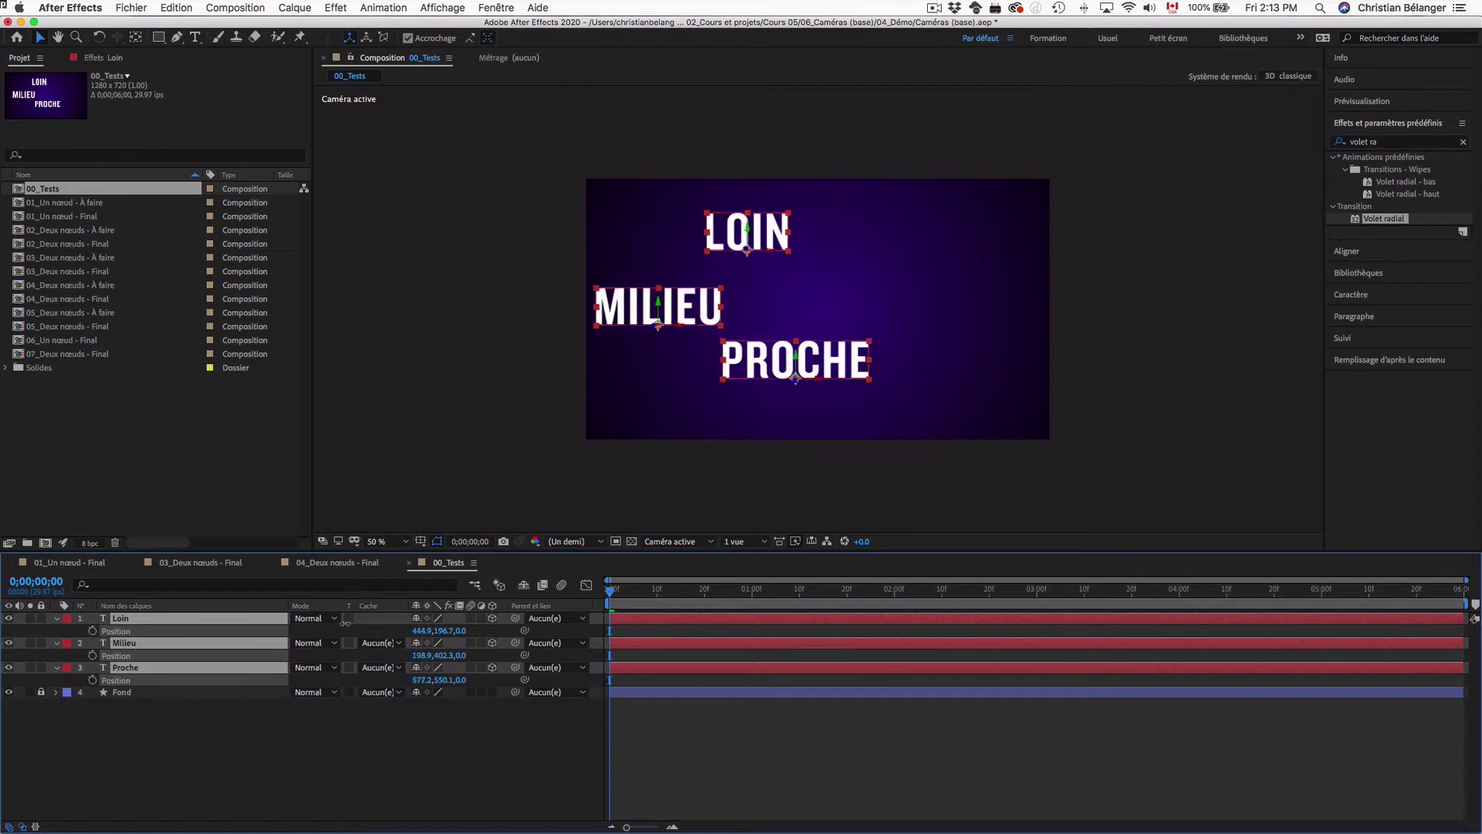
key(super+z)
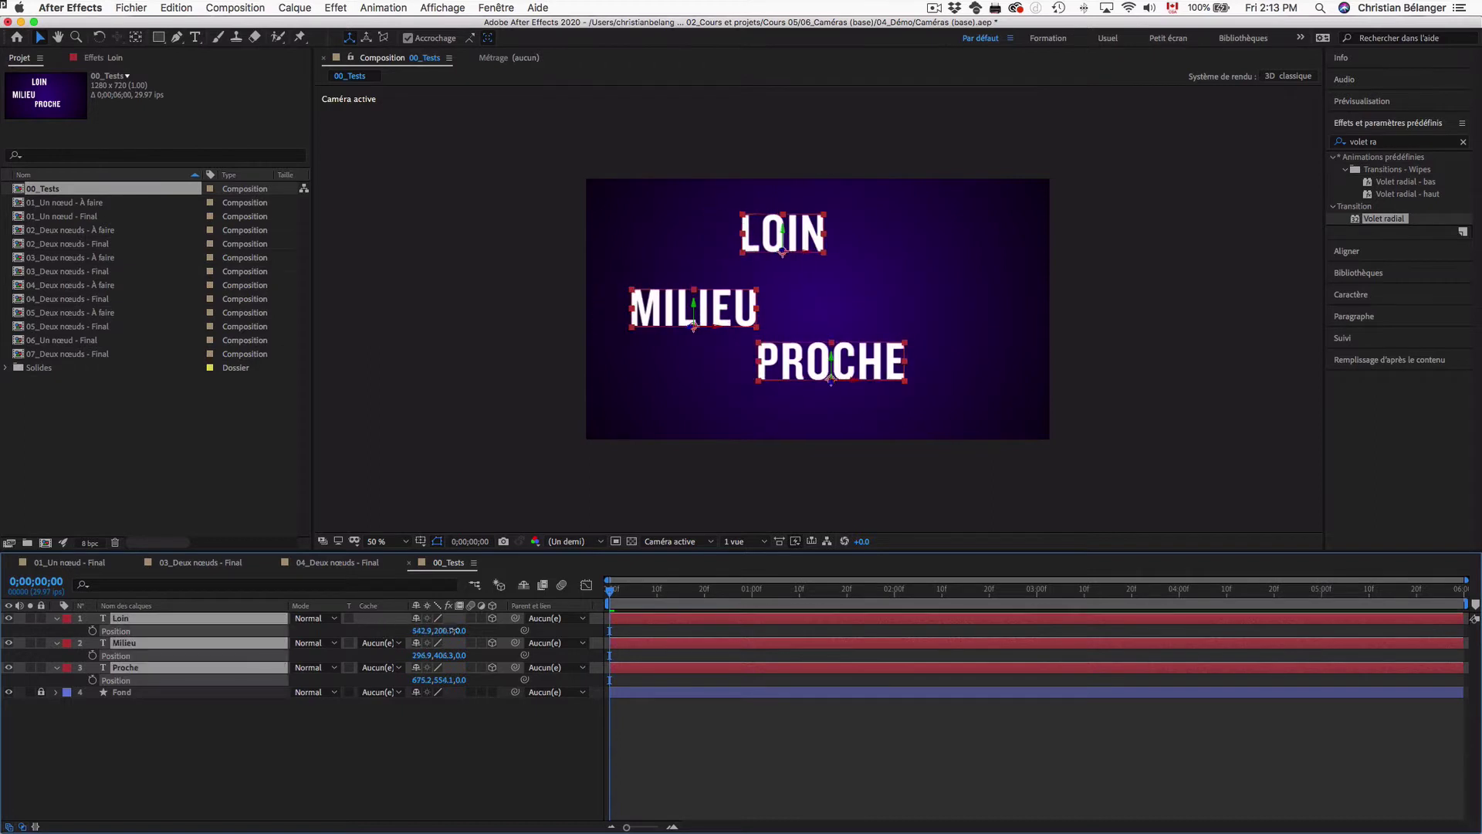
drag(454, 631, 505, 633)
key(super+z)
key(super+z)
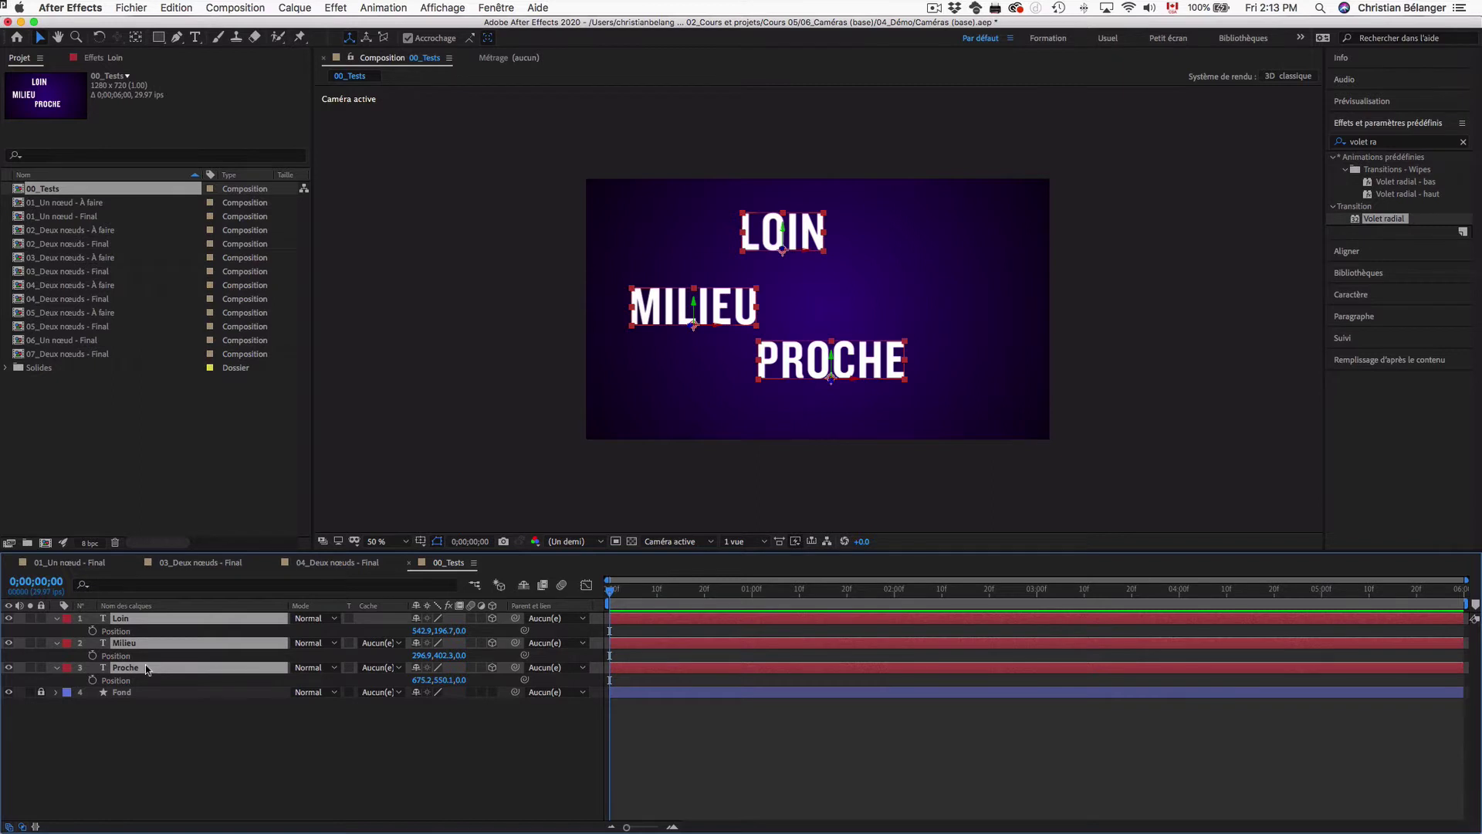
key(p)
click(258, 736)
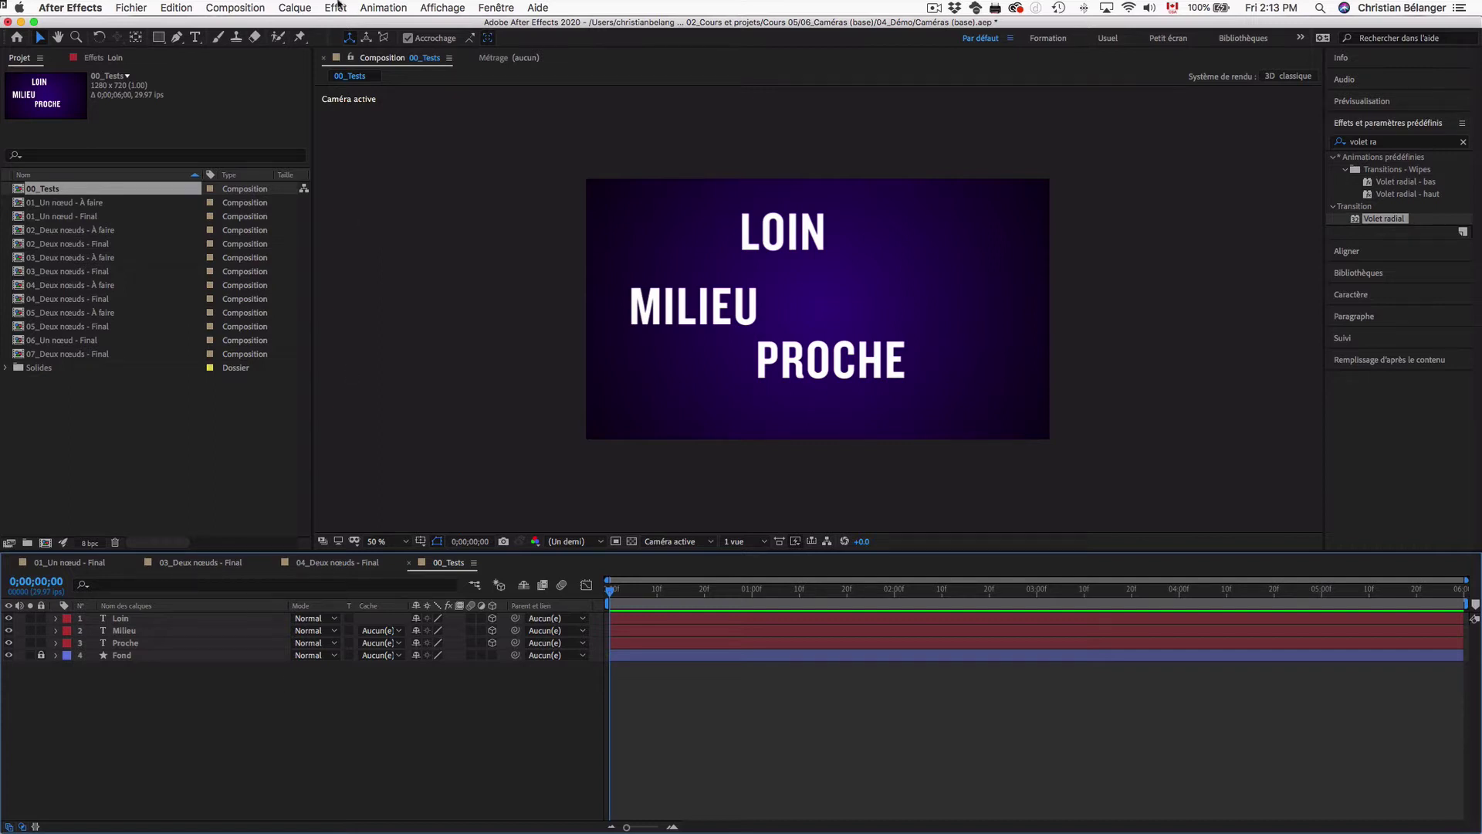
Start a new camera layer and check the available camera types, one-node and two-node
click(295, 7)
mouse_move(303, 26)
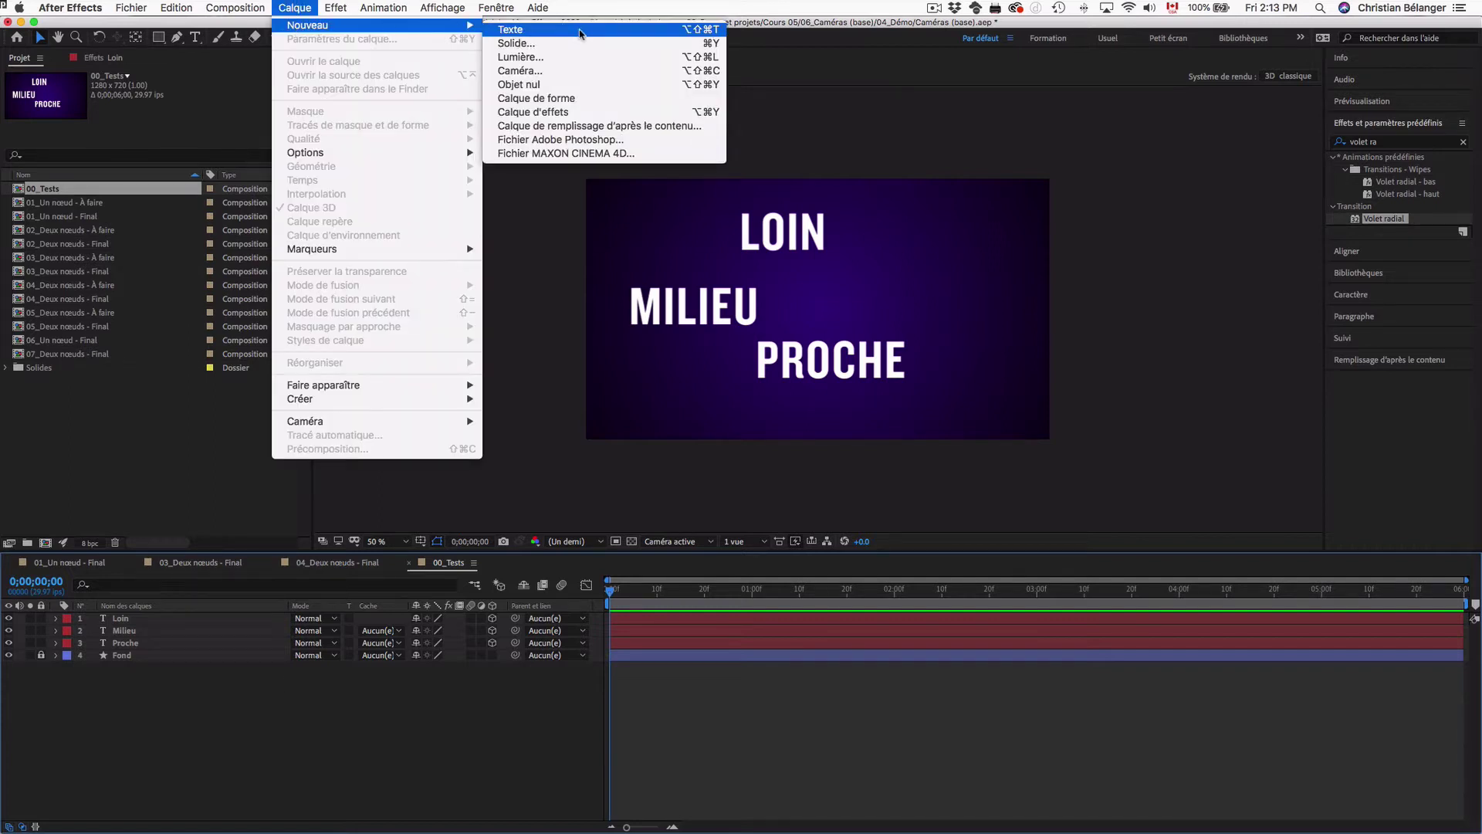
click(580, 71)
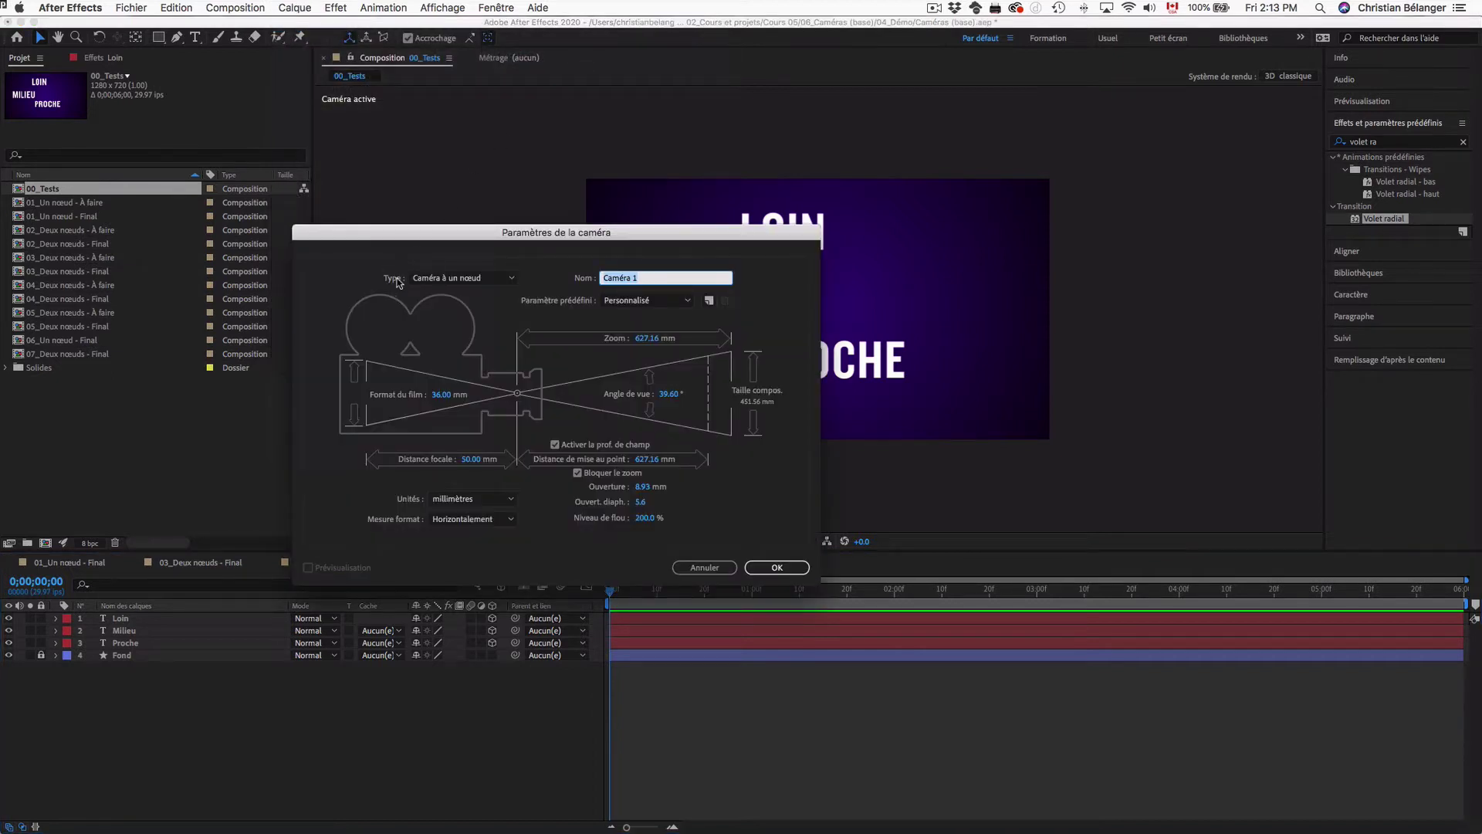
click(512, 278)
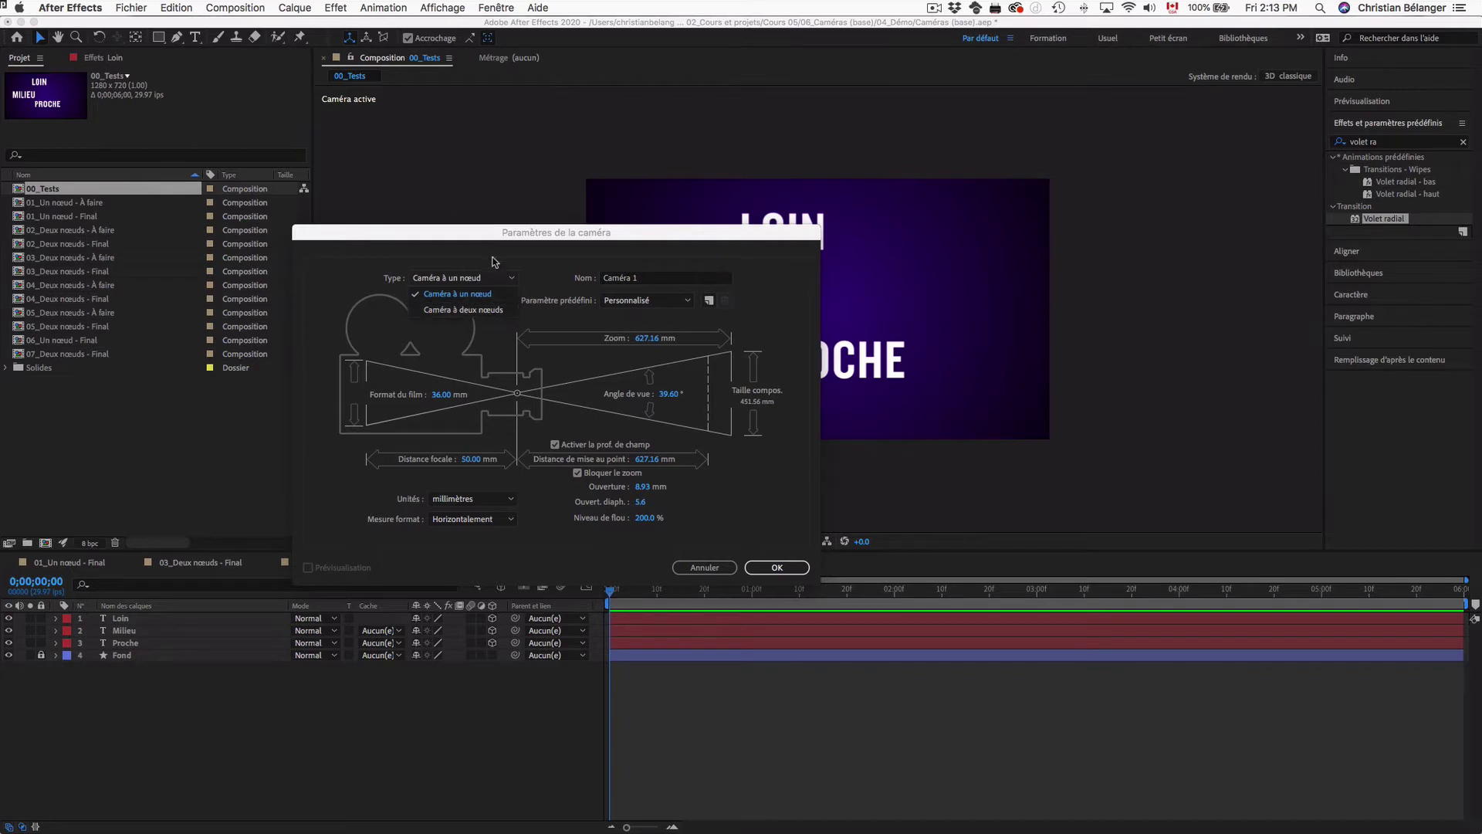
Switch to Finder, preview the example files Un nœud.gif and Deux nœuds.gif, and return to After Effects
key(super+Tab)
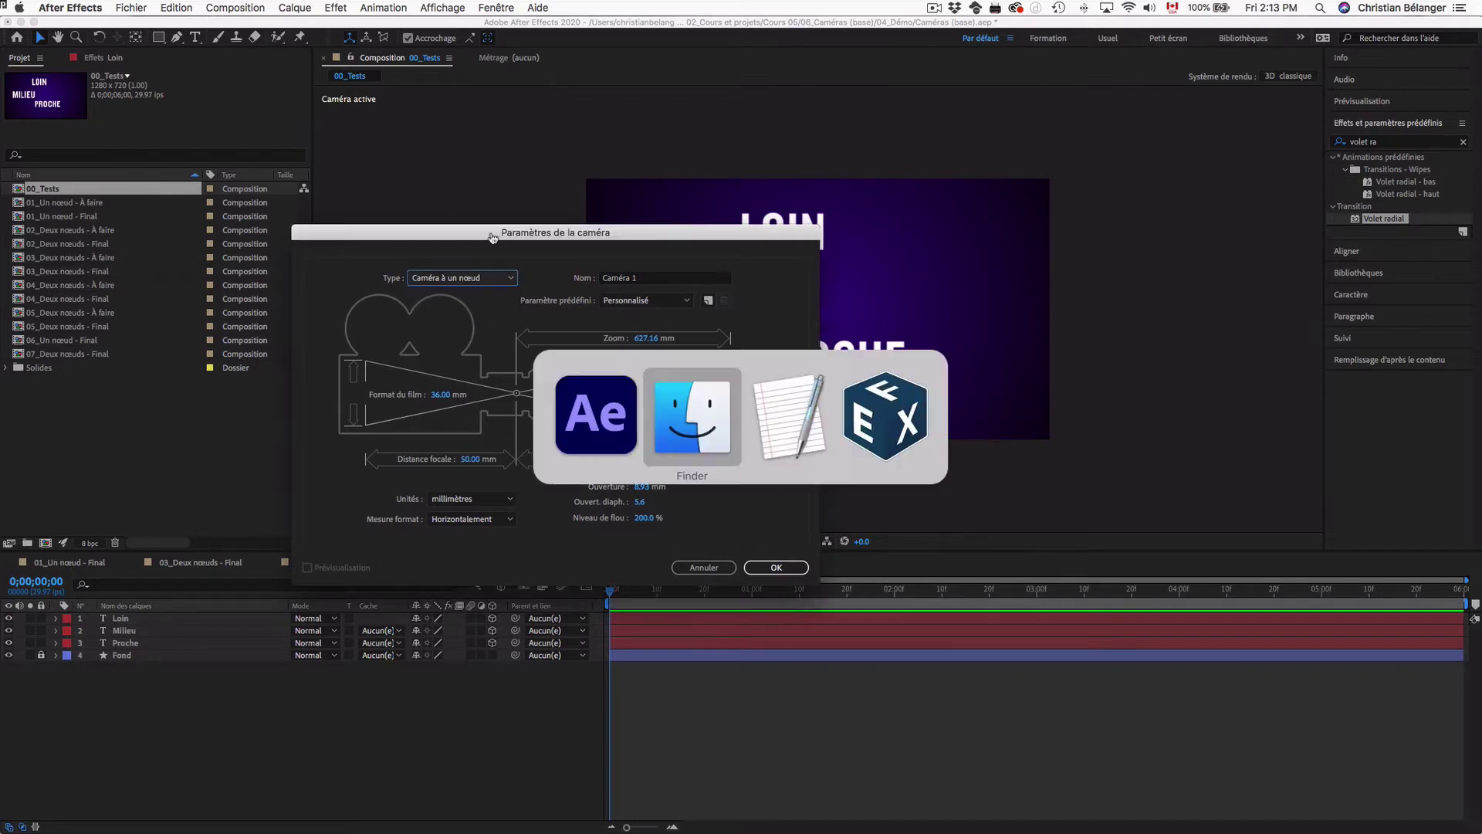
click(925, 236)
key(space)
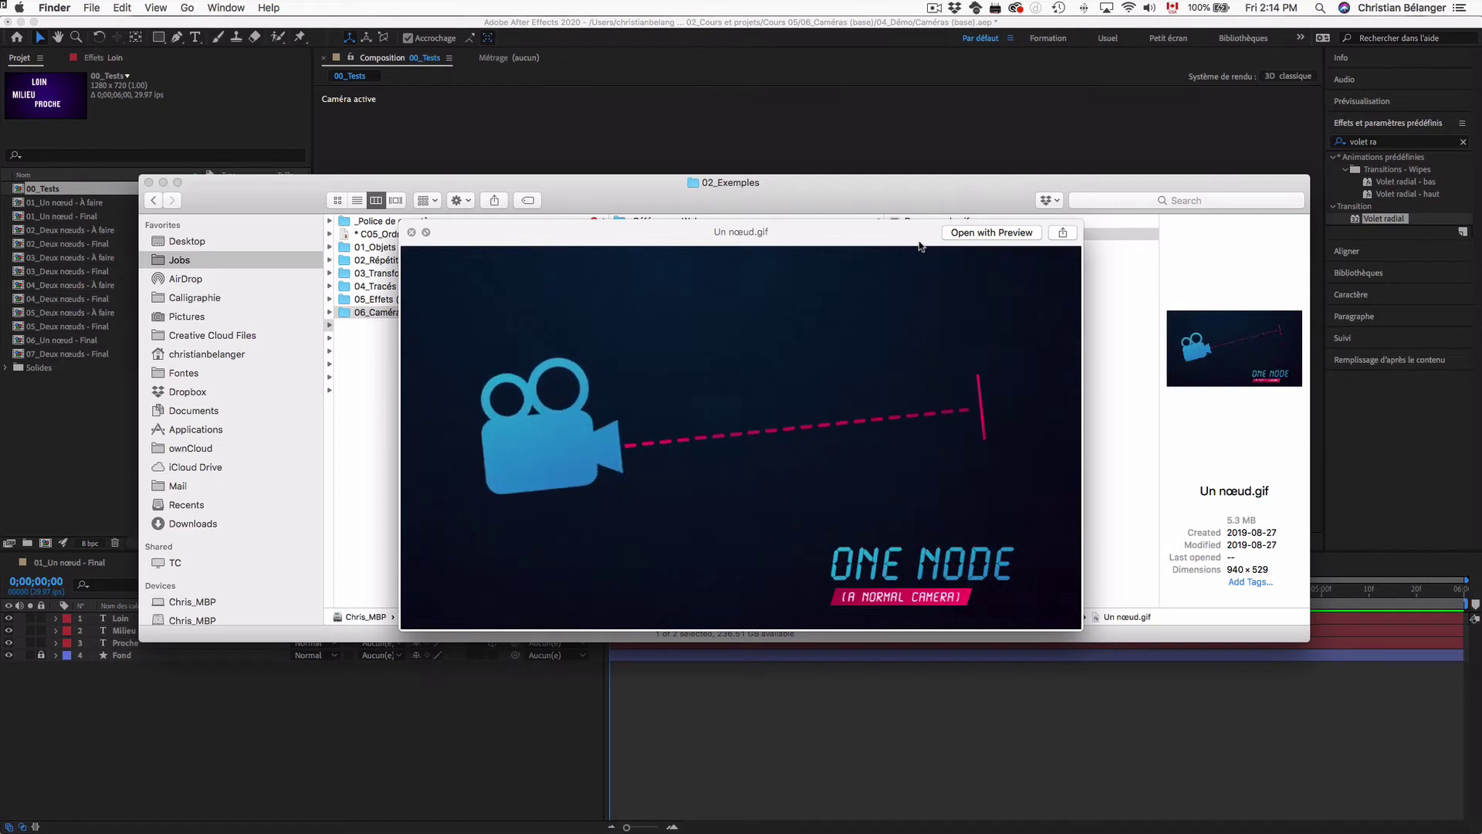
key(space)
key(Up)
key(space)
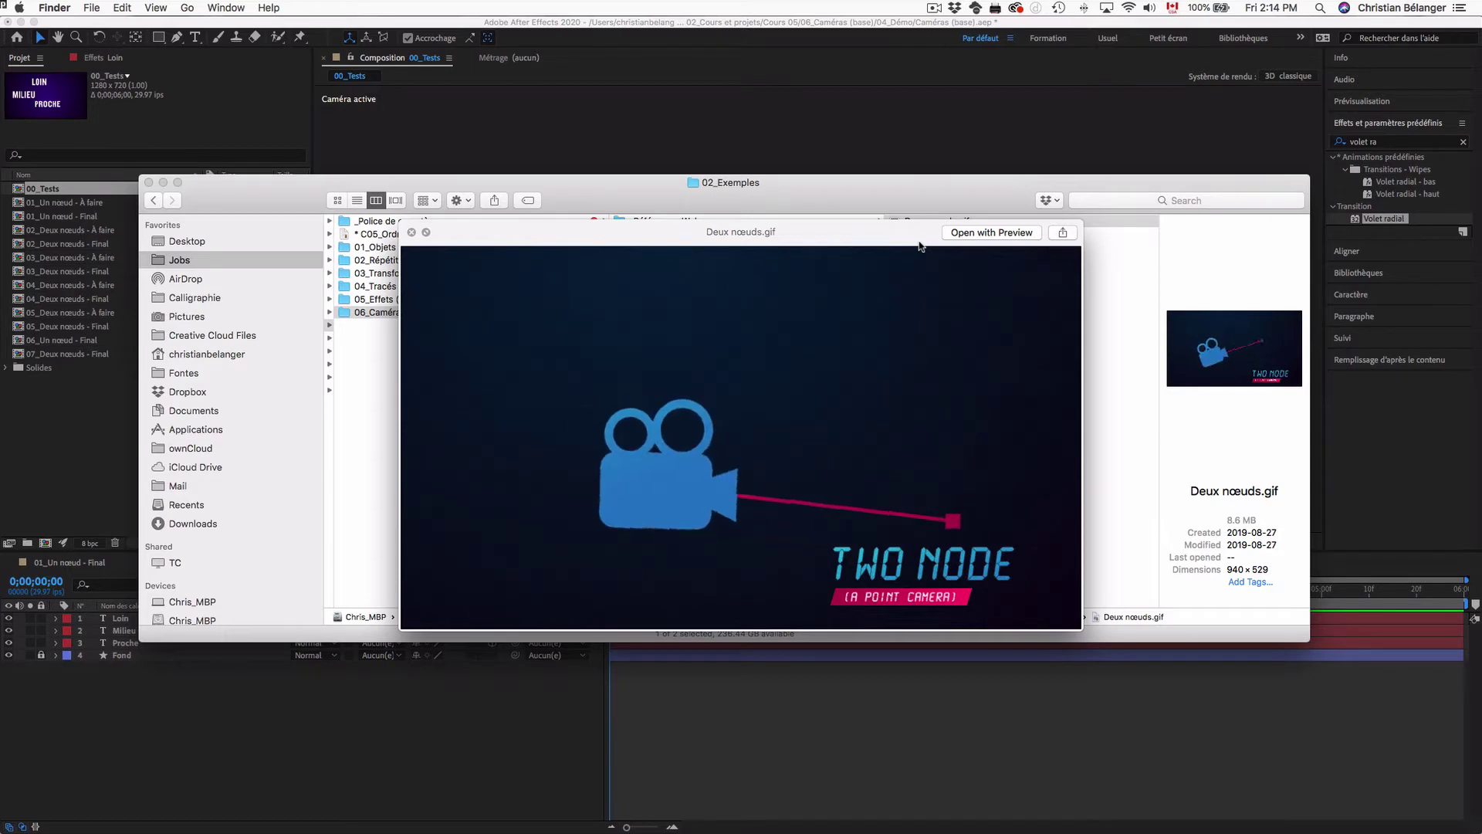
key(space)
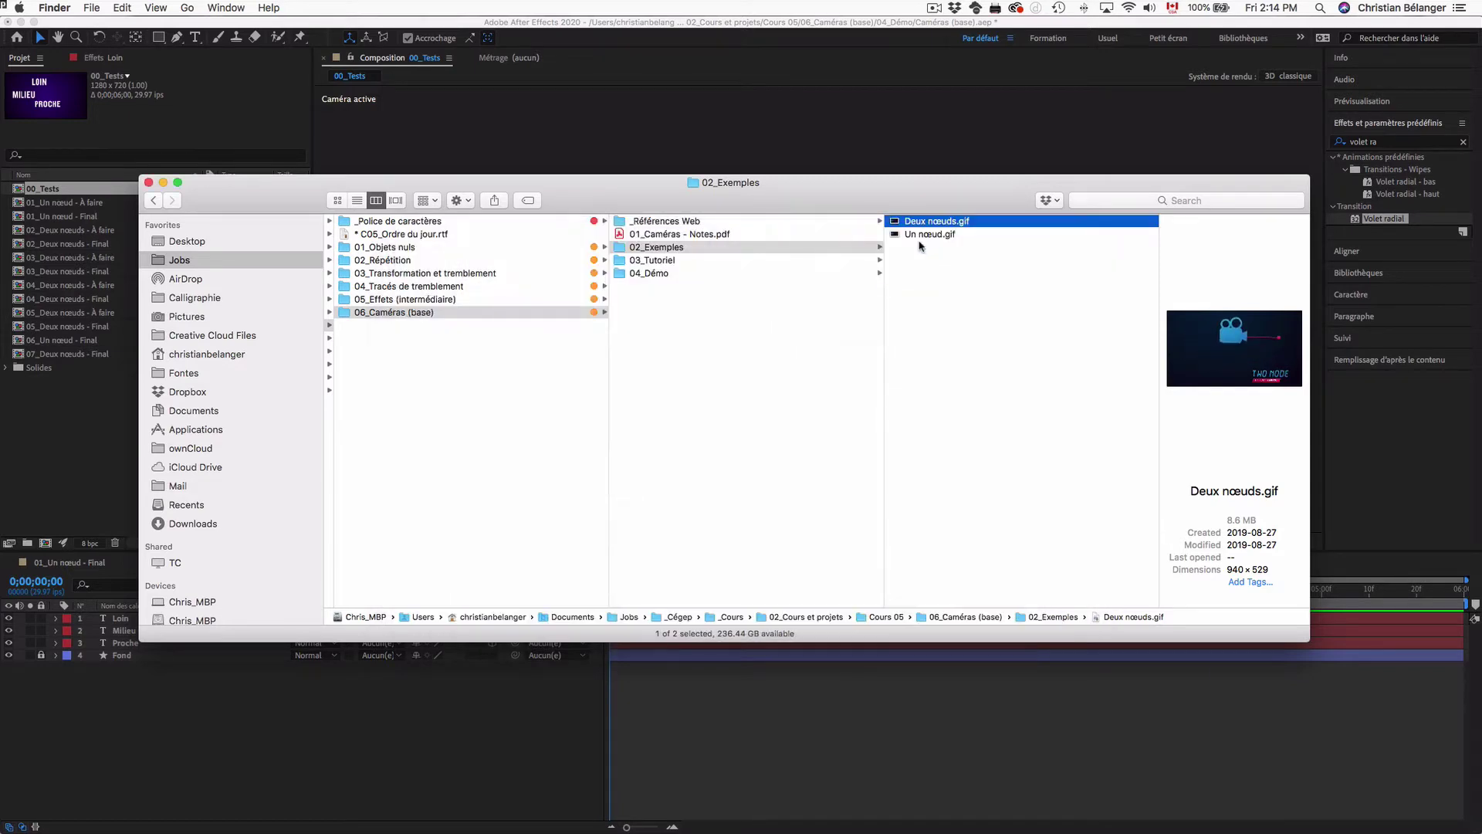
key(super+Tab)
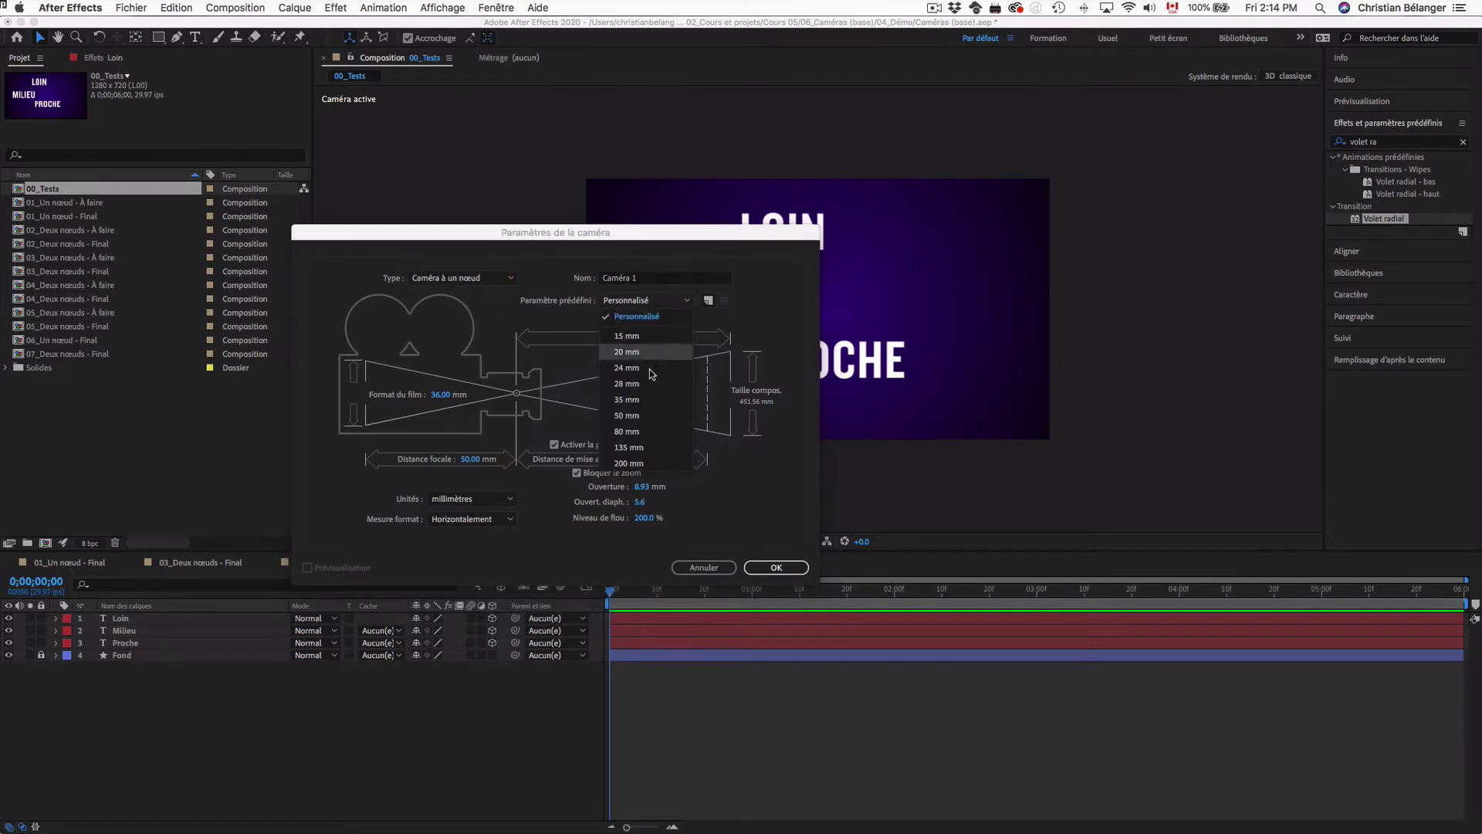
Create the one-node camera Caméra 1 with the 50 mm preset and depth of field disabled
click(645, 417)
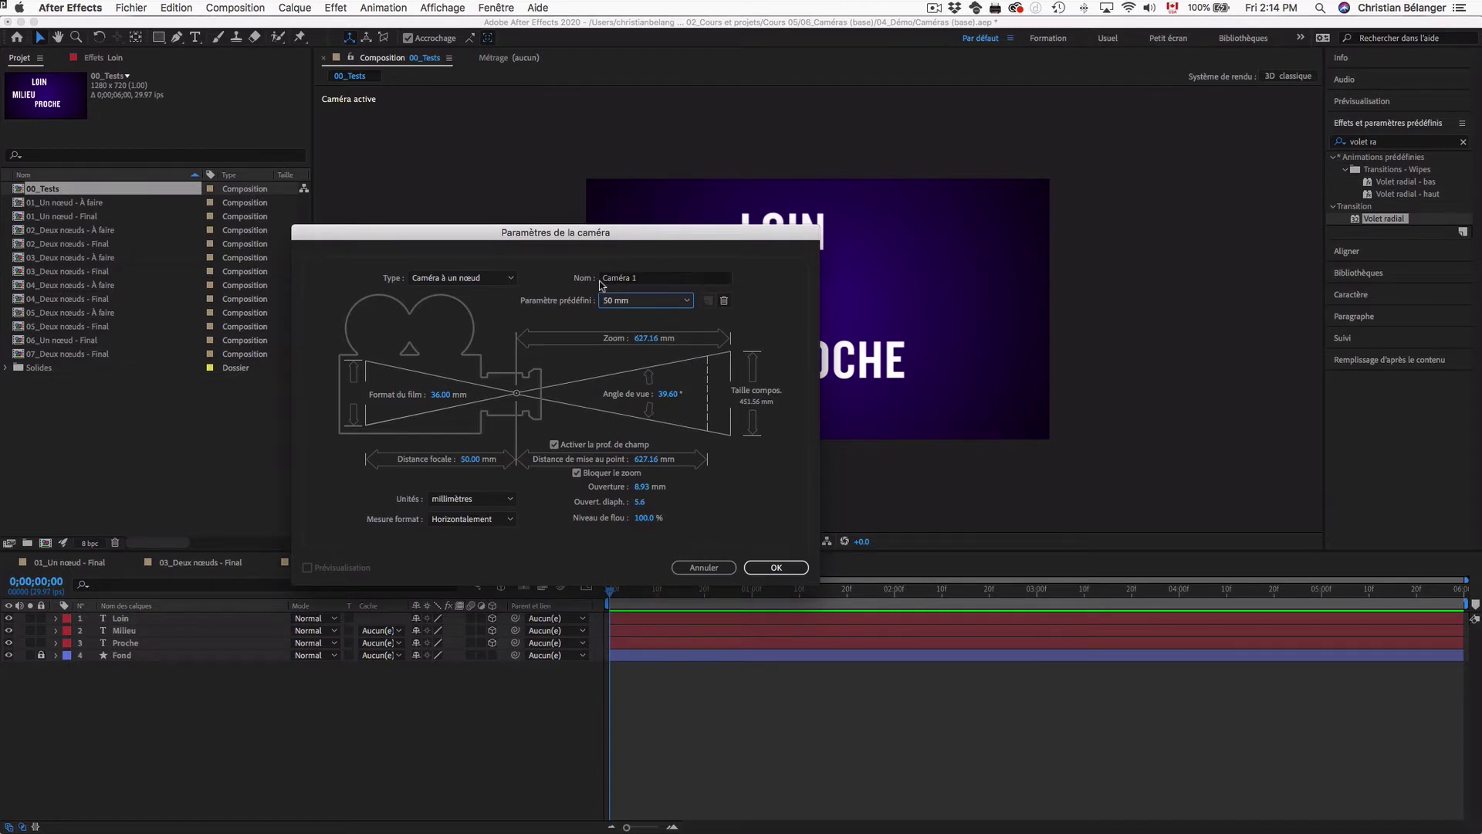
click(554, 445)
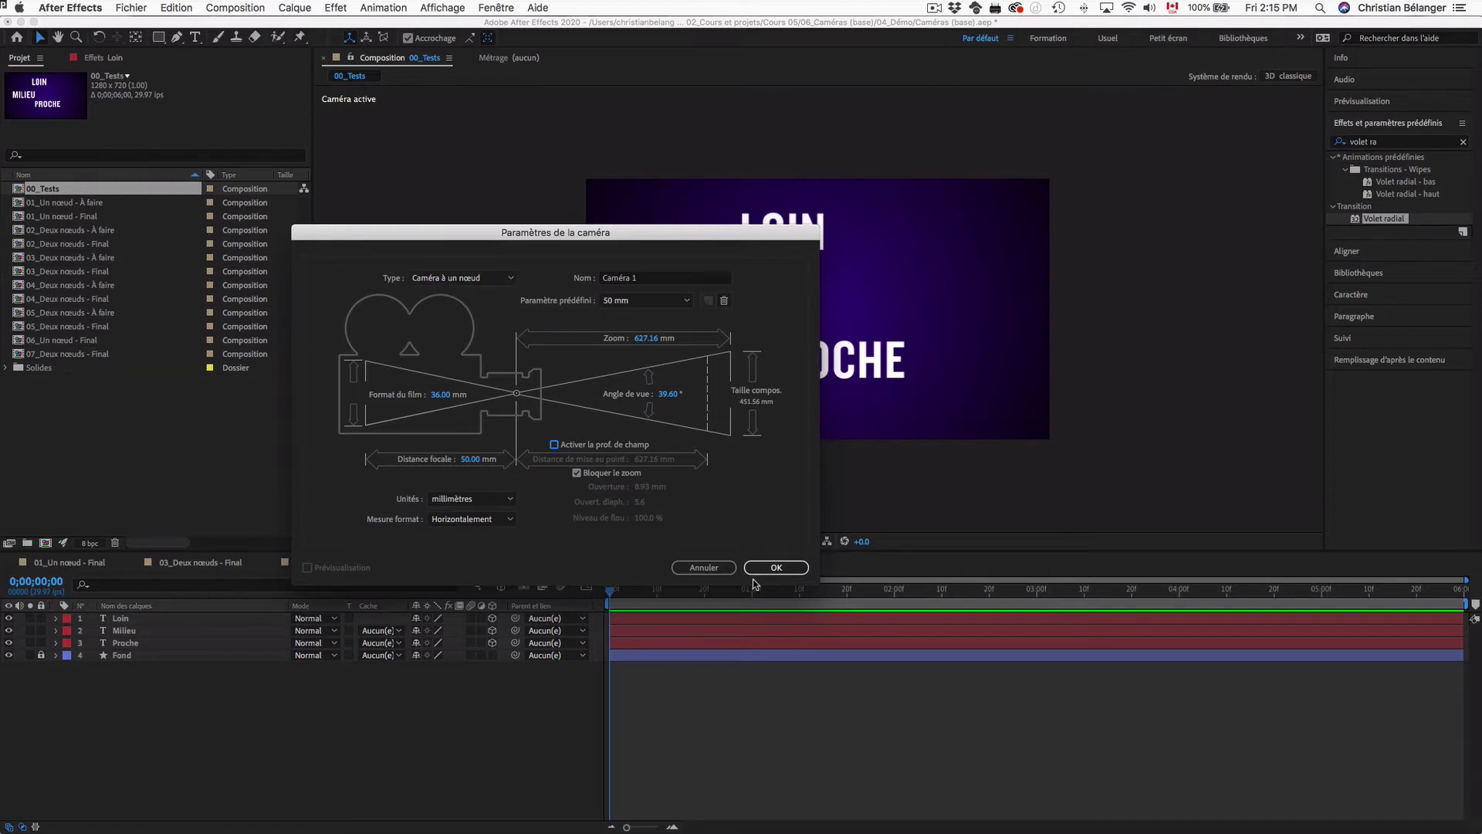
click(778, 568)
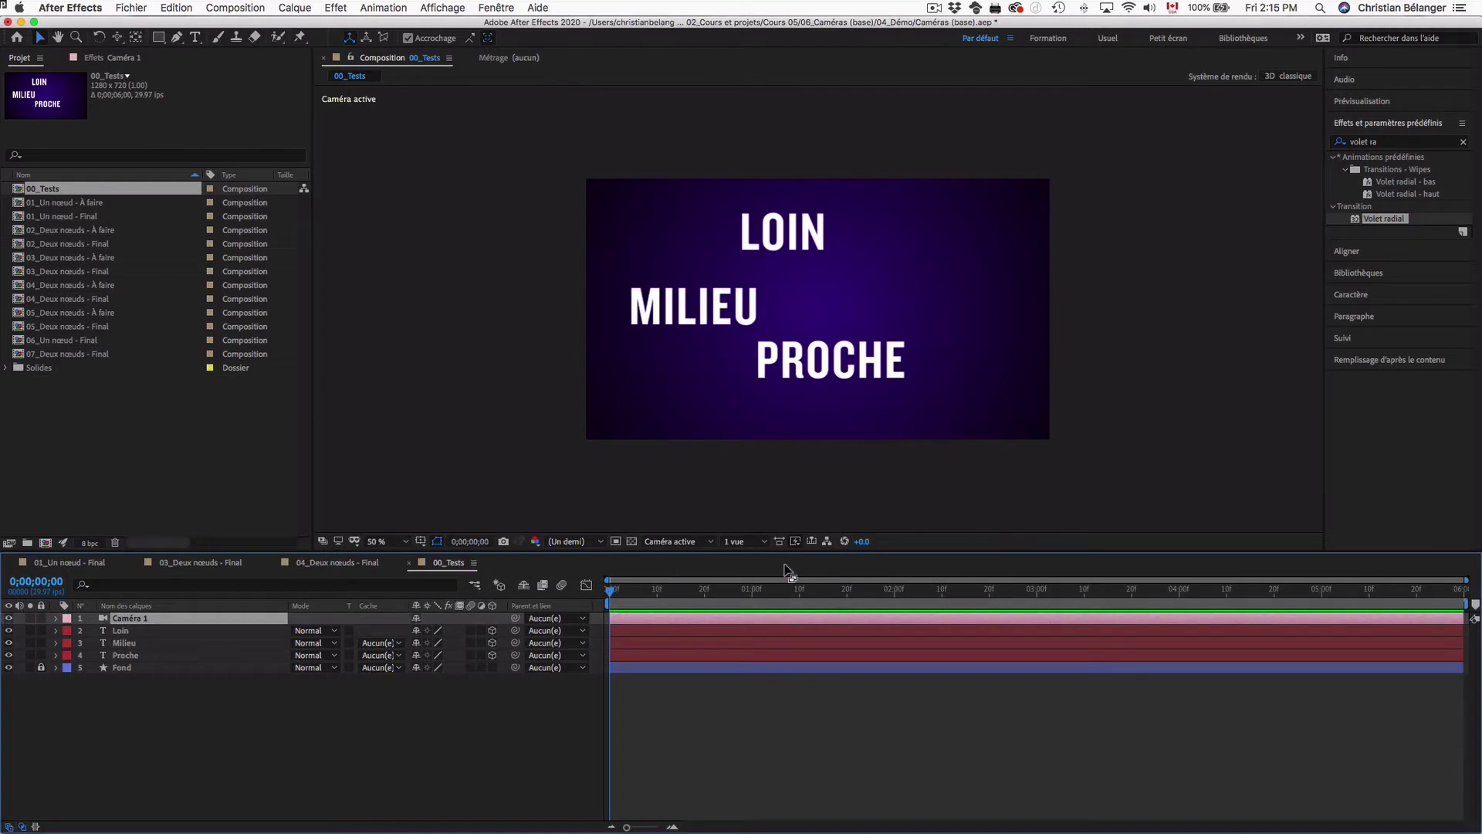
Expand Caméra 1's Transformer and Options Caméra groups to examine its transform and lens properties
click(55, 617)
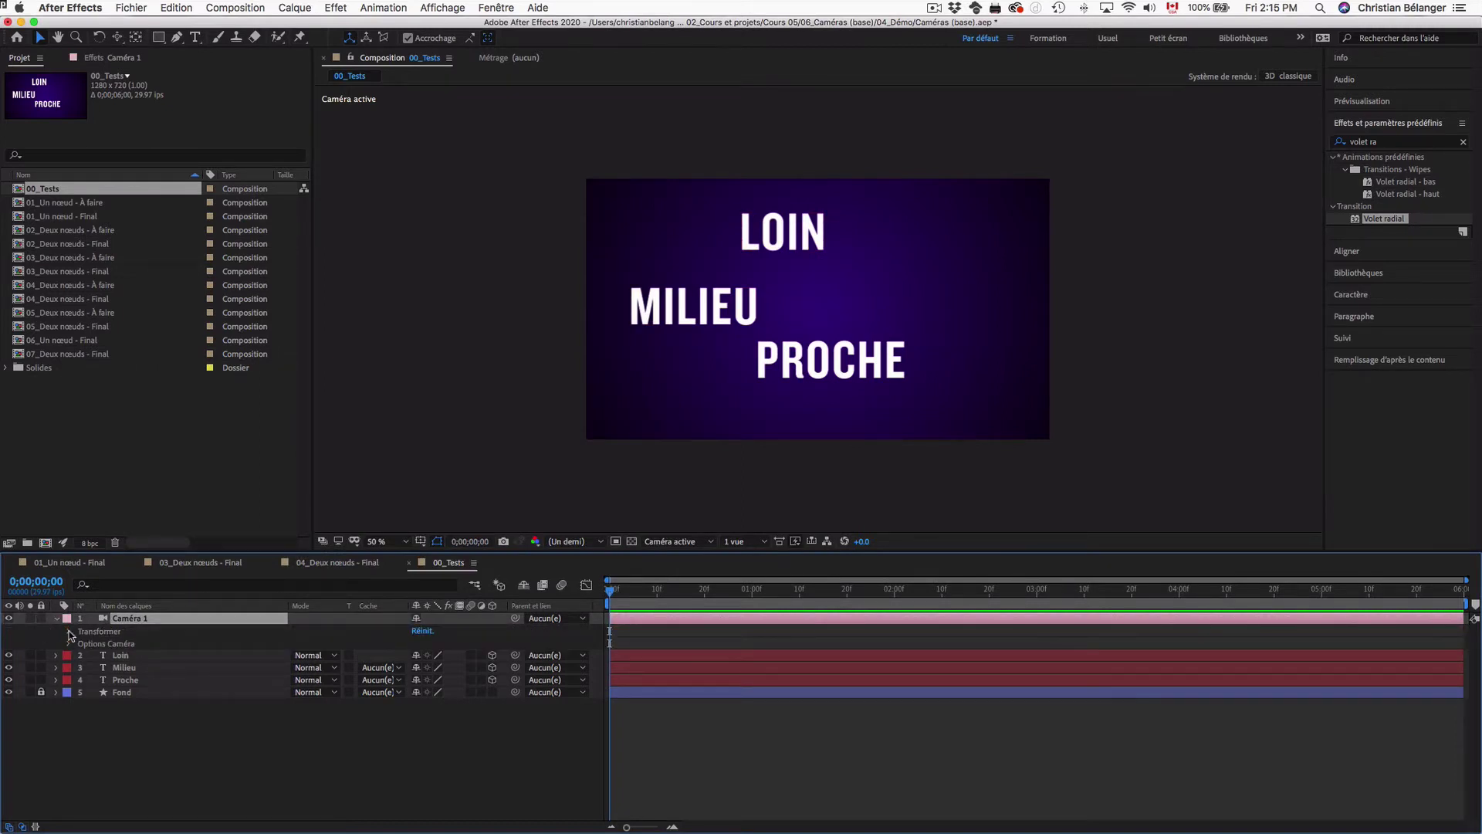
click(70, 632)
click(70, 632)
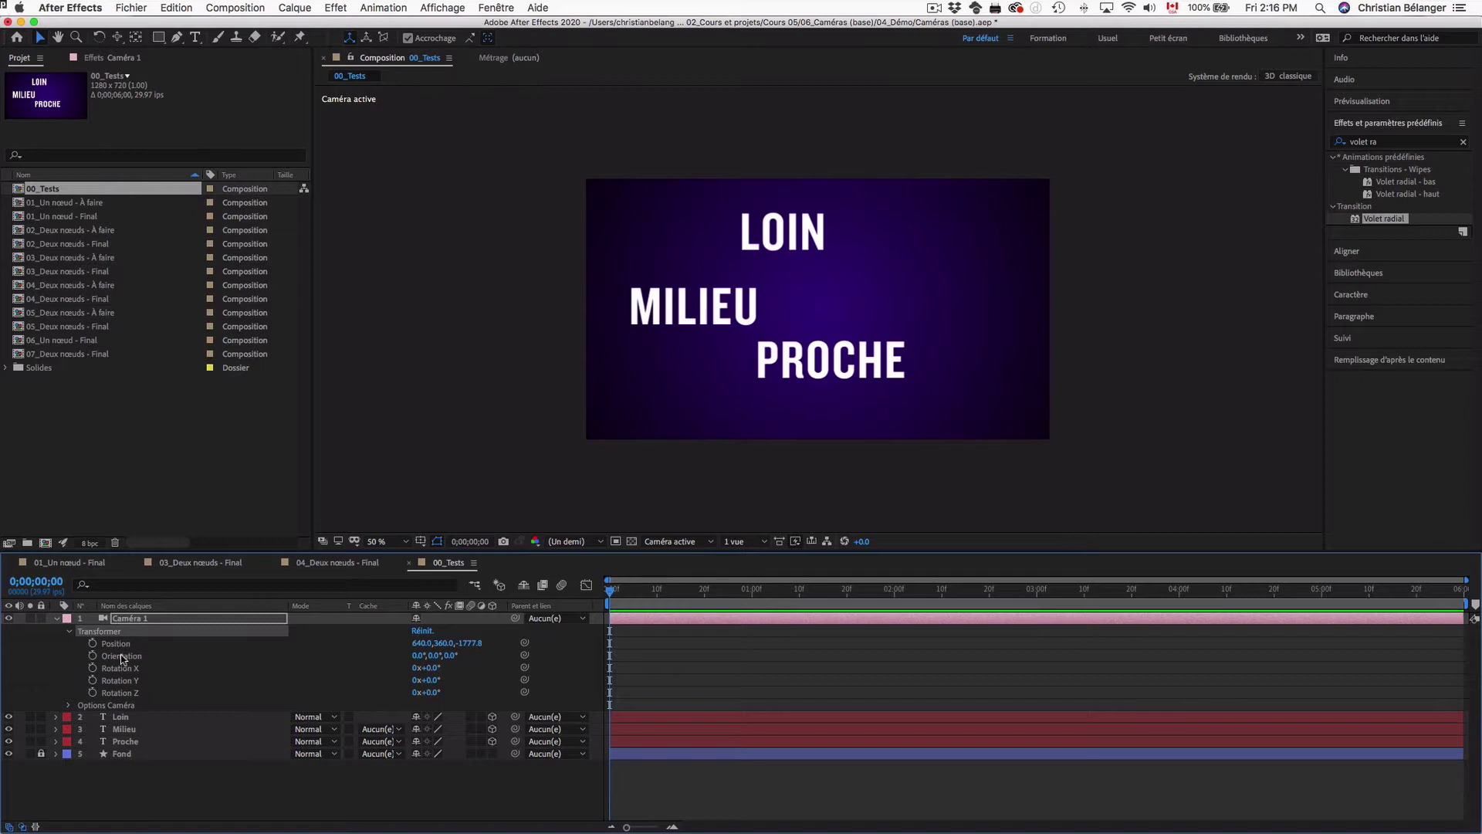
click(69, 708)
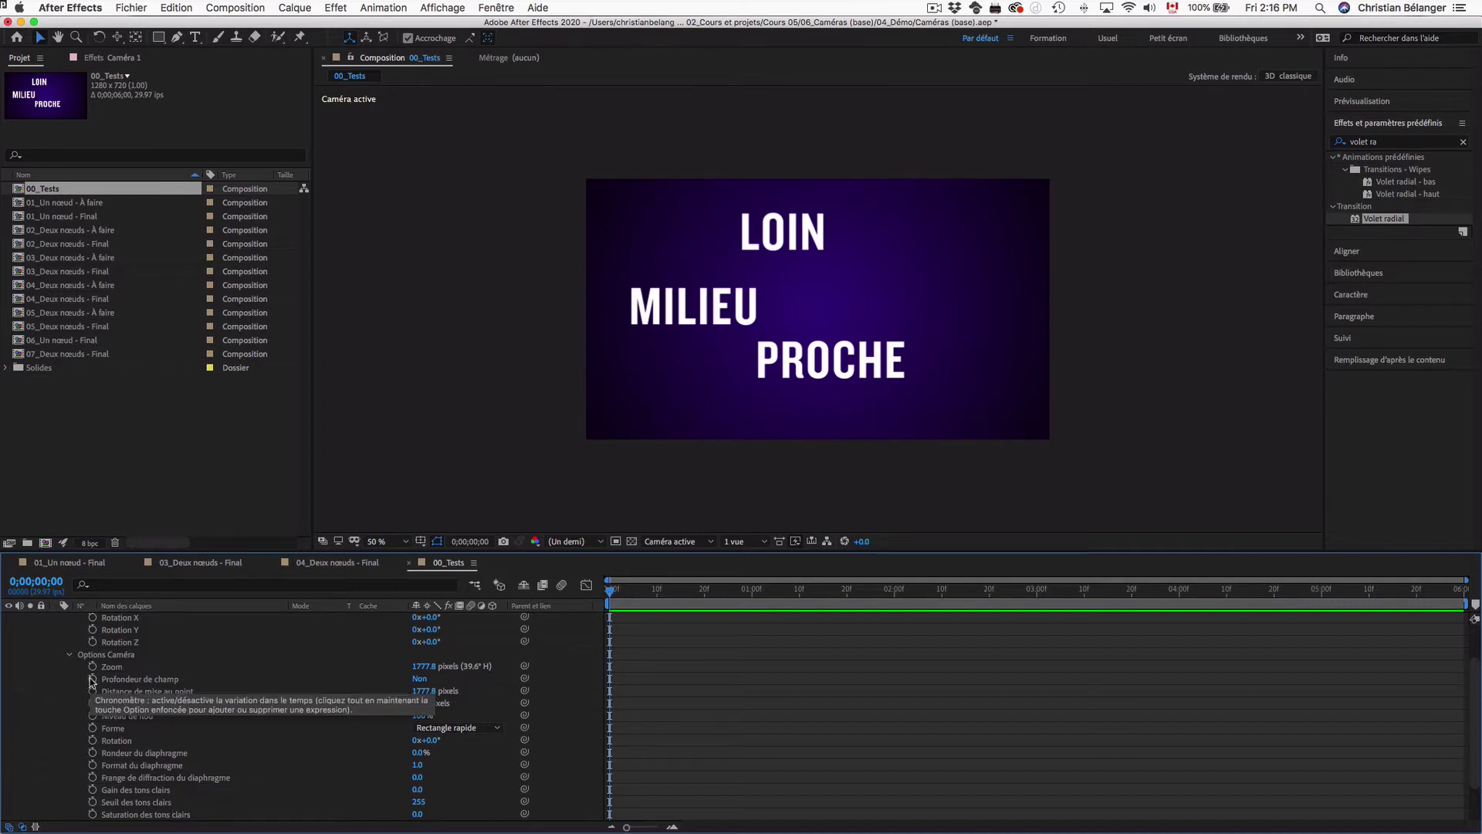
scroll(157, 702, up, 2)
Shift Caméra 1 horizontally to an X position of about 404 and display the composition in two views
click(120, 644)
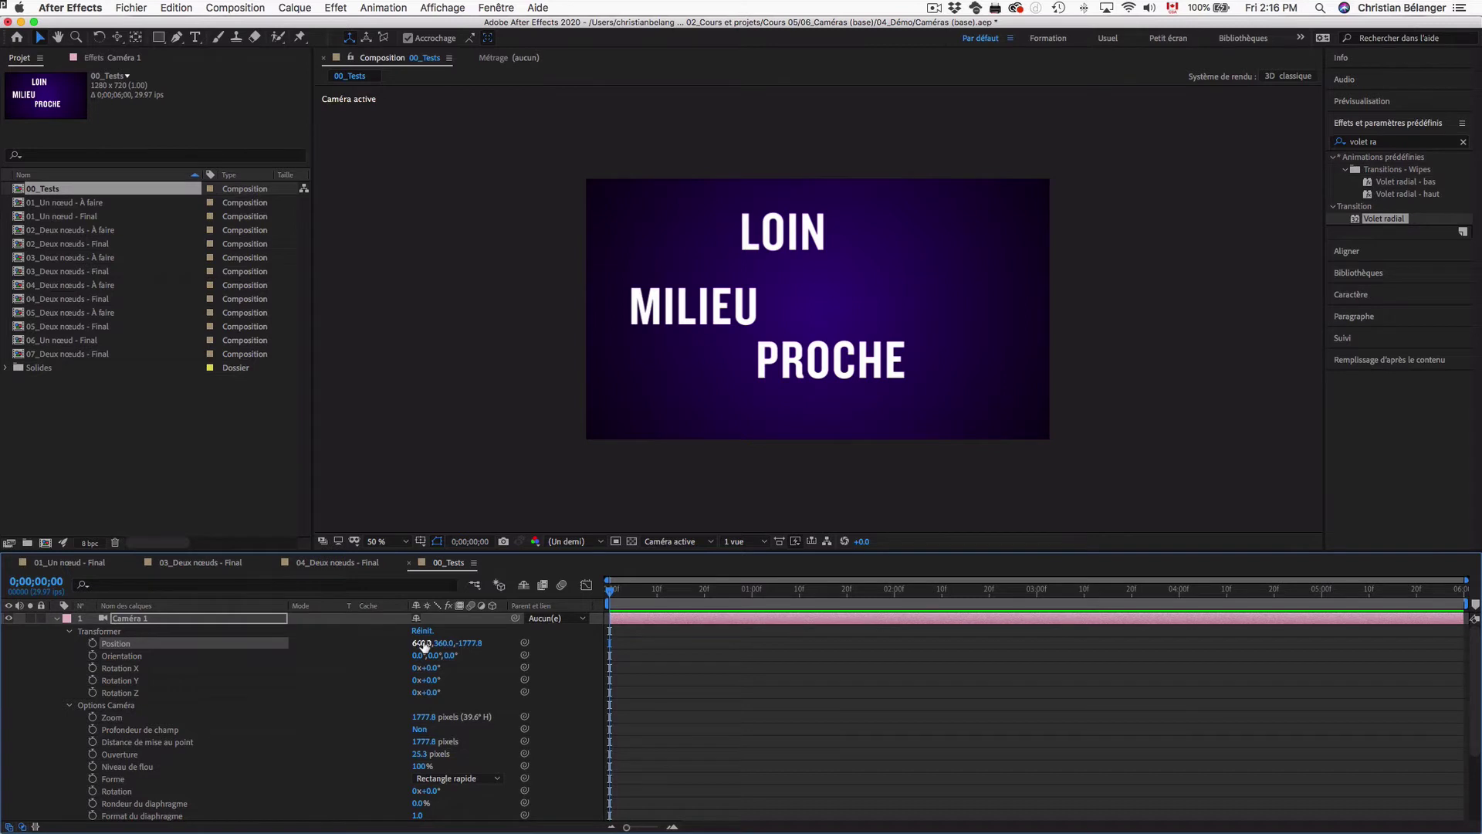
drag(423, 645, 247, 638)
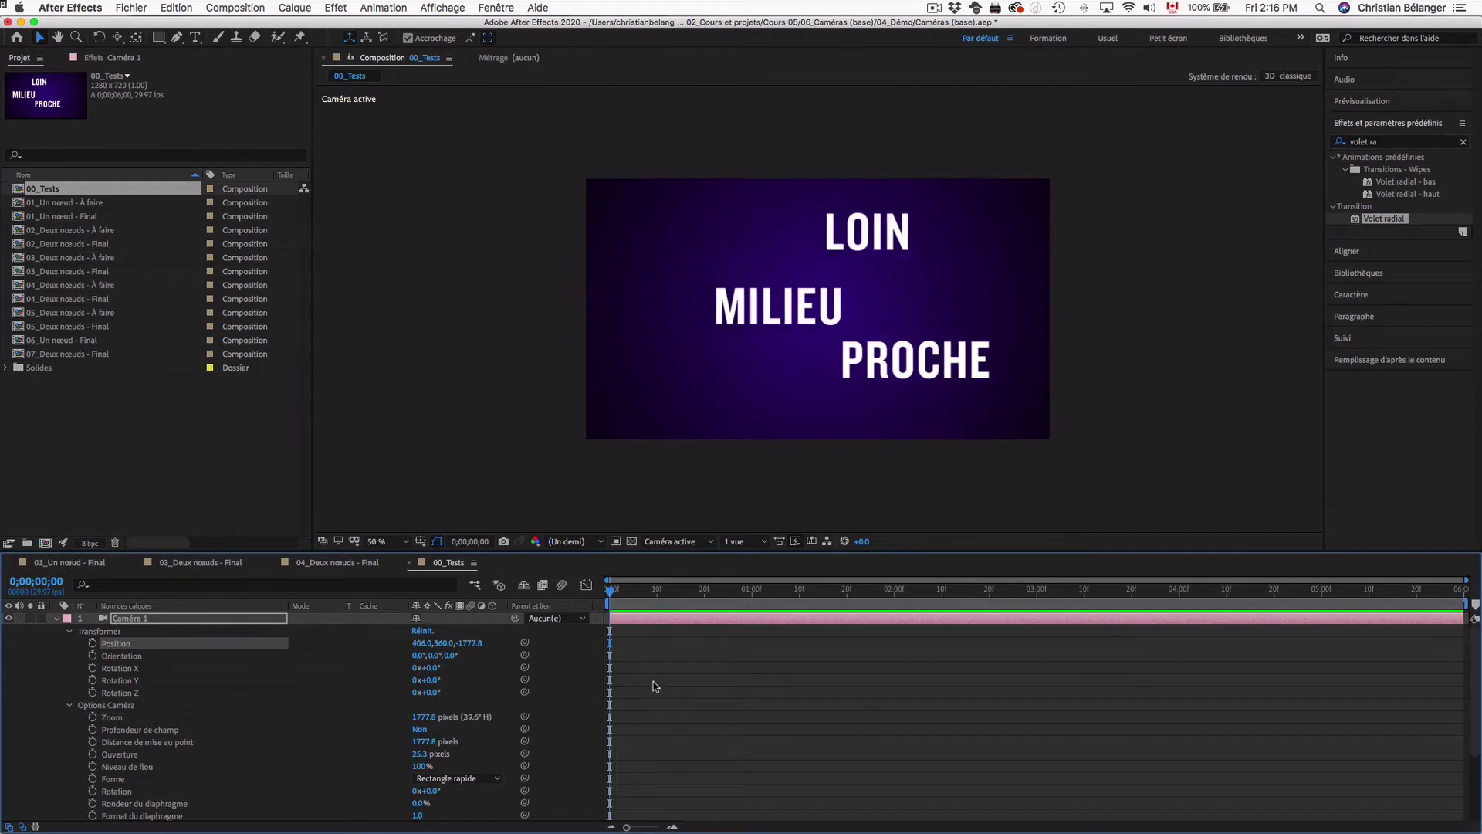
click(749, 543)
click(749, 573)
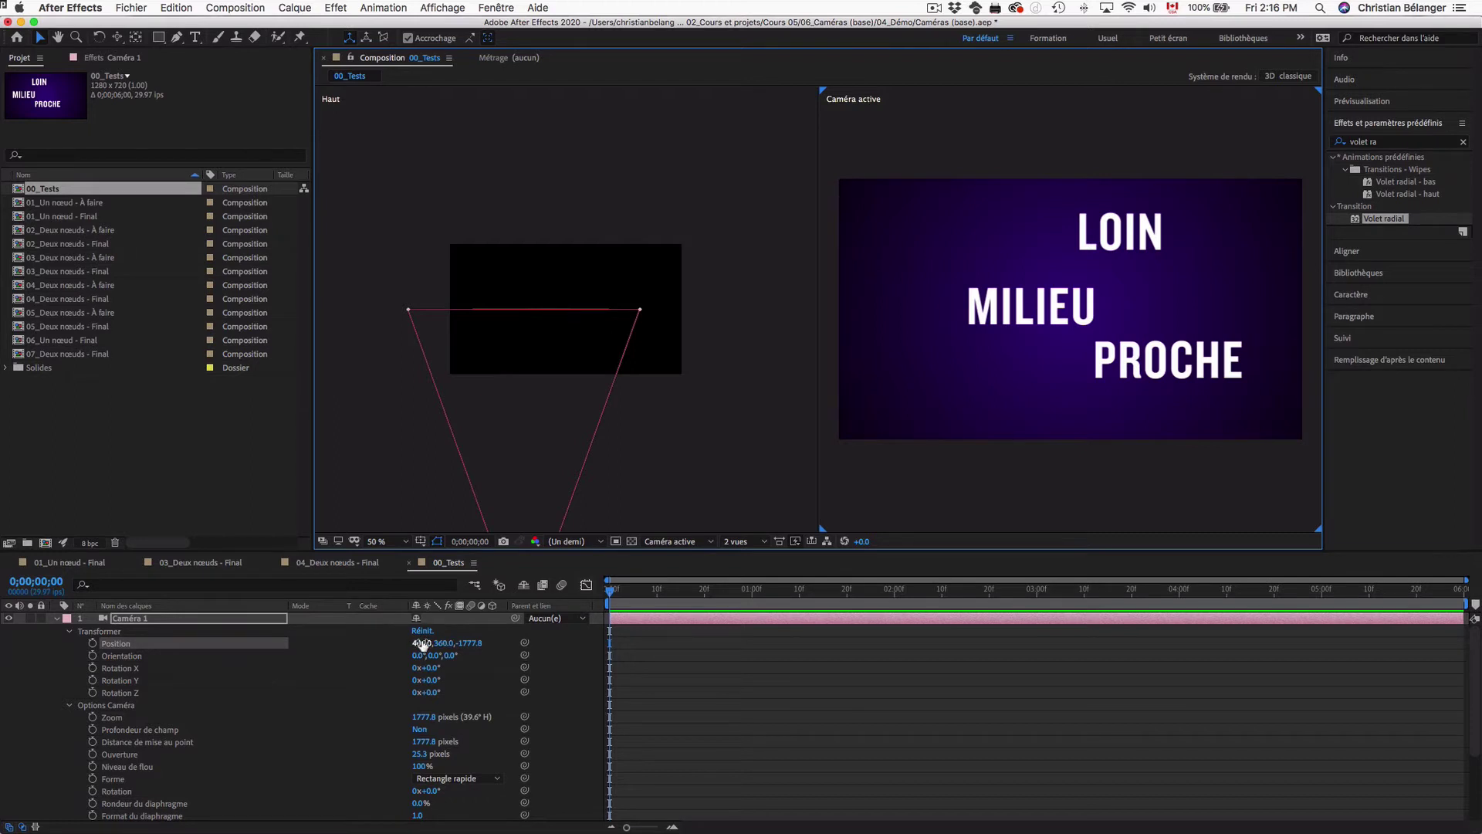
Try other X positions for Caméra 1 in the two-view layout and undo the last move, ending at about 417
drag(421, 644, 355, 645)
drag(168, 632, 314, 629)
key(super+z)
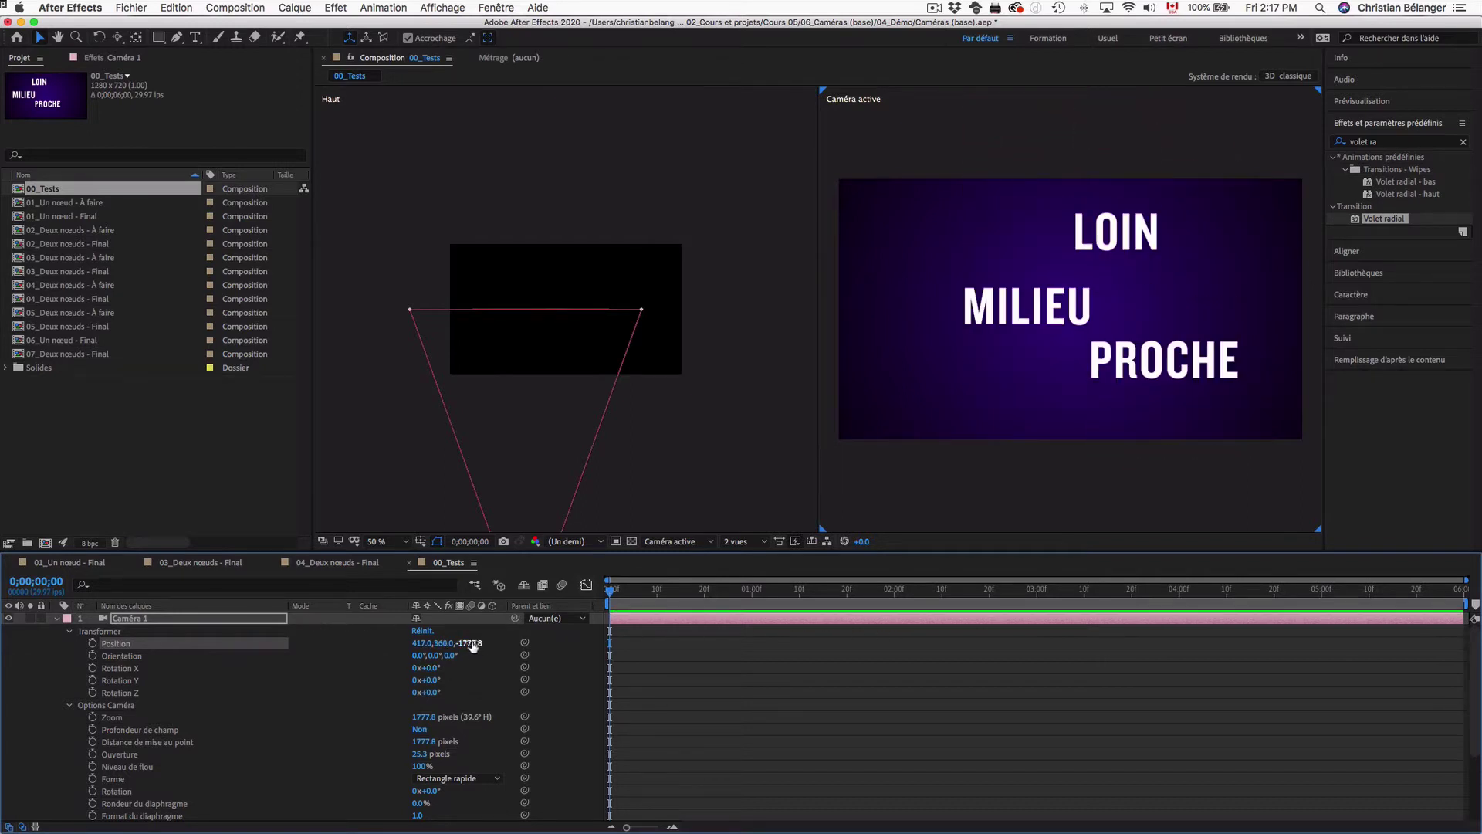
Try a different Z position and a different X orientation for Caméra 1, undoing each change
drag(471, 644, 842, 617)
key(super+z)
click(140, 658)
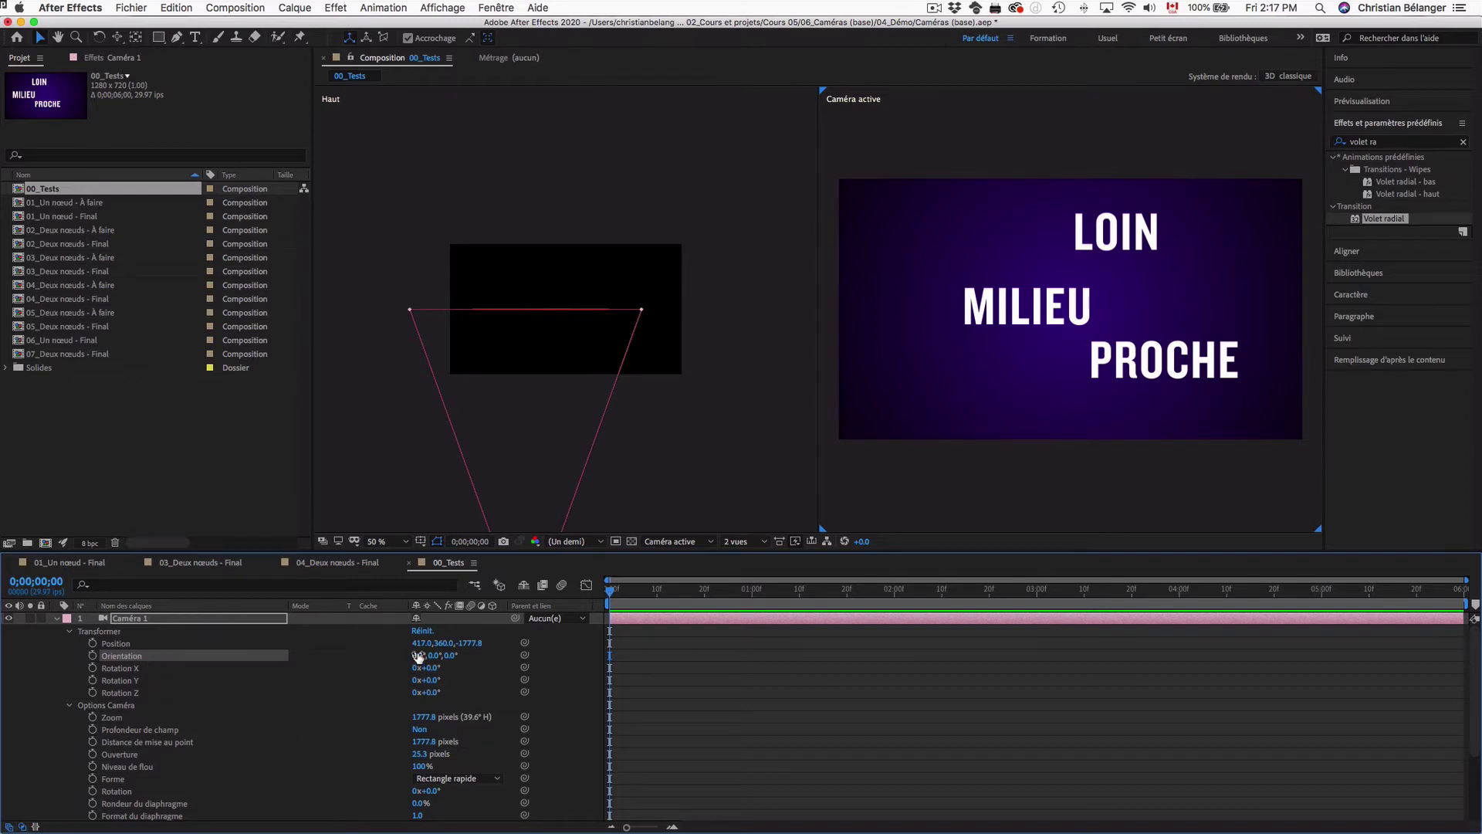
drag(417, 656, 388, 654)
key(super+z)
Try different Rotation X angles for Caméra 1, and undo the rotation
click(139, 668)
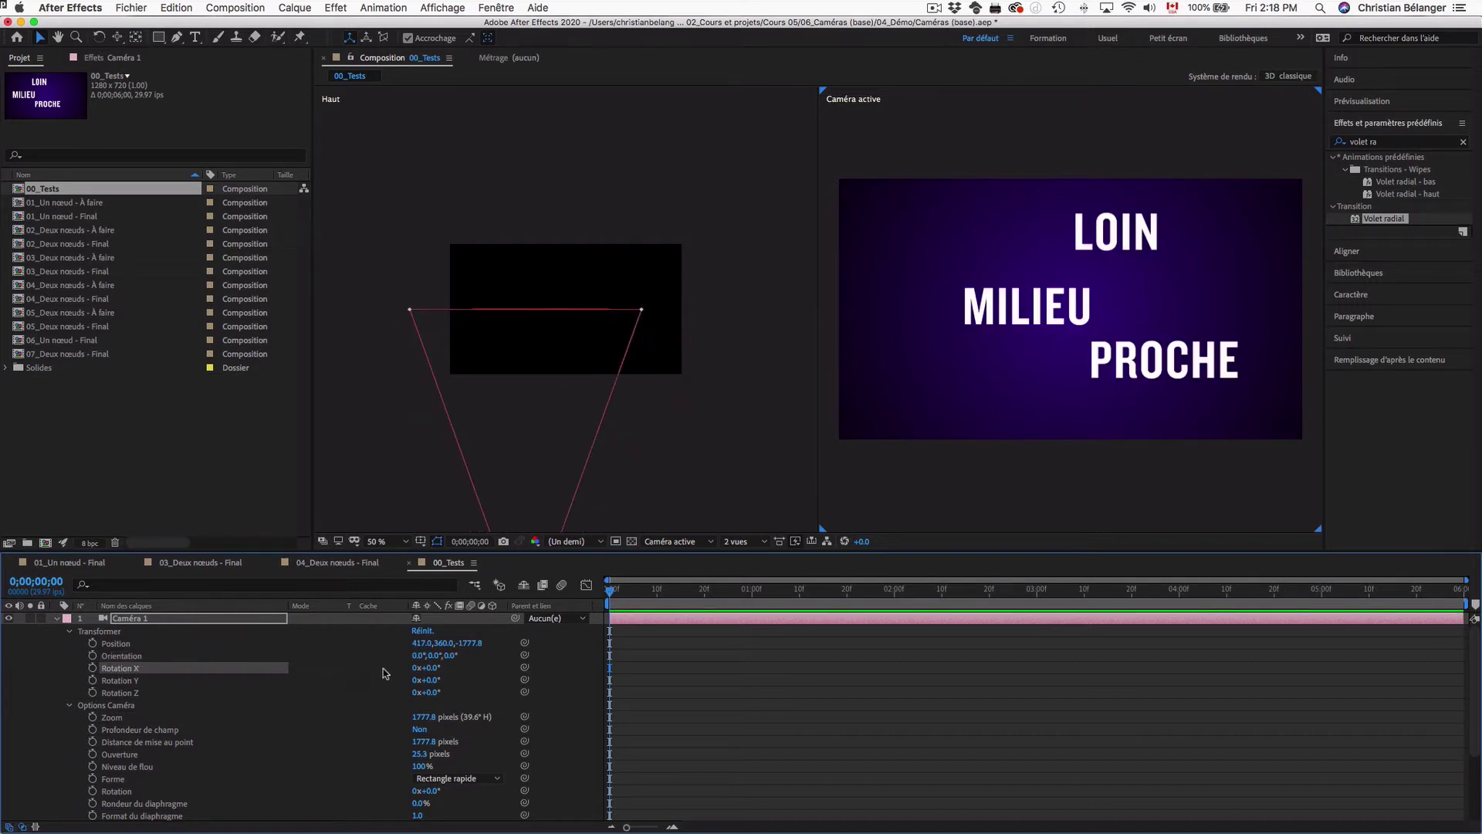
drag(427, 667, 438, 667)
drag(452, 667, 436, 671)
key(super+z)
Try turning Caméra 1 about its Y and Z axes with Orientation, Rotation Y and Rotation Z, undoing each change
click(150, 656)
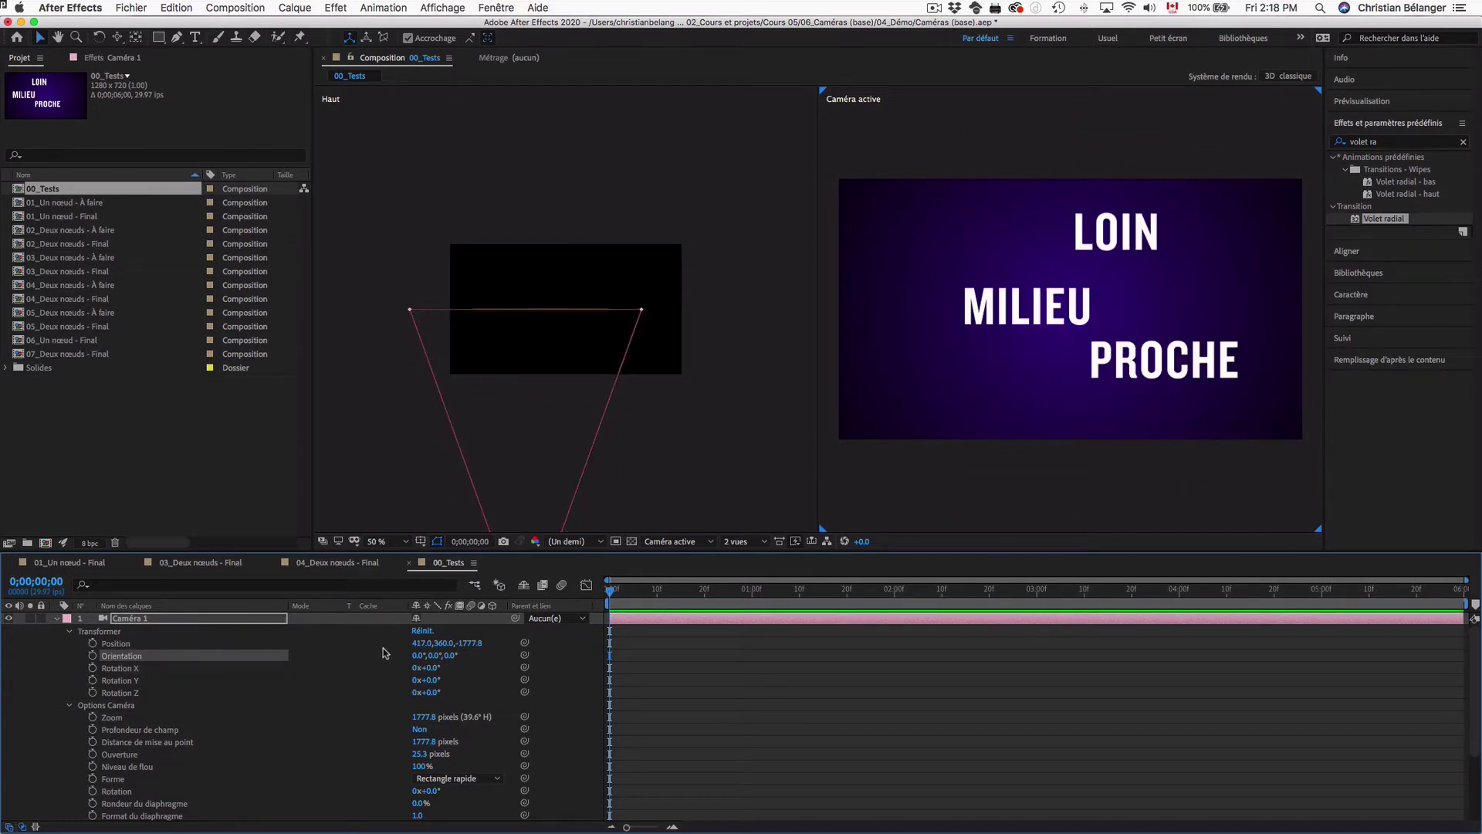
drag(431, 656, 380, 692)
click(117, 681)
key(super+z)
click(136, 657)
click(132, 694)
key(super+z)
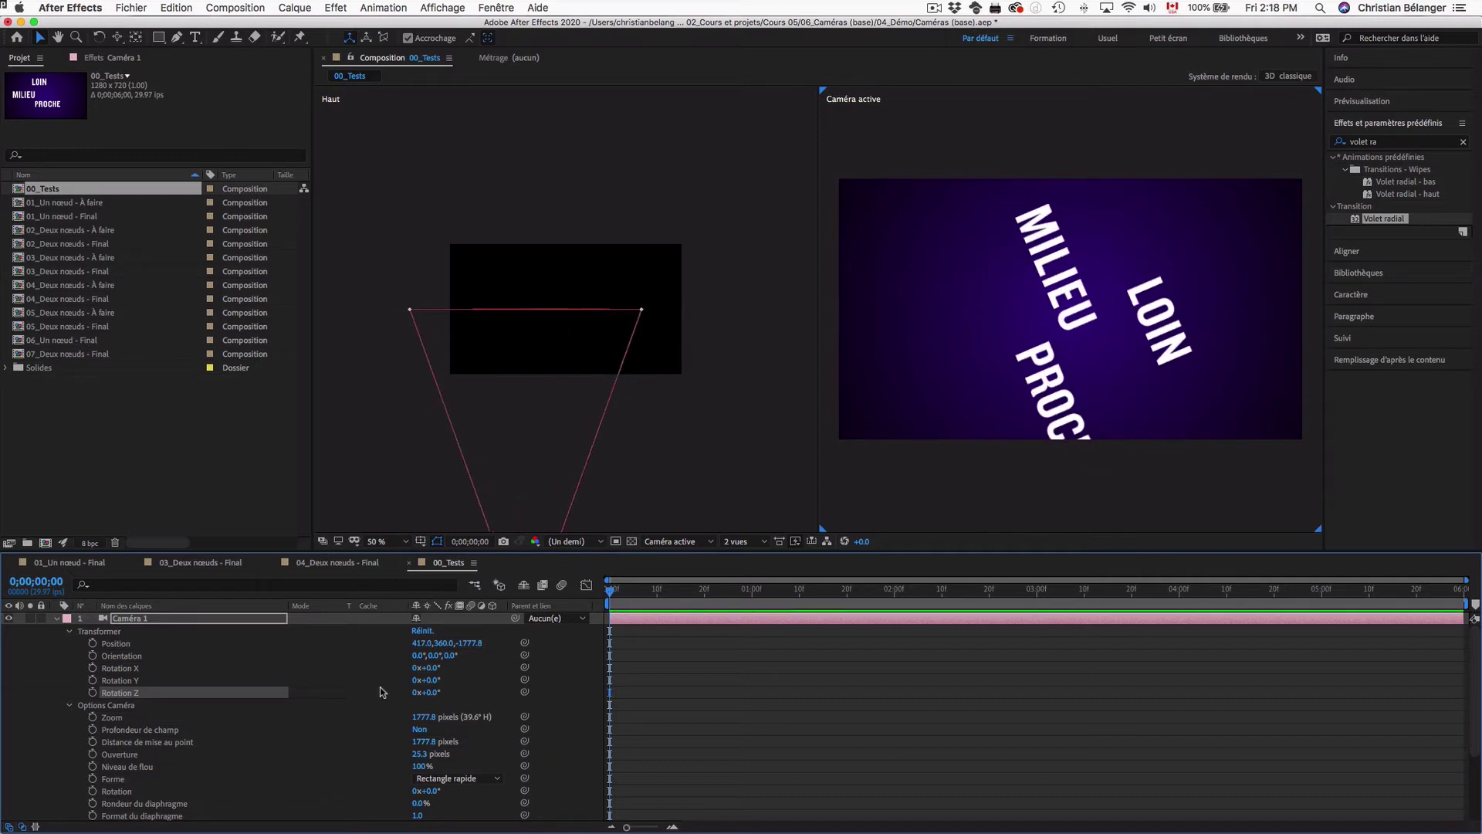
Examine Caméra 1's Options Caméra properties, selecting them all from Zoom to Saturation des tons clairs
scroll(165, 746, down, 3)
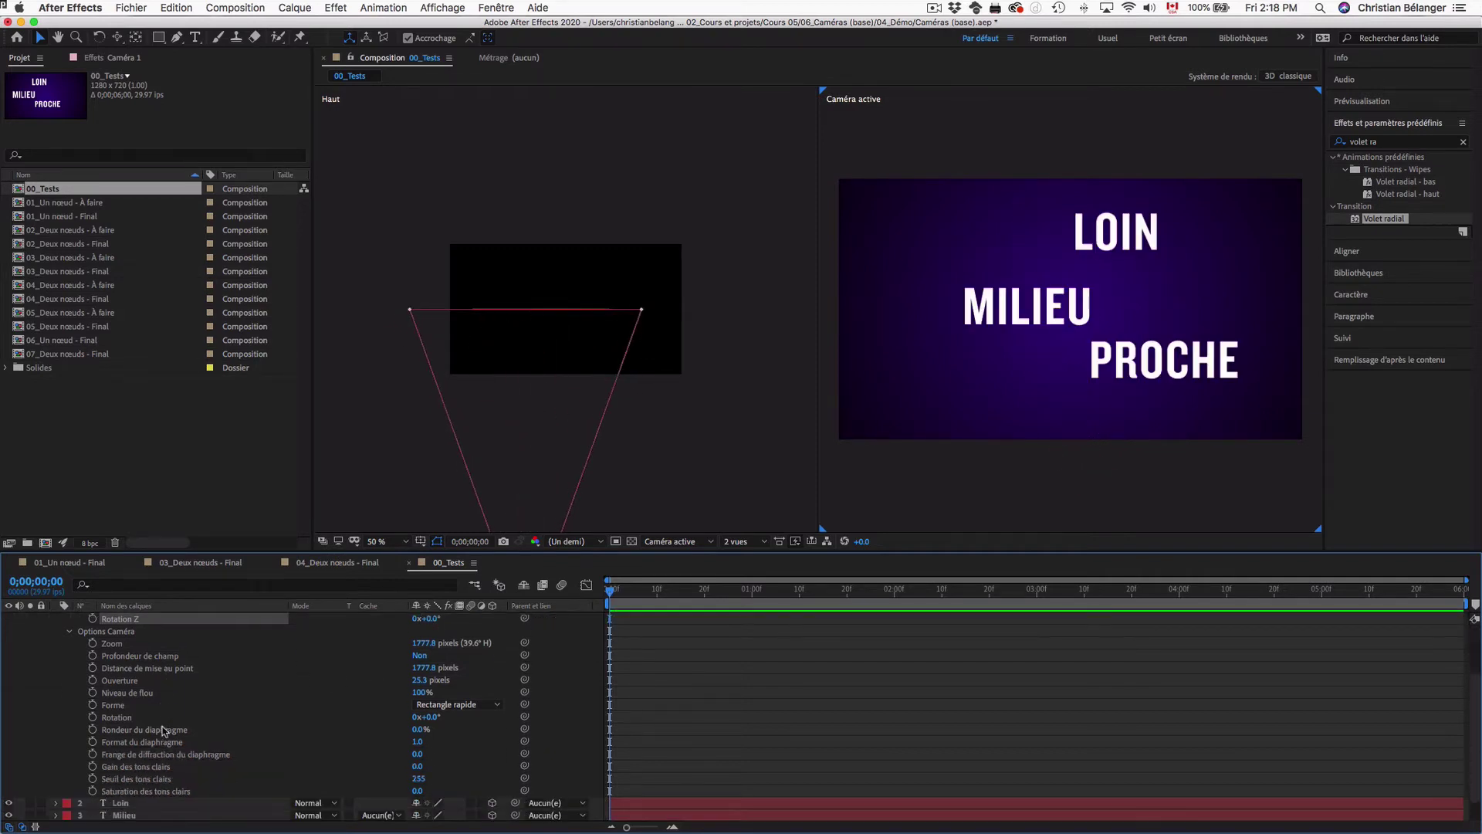
click(126, 643)
shift+click(146, 791)
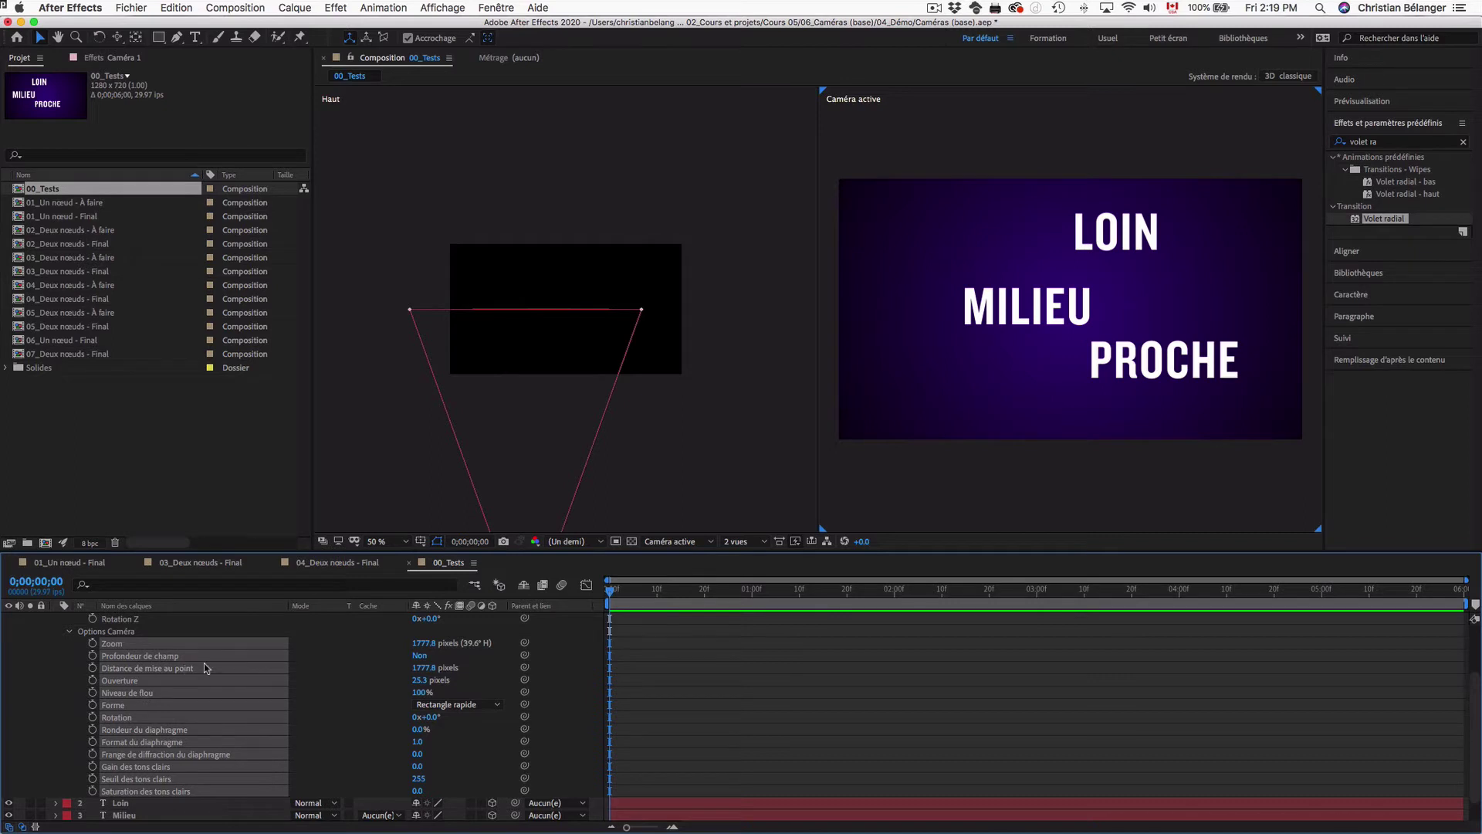
Try raising Caméra 1's Zoom to about 2922.8 pixels, and undo the change
click(116, 644)
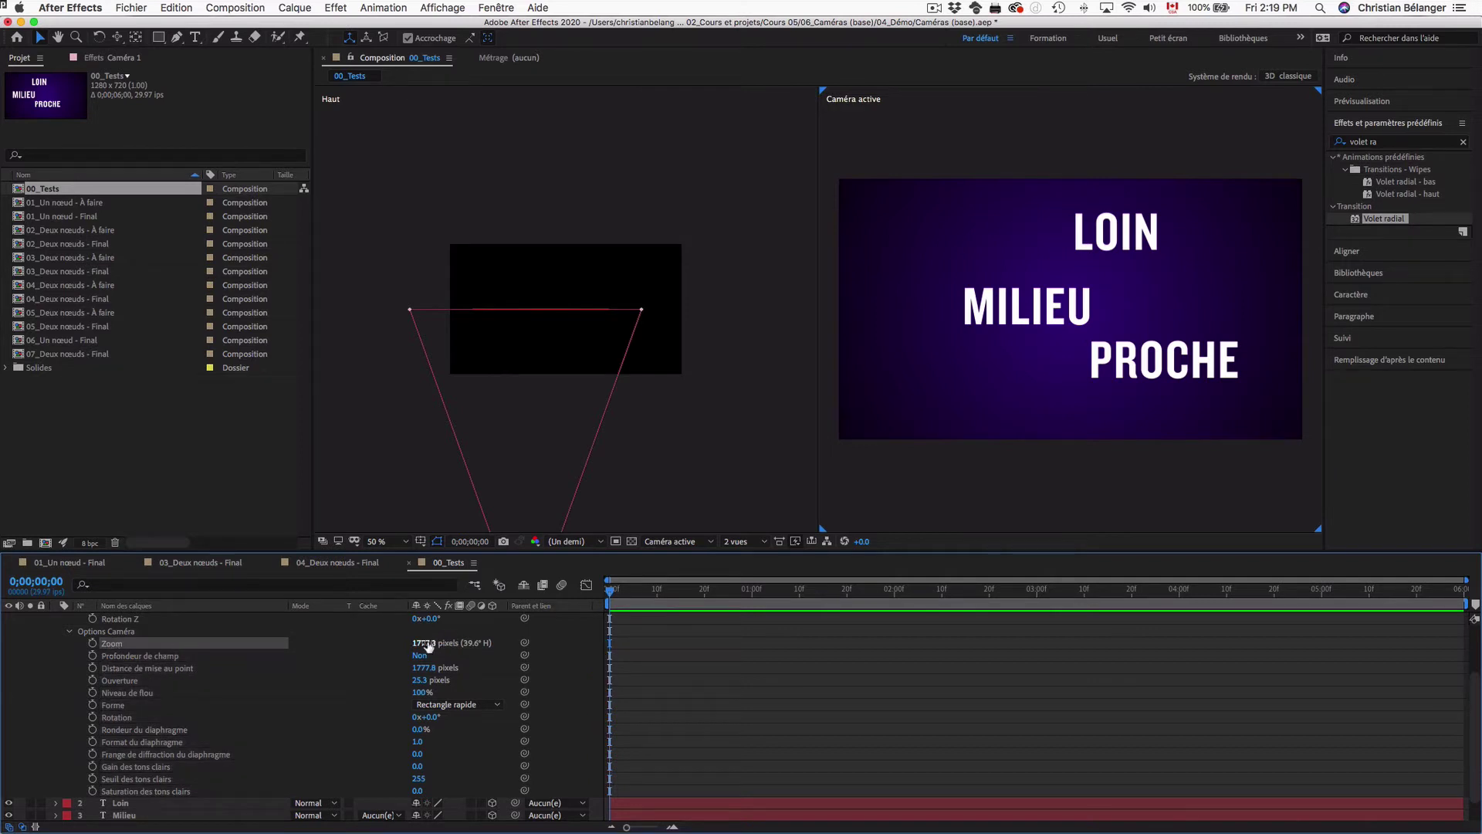
scroll(422, 646, up, 3)
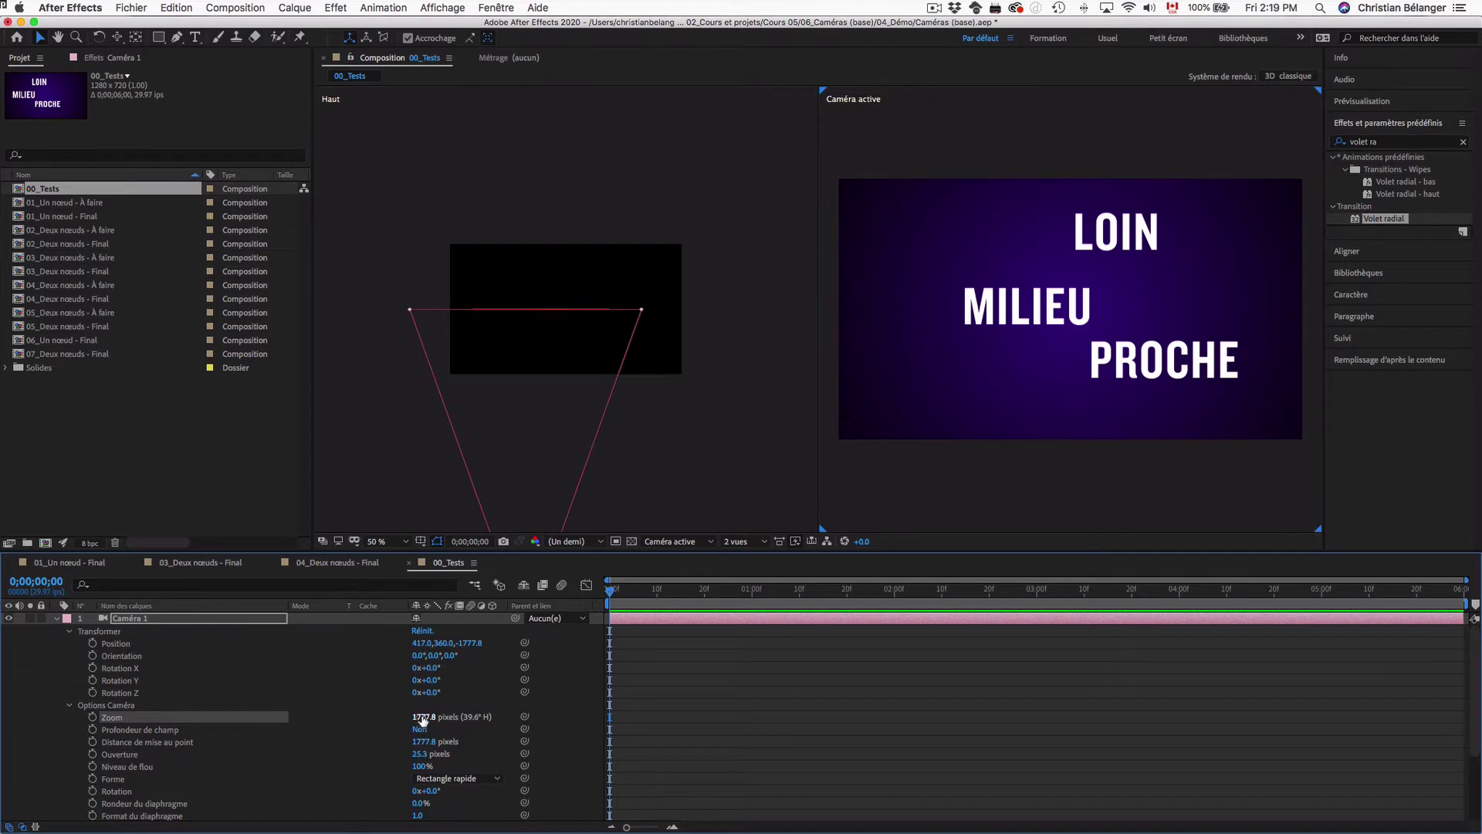
drag(421, 720, 1303, 694)
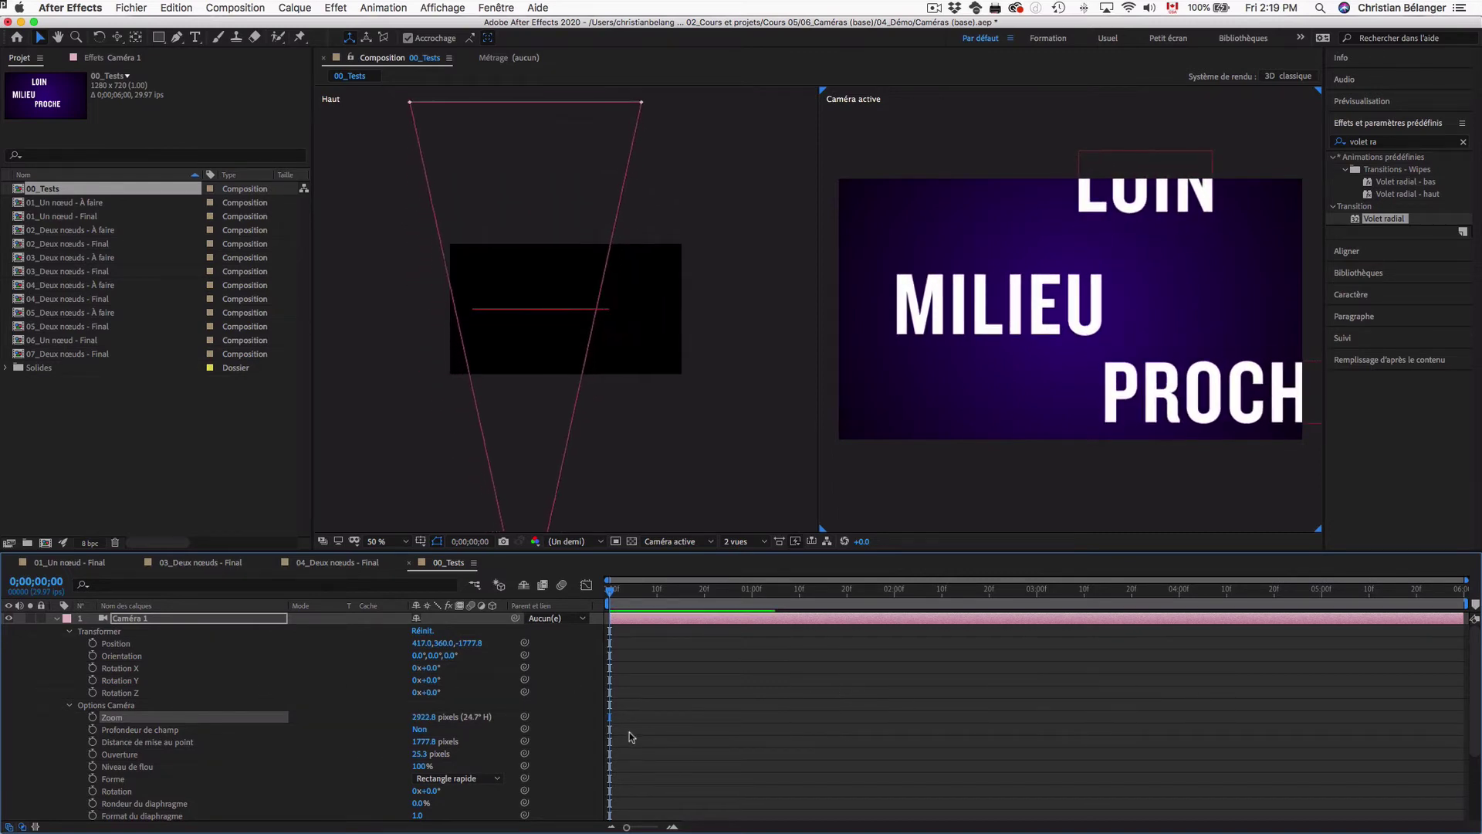
key(super+z)
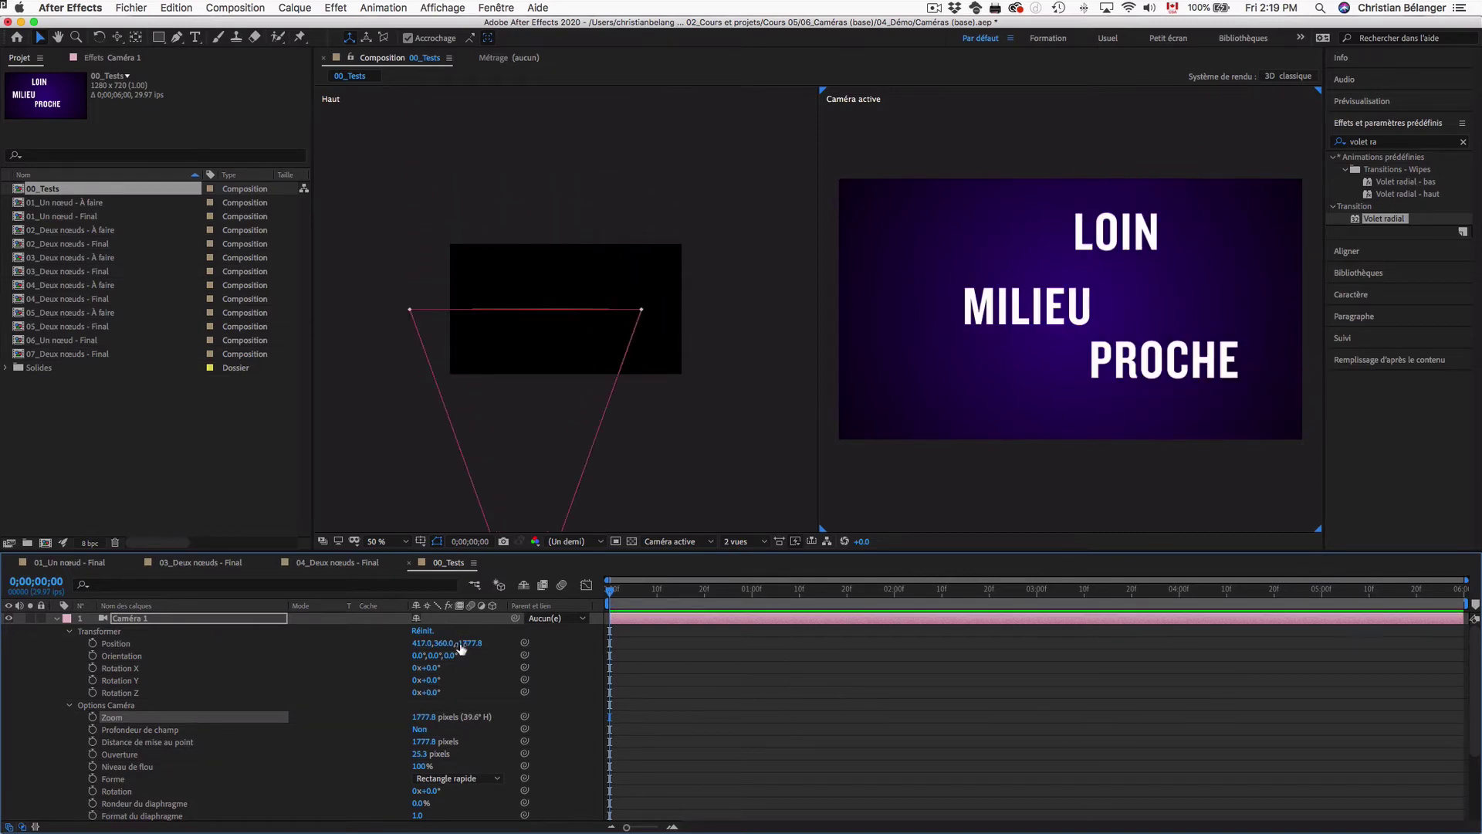
Reduce the magnification of the Haut view to 12.5% so the whole camera fits in it
mouse_move(461, 647)
mouse_down()
mouse_move(948, 643)
mouse_move(436, 646)
mouse_up()
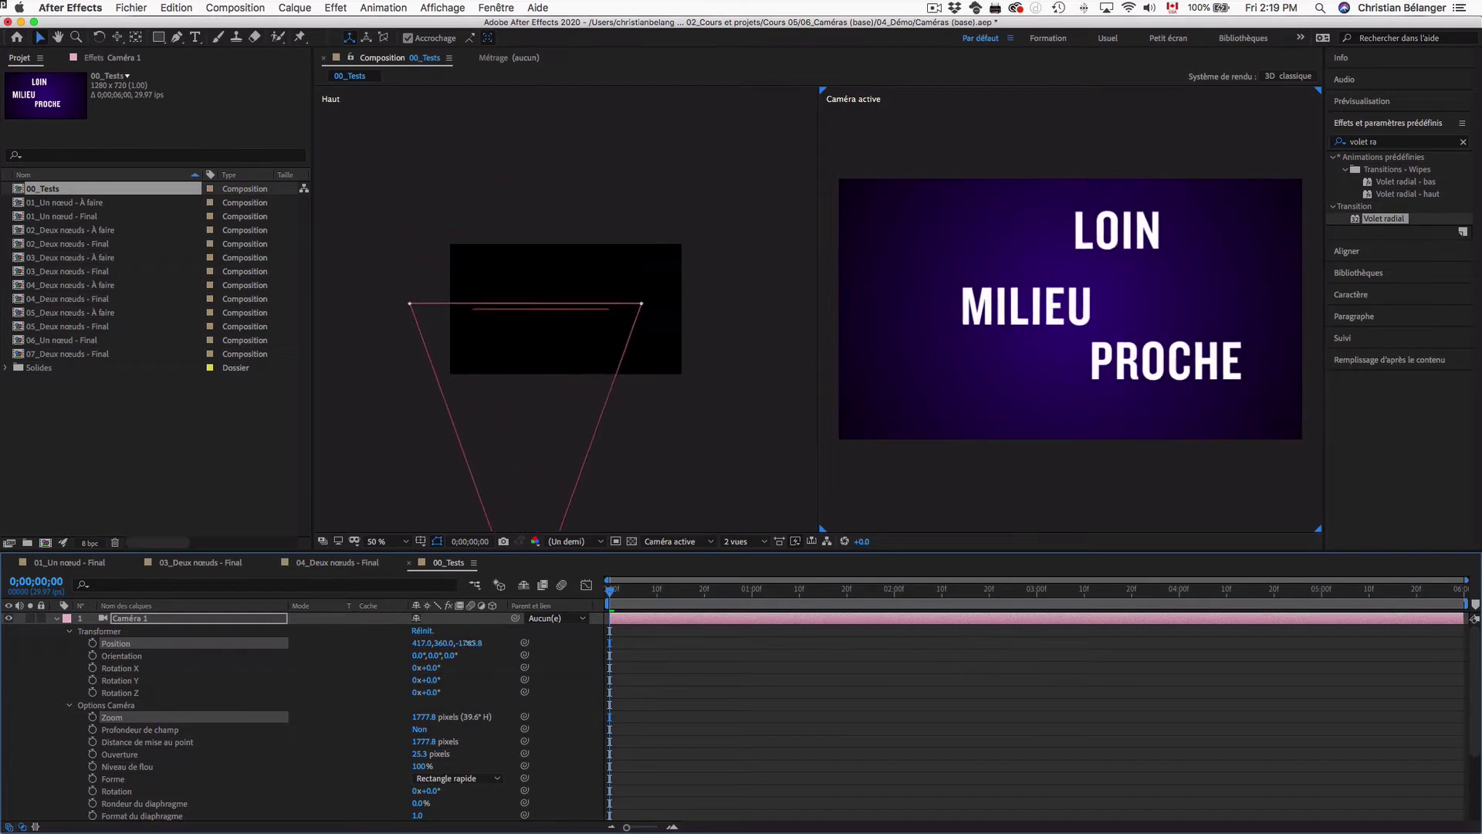
click(739, 474)
key(comma)
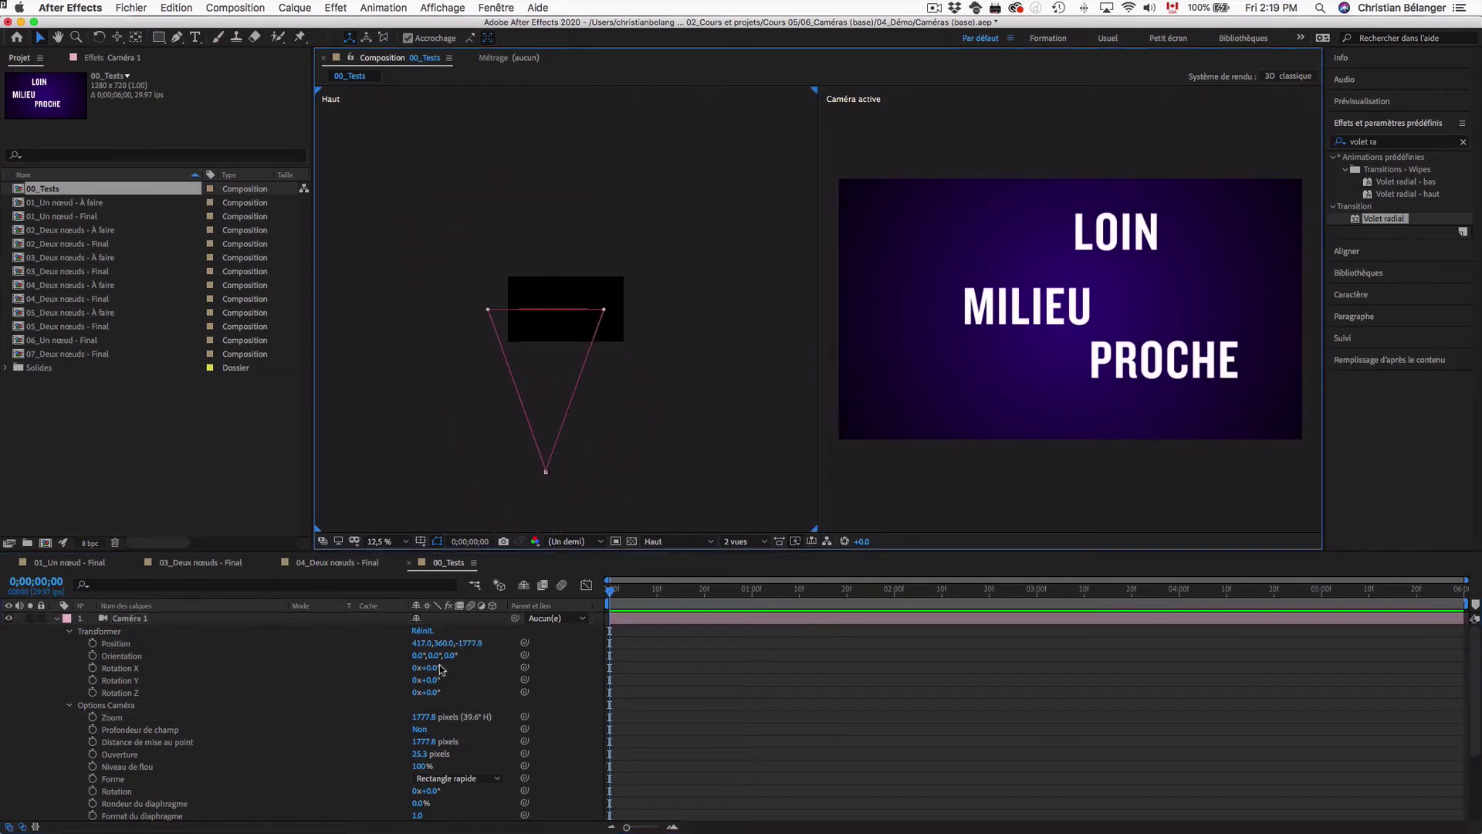
Compare moving Caméra 1 along Z with changing its Zoom, undoing each change
drag(467, 644, 679, 616)
key(ctrl+z)
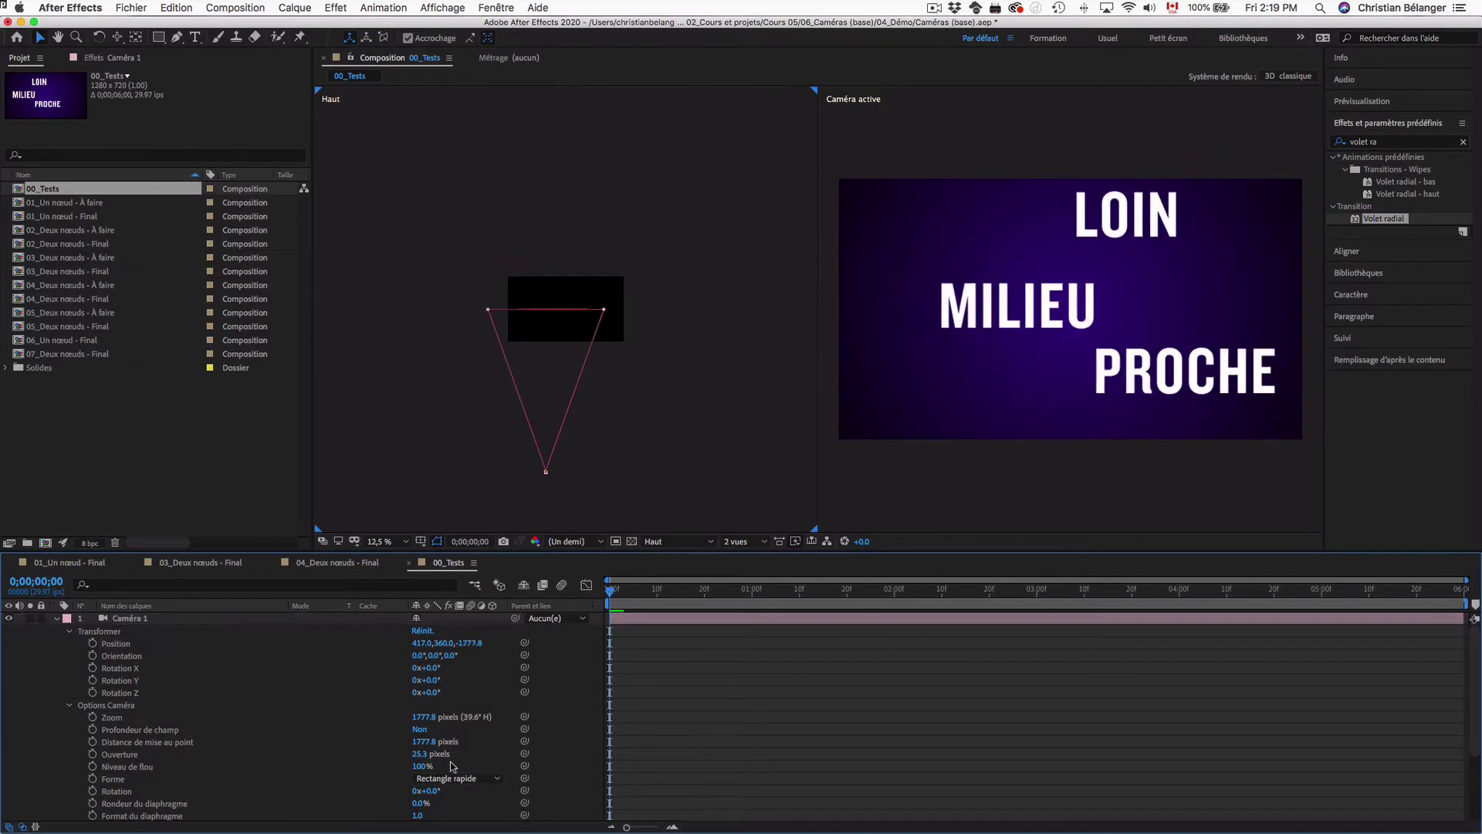
drag(423, 717, 965, 683)
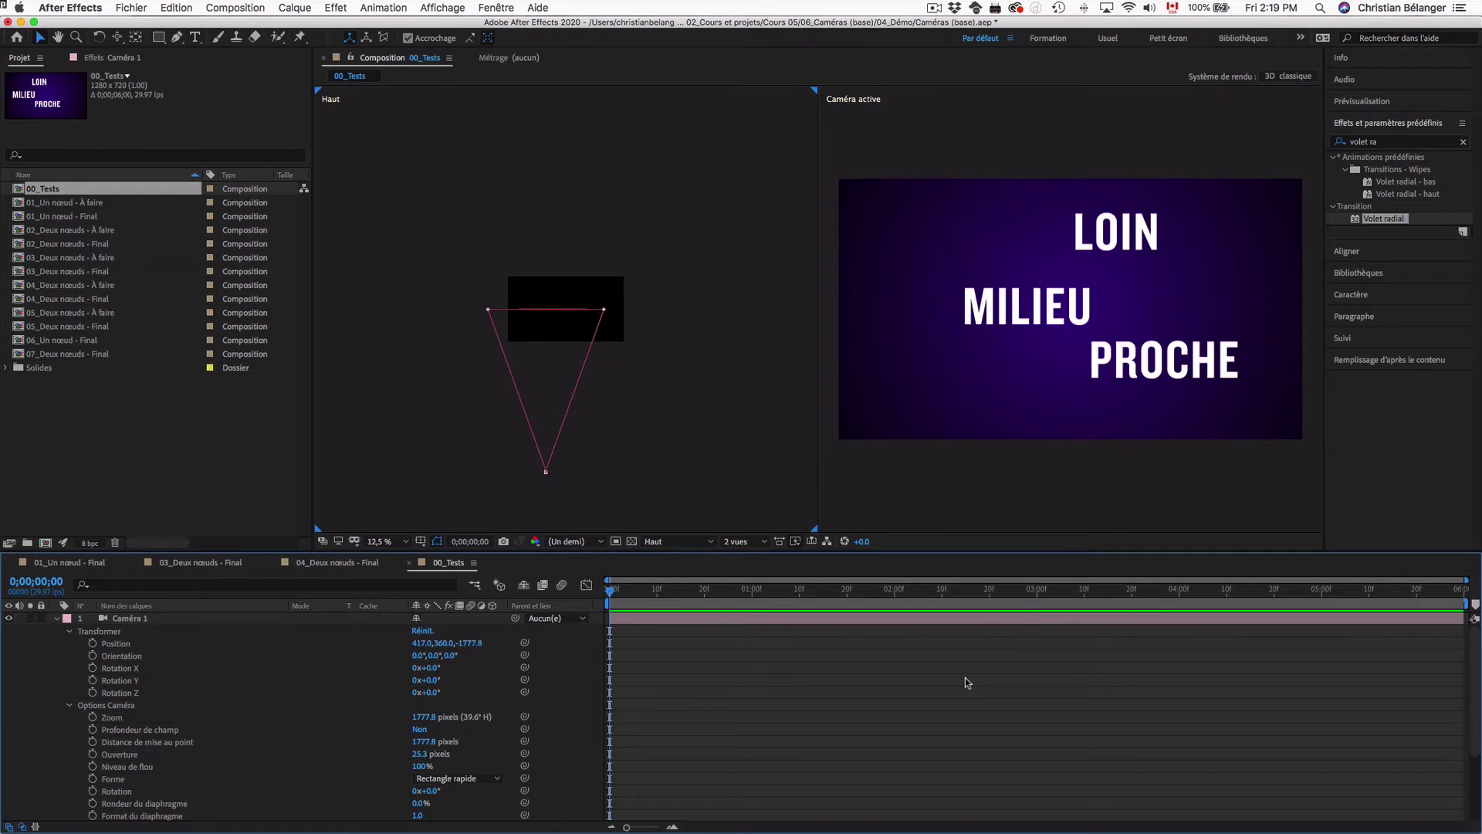
Examine Caméra 1's Profondeur de champ and Distance de mise au point, and reopen its Transformer and Options Caméra groups
click(178, 731)
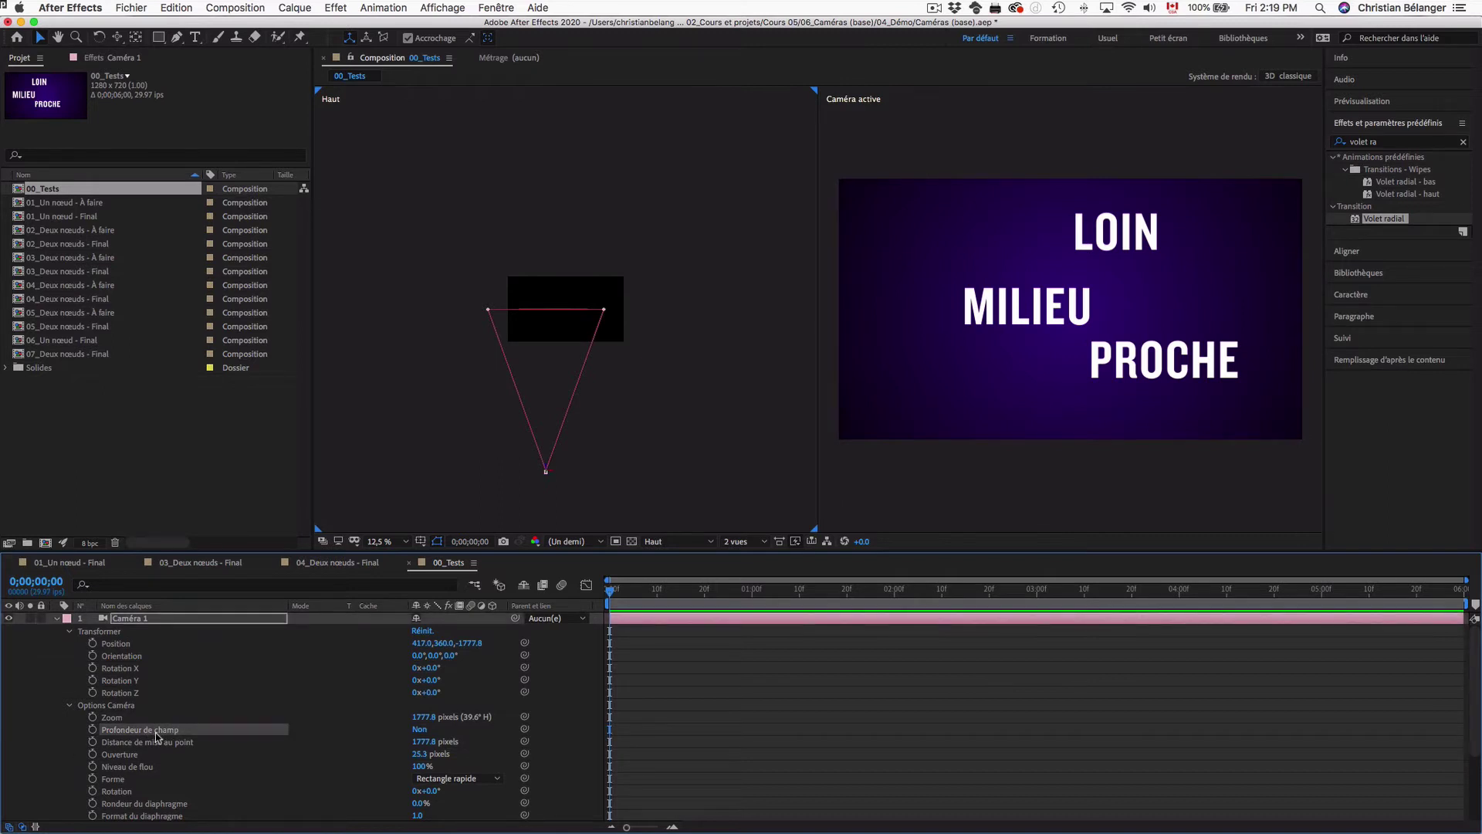
click(162, 744)
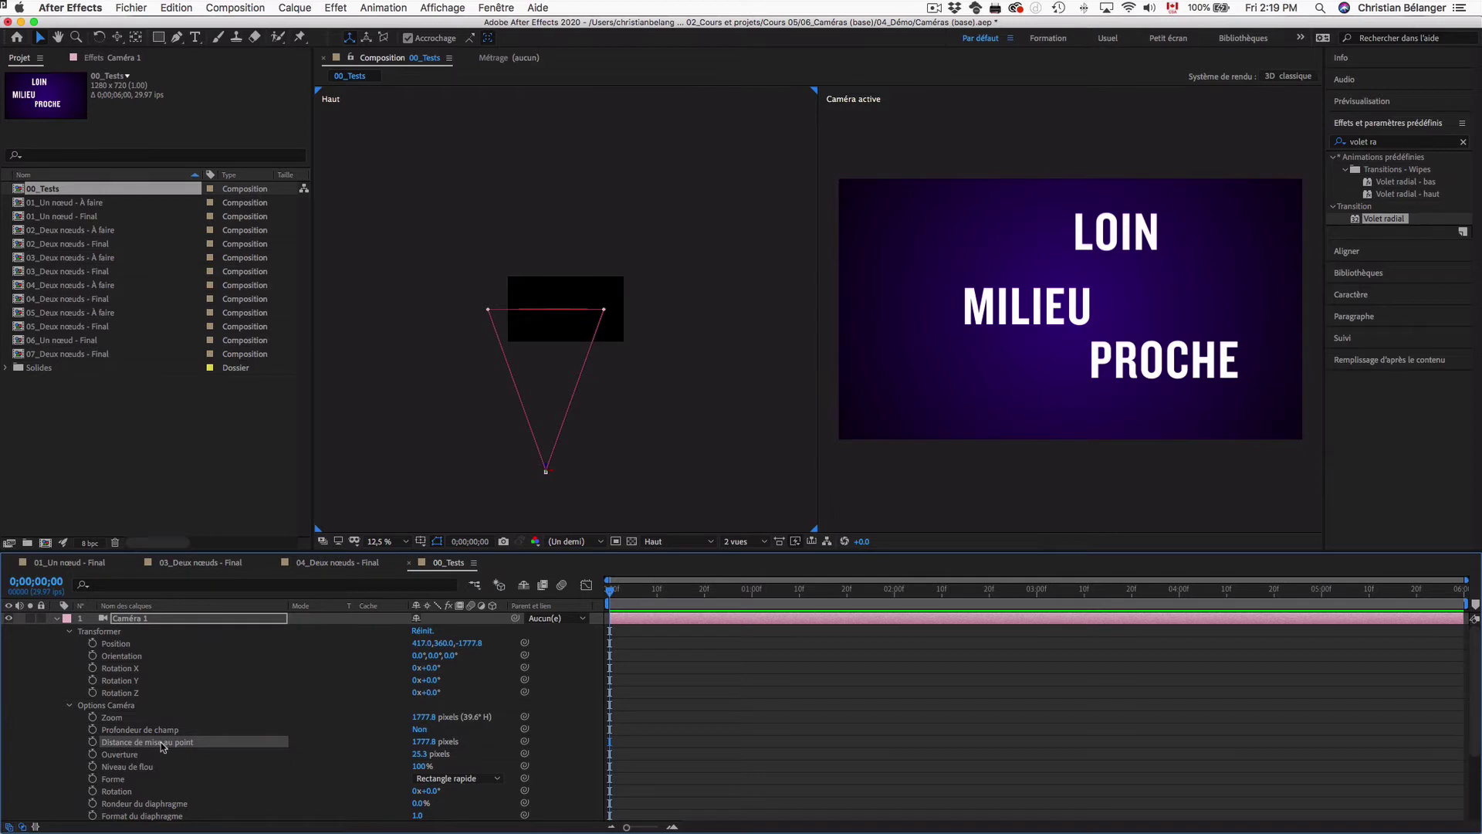
click(56, 618)
click(57, 619)
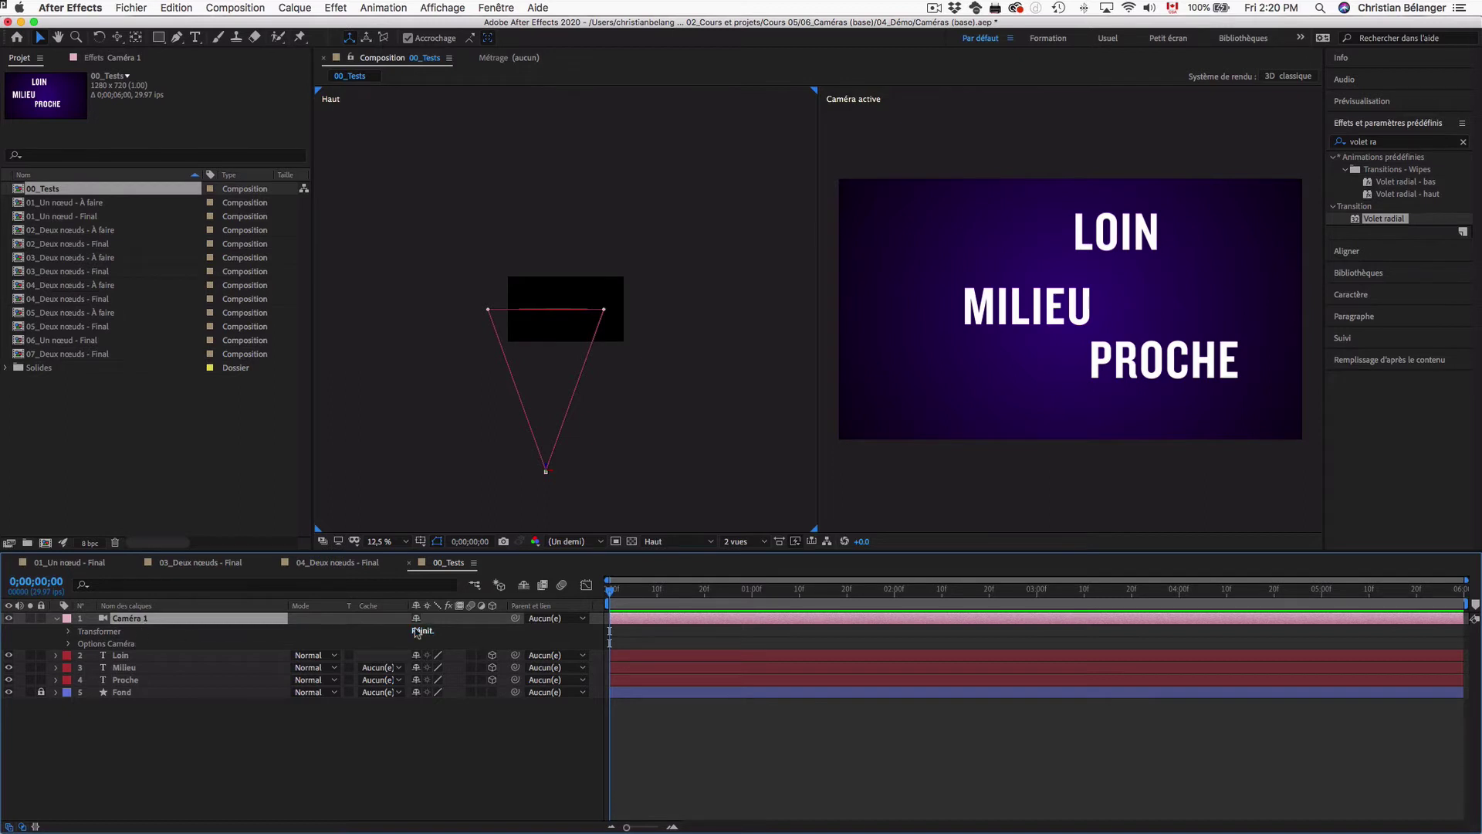
click(69, 632)
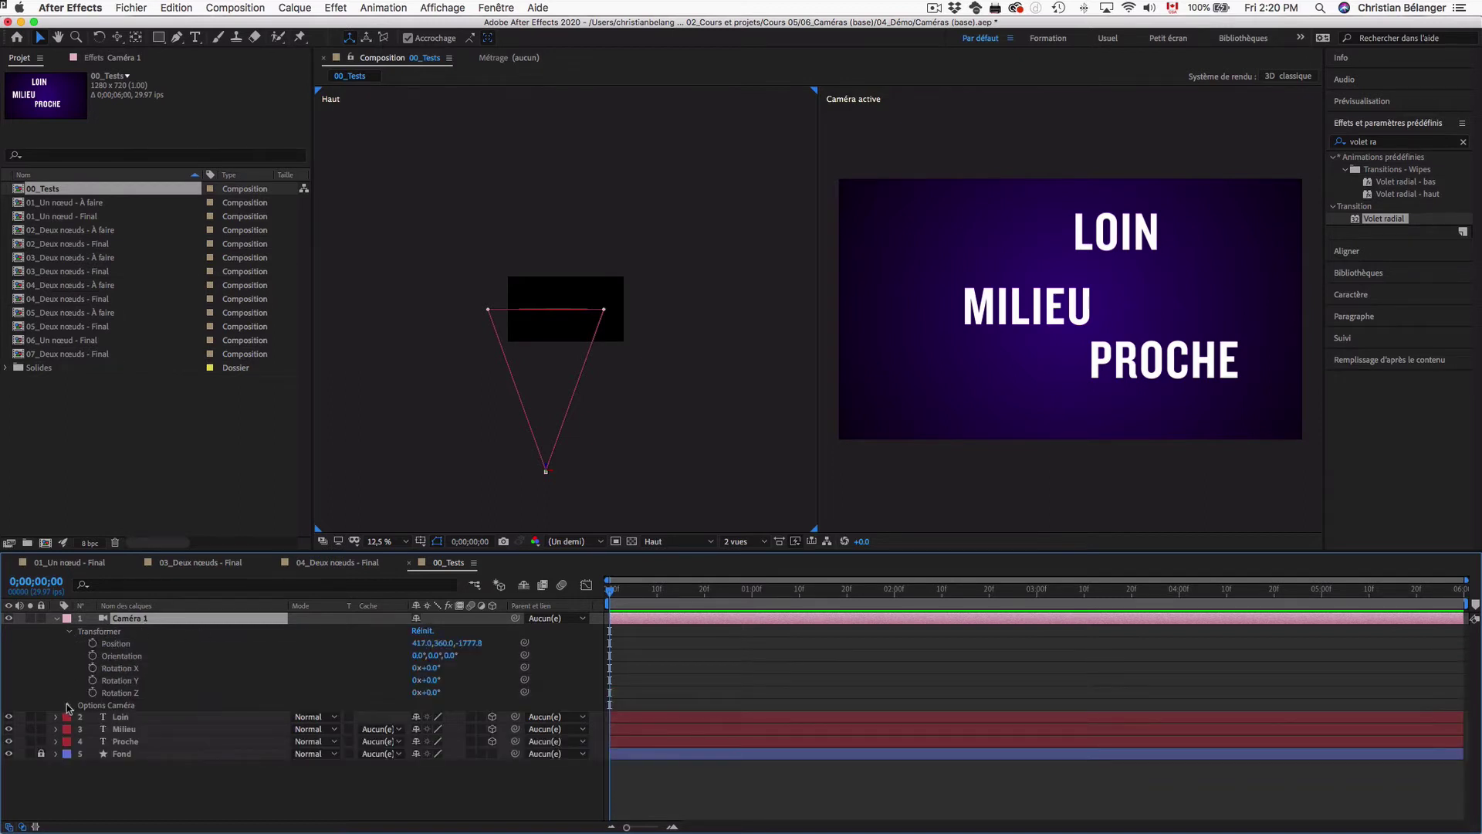
click(69, 705)
Reset Caméra 1's Transformer properties, and delete the camera layer
click(114, 632)
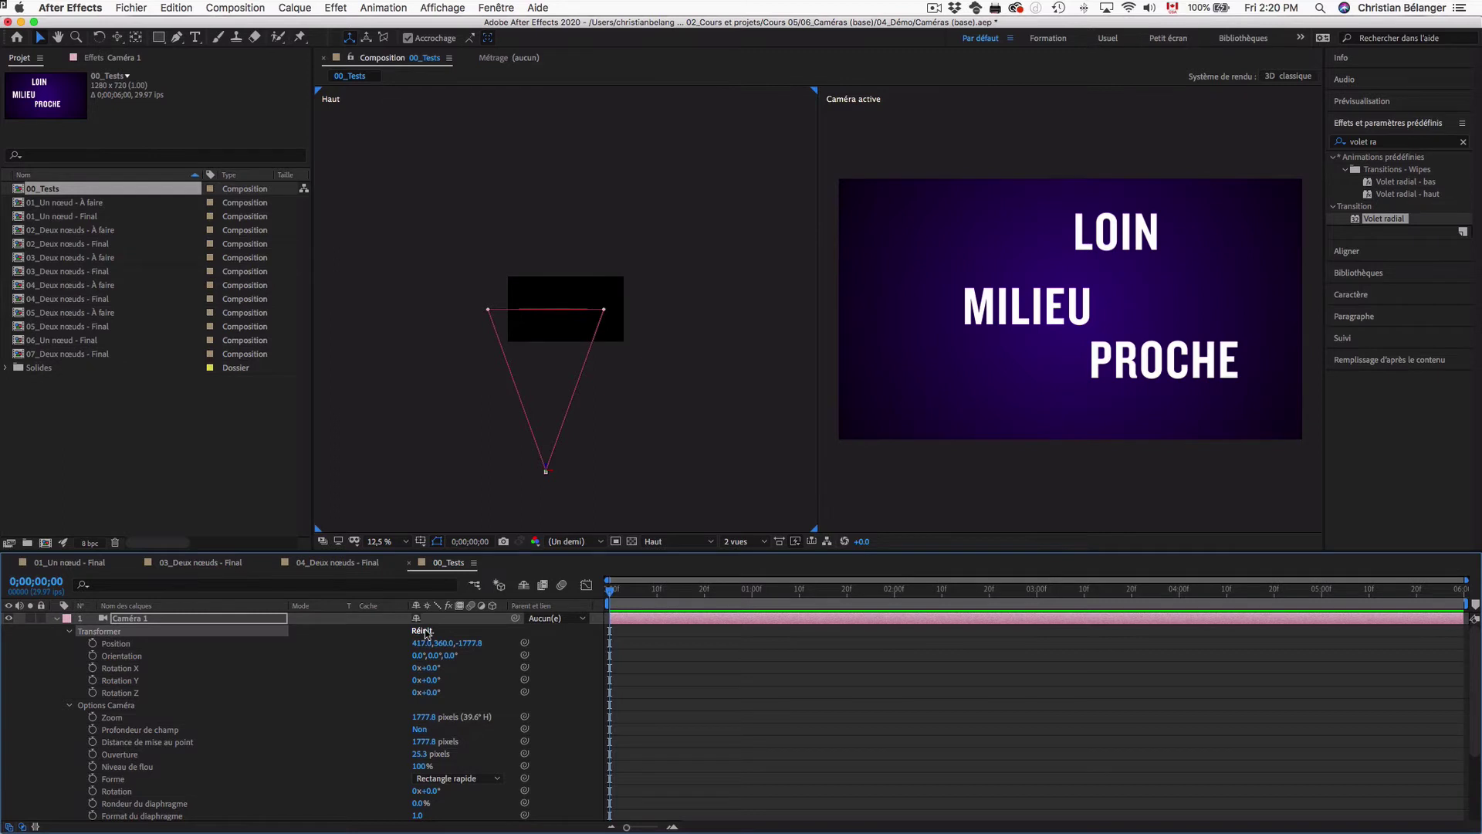
click(424, 631)
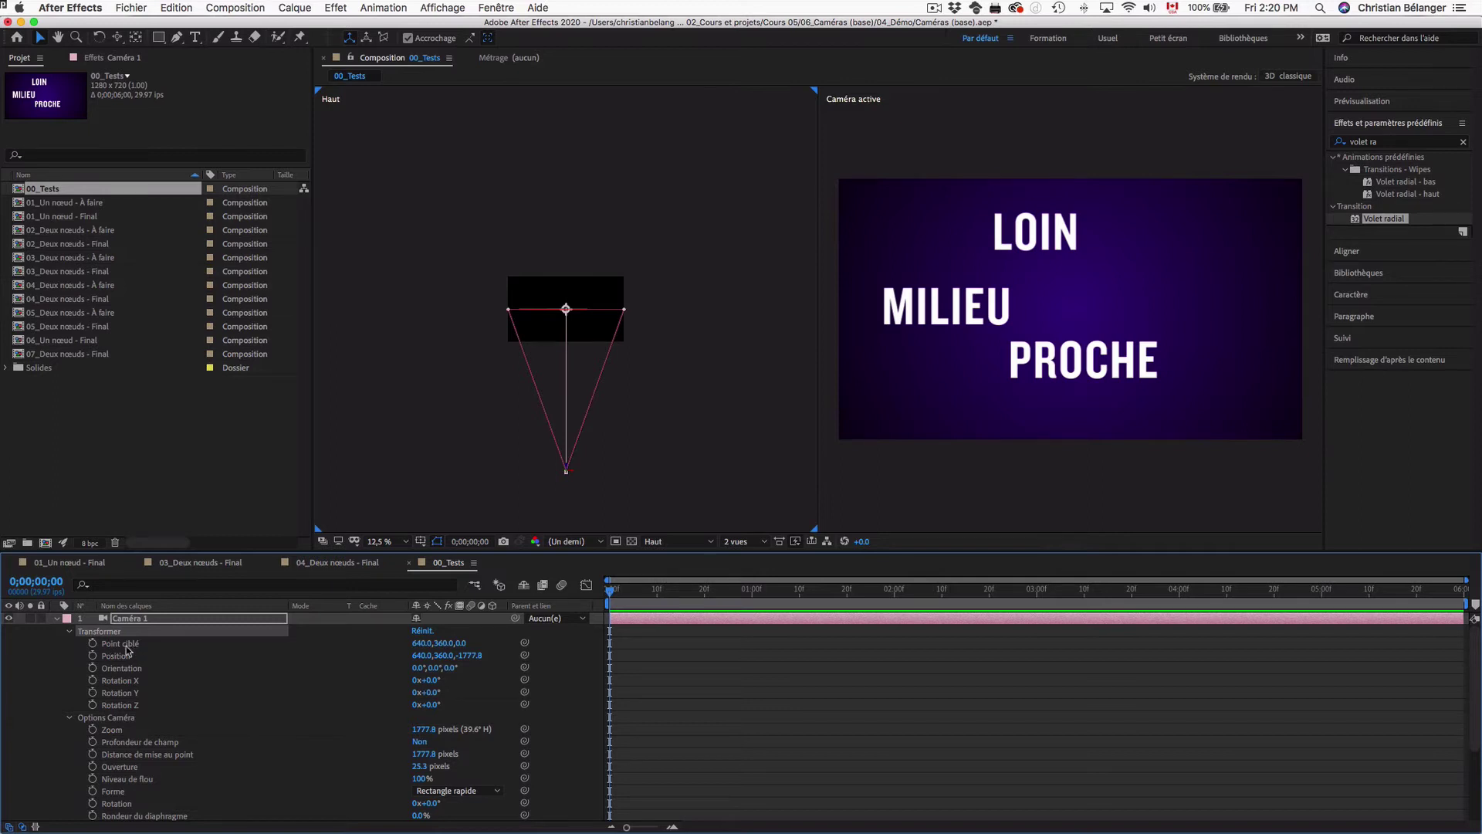
click(169, 619)
key(Delete)
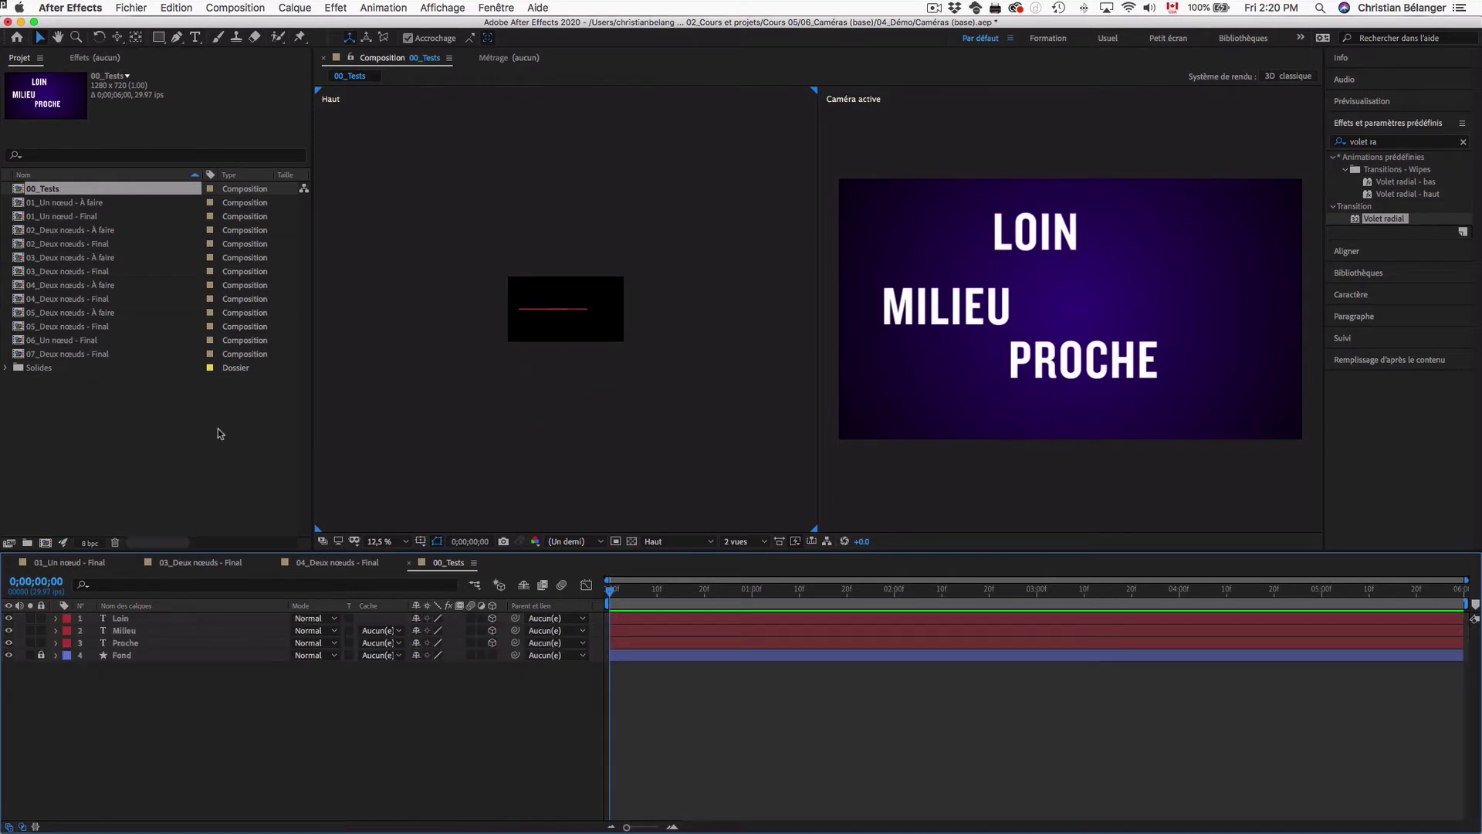
Create a two-node camera named Caméra 1 with the 50 mm preset and depth of field disabled
click(294, 7)
mouse_move(332, 25)
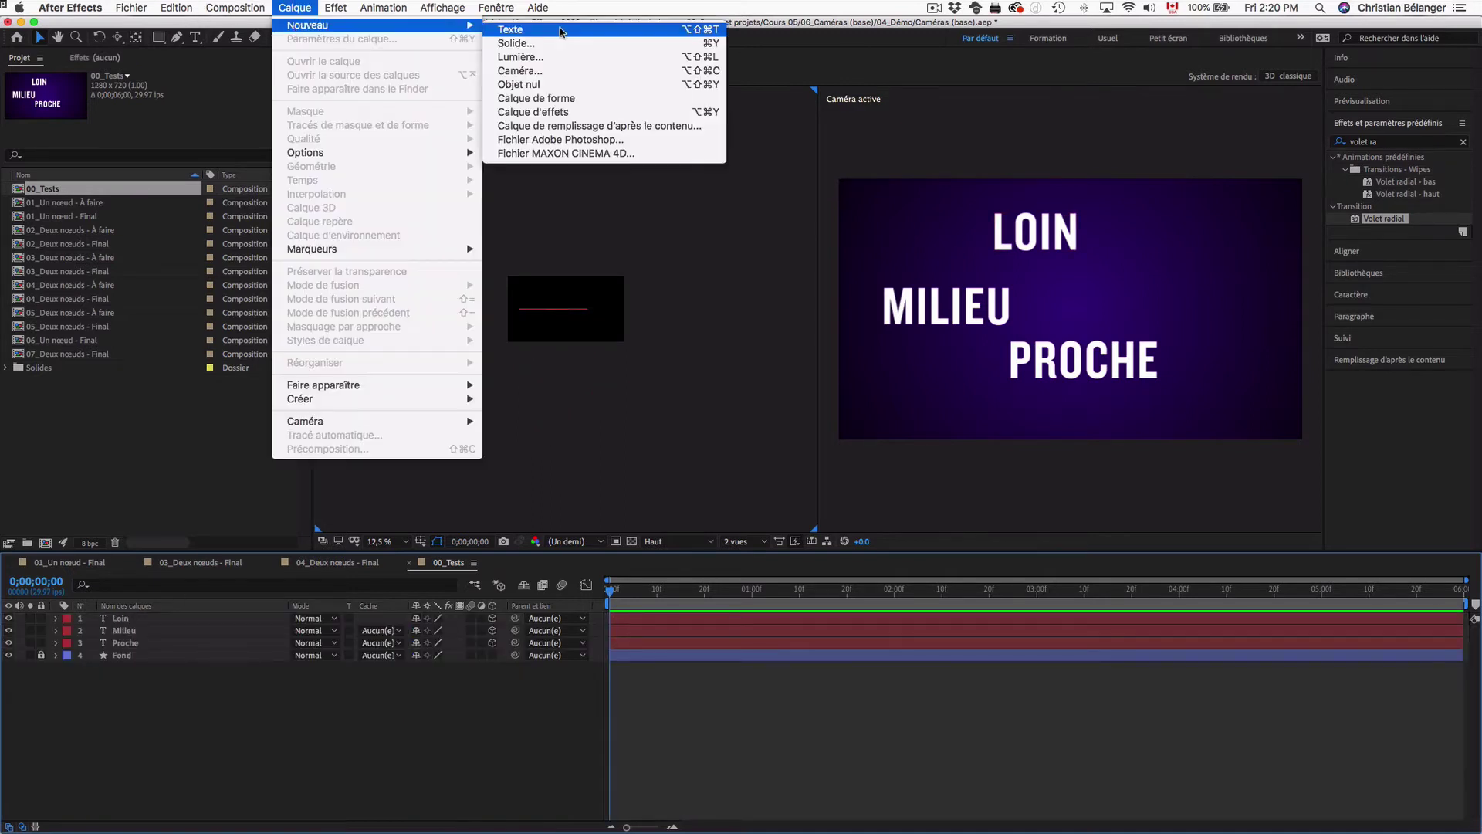
click(559, 70)
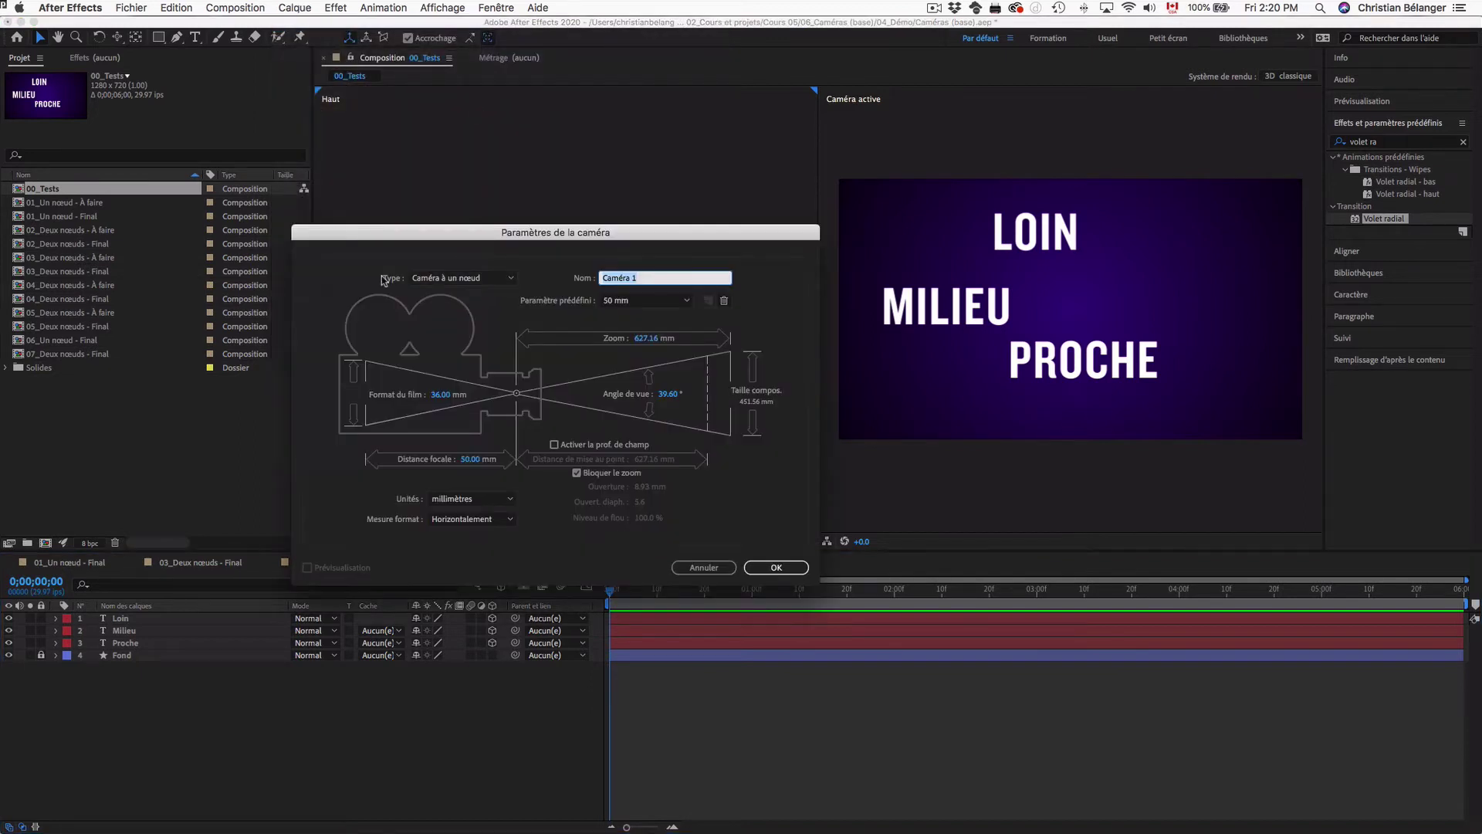
click(491, 279)
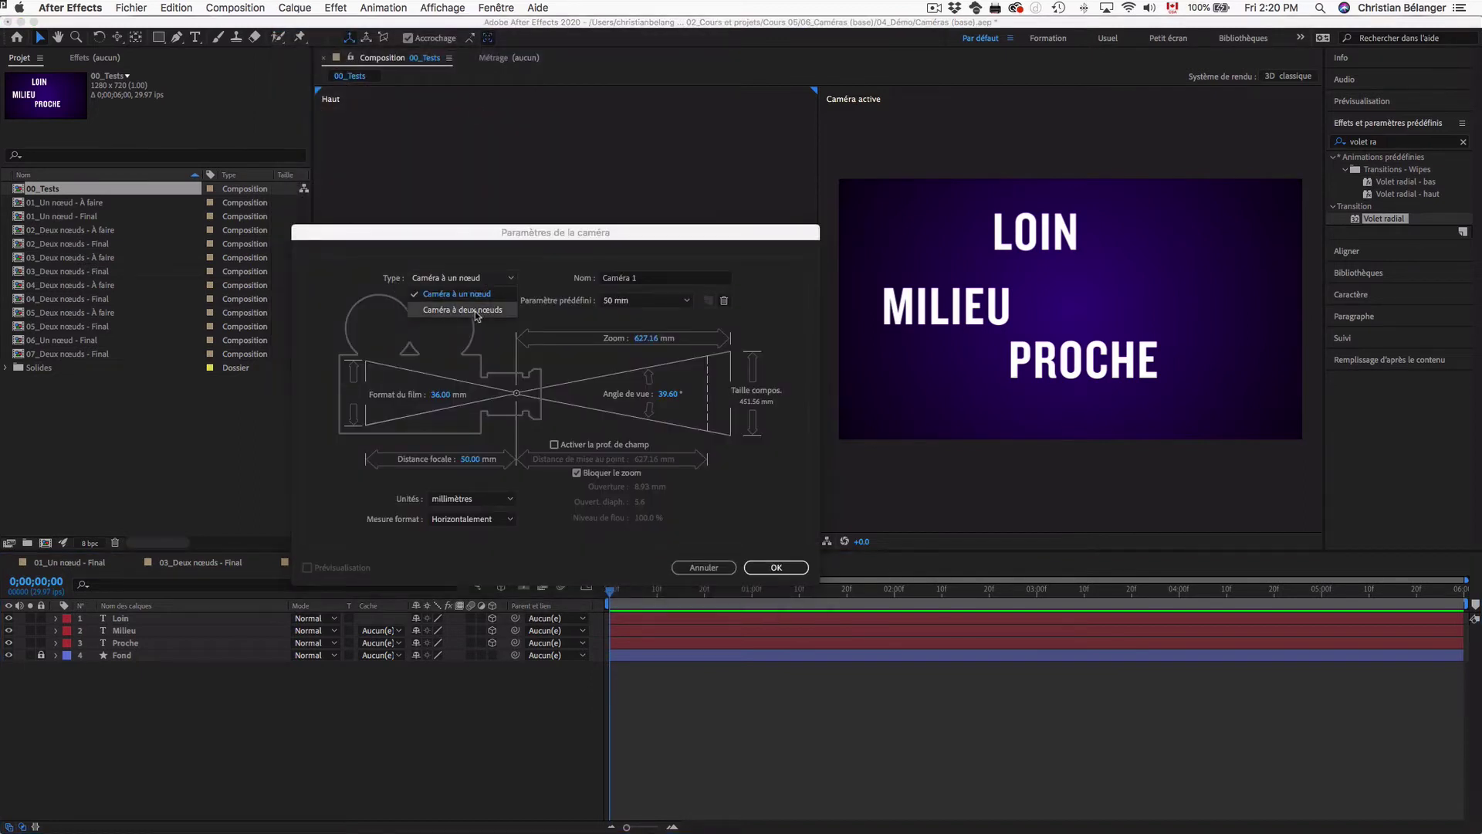
click(476, 312)
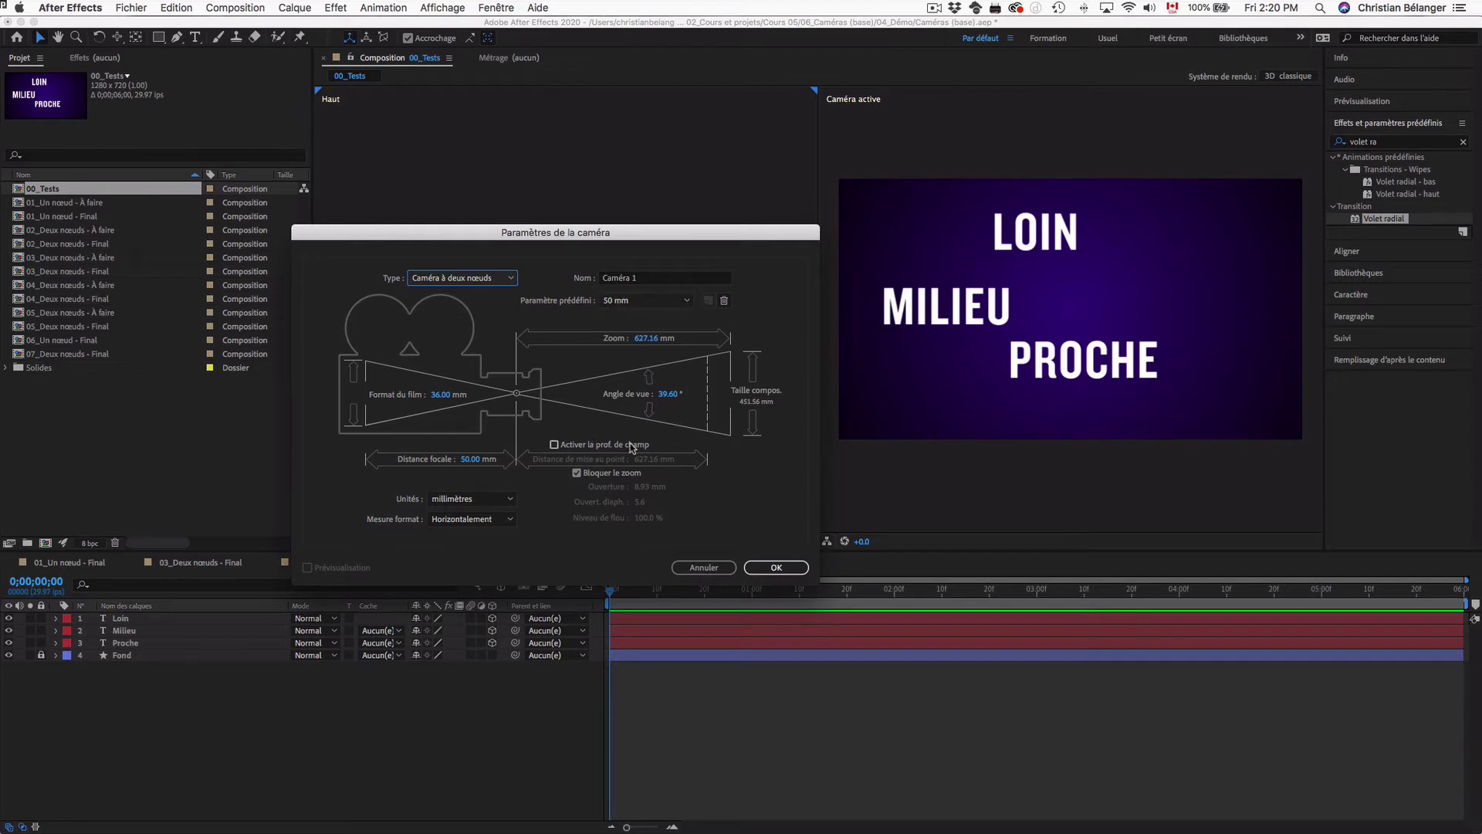
click(756, 573)
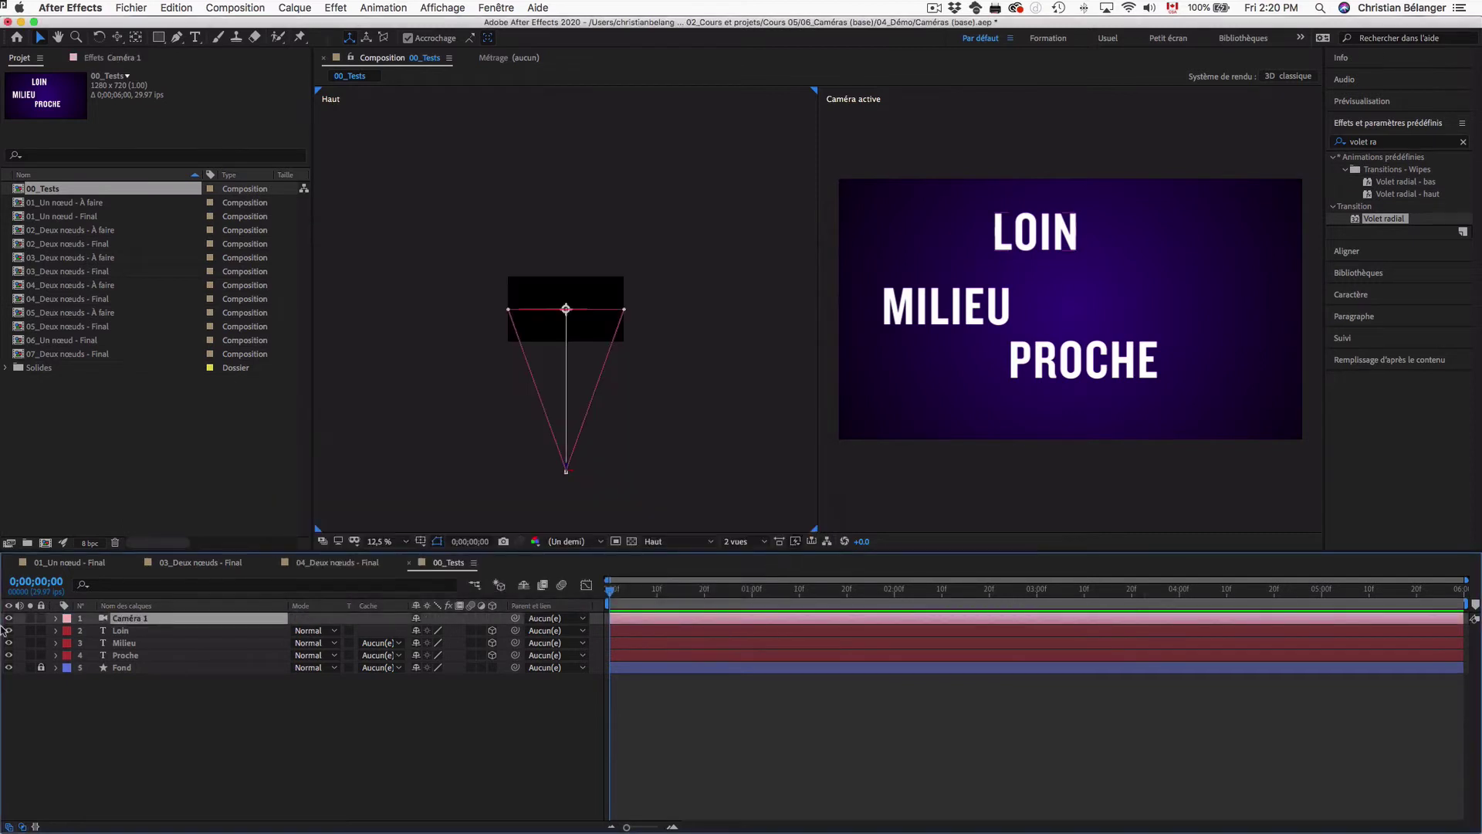
Expand the new Caméra 1's Transformer group and select its Point ciblé property
click(56, 618)
click(68, 632)
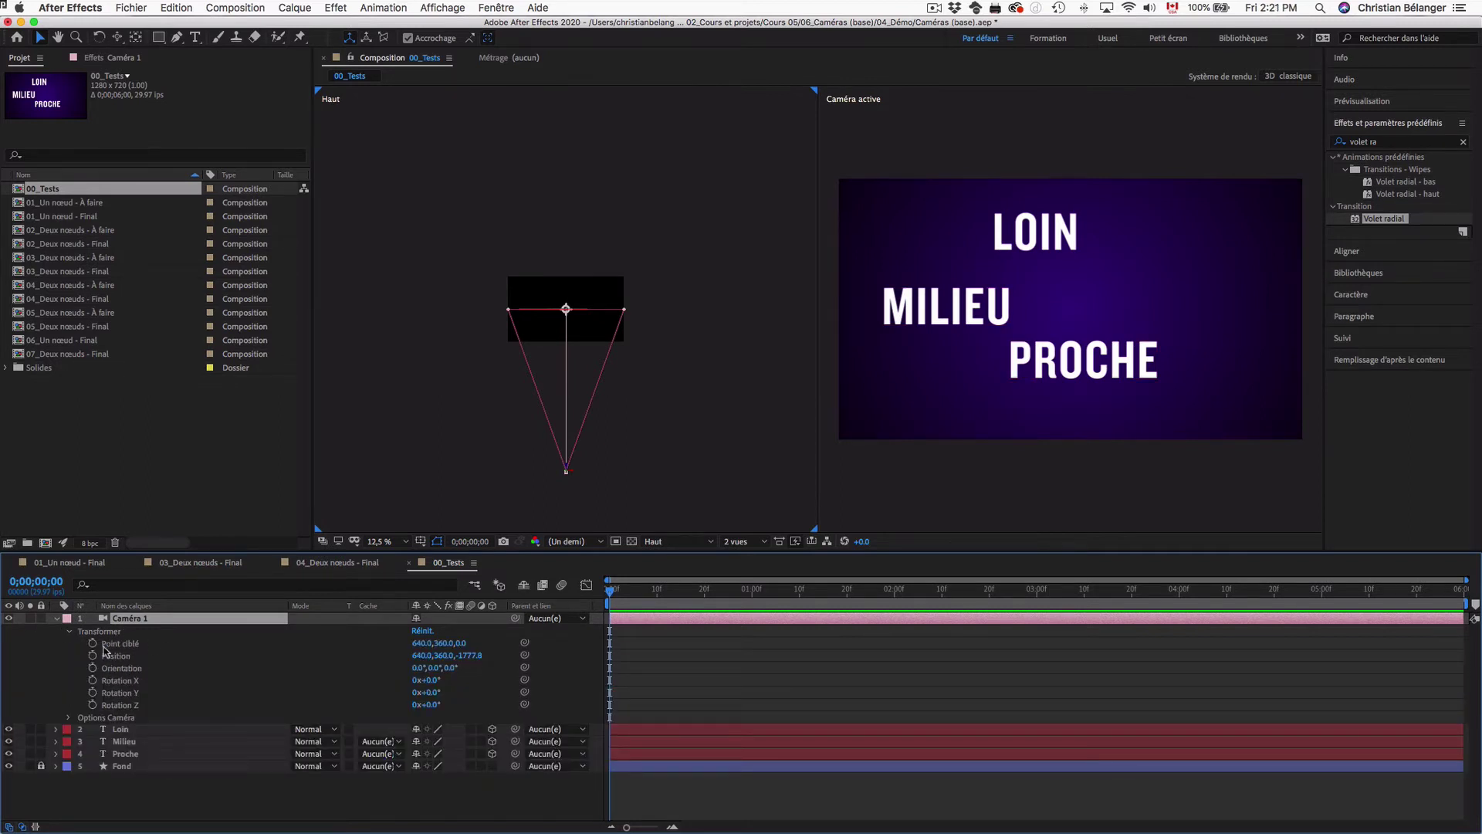
click(114, 645)
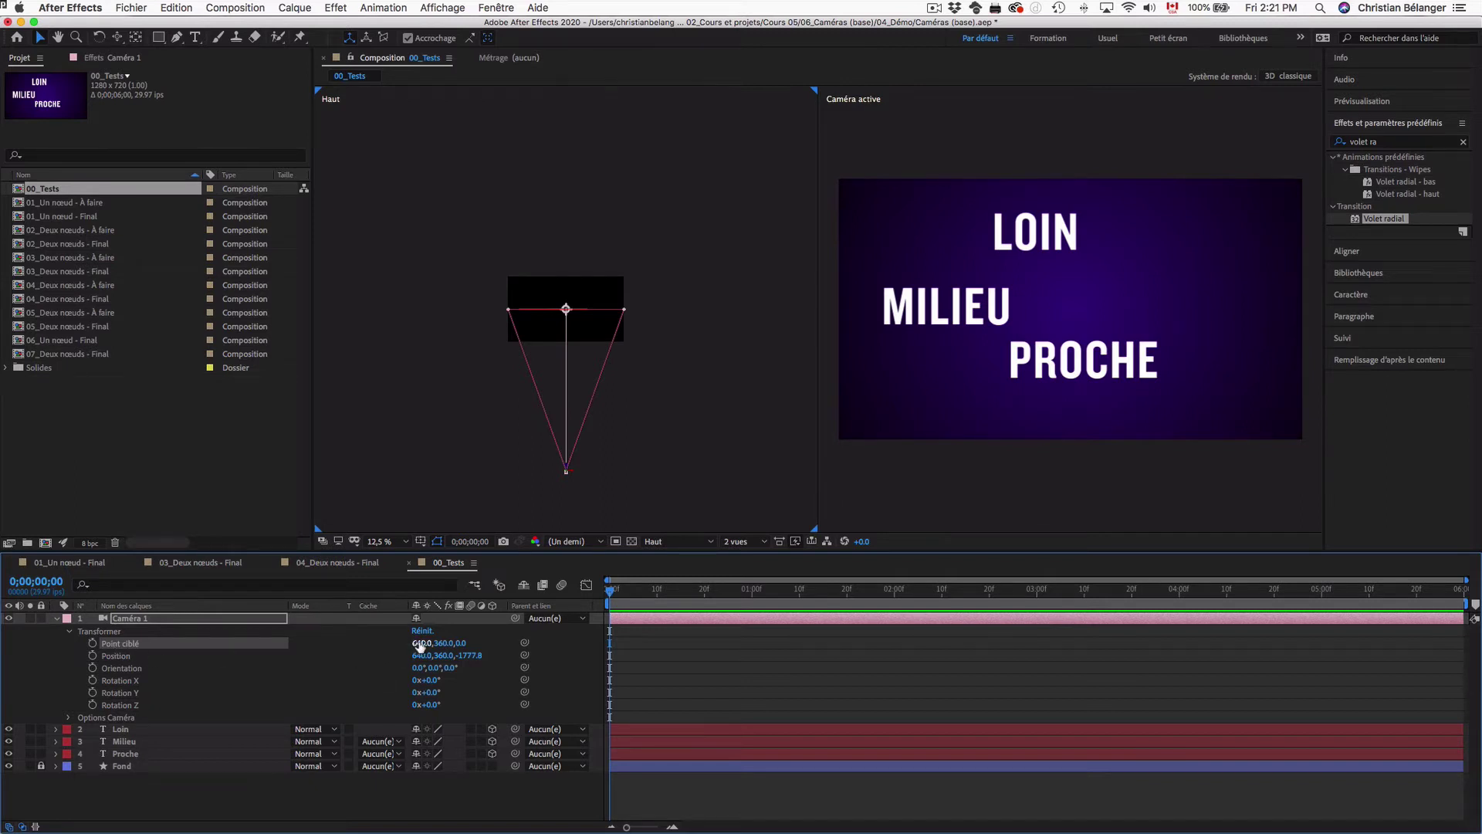
Try other X and Z values for Caméra 1's Point ciblé, including a Z of about -327, undoing each change
drag(421, 643, 232, 635)
key(super+z)
key(super+z)
drag(462, 644, 301, 643)
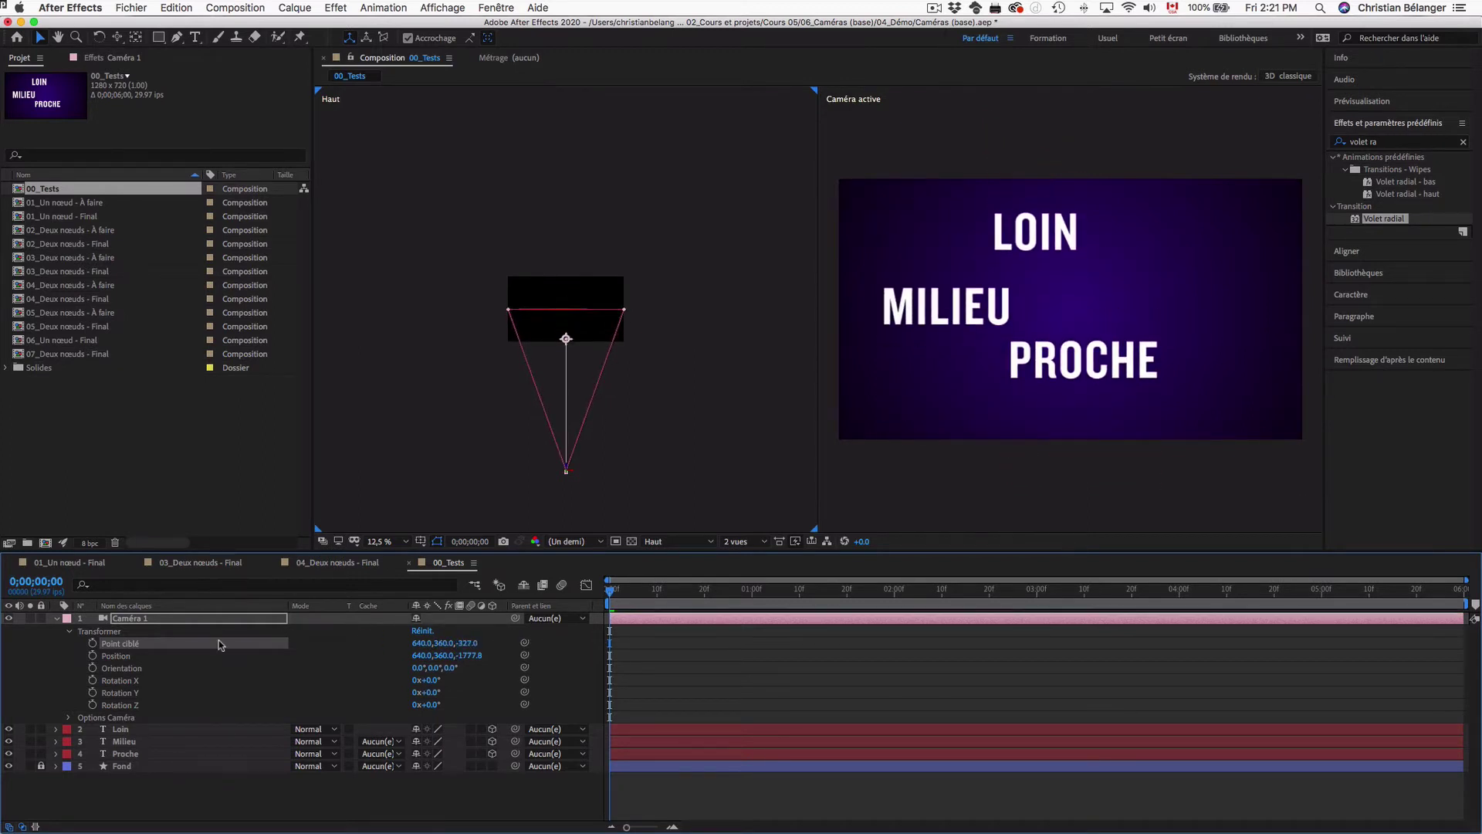
key(super+z)
Try X positions for Caméra 1 on both sides of its fixed target, such as about 190 and 991, ending at about 1650
click(122, 658)
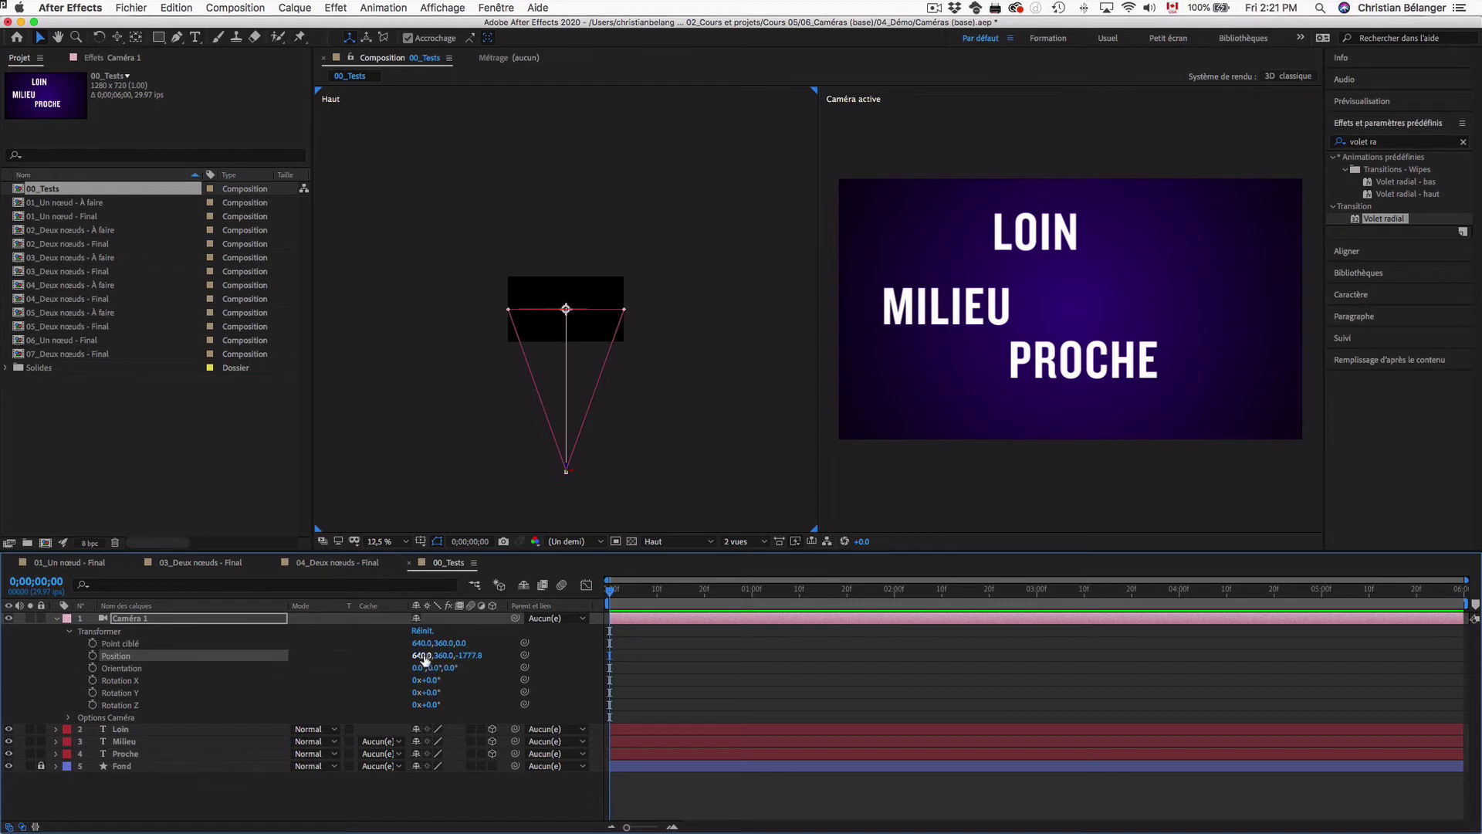
drag(424, 659, 402, 655)
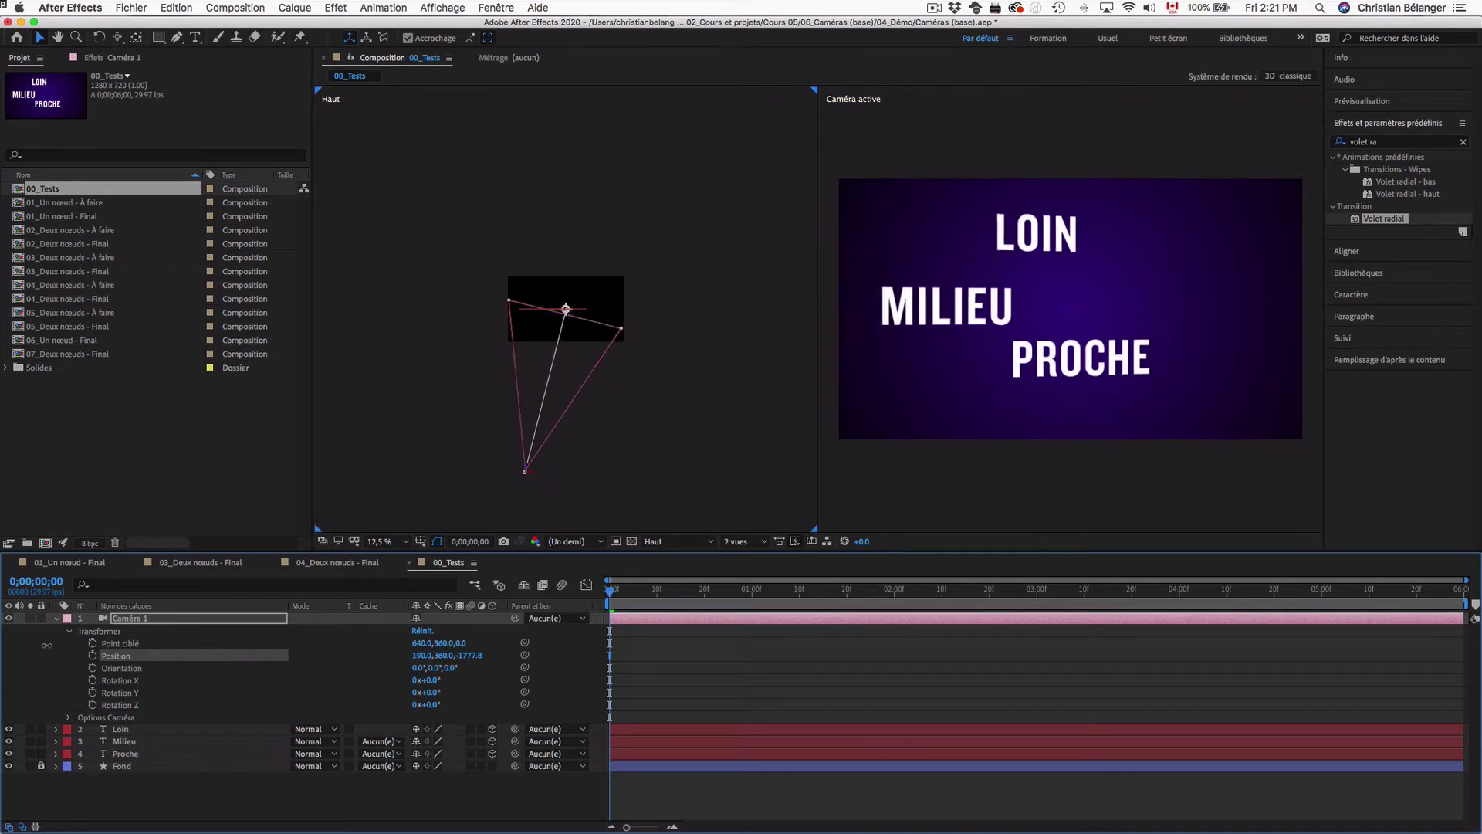
drag(46, 645, 2, 631)
drag(596, 653, 641, 669)
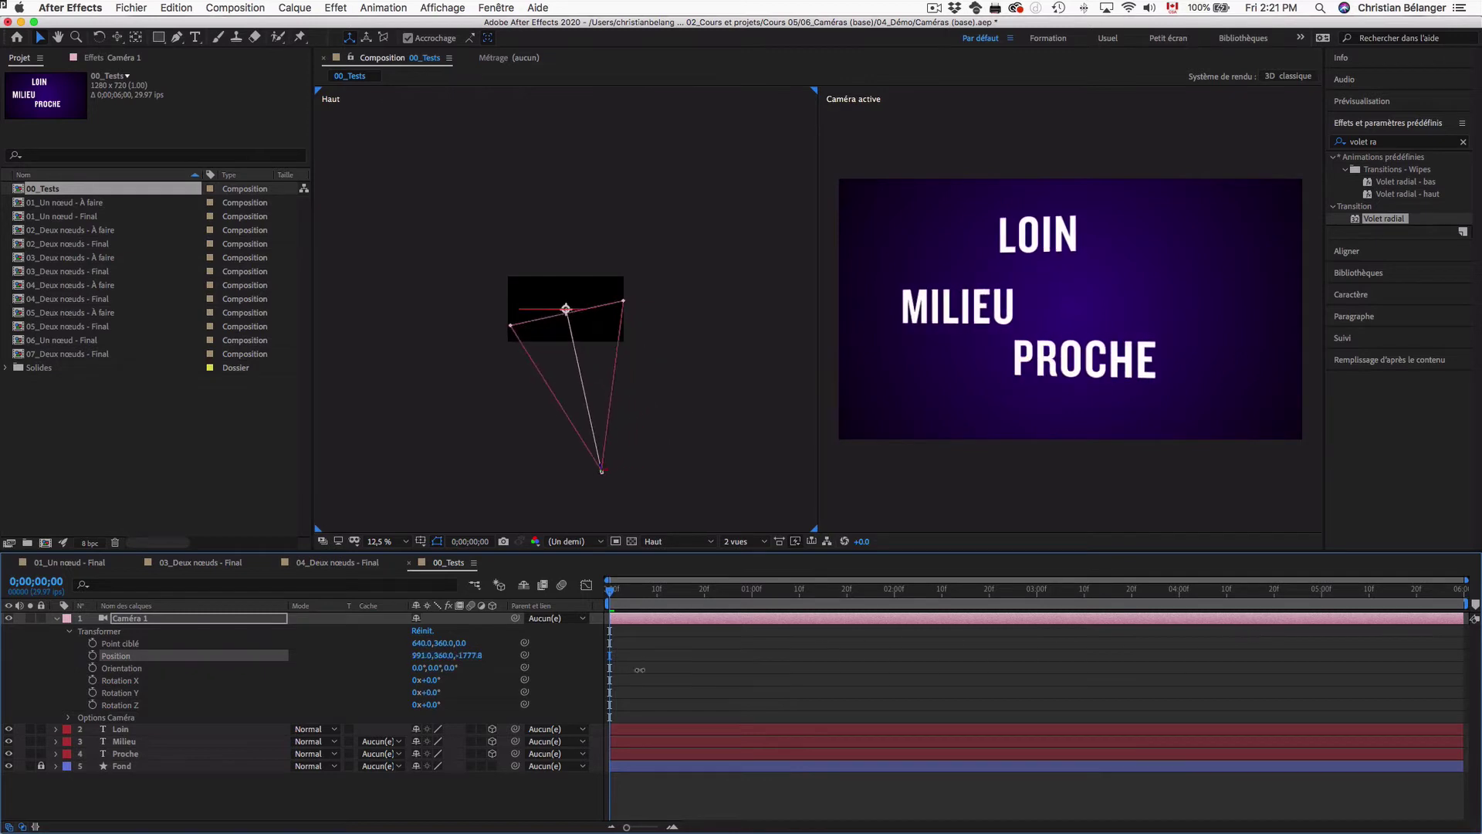
drag(56, 652, 378, 695)
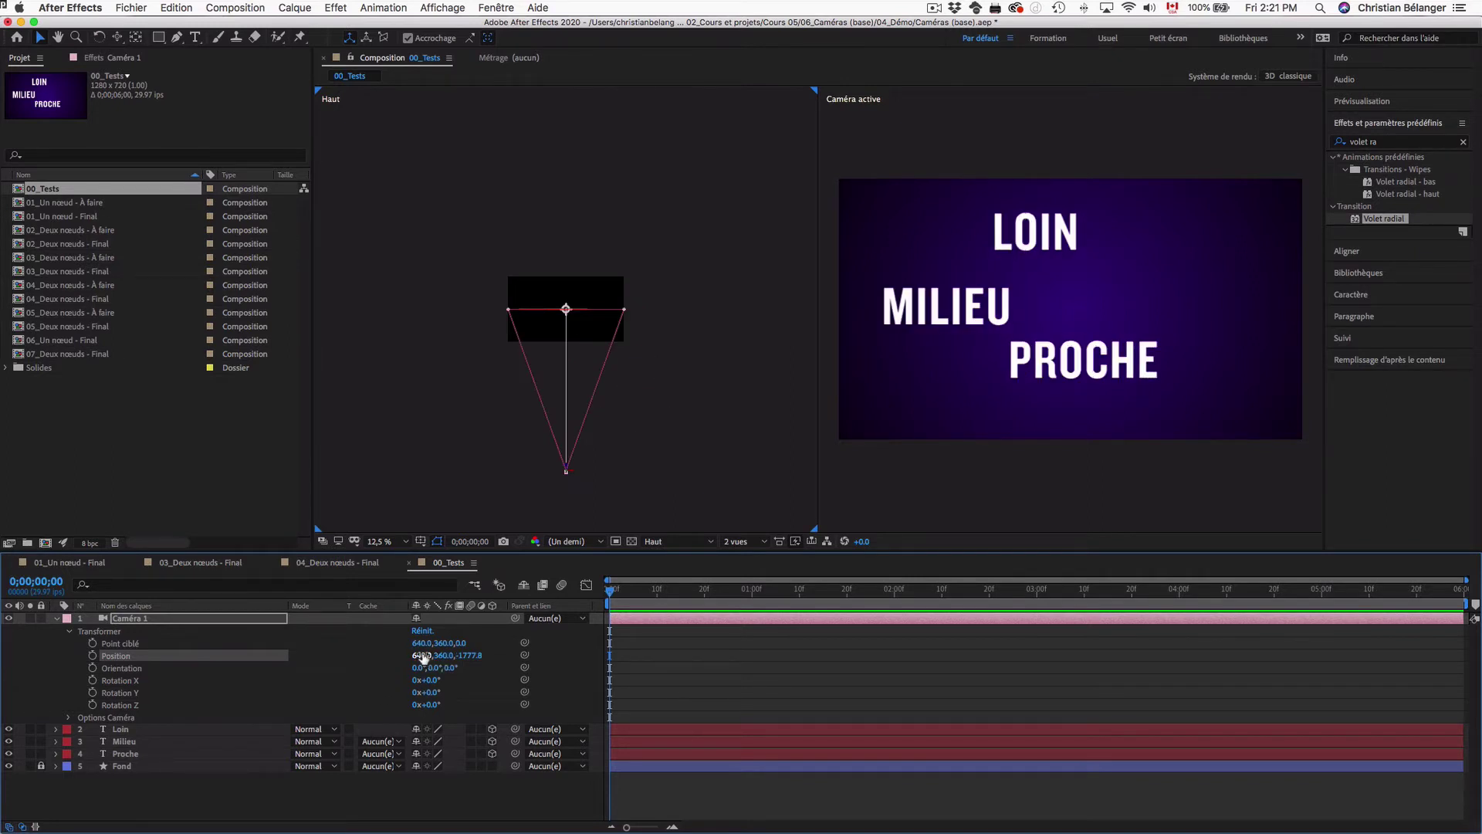
drag(421, 655, 487, 653)
Try another X value for Caméra 1's Point ciblé, and undo it together with the last camera position change
click(144, 646)
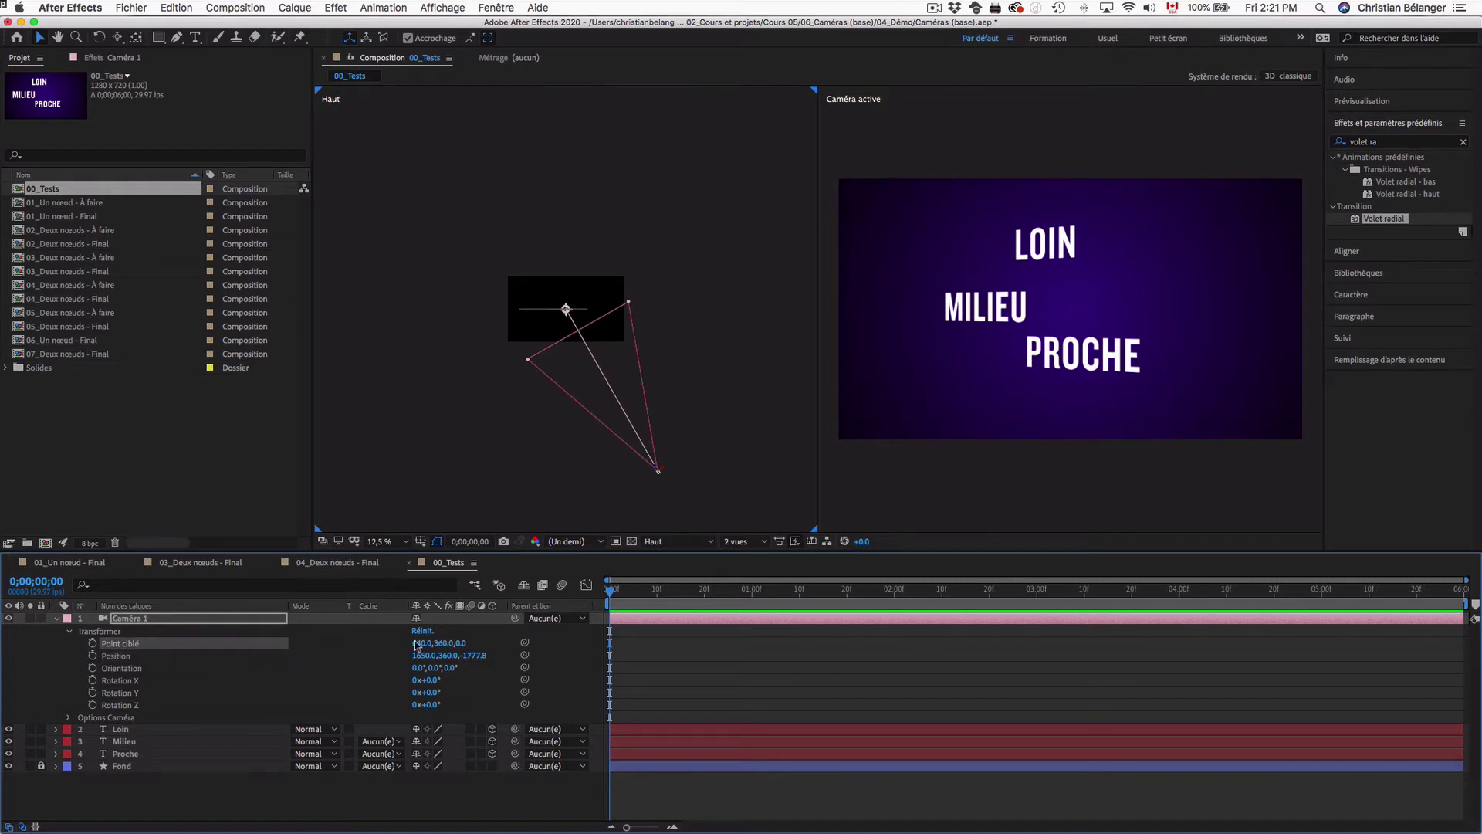
drag(418, 643, 459, 648)
key(super+z)
key(super+z)
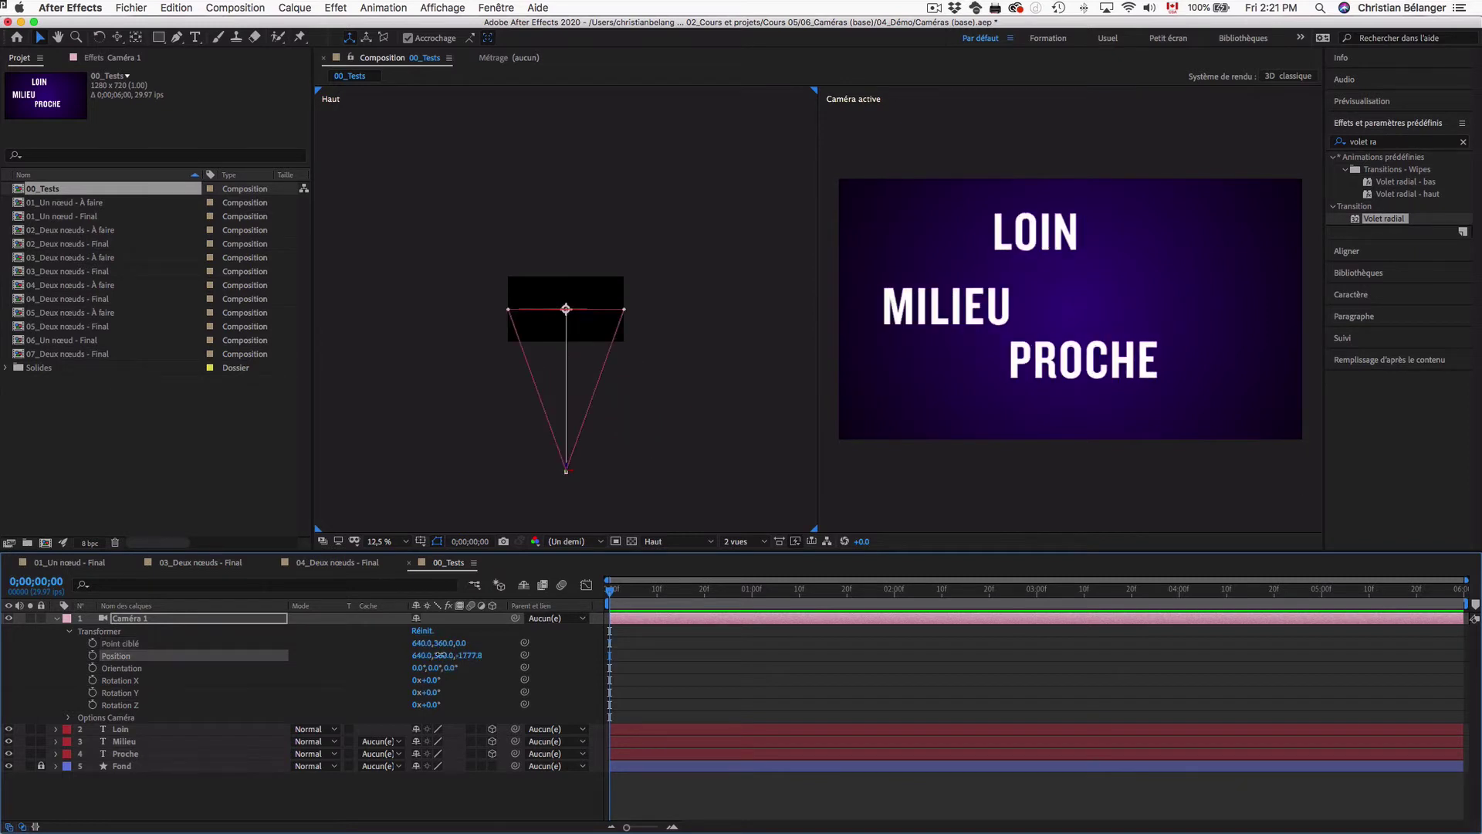
Try other Y and Z position values for Caméra 1, including a Y of about 2700, undoing each change
drag(440, 655, 618, 644)
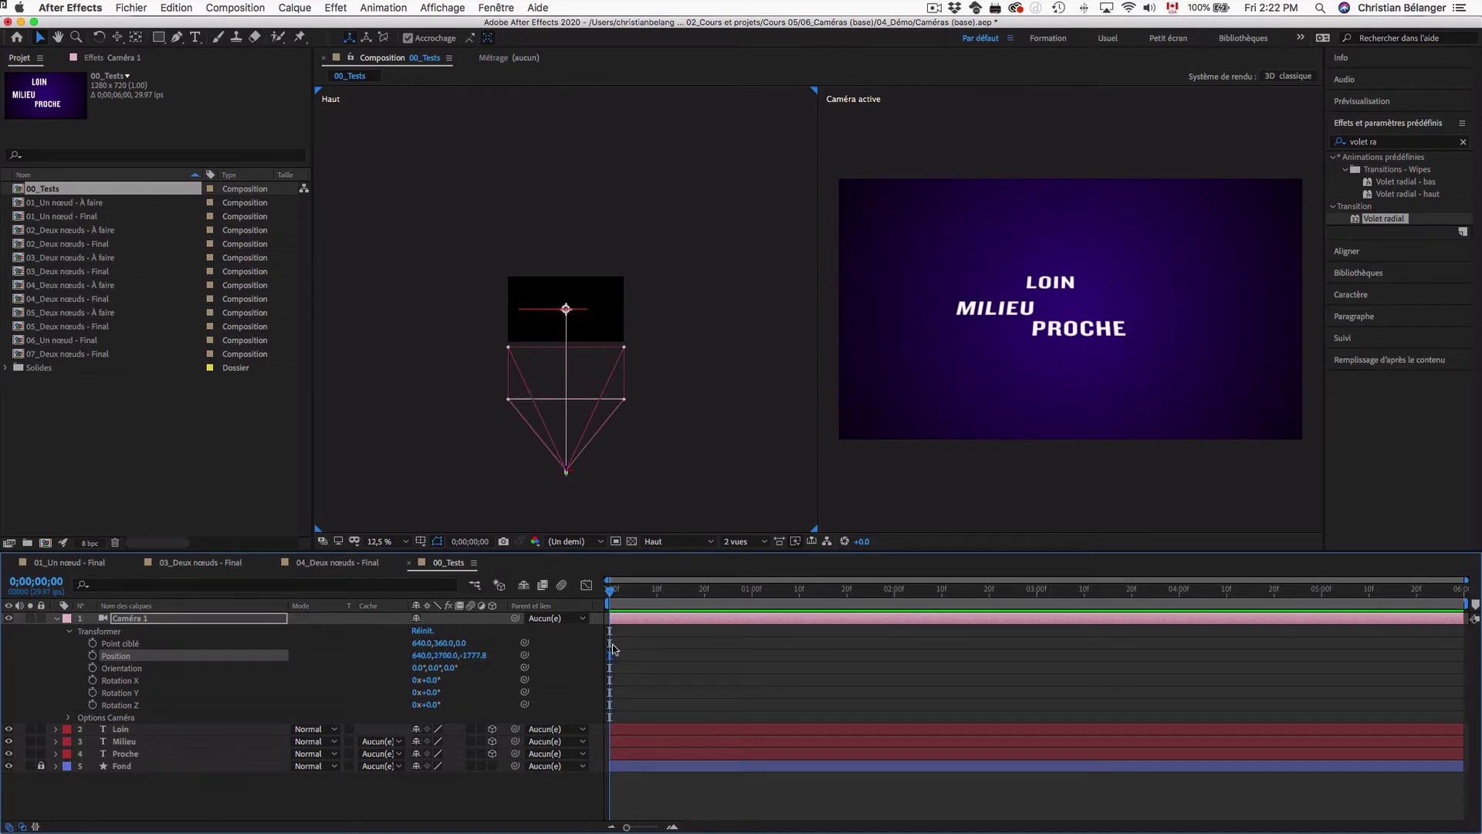
key(super+z)
drag(479, 656, 425, 668)
key(super+z)
key(ctrl+z)
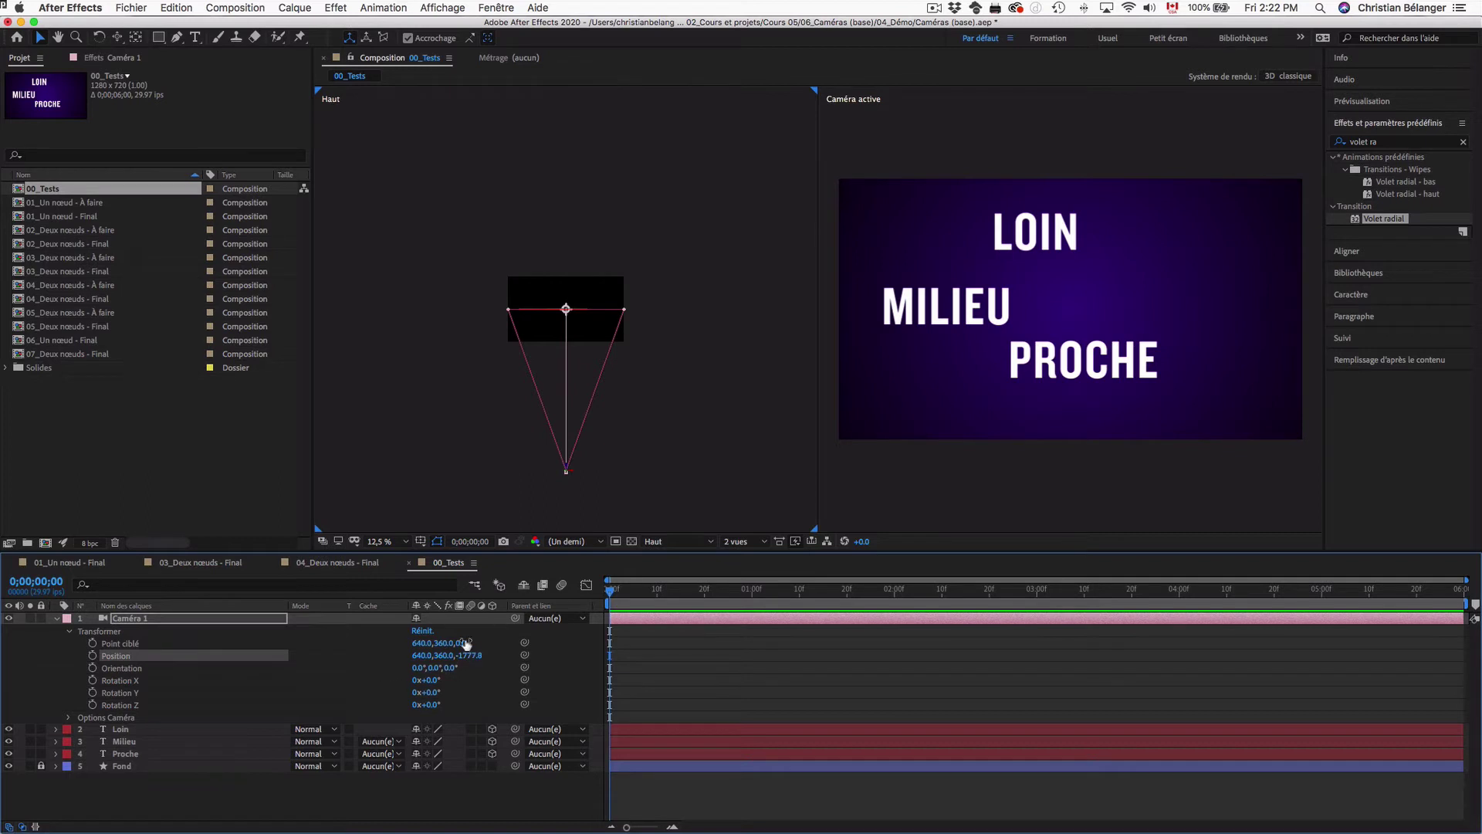
Examine Caméra 1's Options Caméra properties, and try another Y position for the camera before undoing it
click(70, 717)
scroll(199, 777, up, 3)
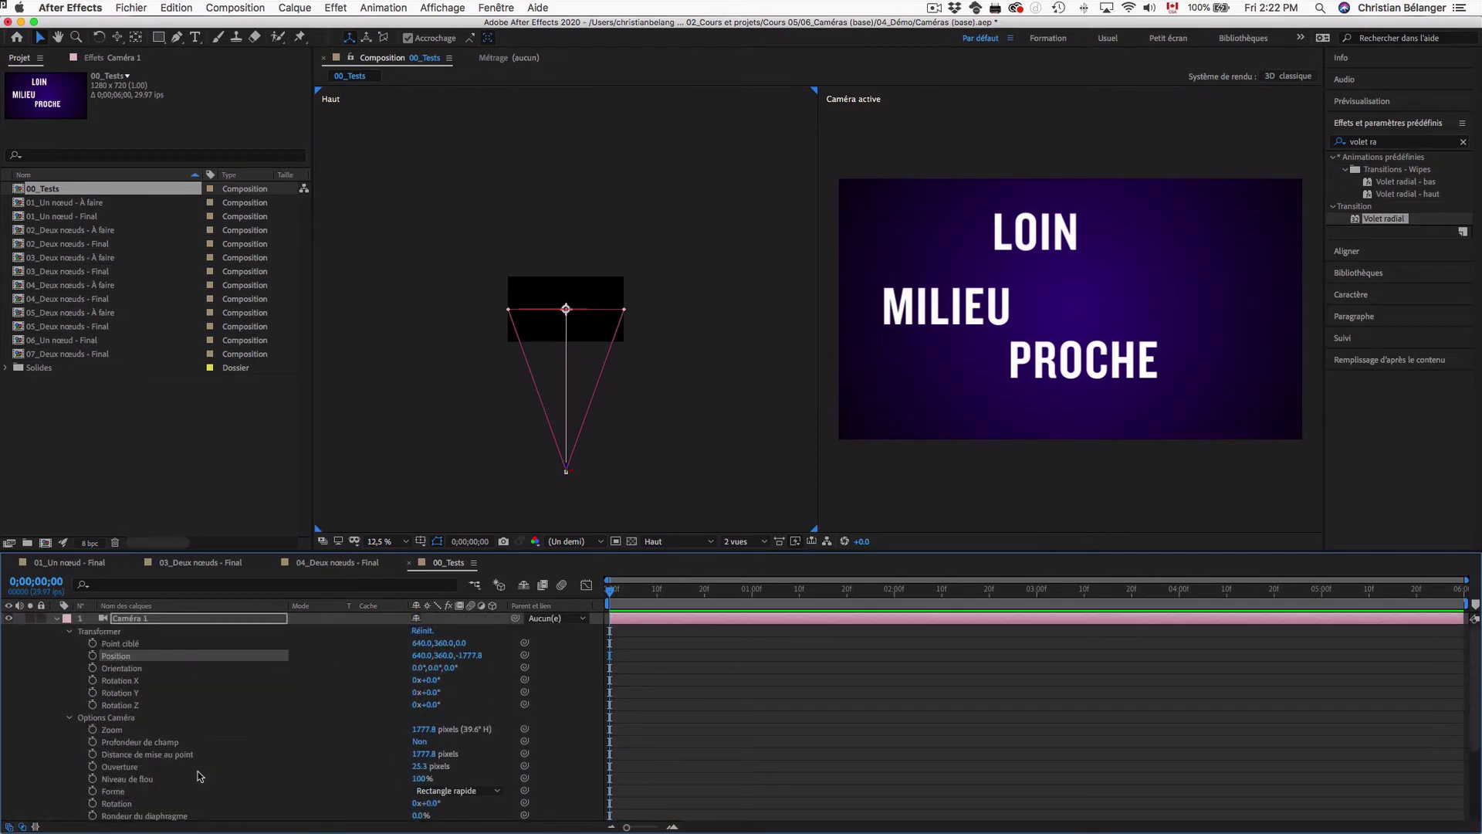
click(69, 718)
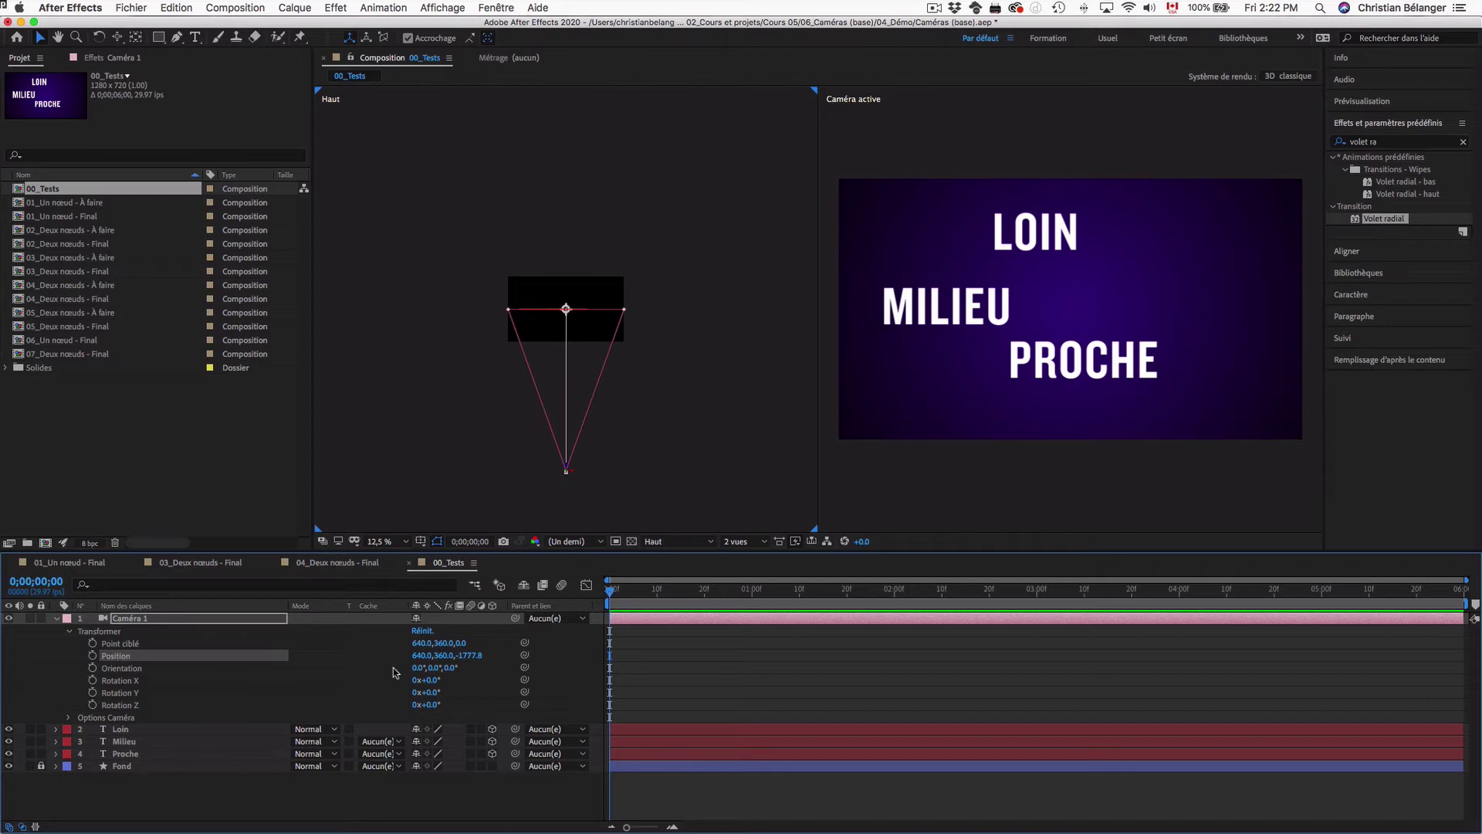
drag(441, 656, 519, 657)
key(super+z)
Switch the composition viewer from two views to one view showing Caméra active
click(118, 37)
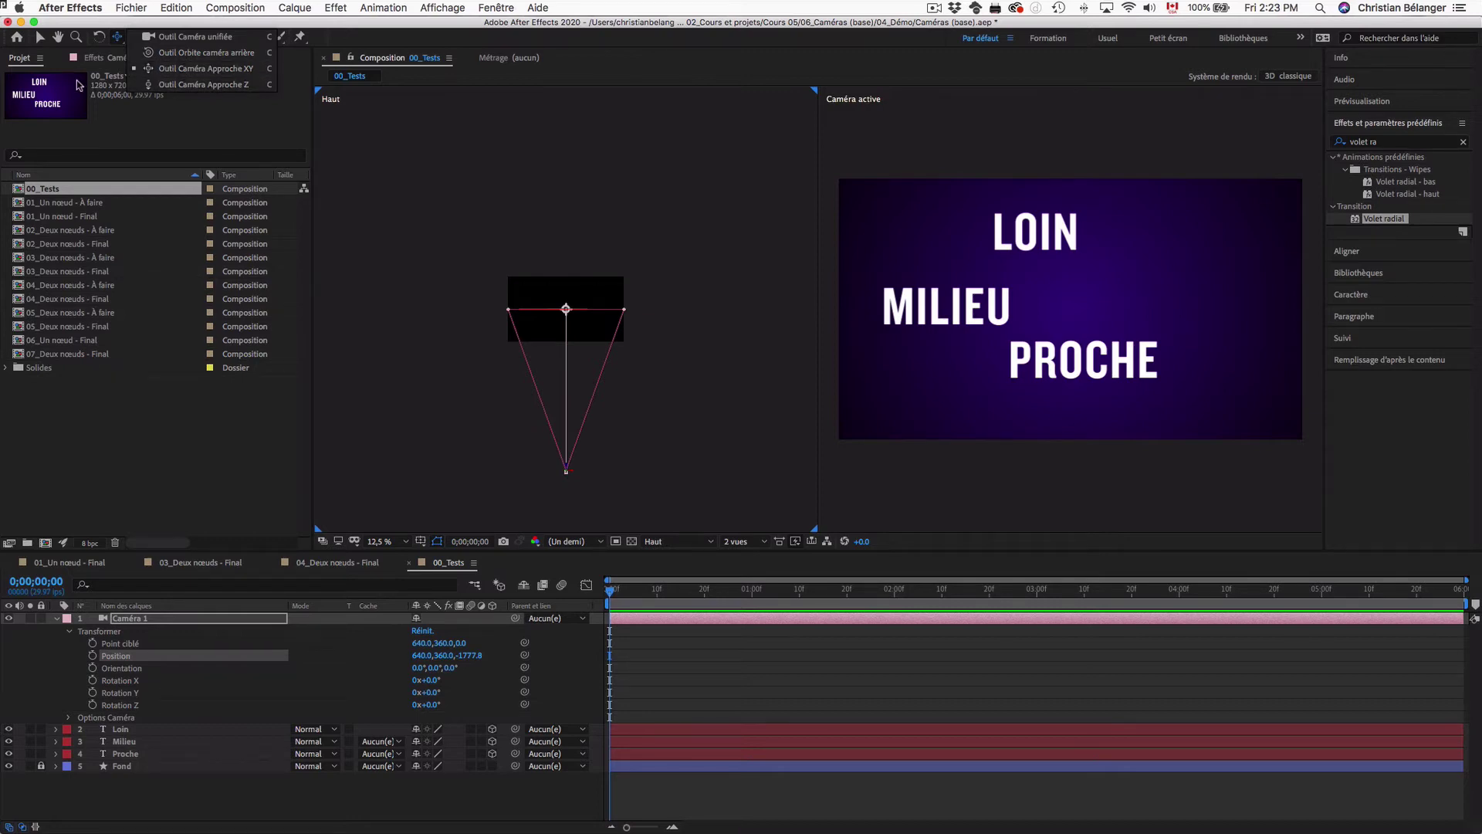
click(681, 573)
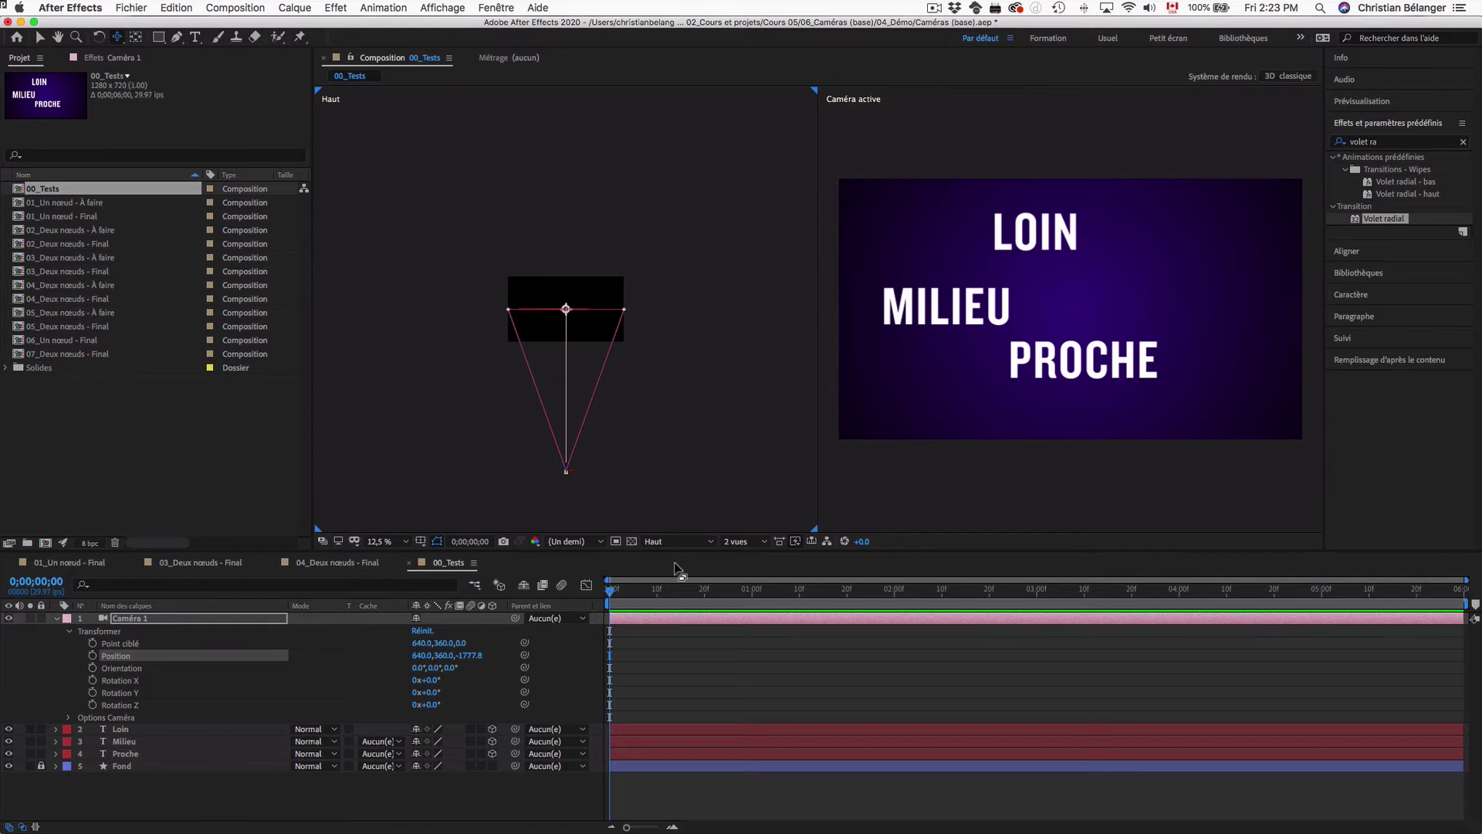
click(743, 542)
click(744, 555)
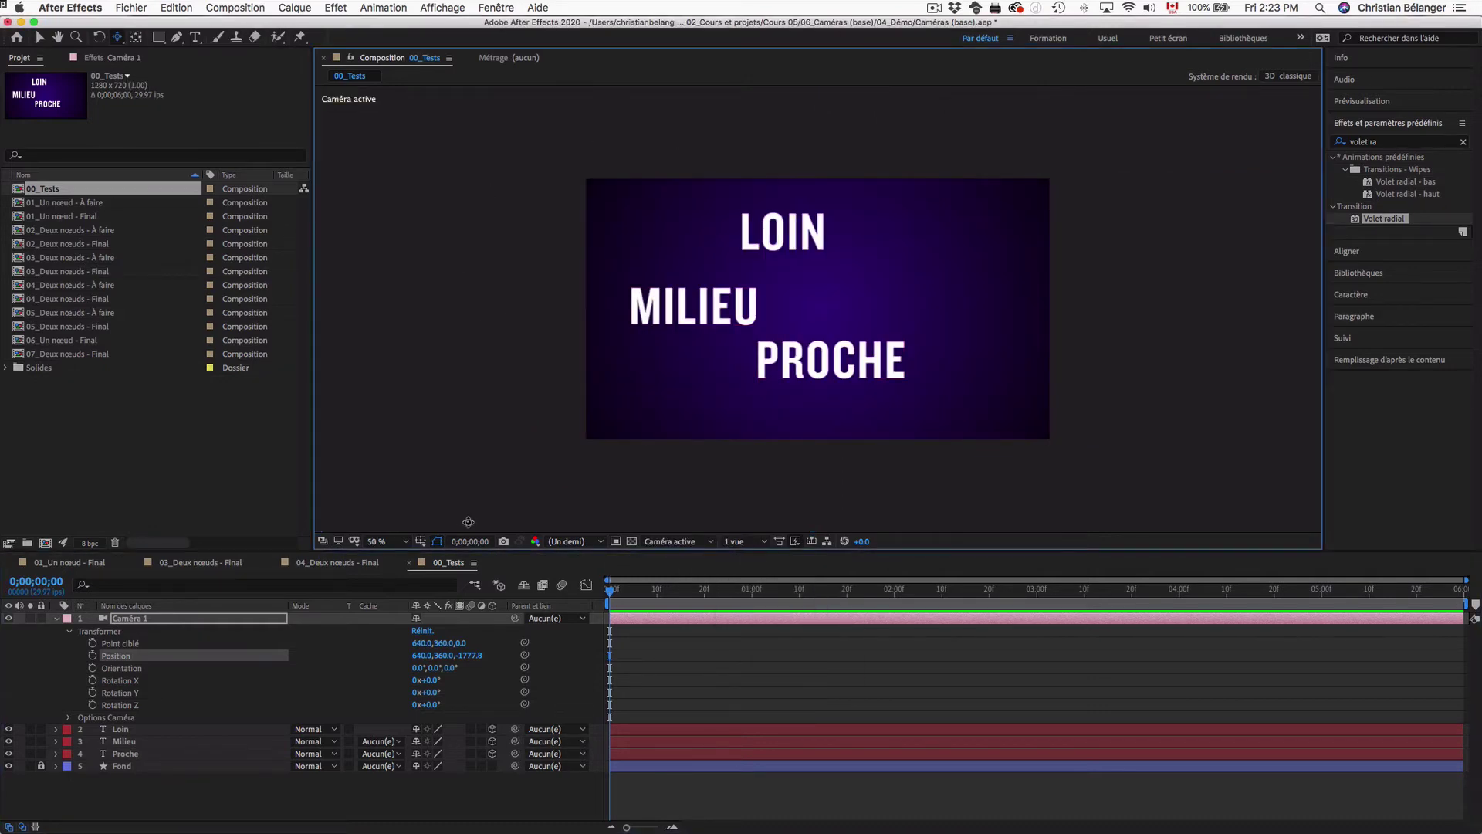
Orbit Caméra 1 around the texts with the unified camera tool, ending at a position of about -469, 128, -1370
drag(117, 37, 199, 42)
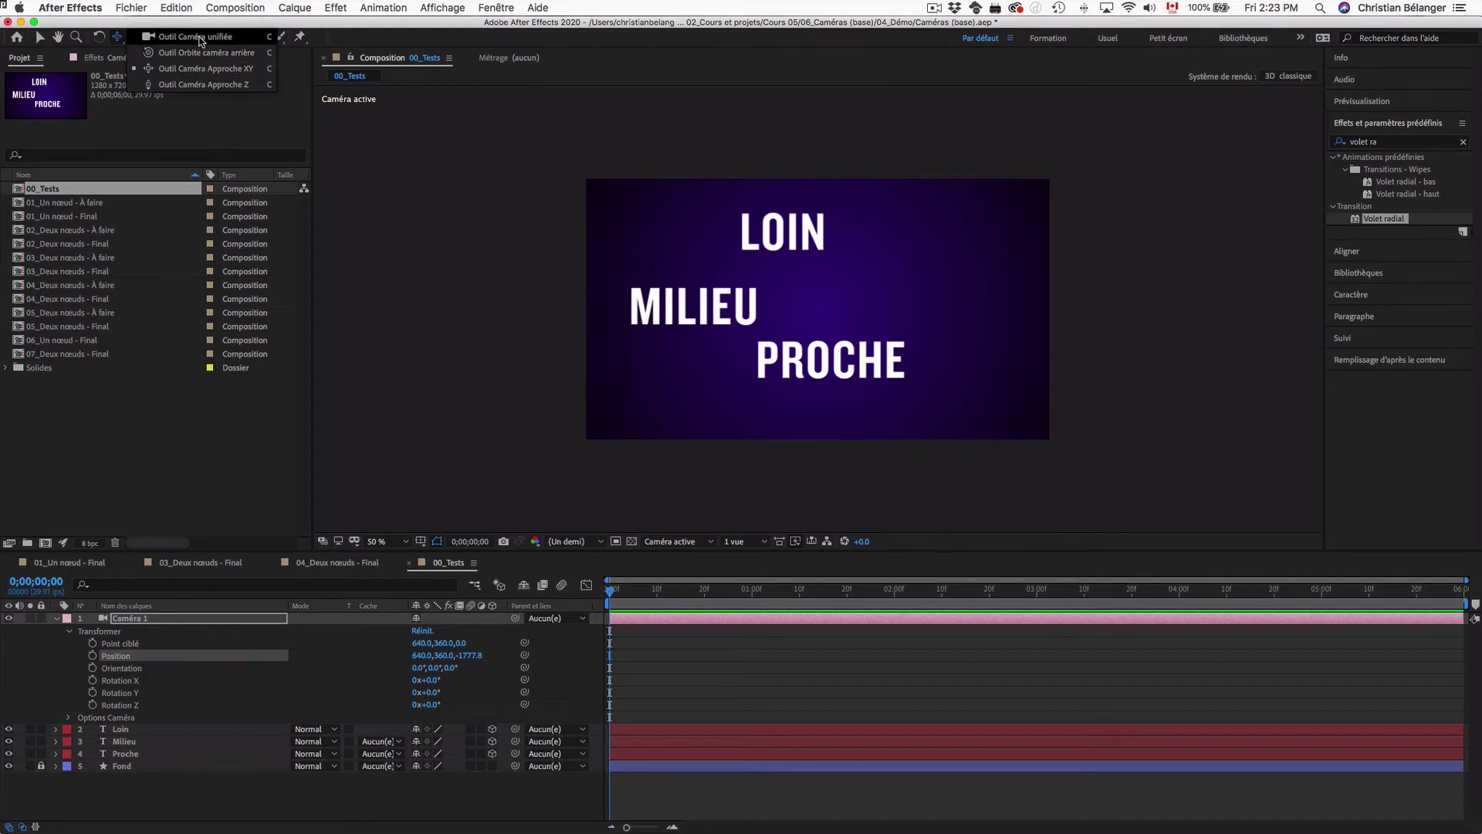
drag(199, 40, 200, 39)
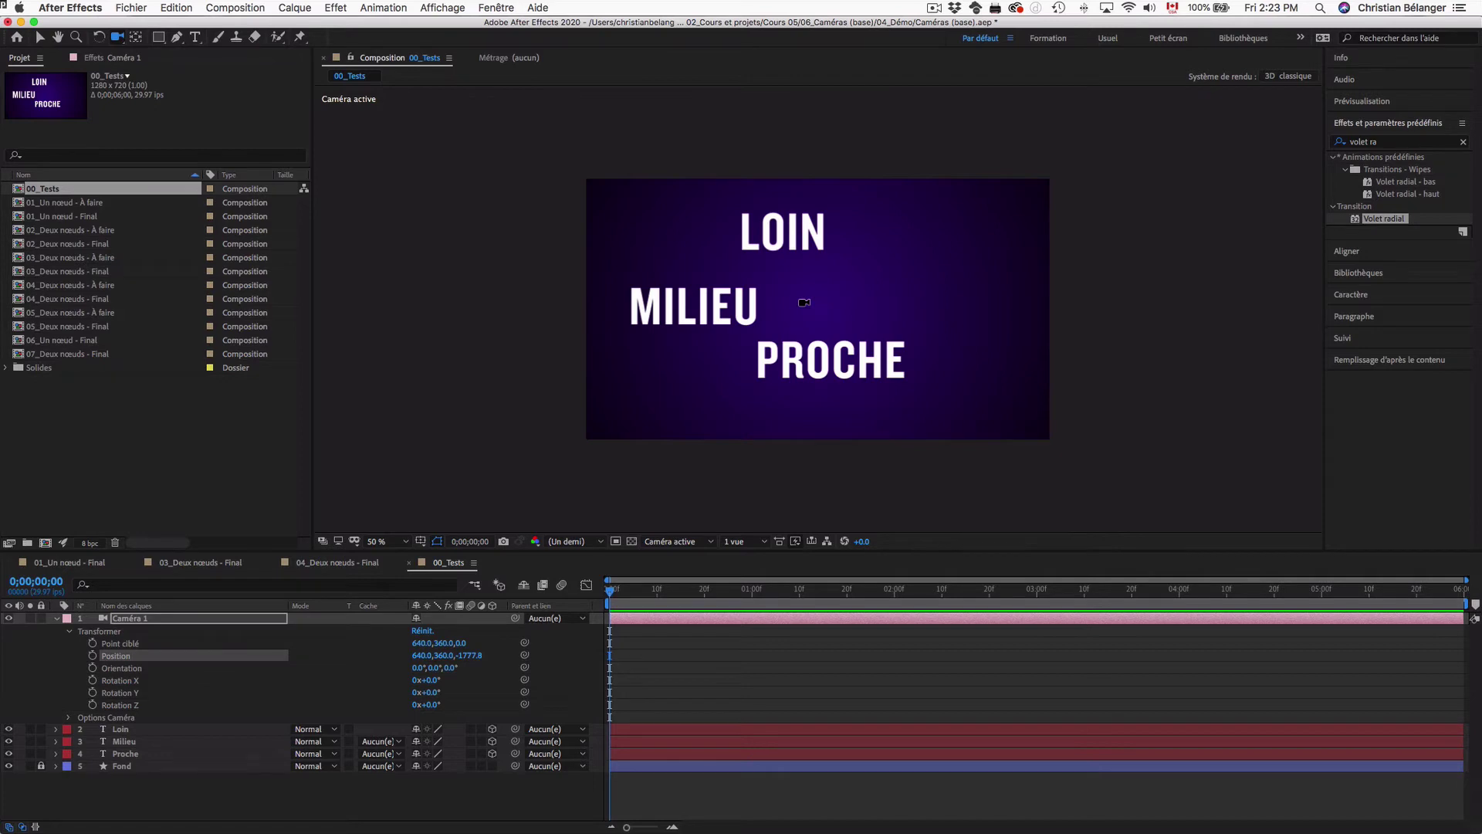
drag(805, 301, 779, 324)
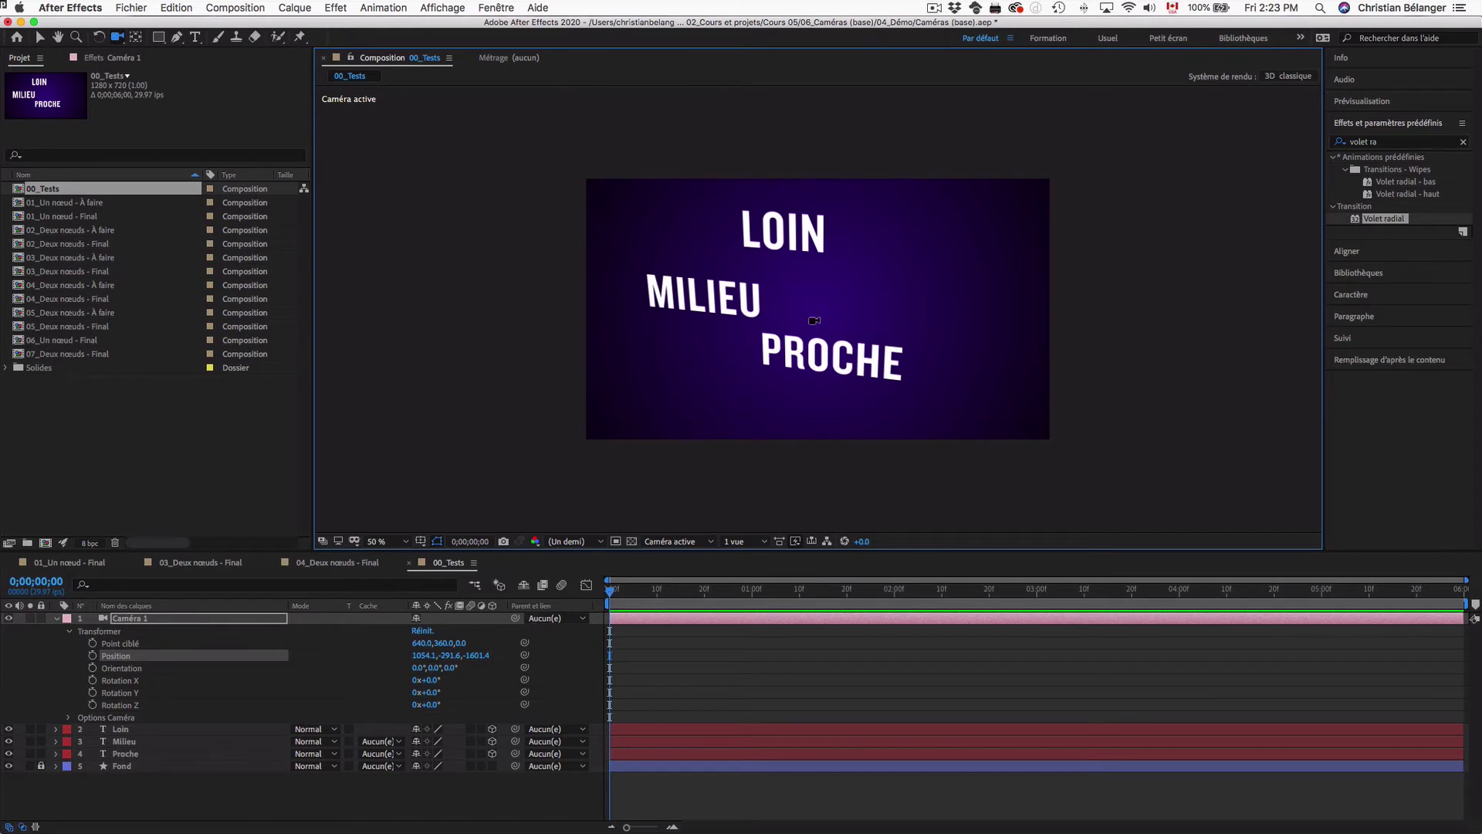
drag(815, 321, 897, 276)
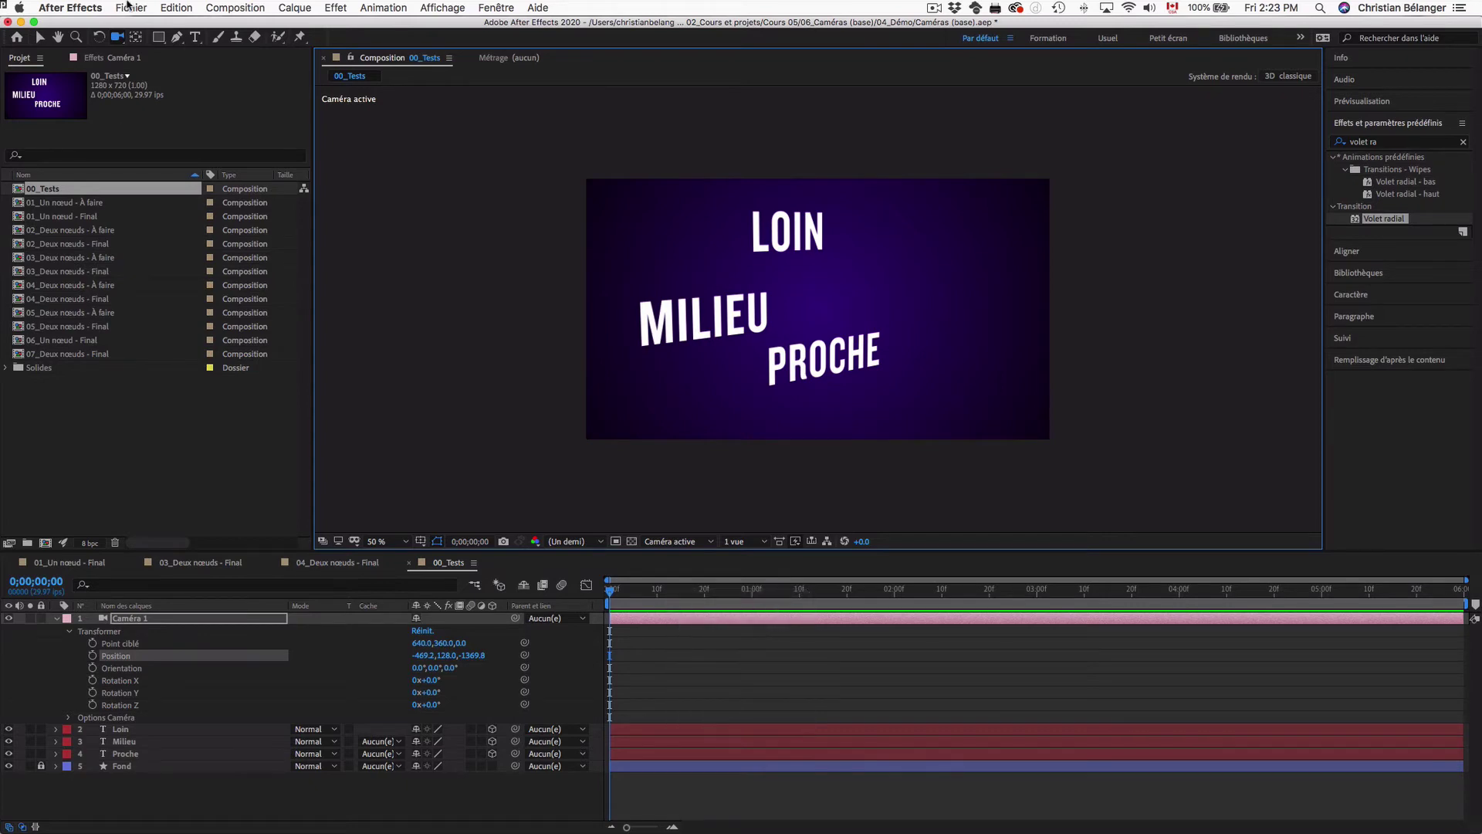
Try orbiting Caméra 1 with the Orbite caméra arrière tool and undo the move
click(117, 36)
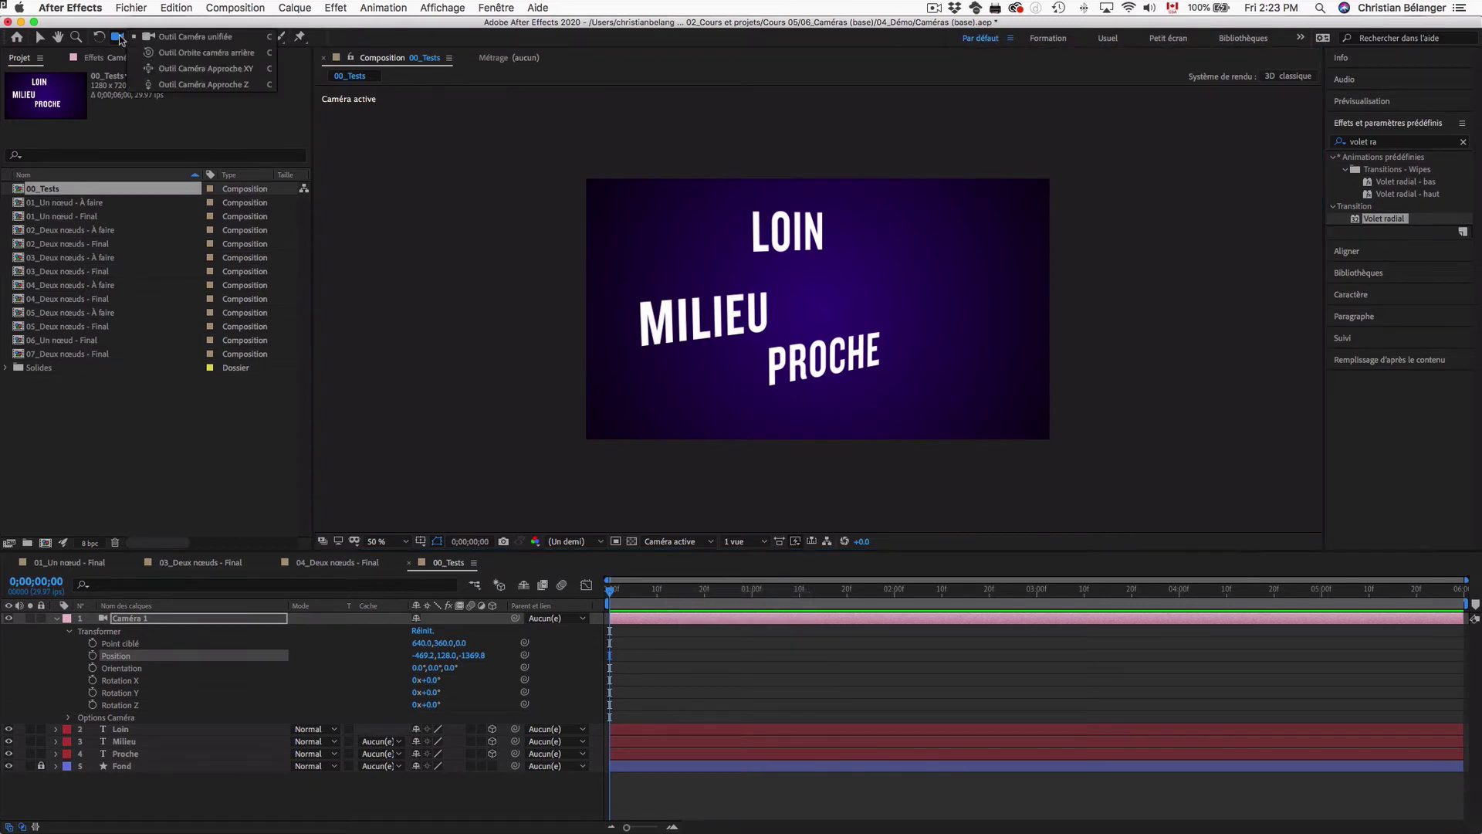
click(199, 52)
drag(799, 271, 880, 245)
key(super+z)
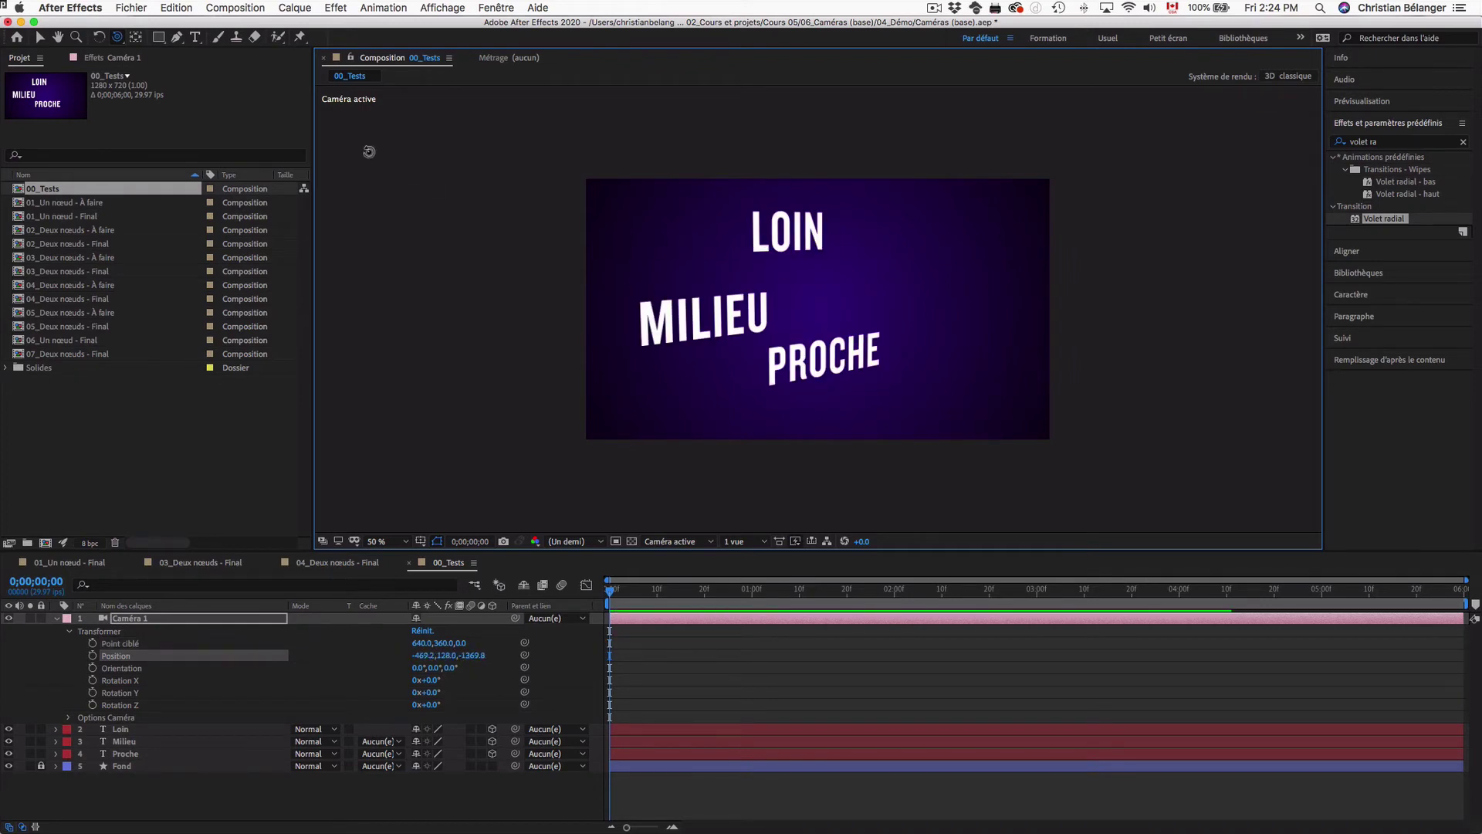
Compare the unified and orbit camera tools on Caméra 1, ending at a position of about 806, 745, -1728
drag(117, 37, 189, 39)
drag(813, 328, 605, 223)
click(120, 39)
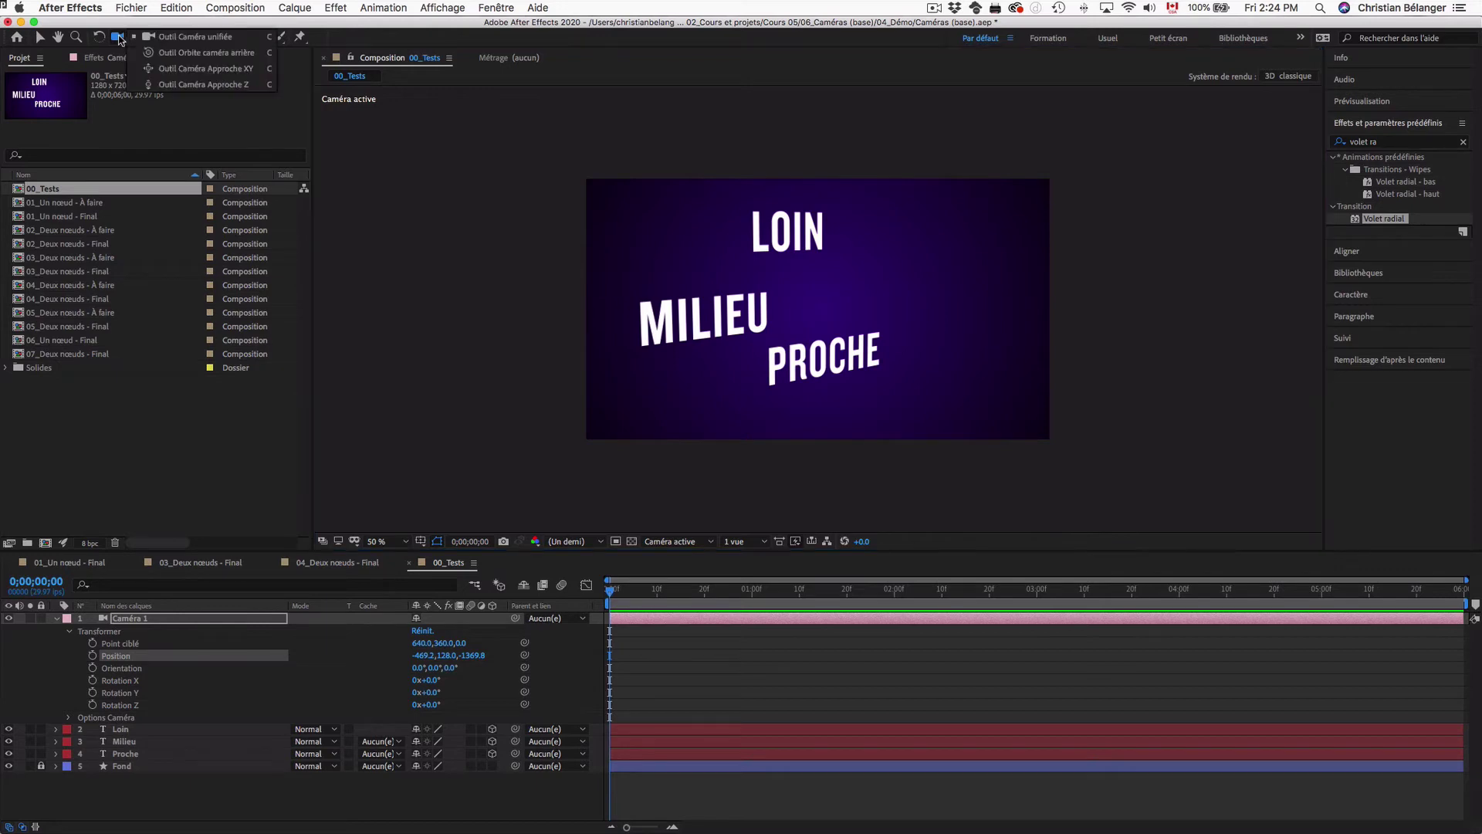
click(188, 55)
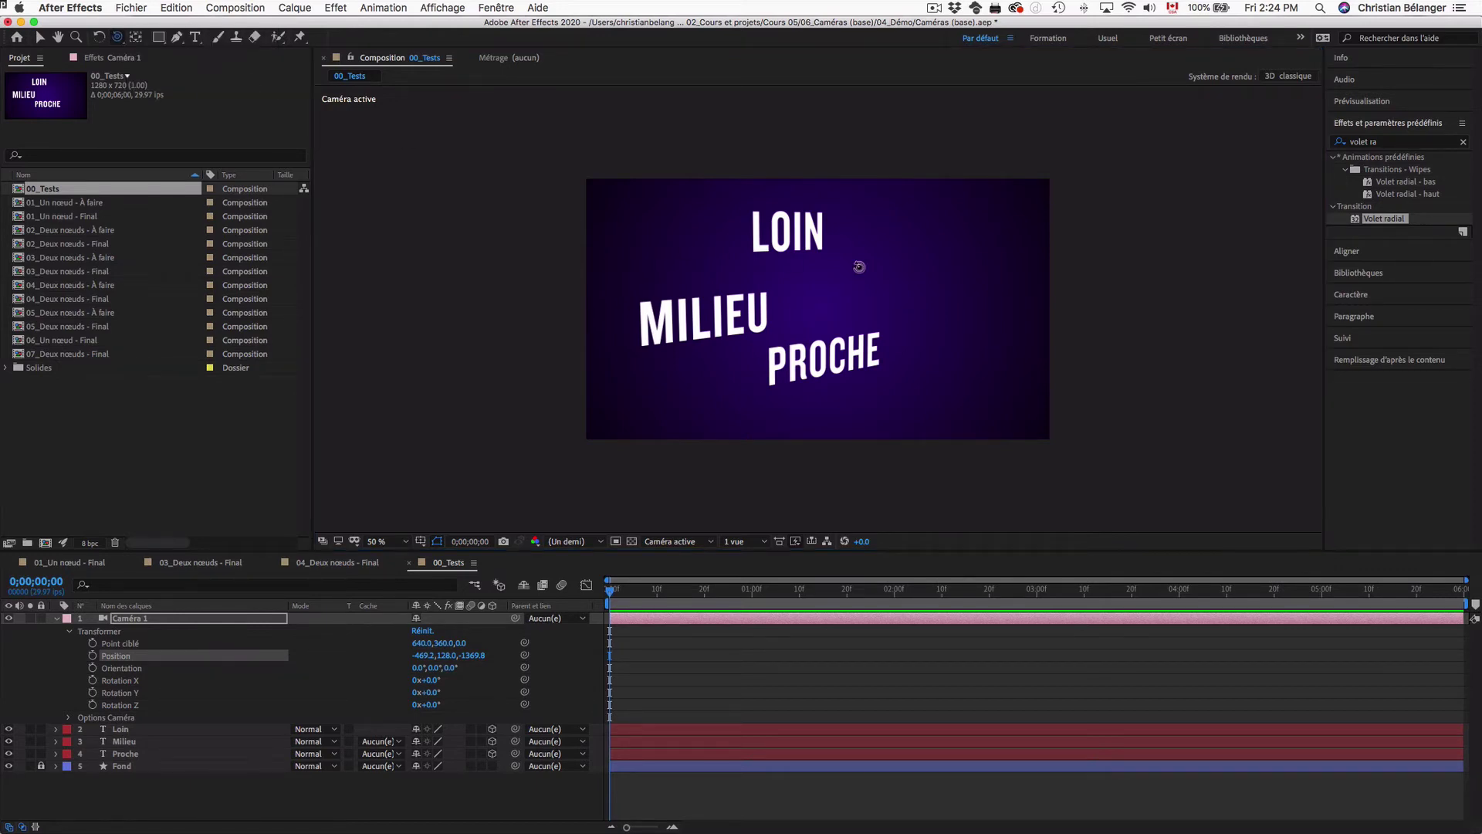
drag(854, 265, 826, 232)
Shift Caméra 1 sideways with the Caméra Approche XY tool, bringing its Point ciblé to about 590, 382, 0
click(120, 39)
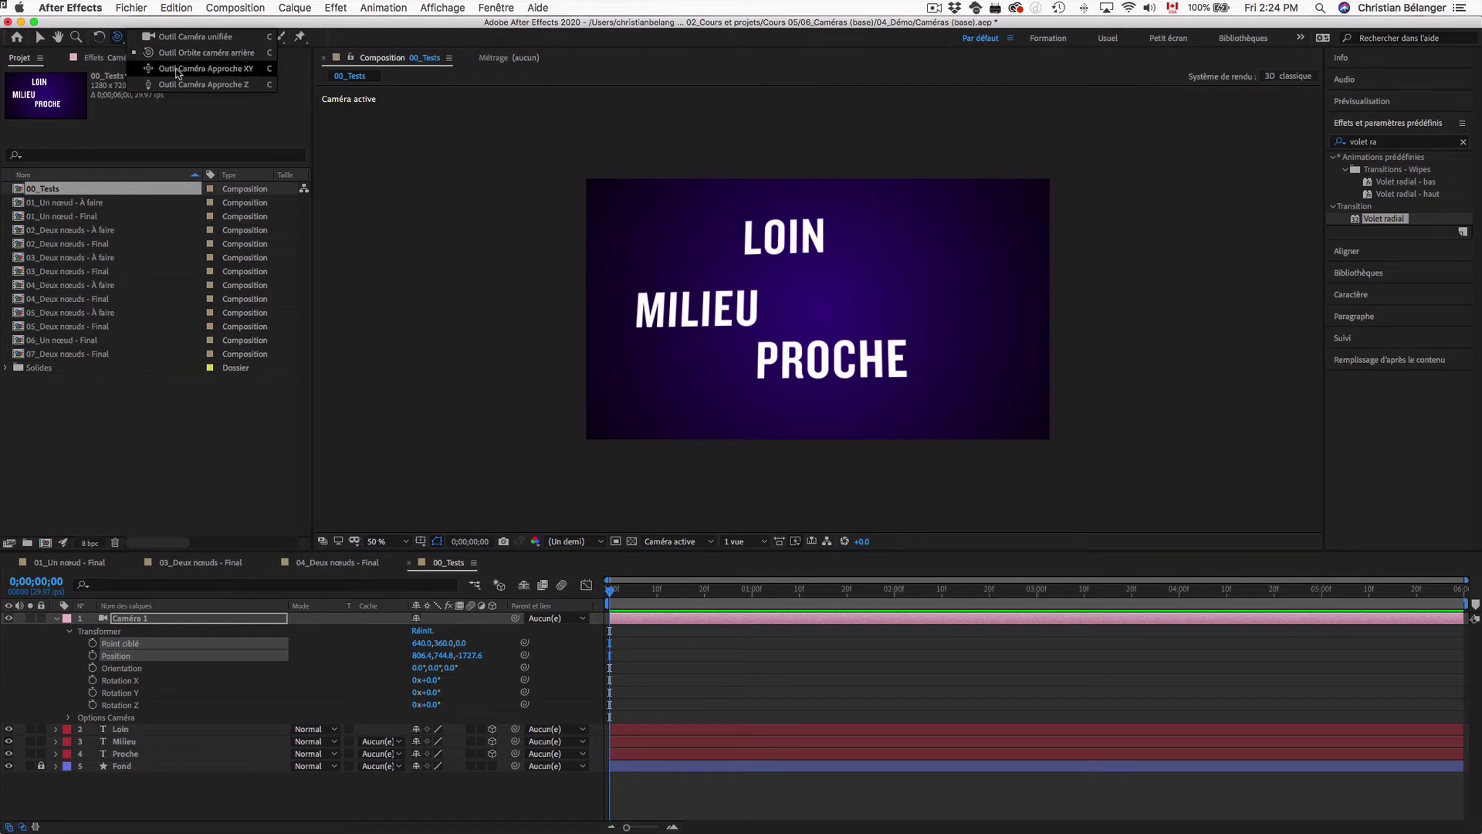
click(177, 69)
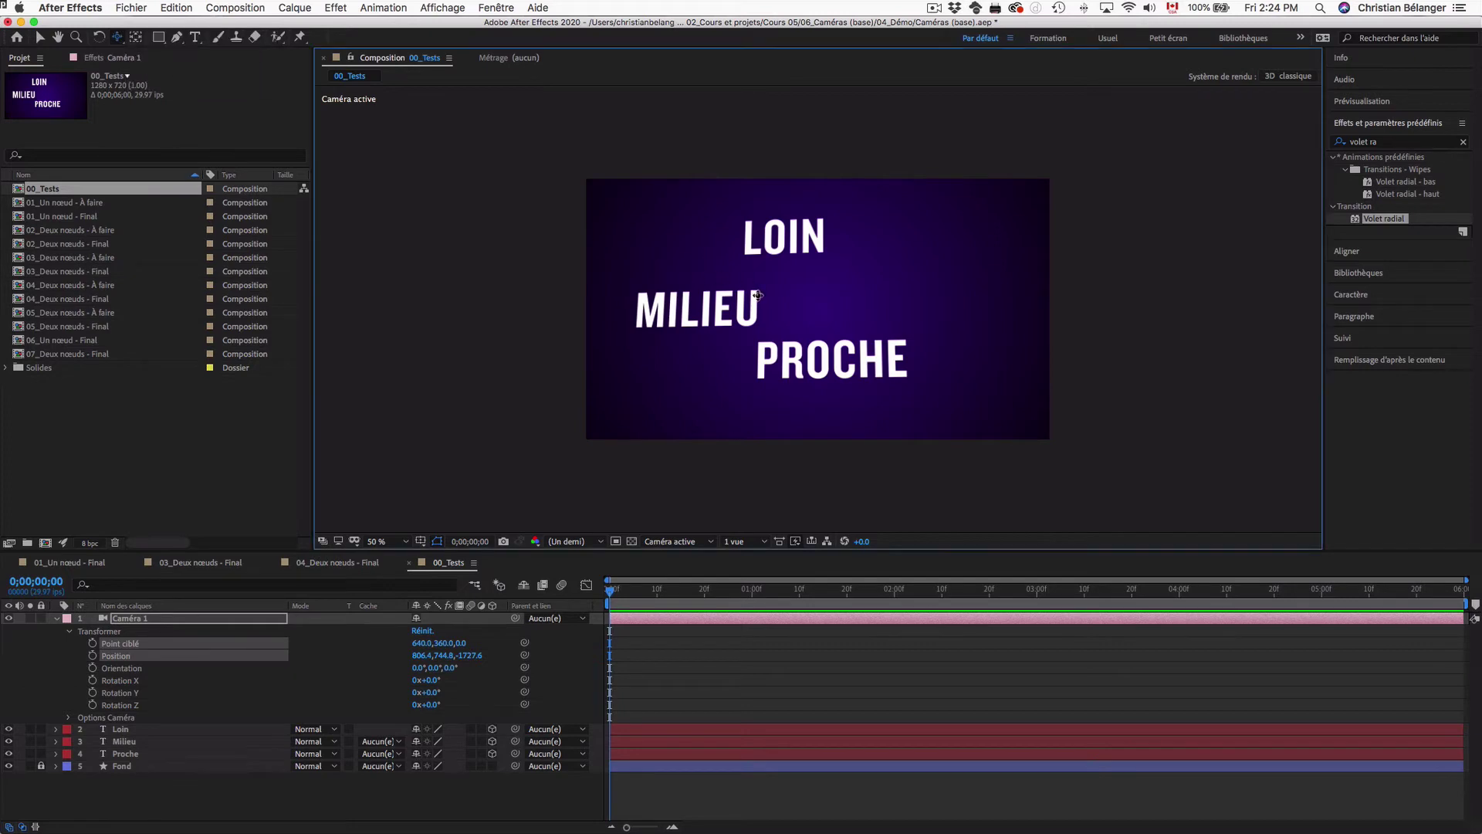
drag(719, 278, 786, 287)
Try moving Caméra 1 in to a Z of about -1362 with the Approche Z tool, undo it and reset the camera's transform
click(117, 37)
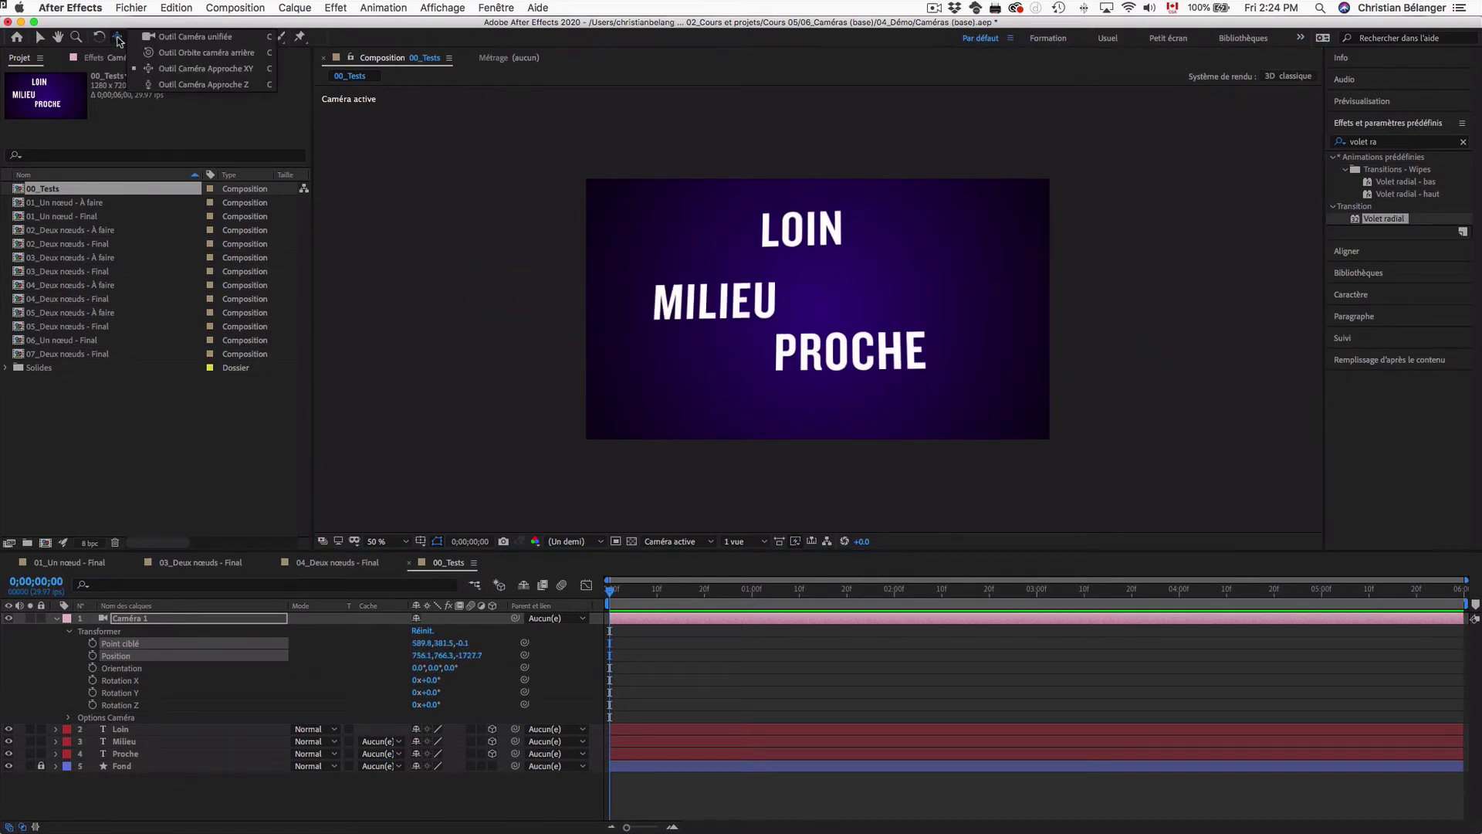
click(203, 84)
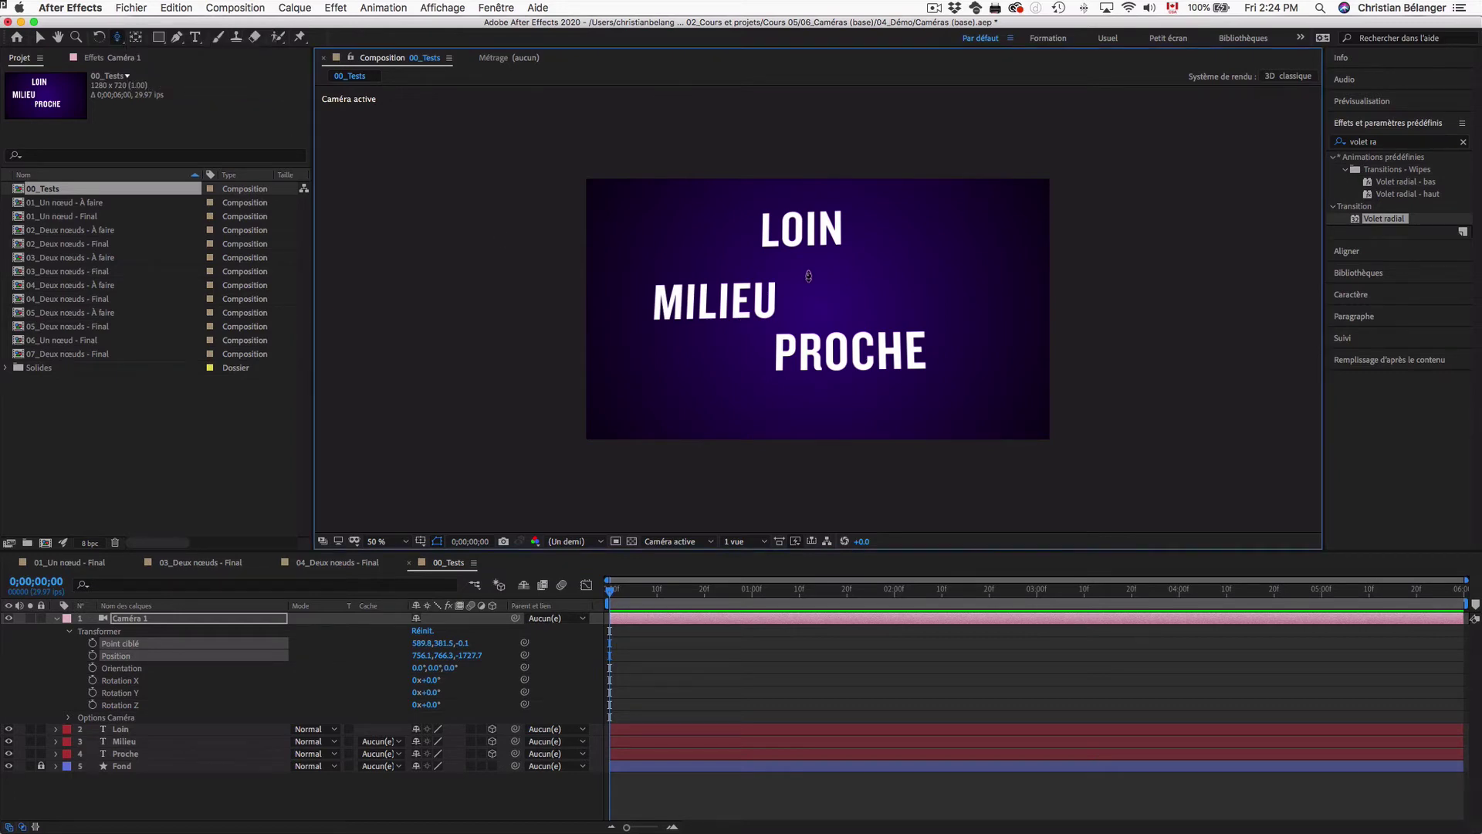
drag(808, 275, 818, 220)
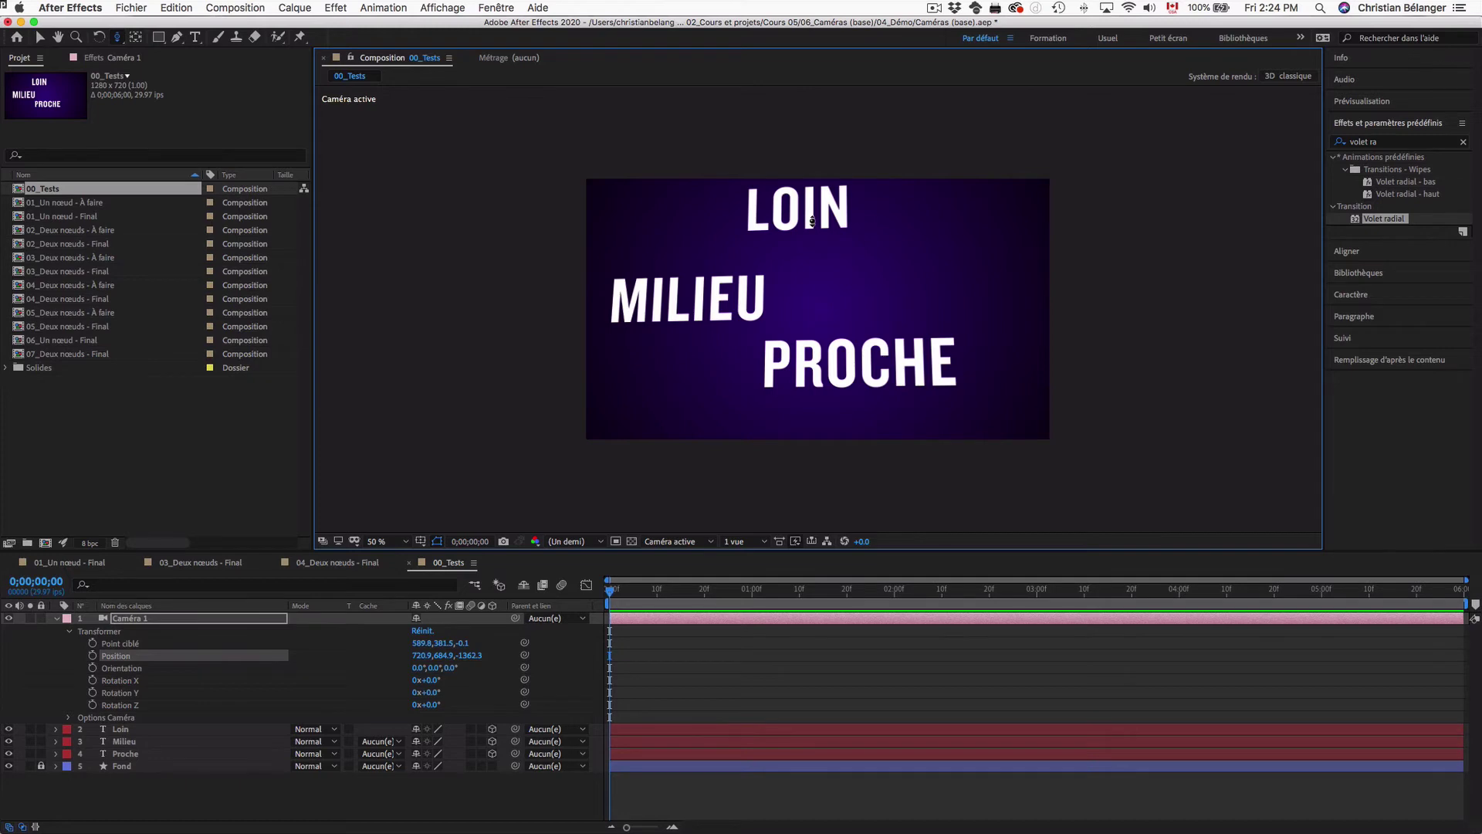
key(super+z)
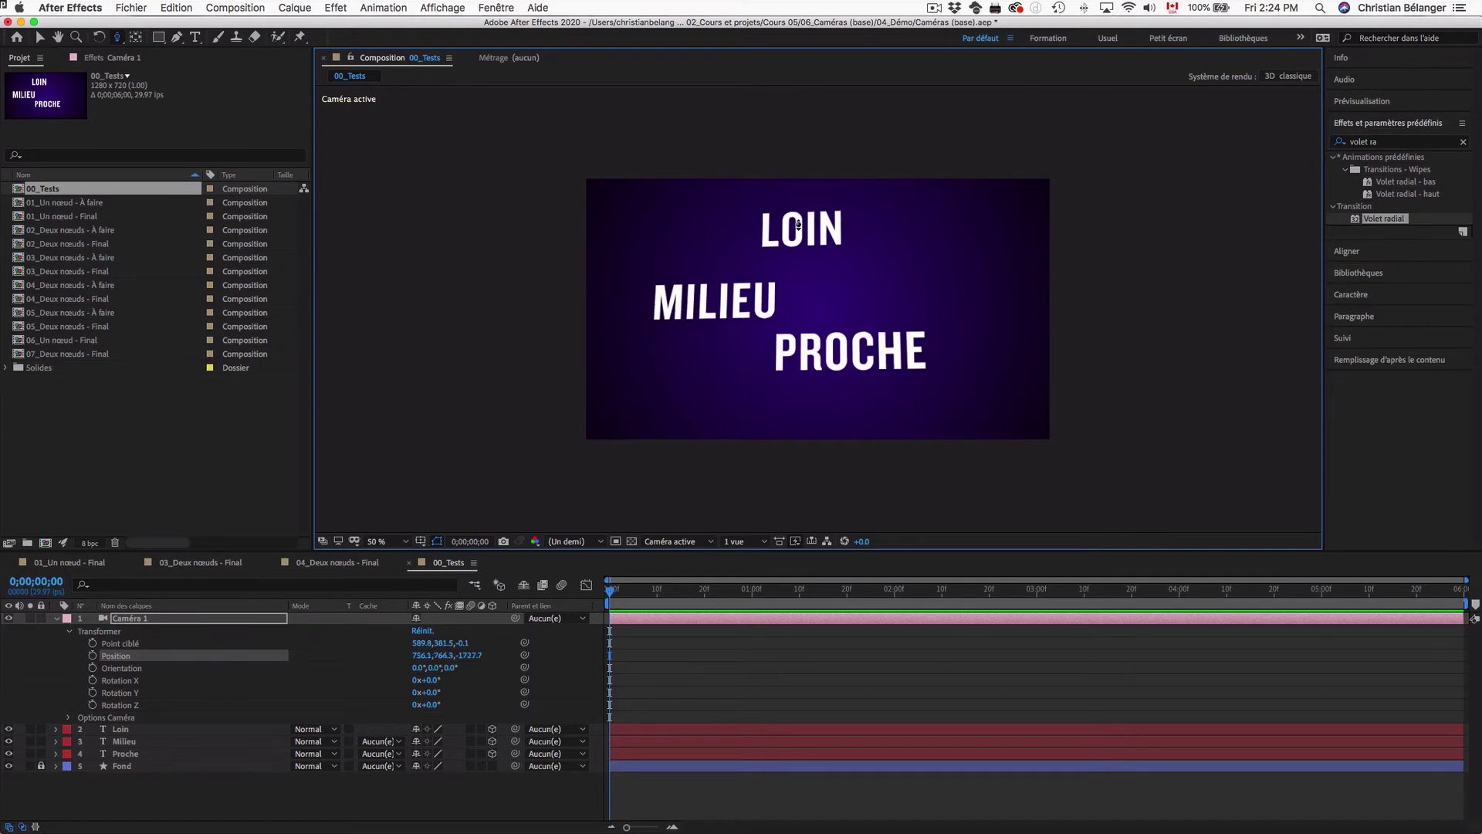
click(423, 630)
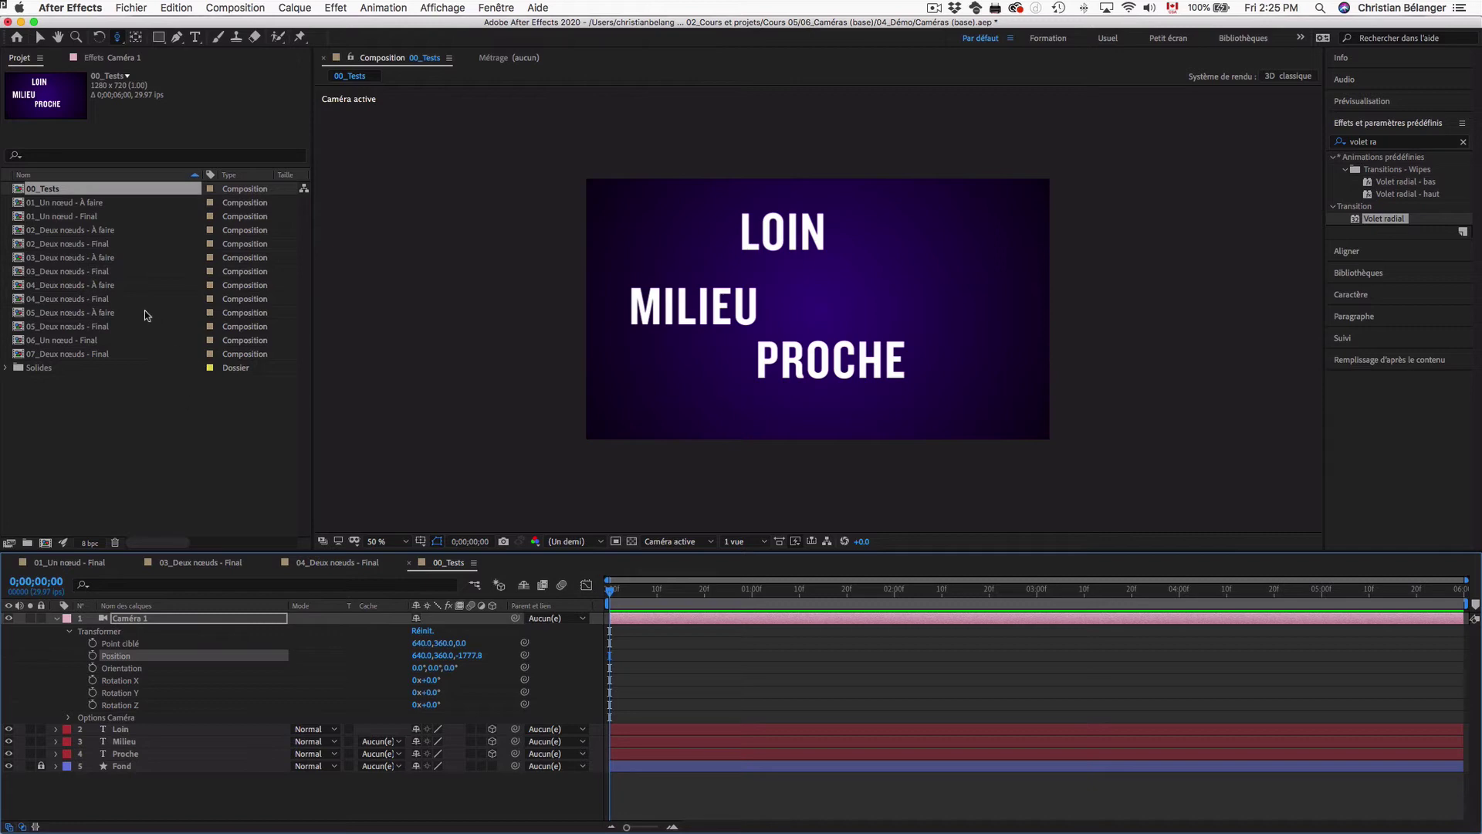
Open the 01_Un nœud - Final composition, preview its animation and scrub through the text's passage across the frame
double_click(81, 218)
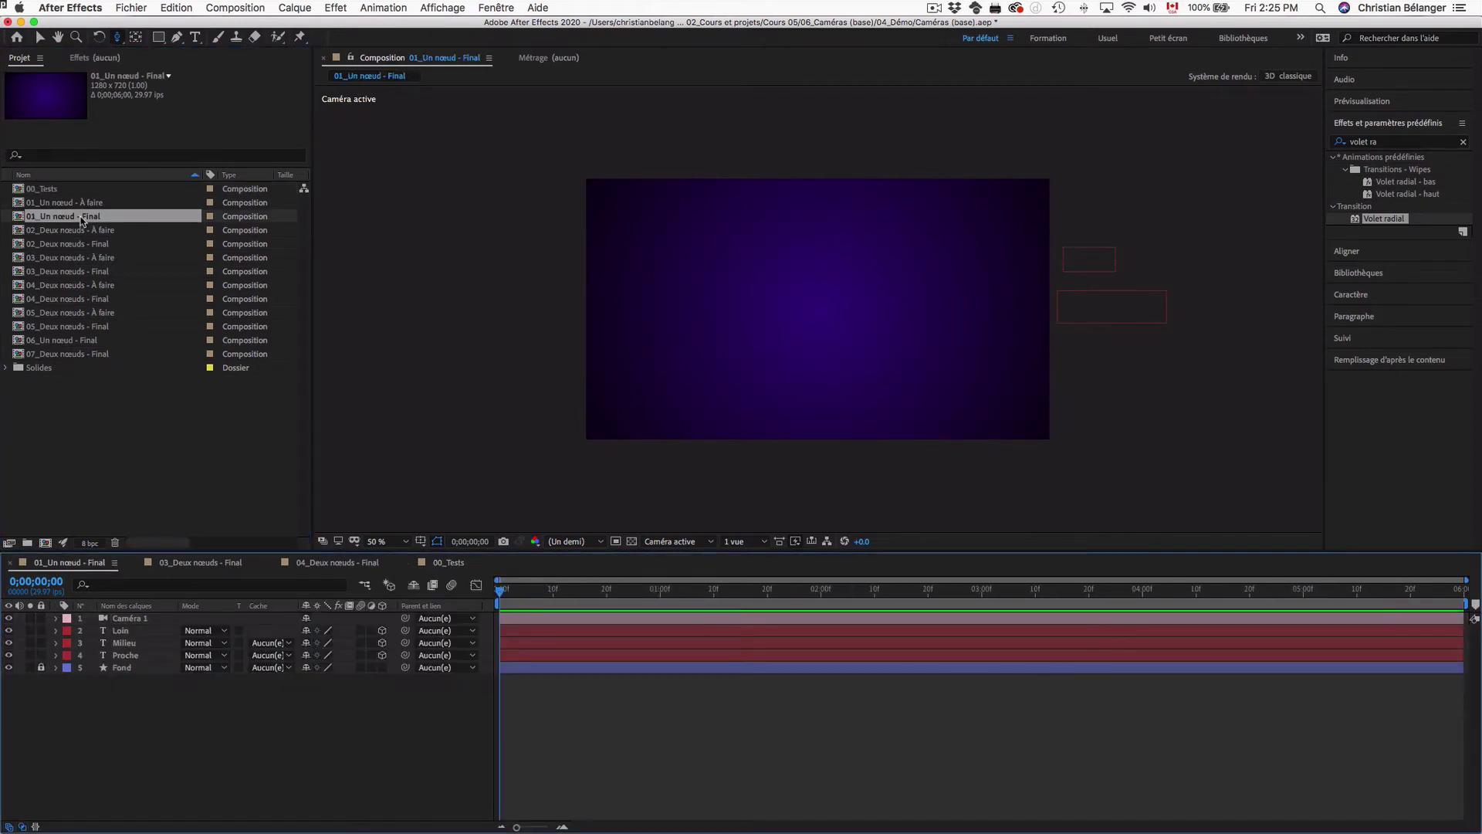
key(space)
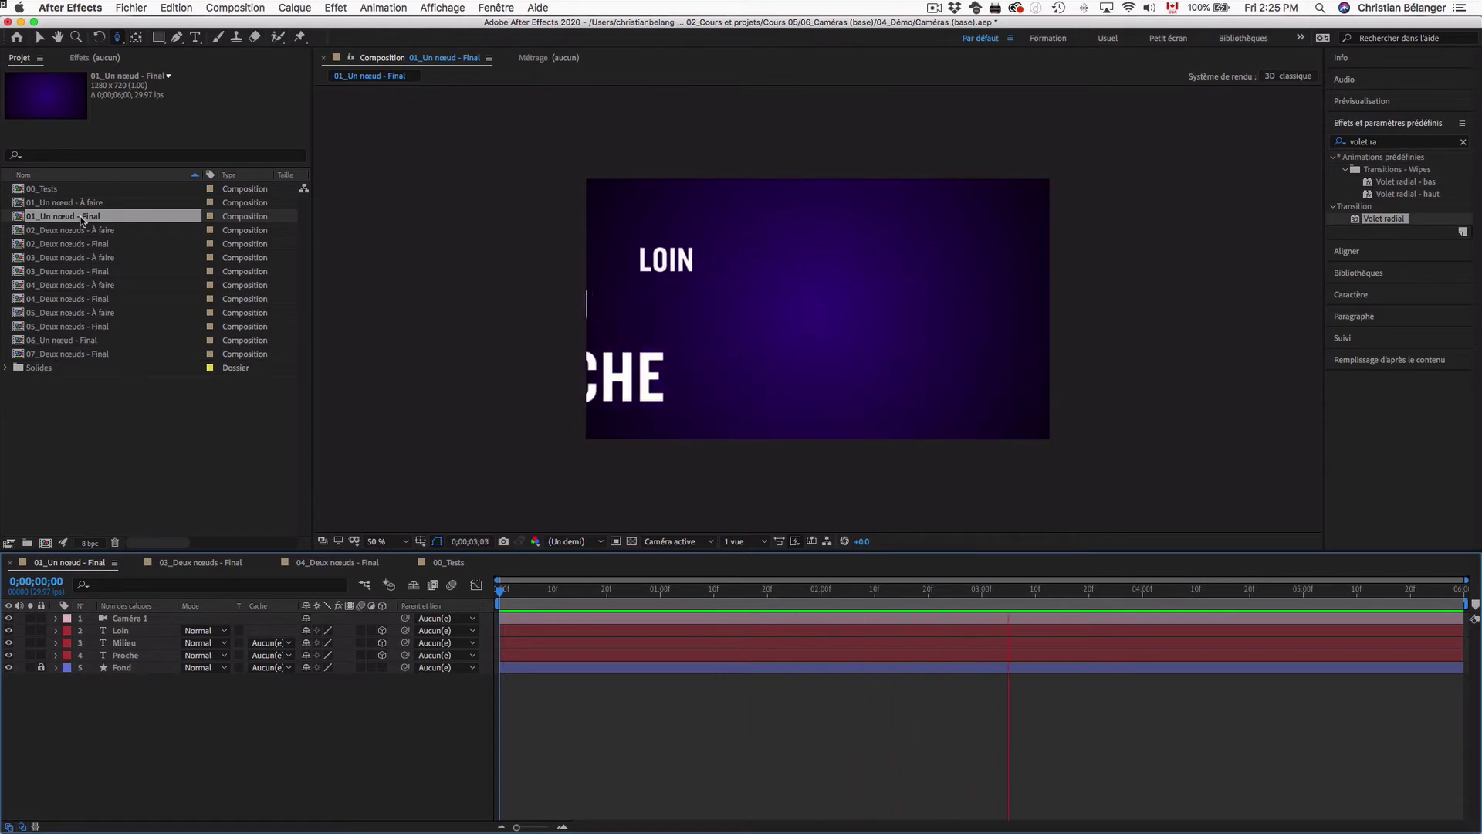
key(space)
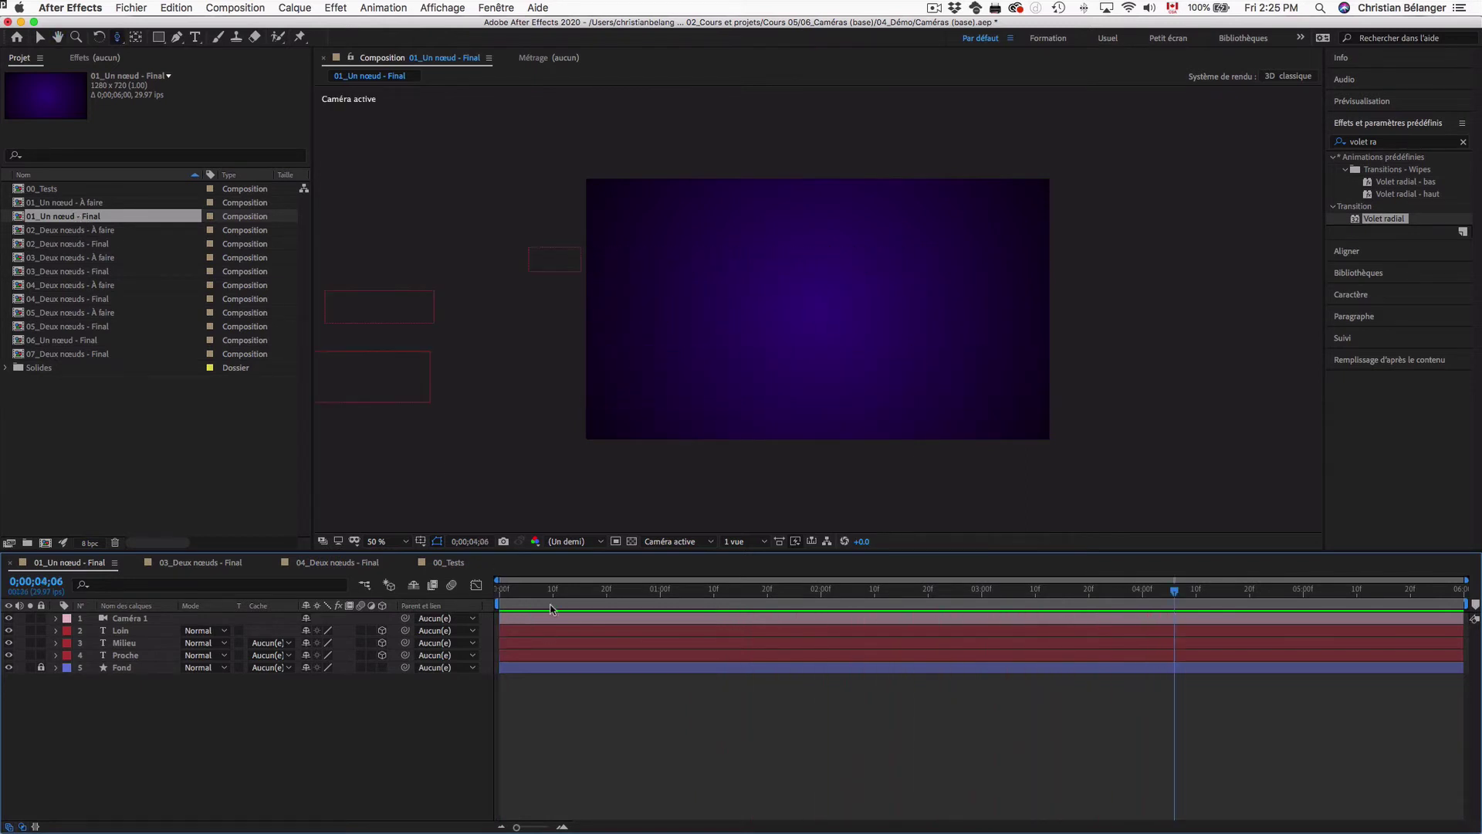
drag(684, 593, 817, 591)
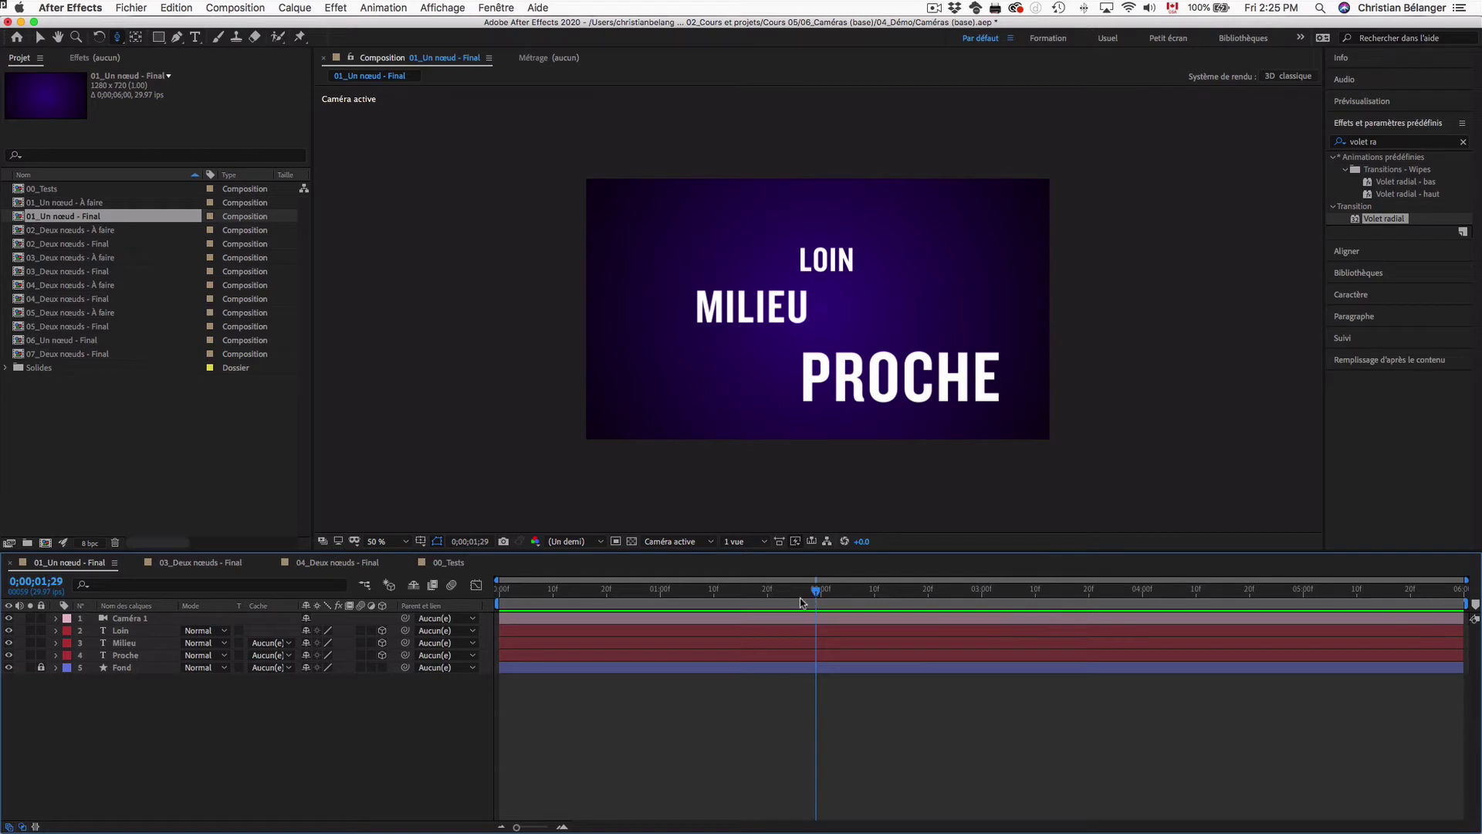
drag(816, 594, 708, 594)
Reveal Caméra 1's Position keyframes, replay the animation between them and return to the first frame
key(u)
drag(582, 592, 800, 599)
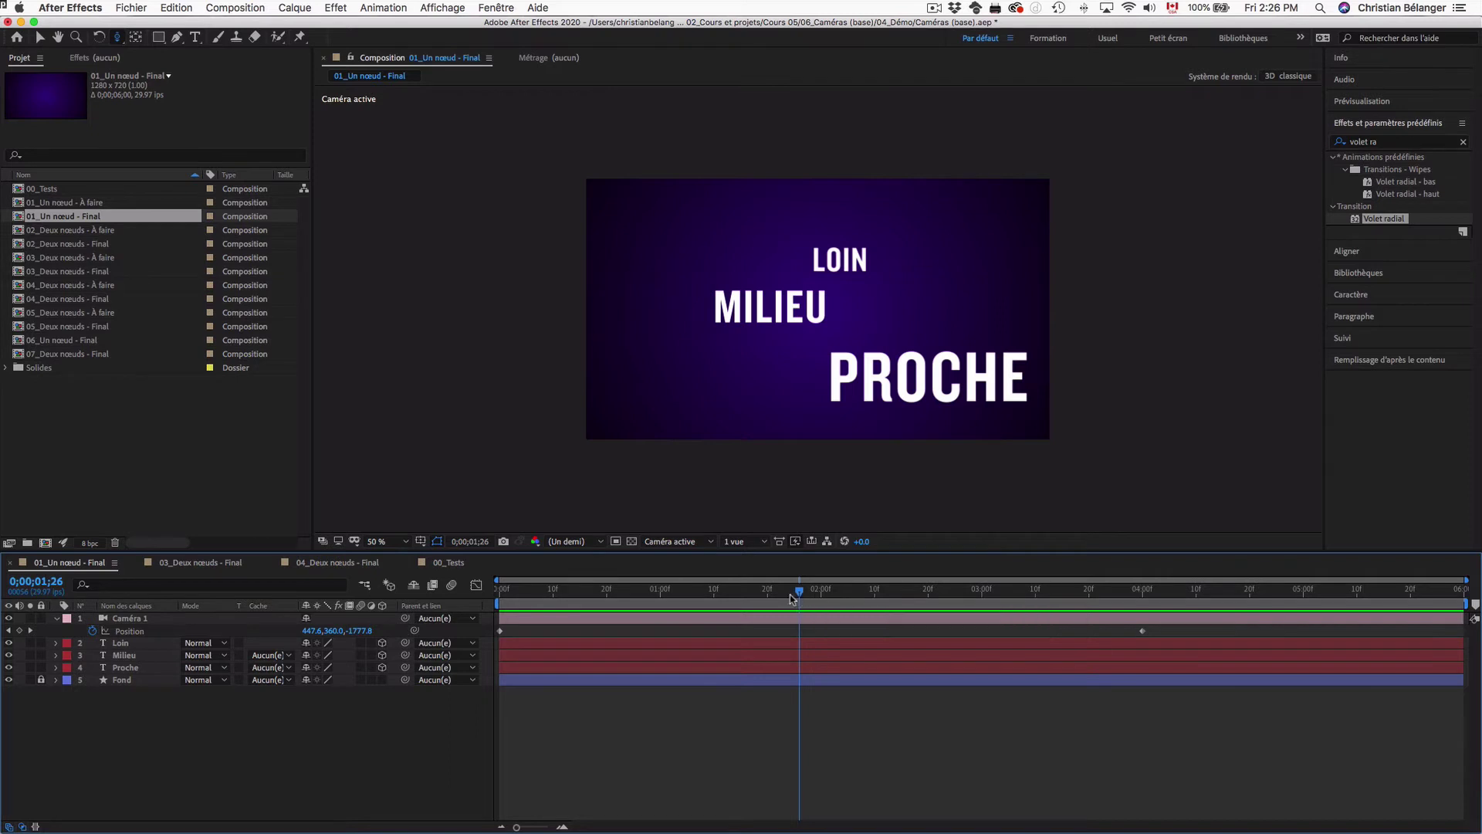
drag(798, 595, 394, 603)
key(space)
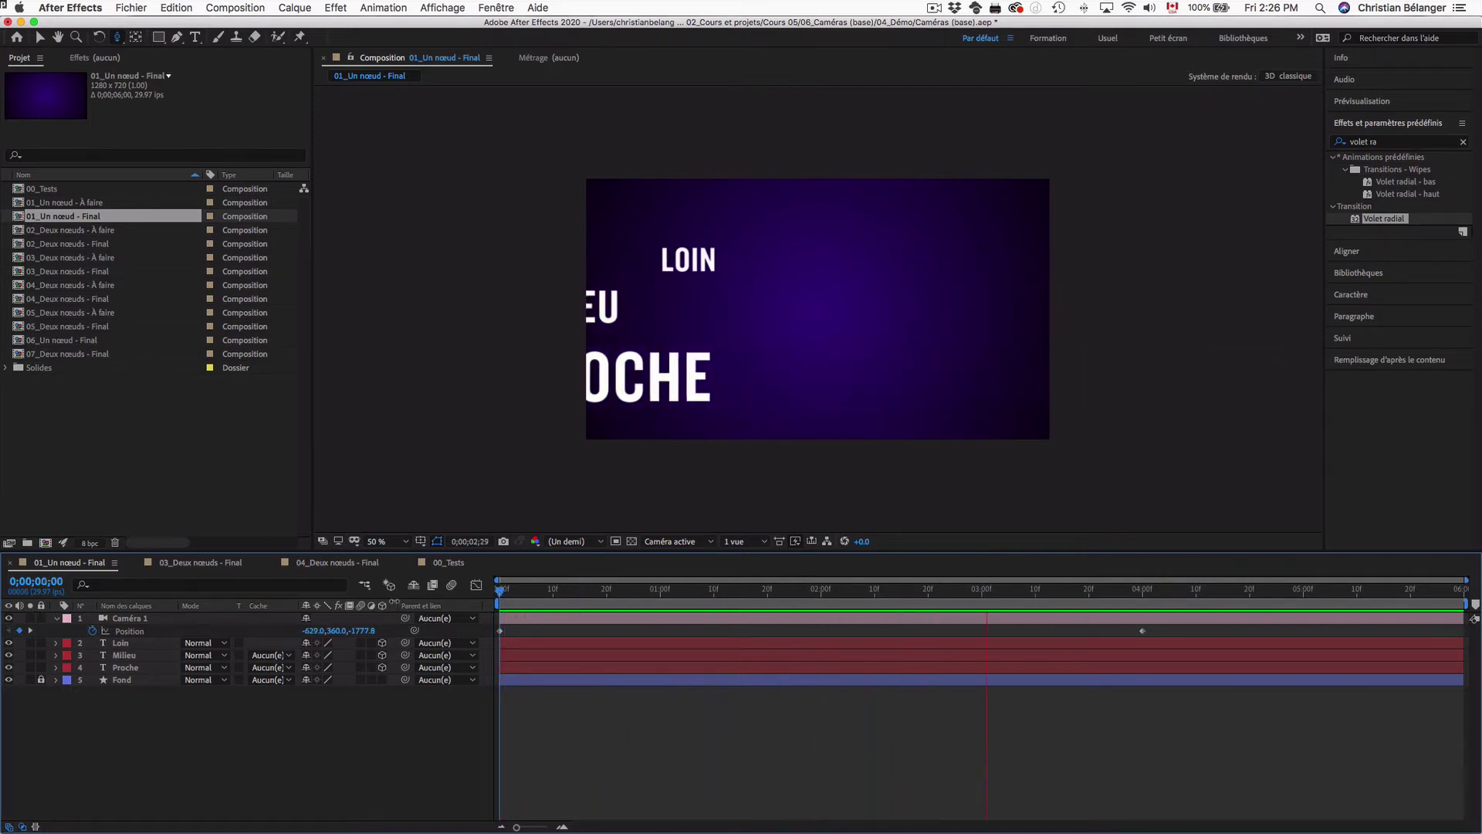
key(space)
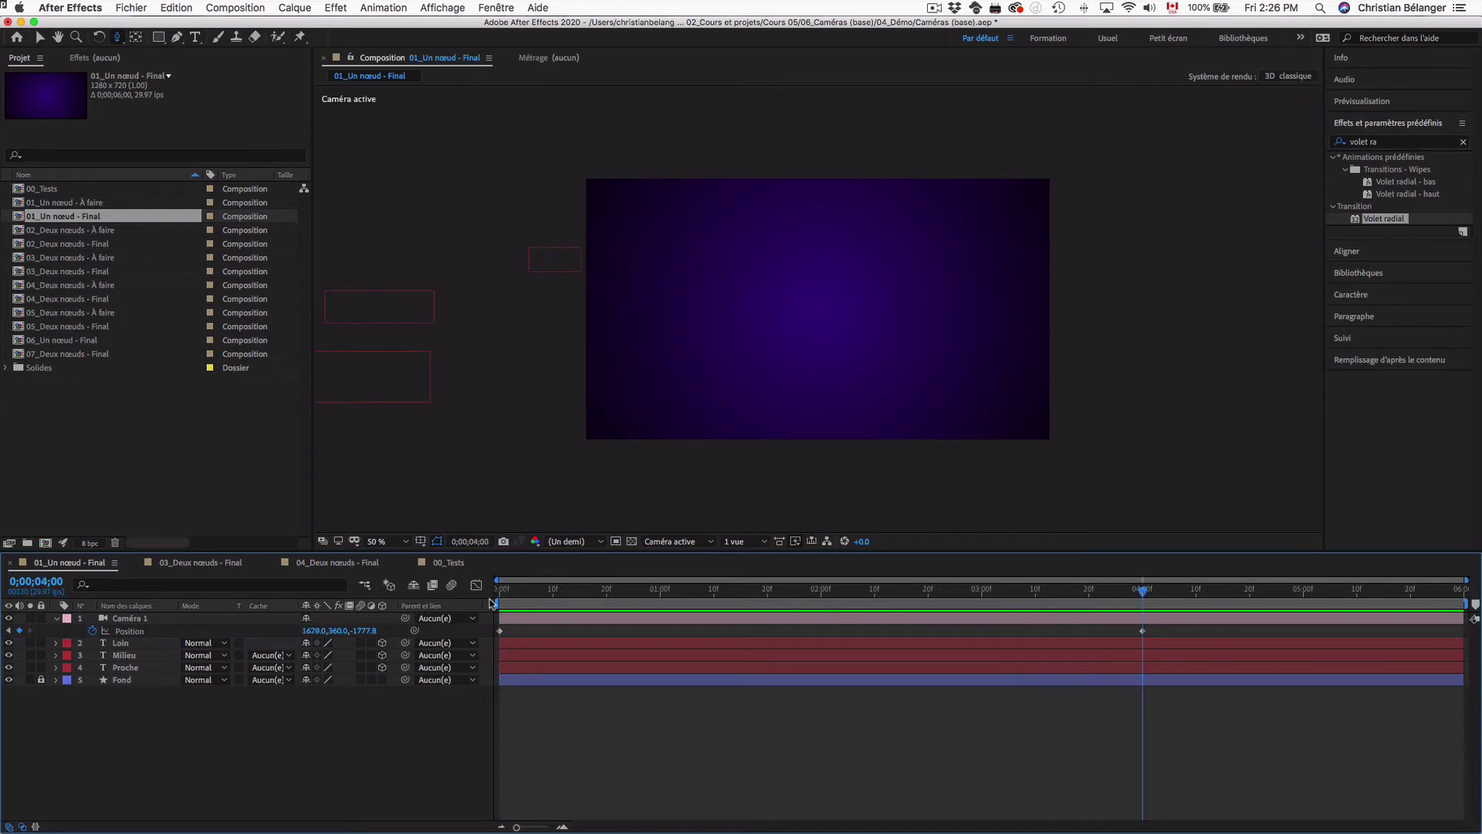
drag(1142, 593, 443, 591)
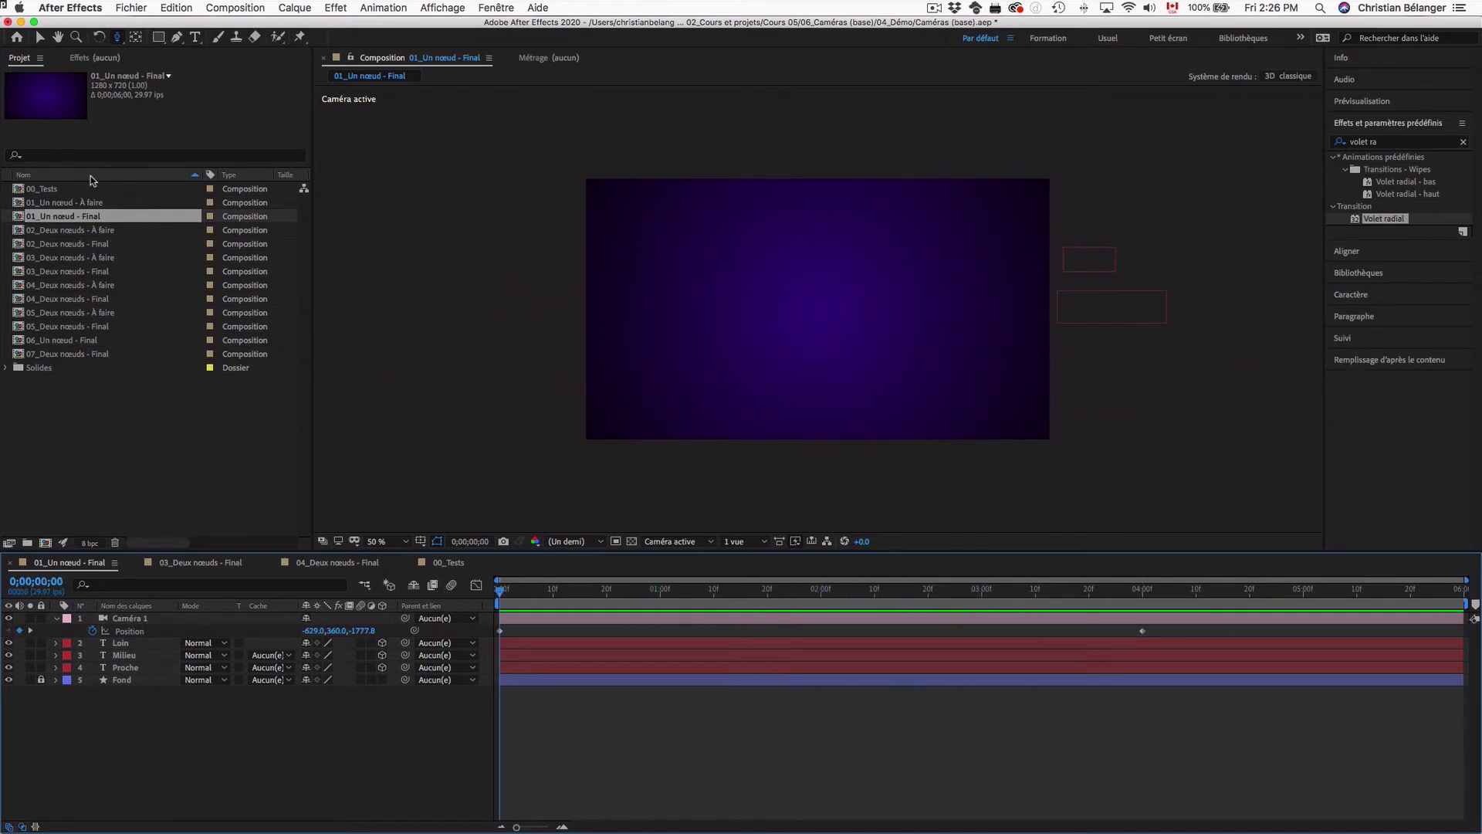
Open the 01_Un nœud - À faire composition and make the Loin, Milieu and Proche text layers 3D
double_click(78, 203)
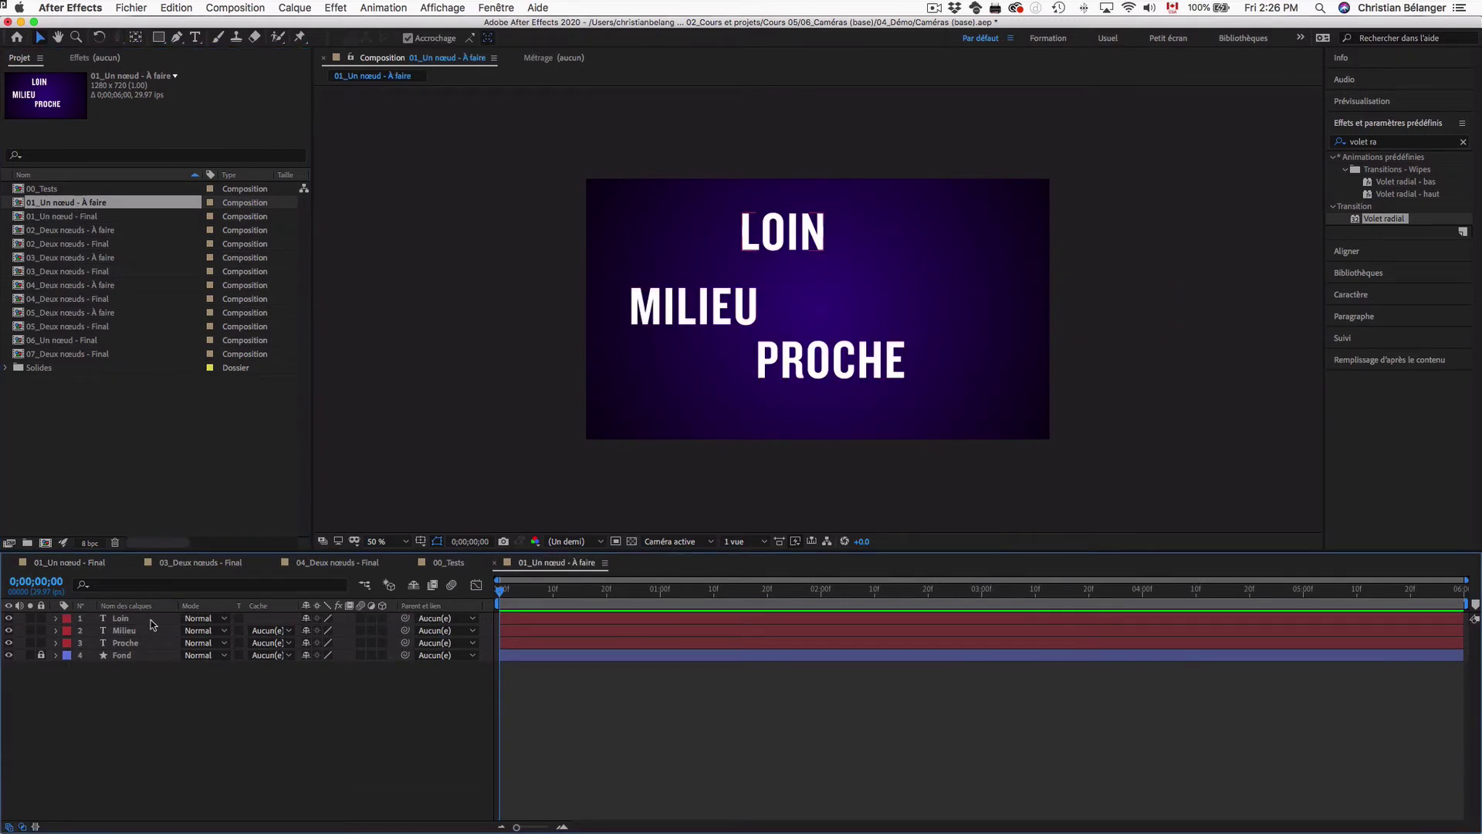
click(151, 620)
shift+click(152, 644)
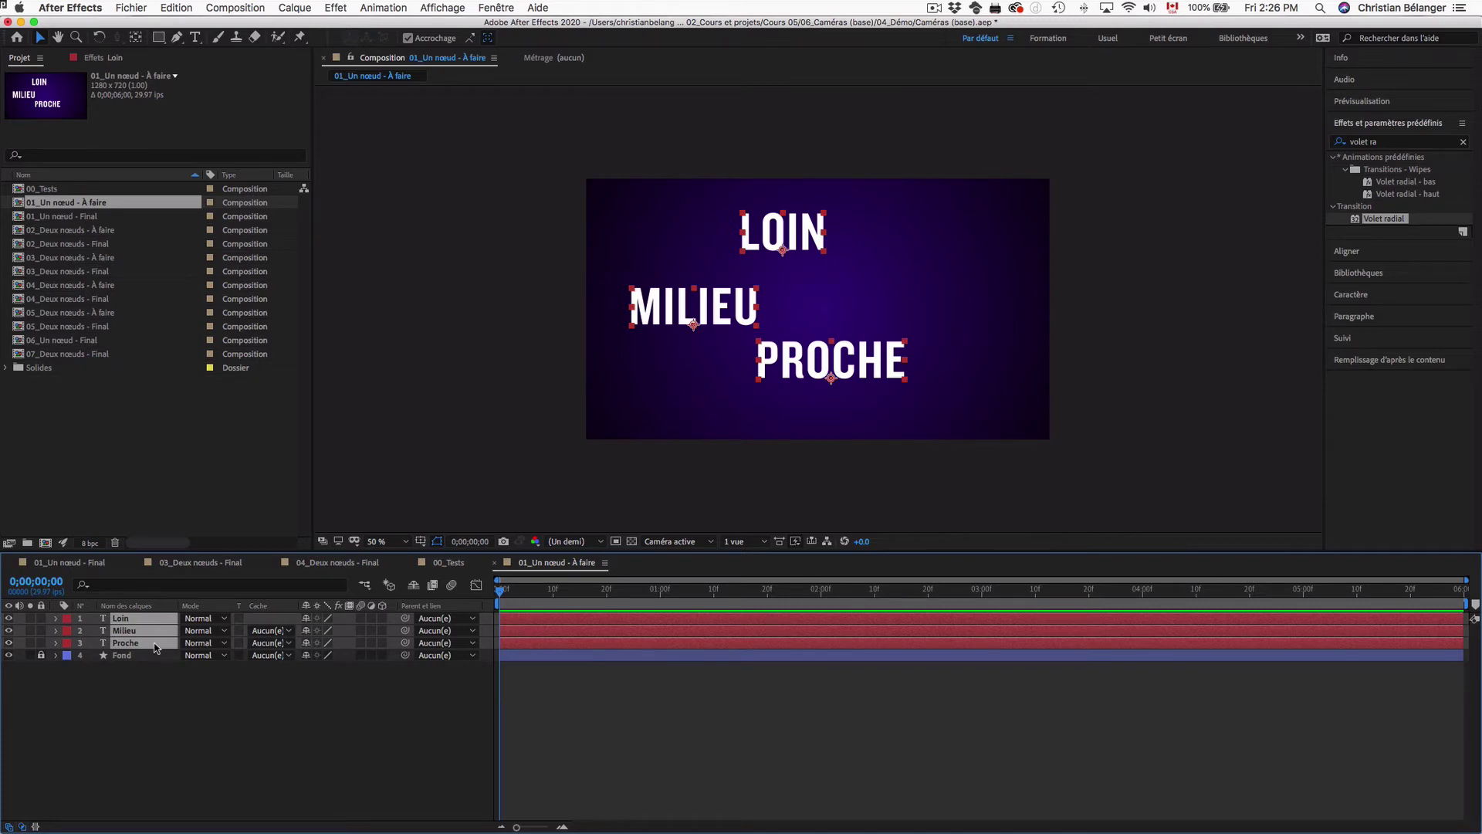
click(382, 618)
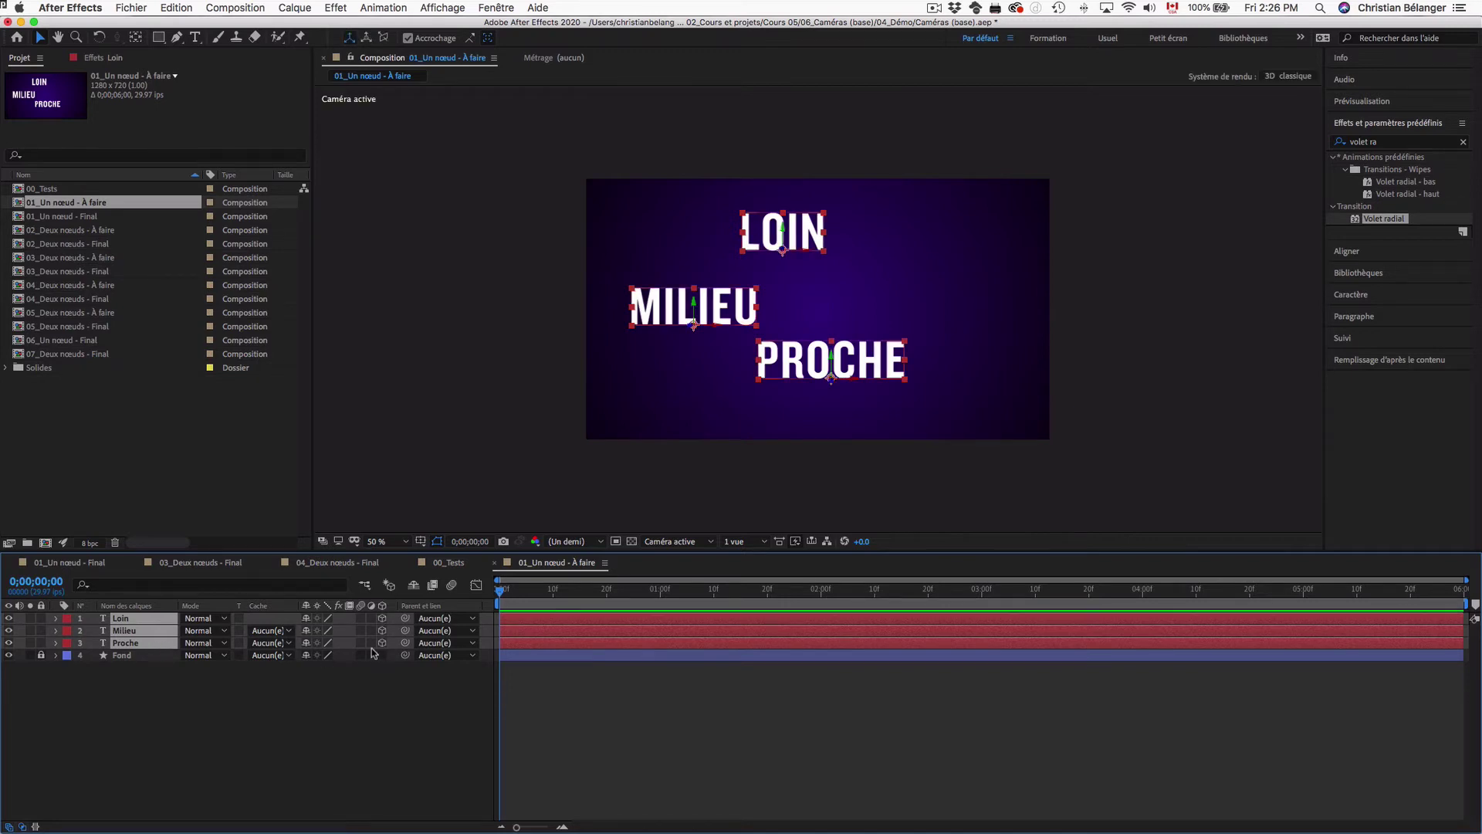
click(335, 712)
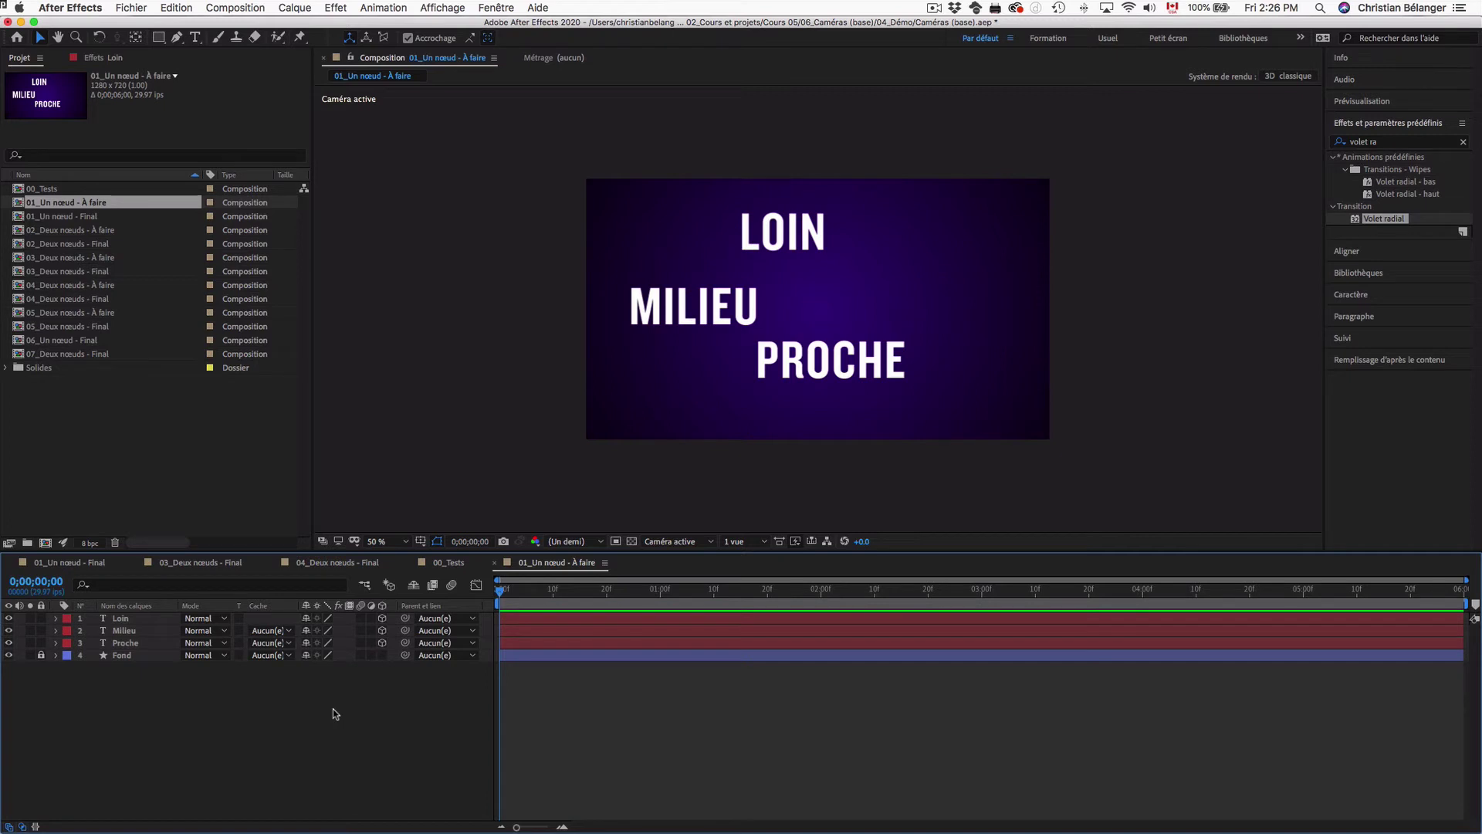
Set the Z position of the Loin text layer to 1000 and of the Proche layer to -760
click(131, 620)
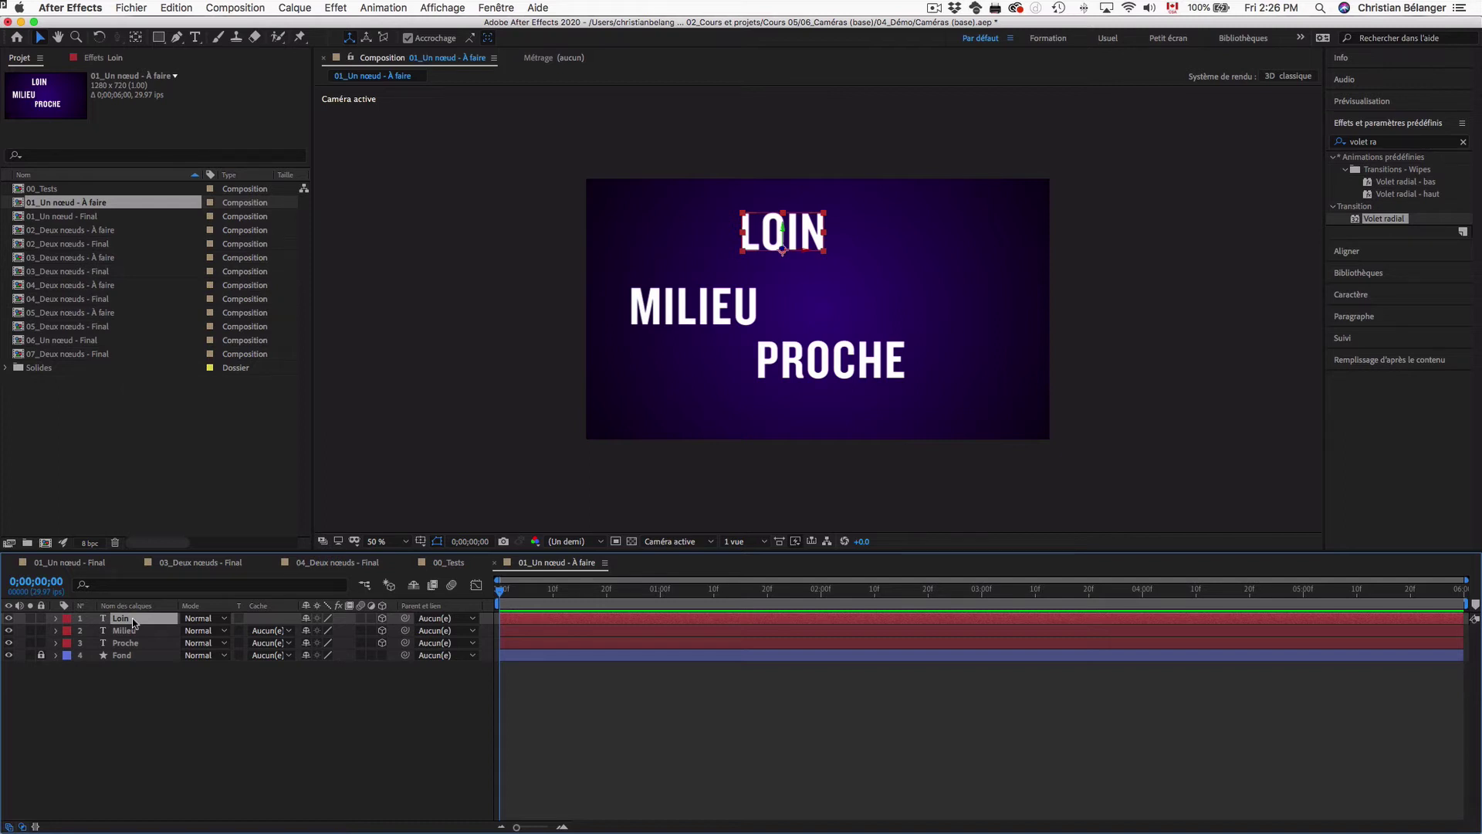
super+click(133, 644)
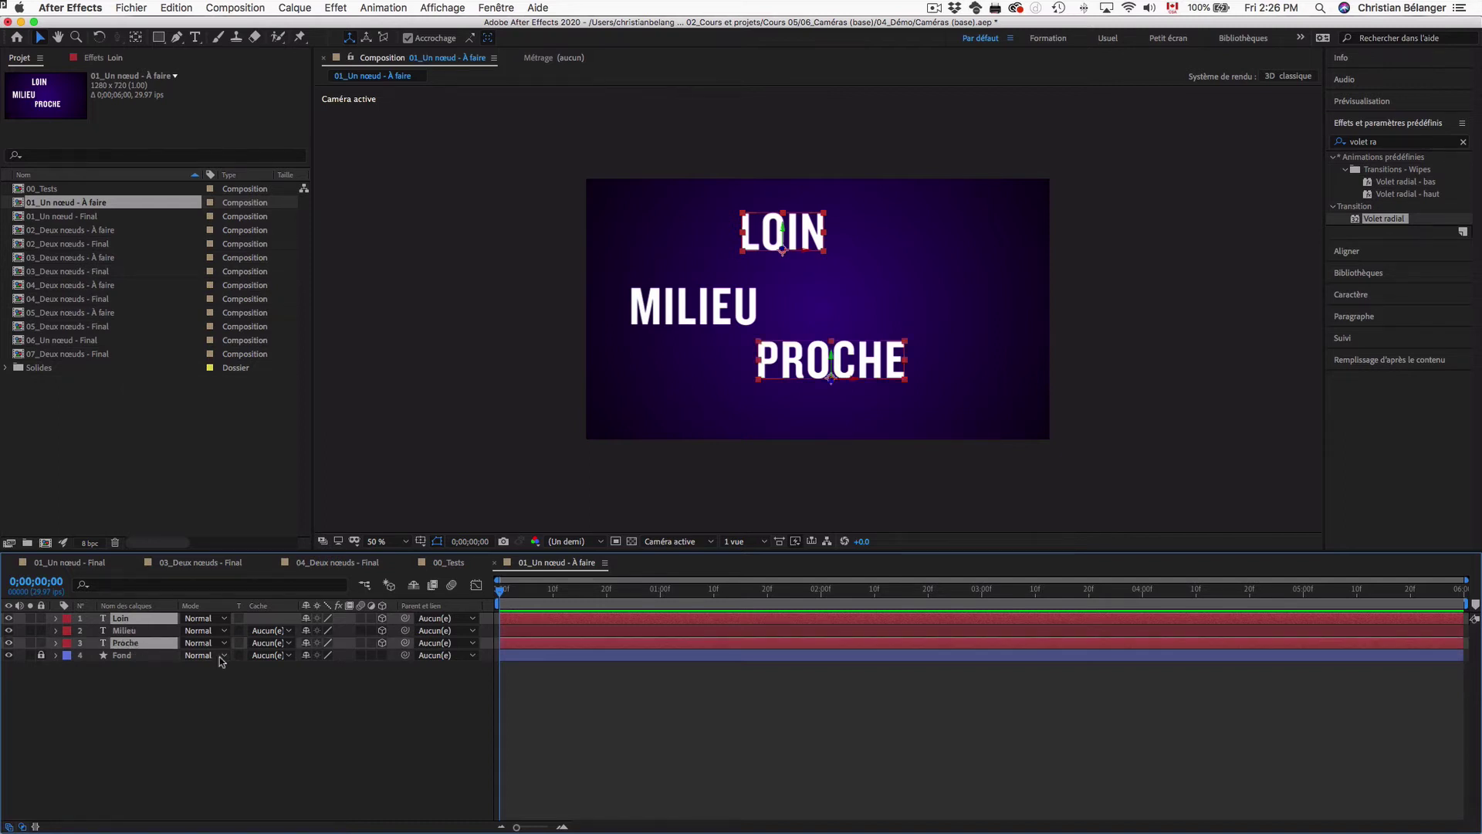
key(p)
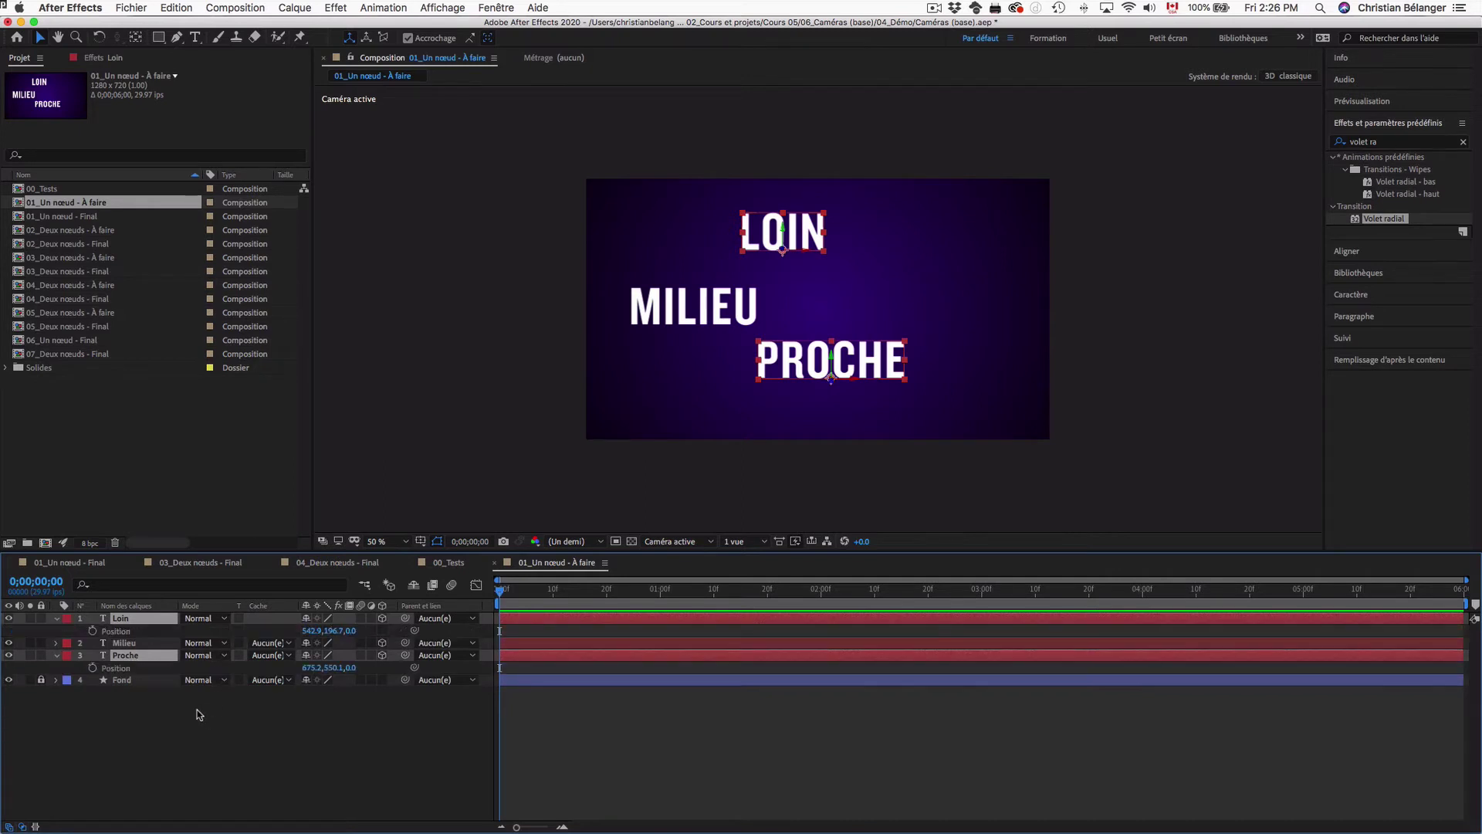
click(285, 738)
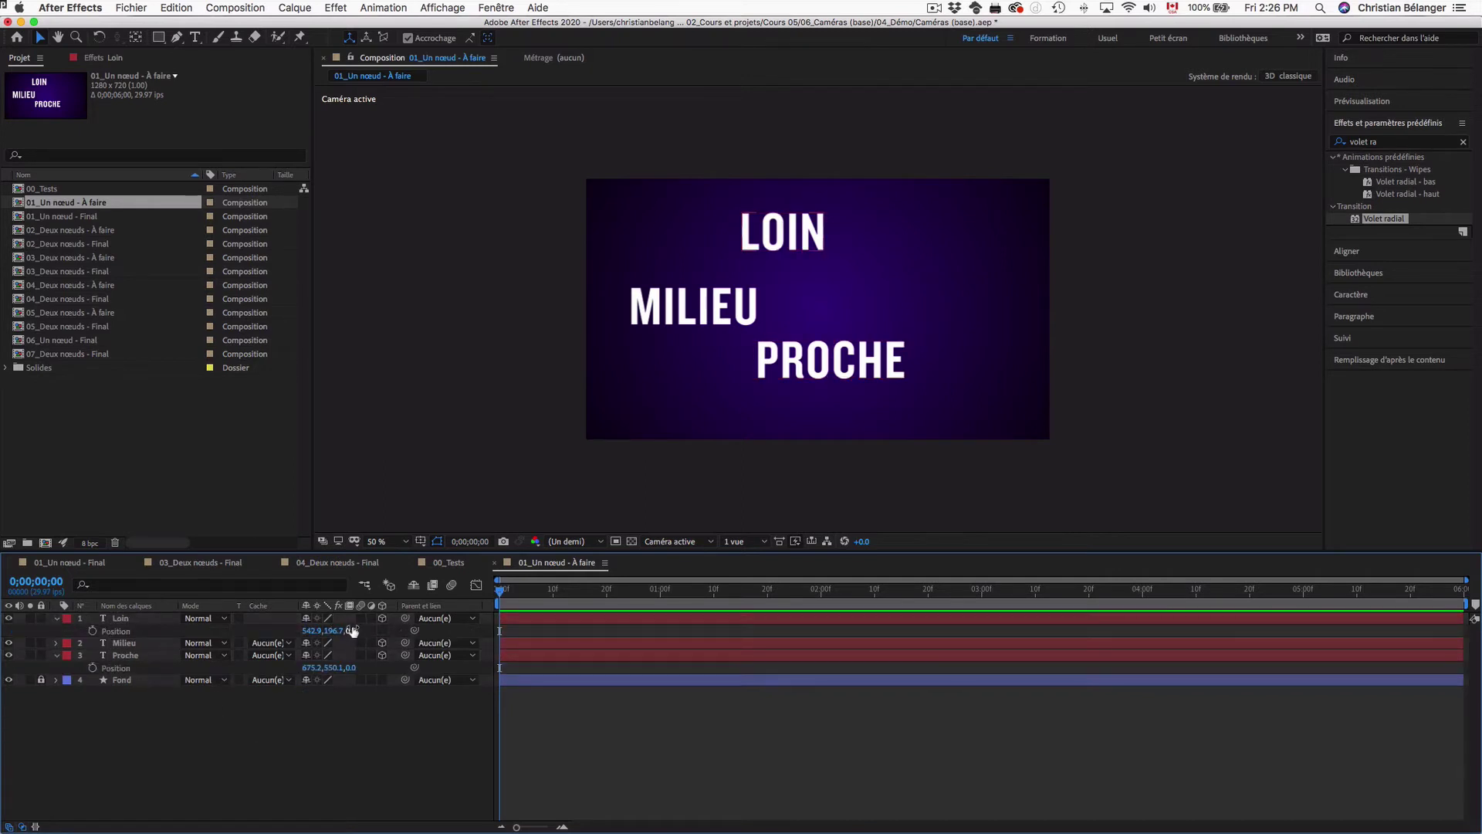
drag(351, 630, 426, 630)
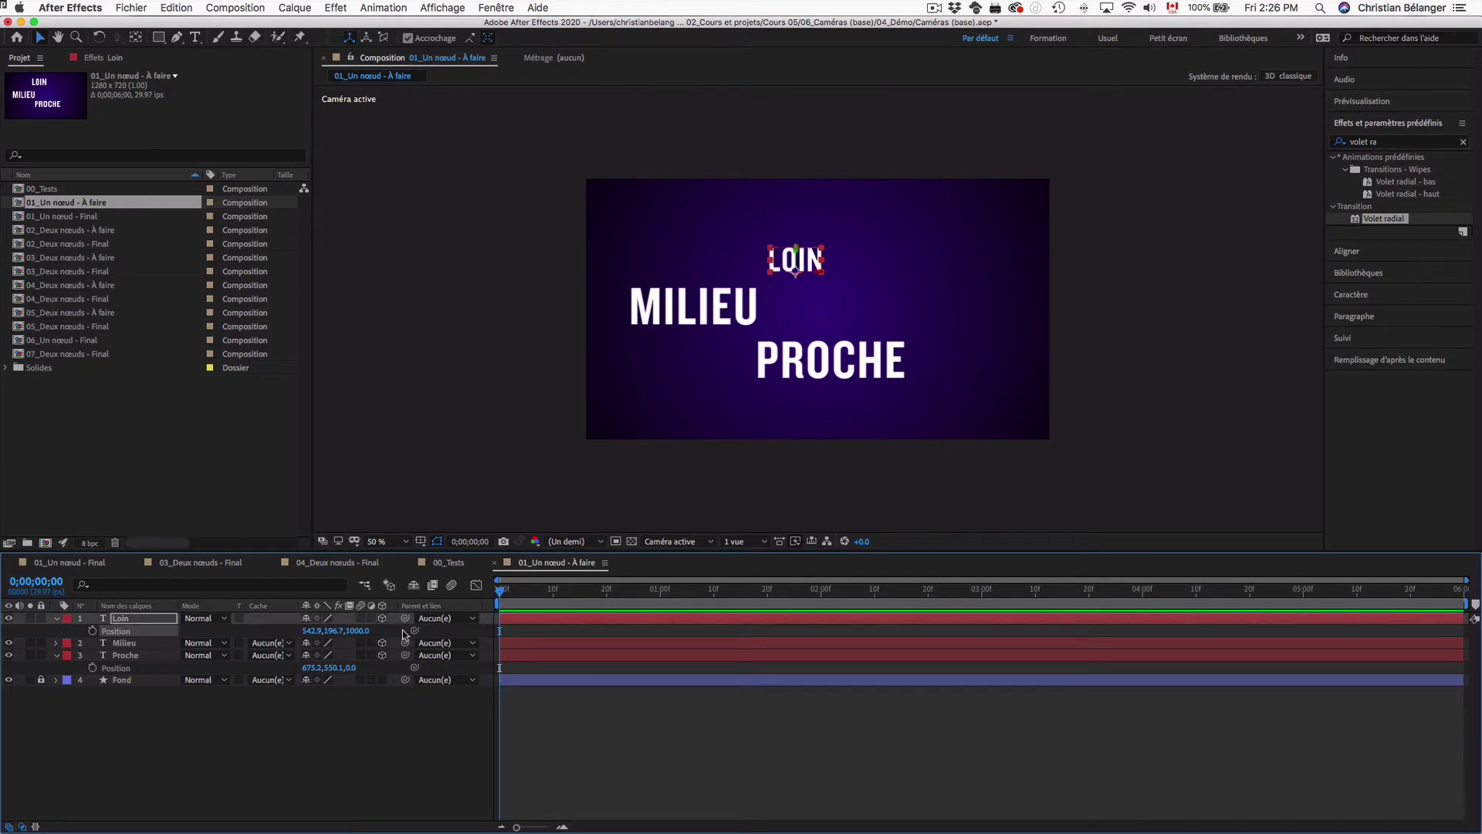
drag(352, 668, 292, 665)
click(261, 768)
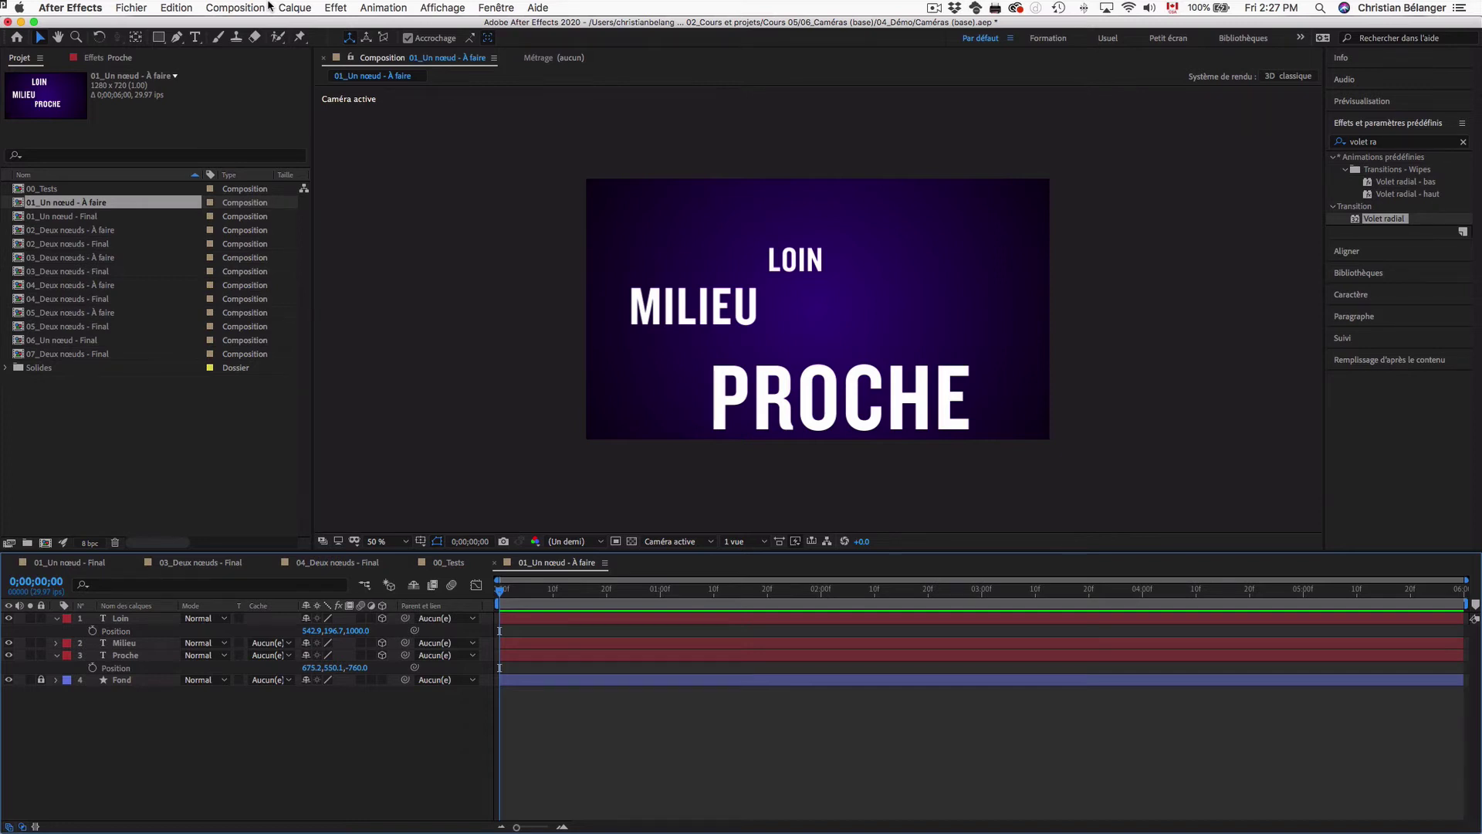
Create a one-node camera named Caméra 1 with the 50 mm preset
click(293, 8)
mouse_move(295, 27)
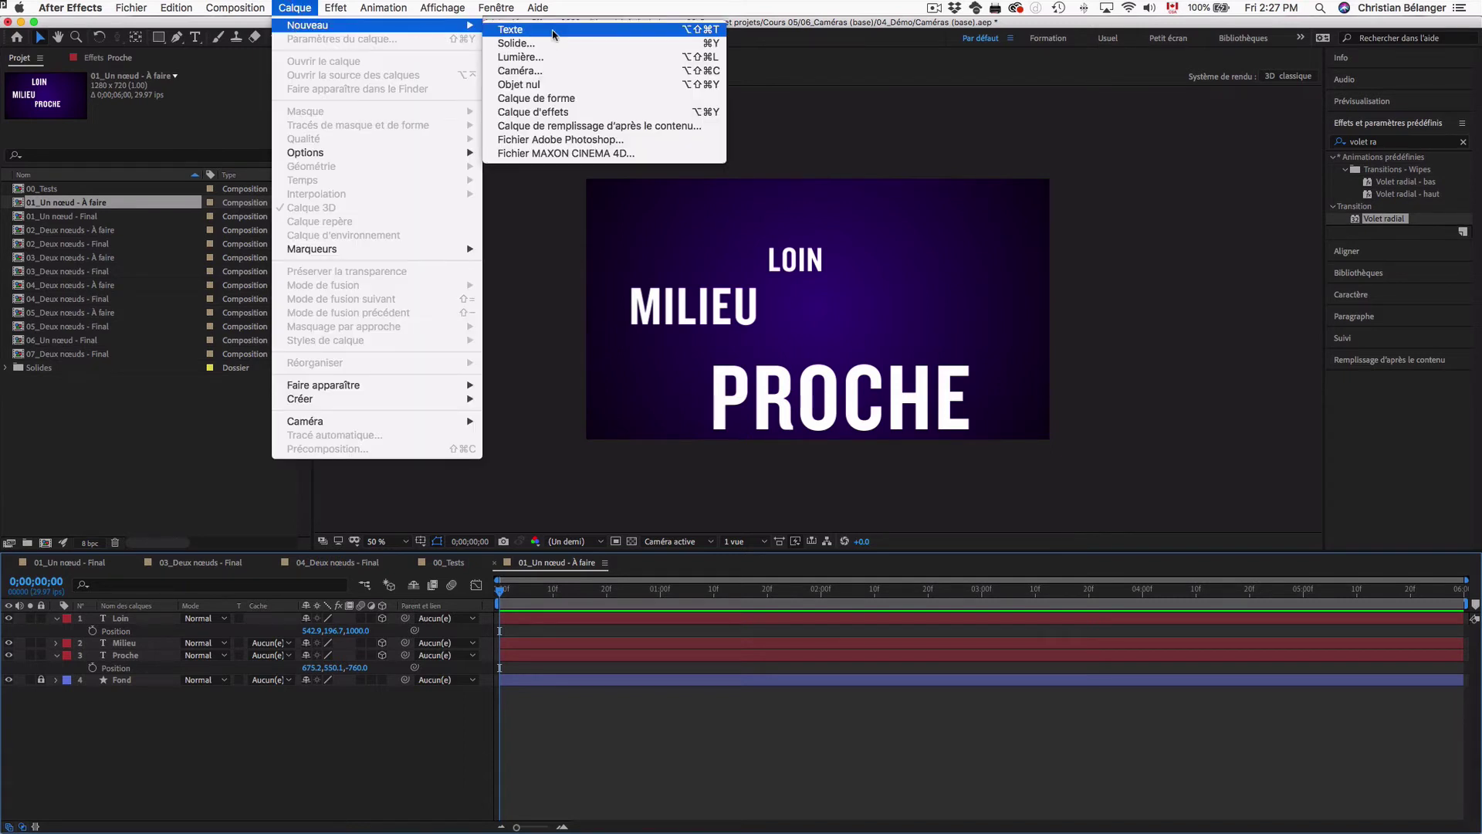
click(549, 70)
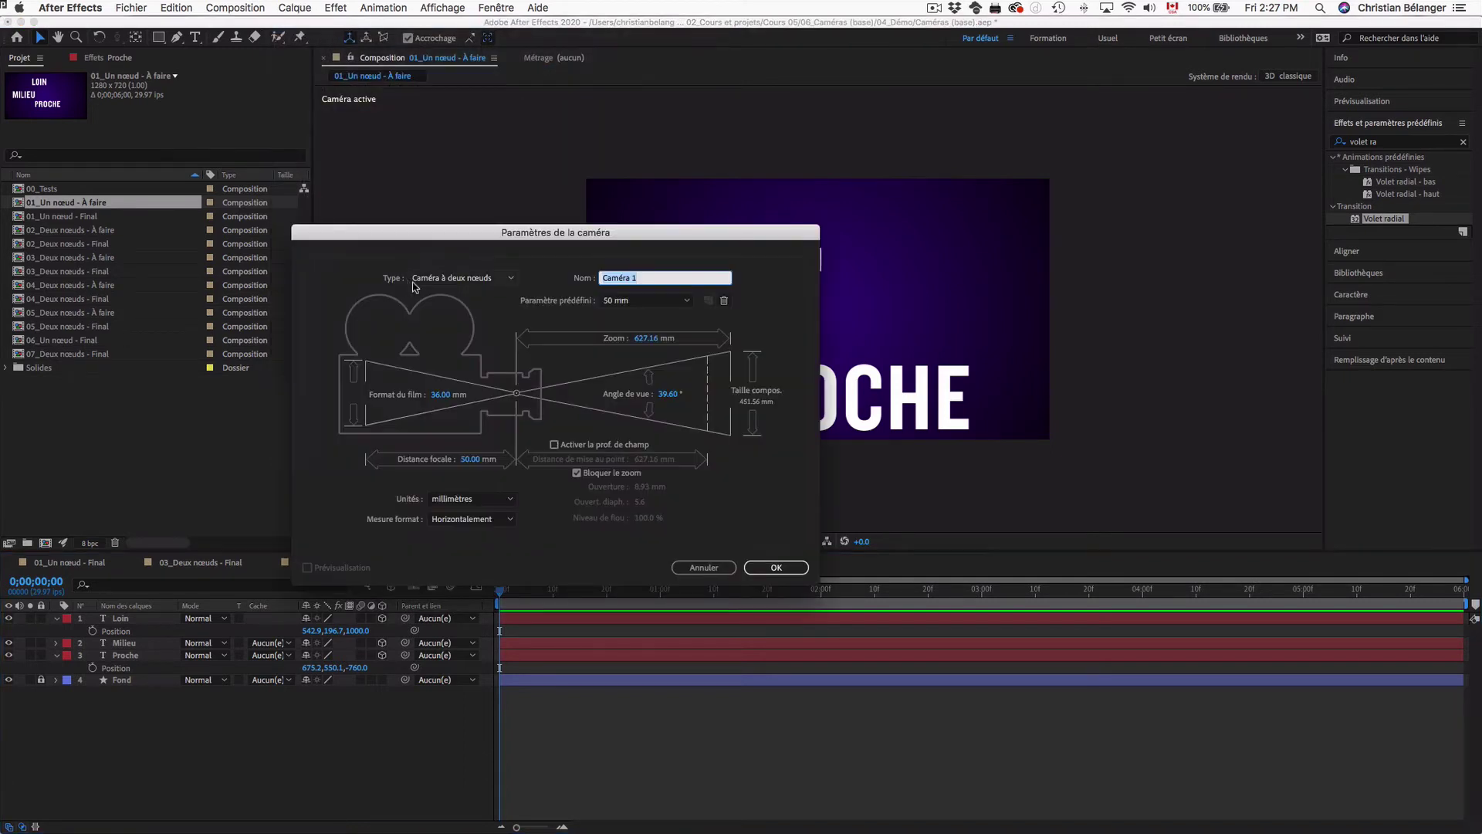
click(472, 279)
click(457, 293)
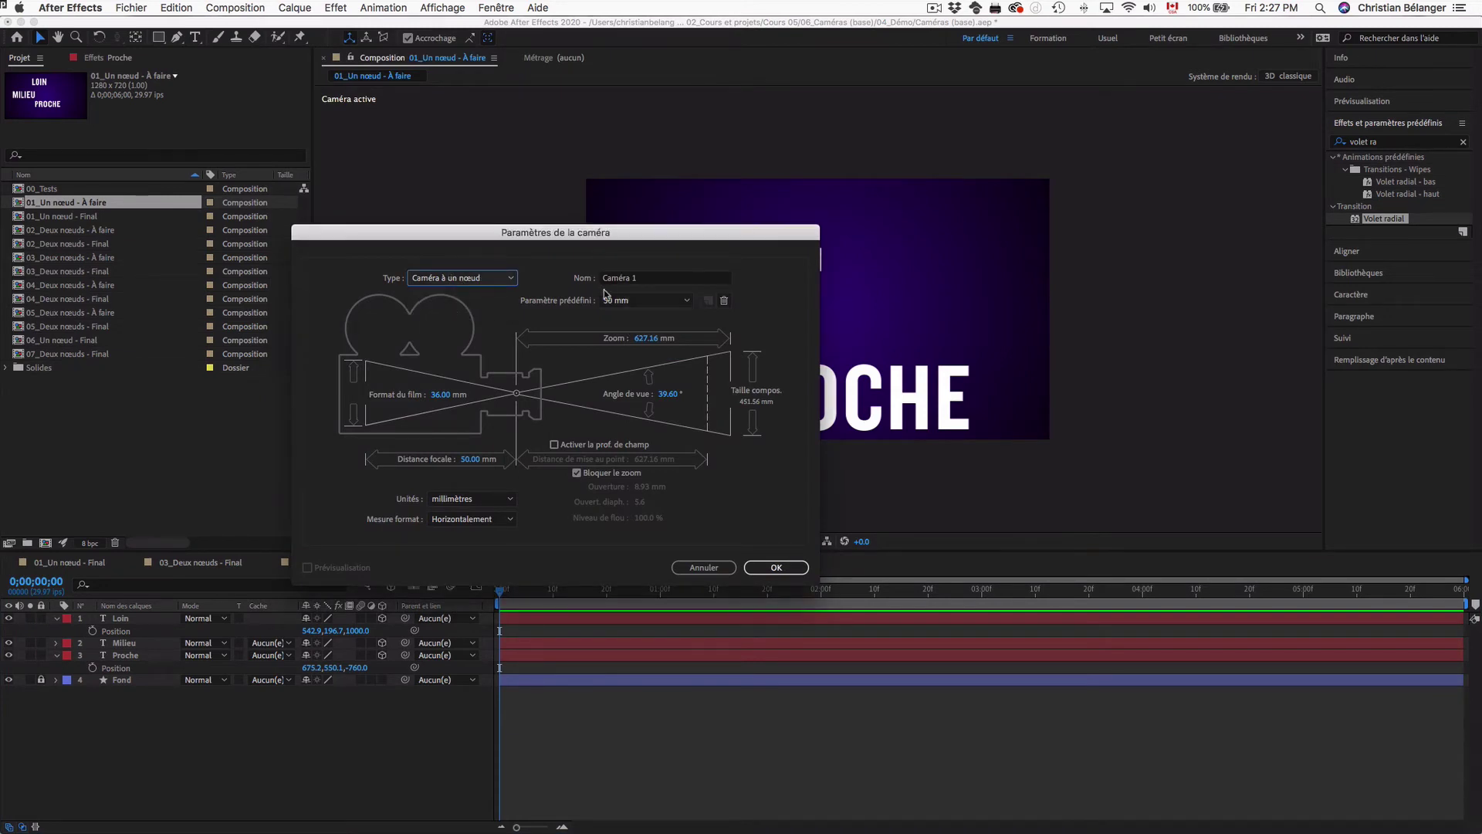
click(776, 568)
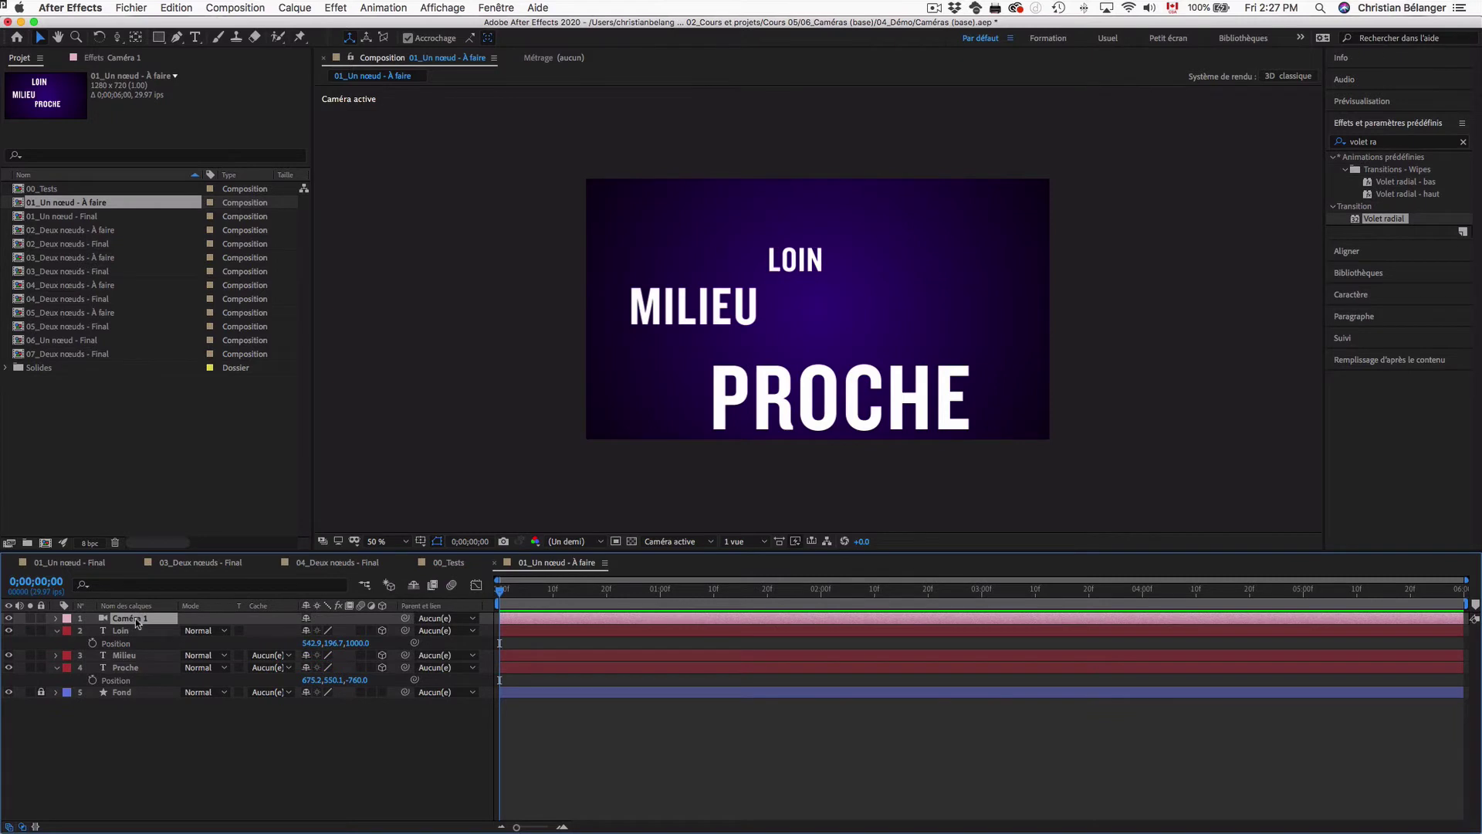
Keyframe Caméra 1's Position with X at -610 on the first frame and about 1730 at 2 seconds
key(p)
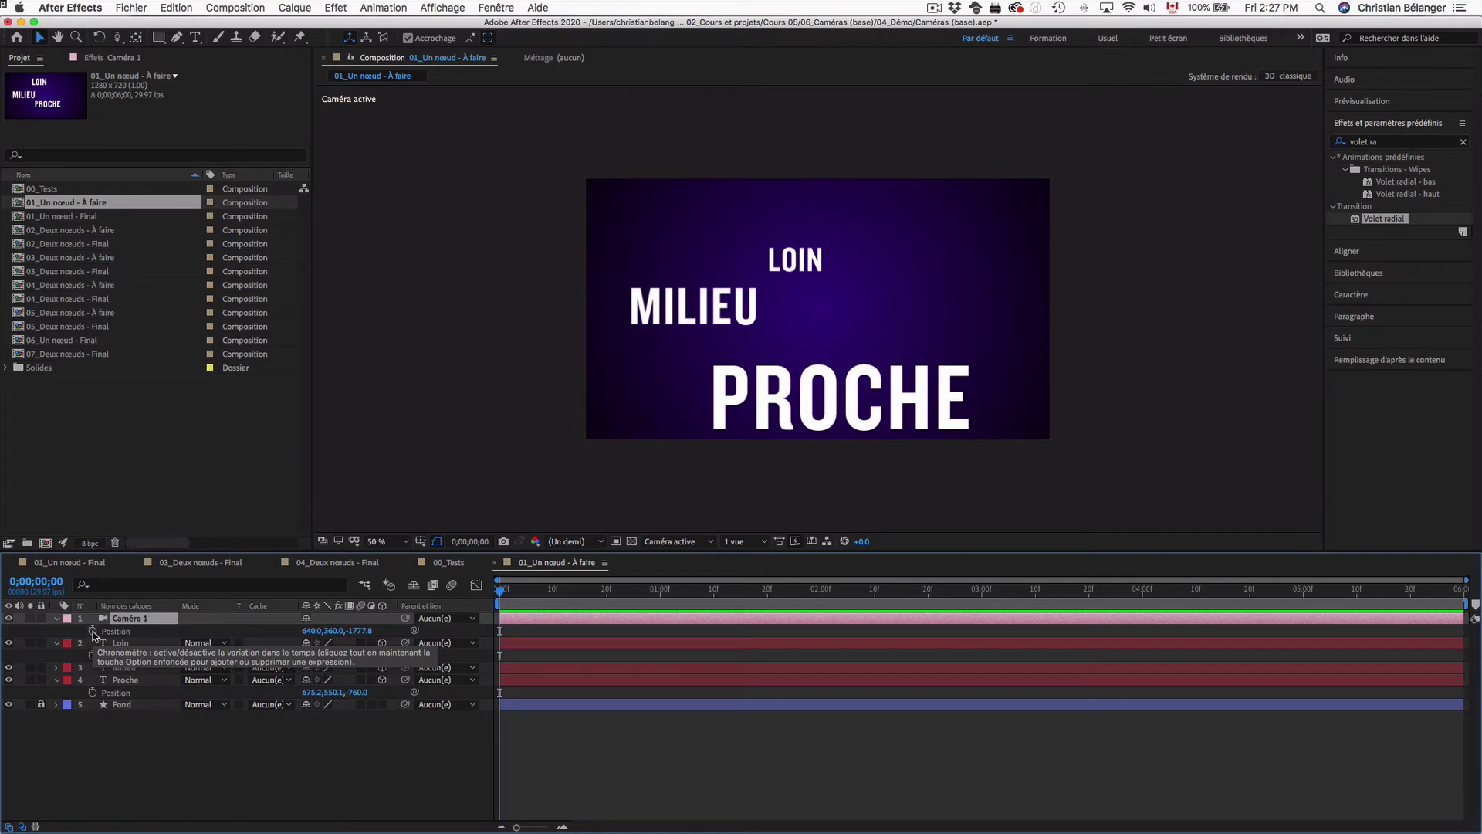
click(92, 630)
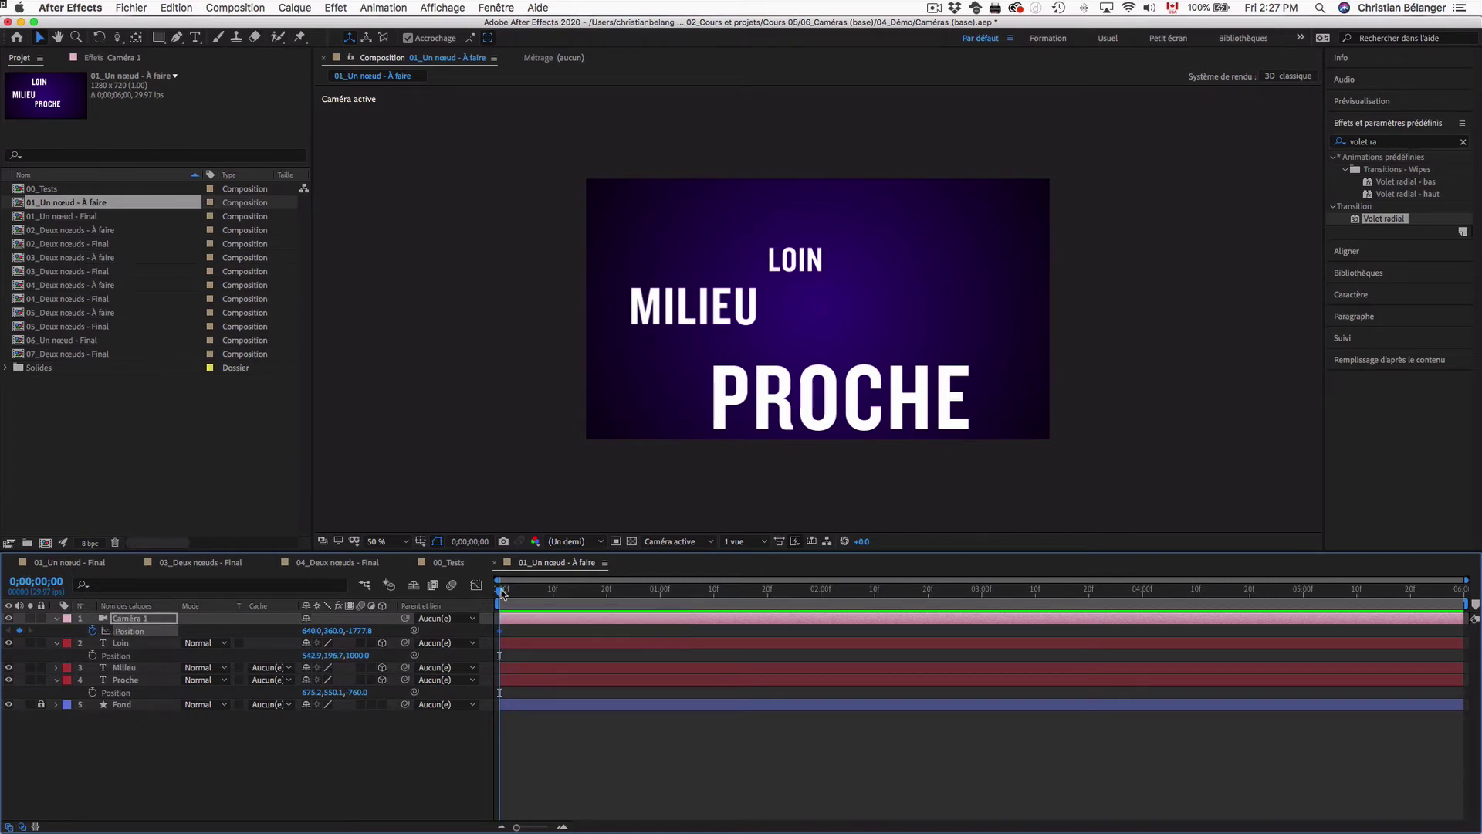
drag(513, 589, 822, 589)
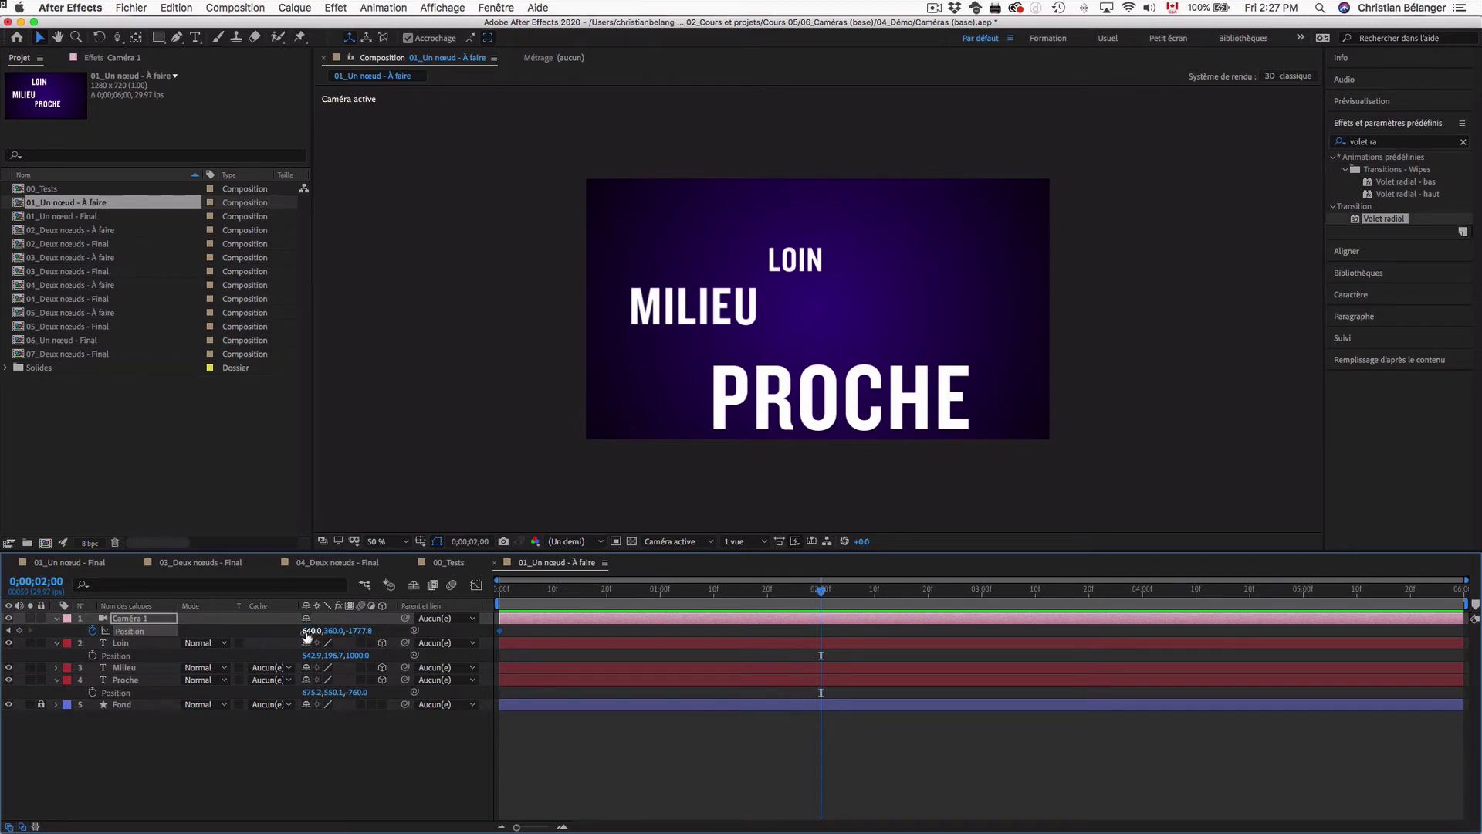
drag(308, 630, 380, 631)
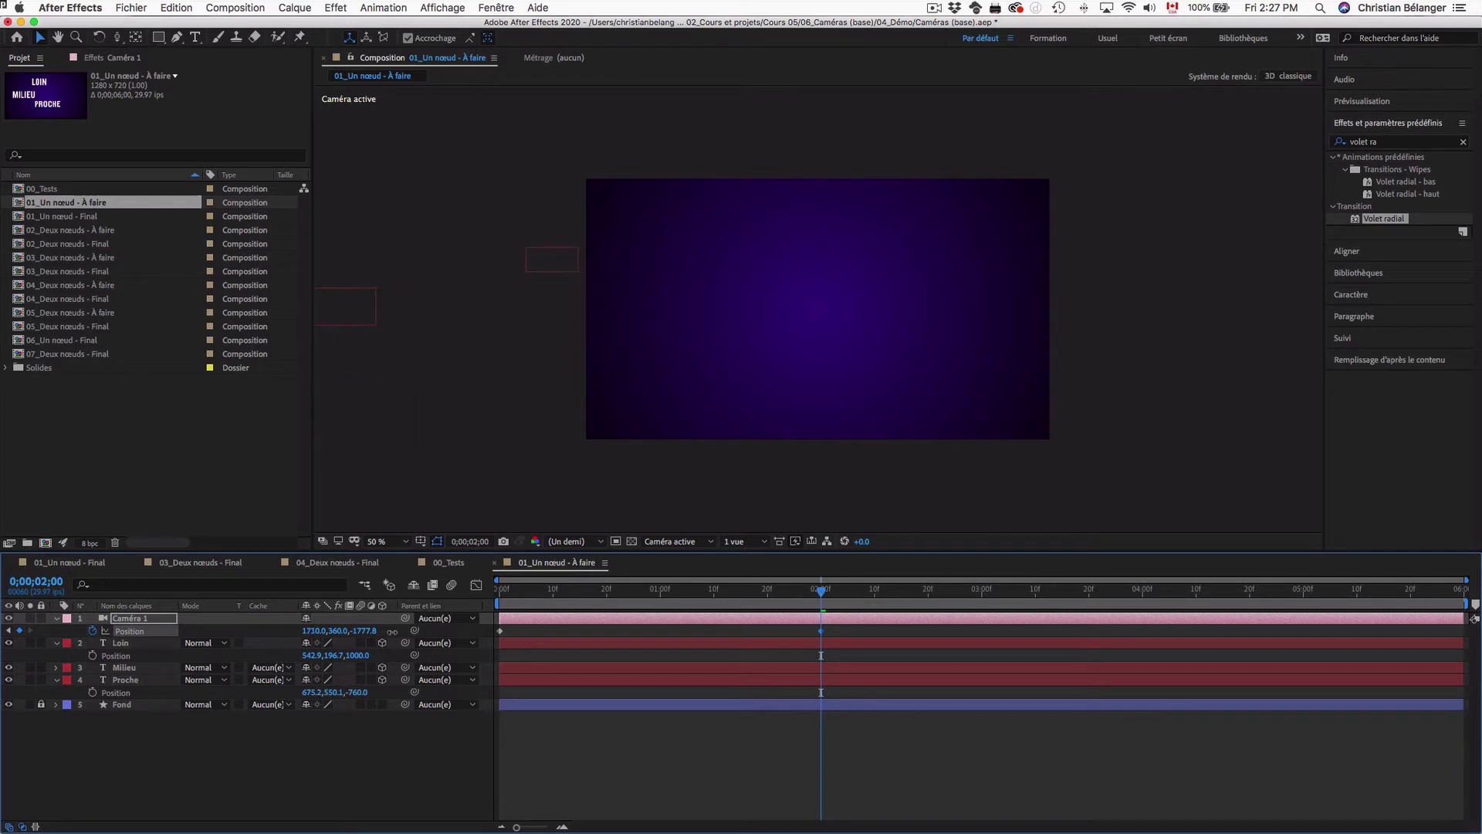
key(Home)
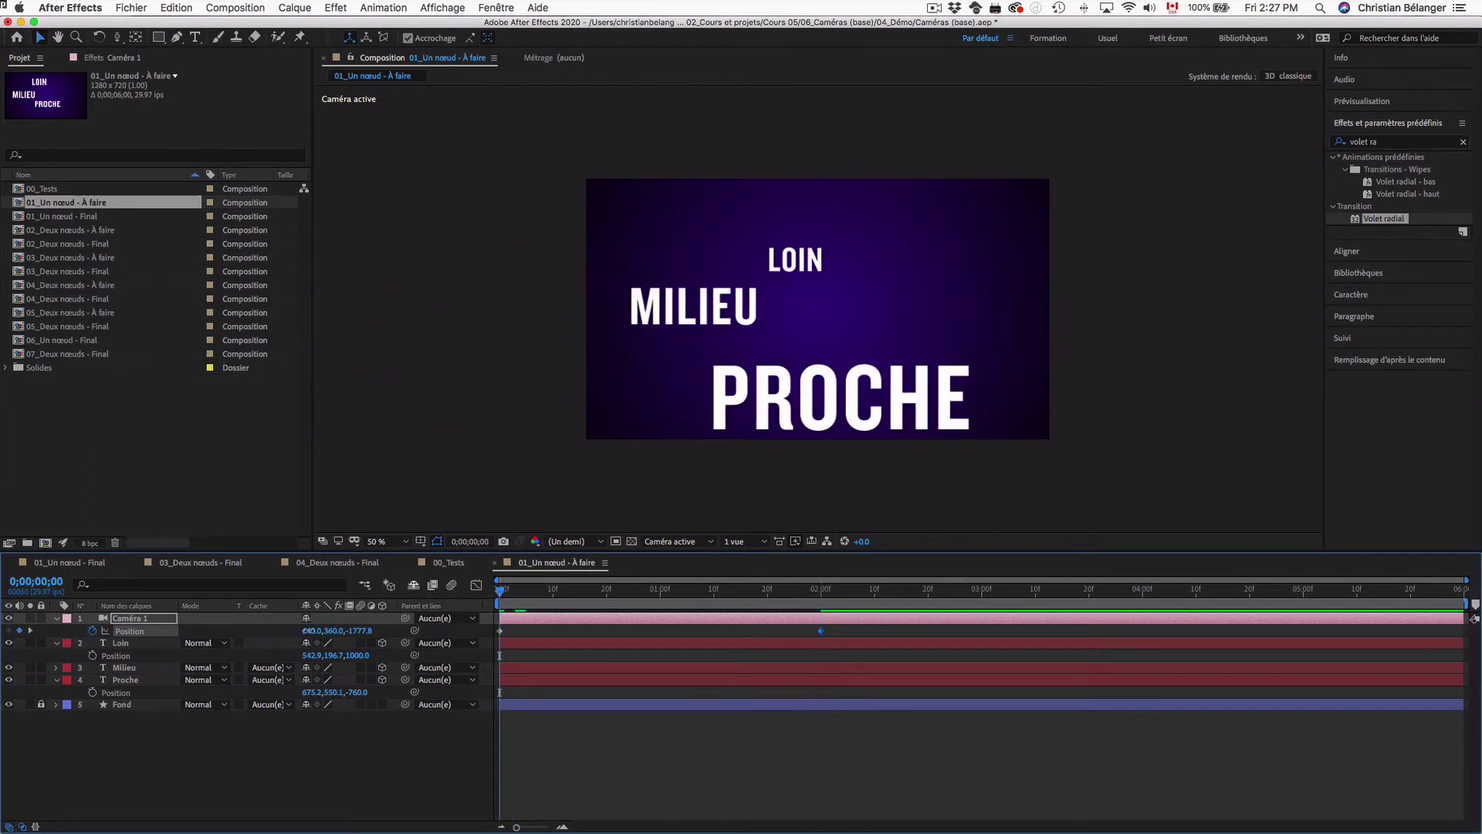
drag(317, 631, 209, 631)
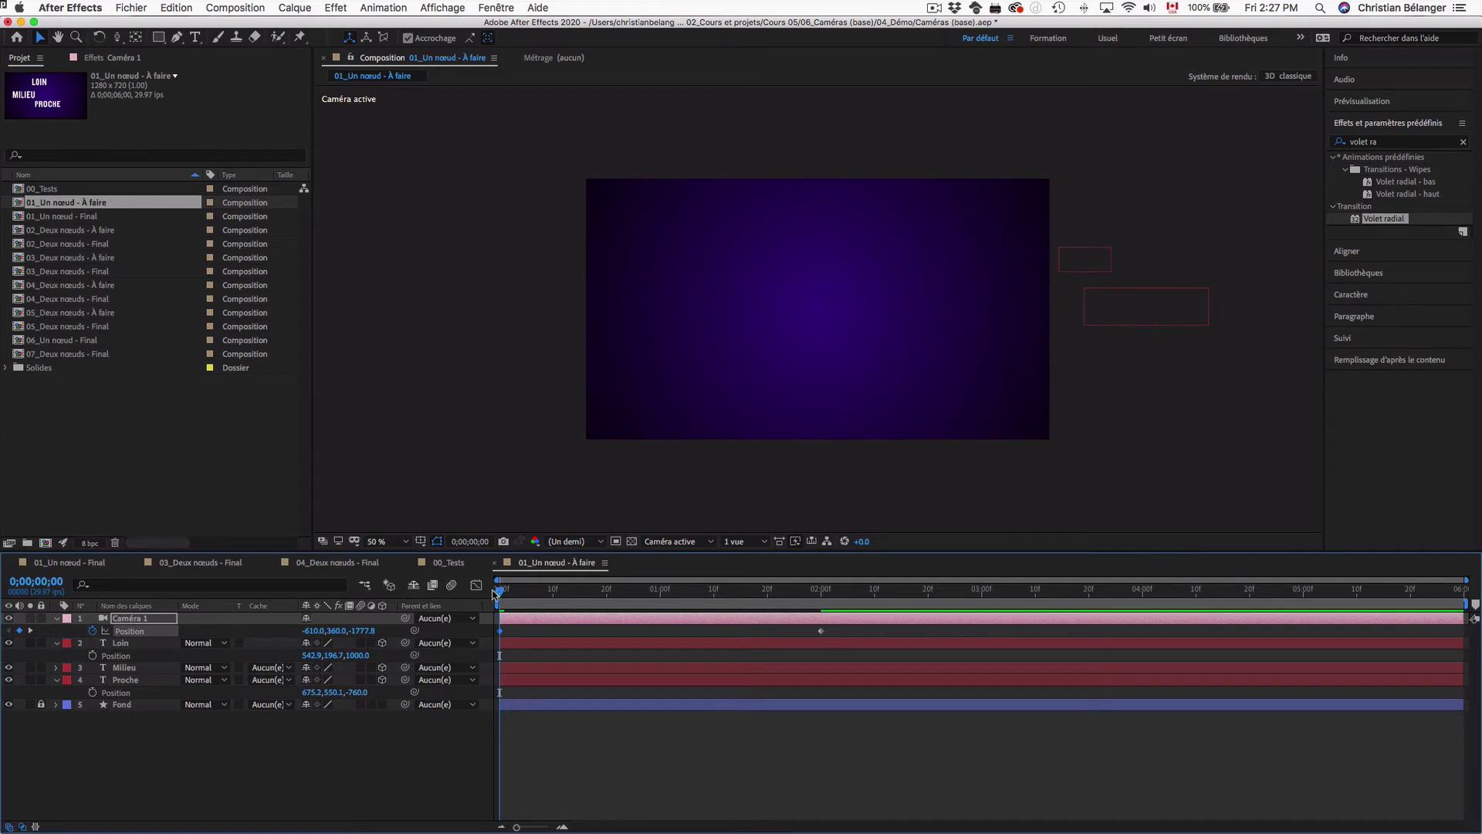
Scrub through the camera move between its two keyframes and preview the animation twice from the first frame
drag(498, 590, 825, 590)
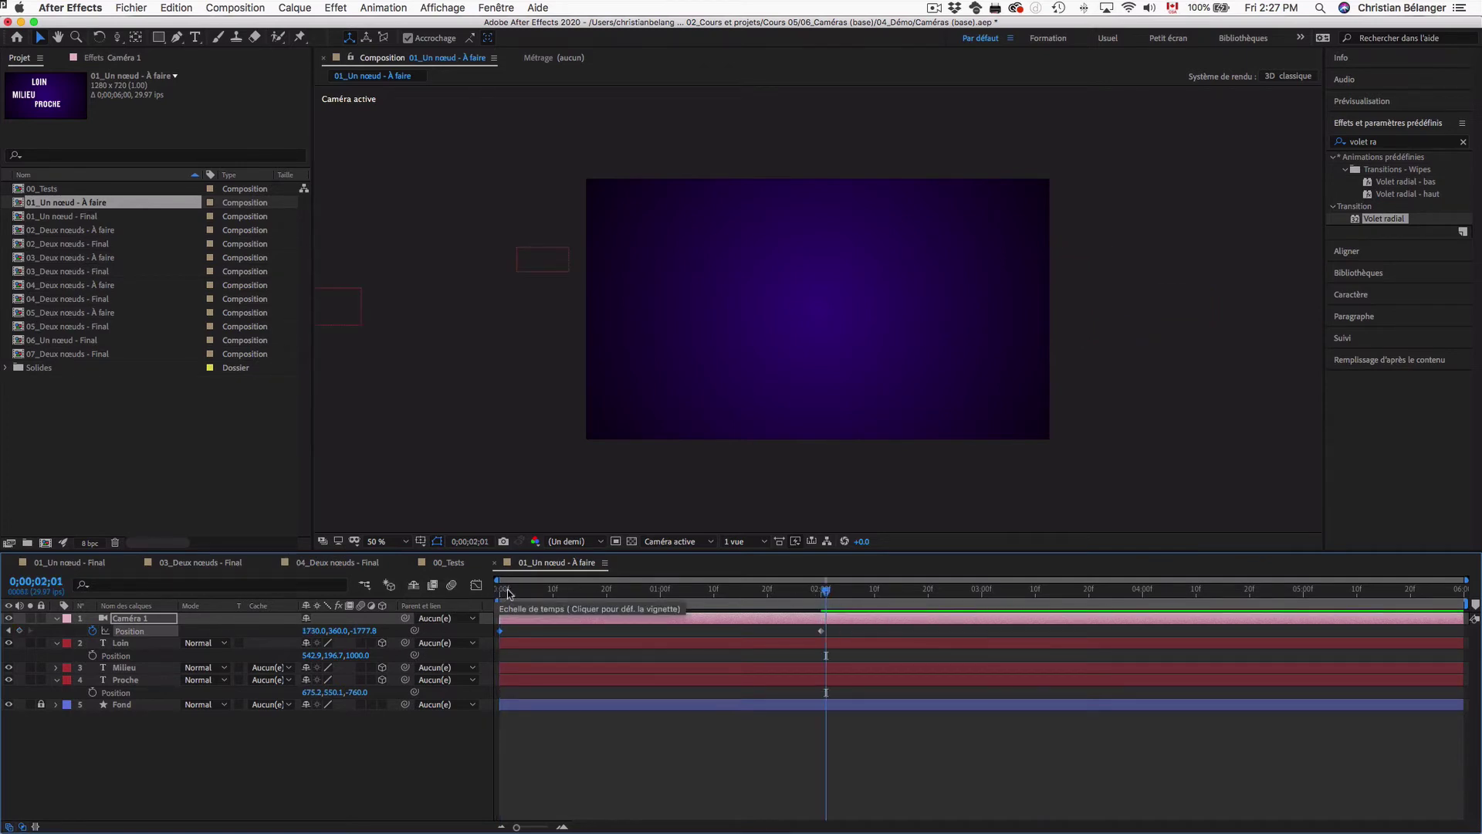
click(498, 590)
key(space)
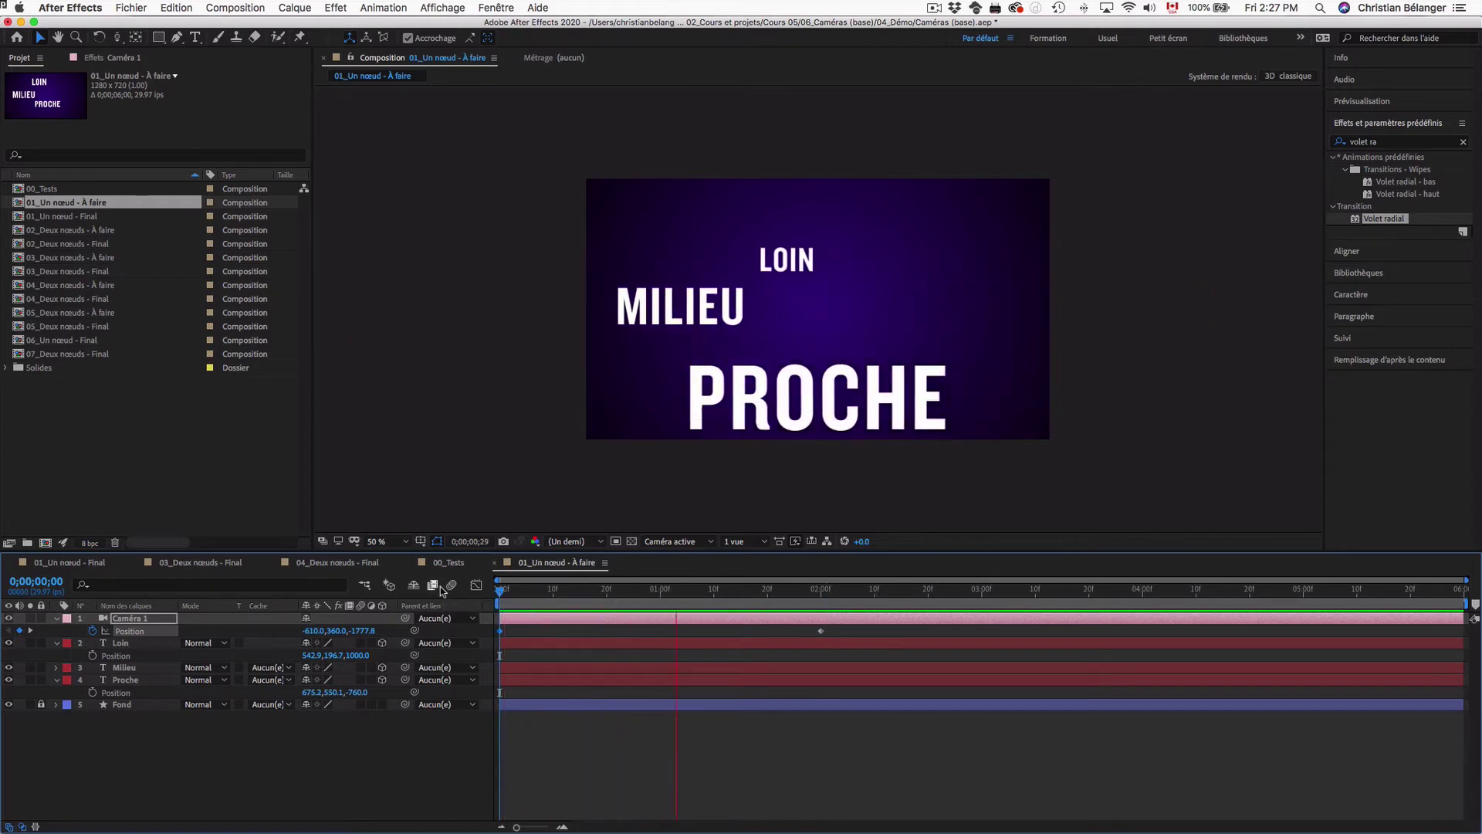
key(space)
drag(815, 593, 466, 588)
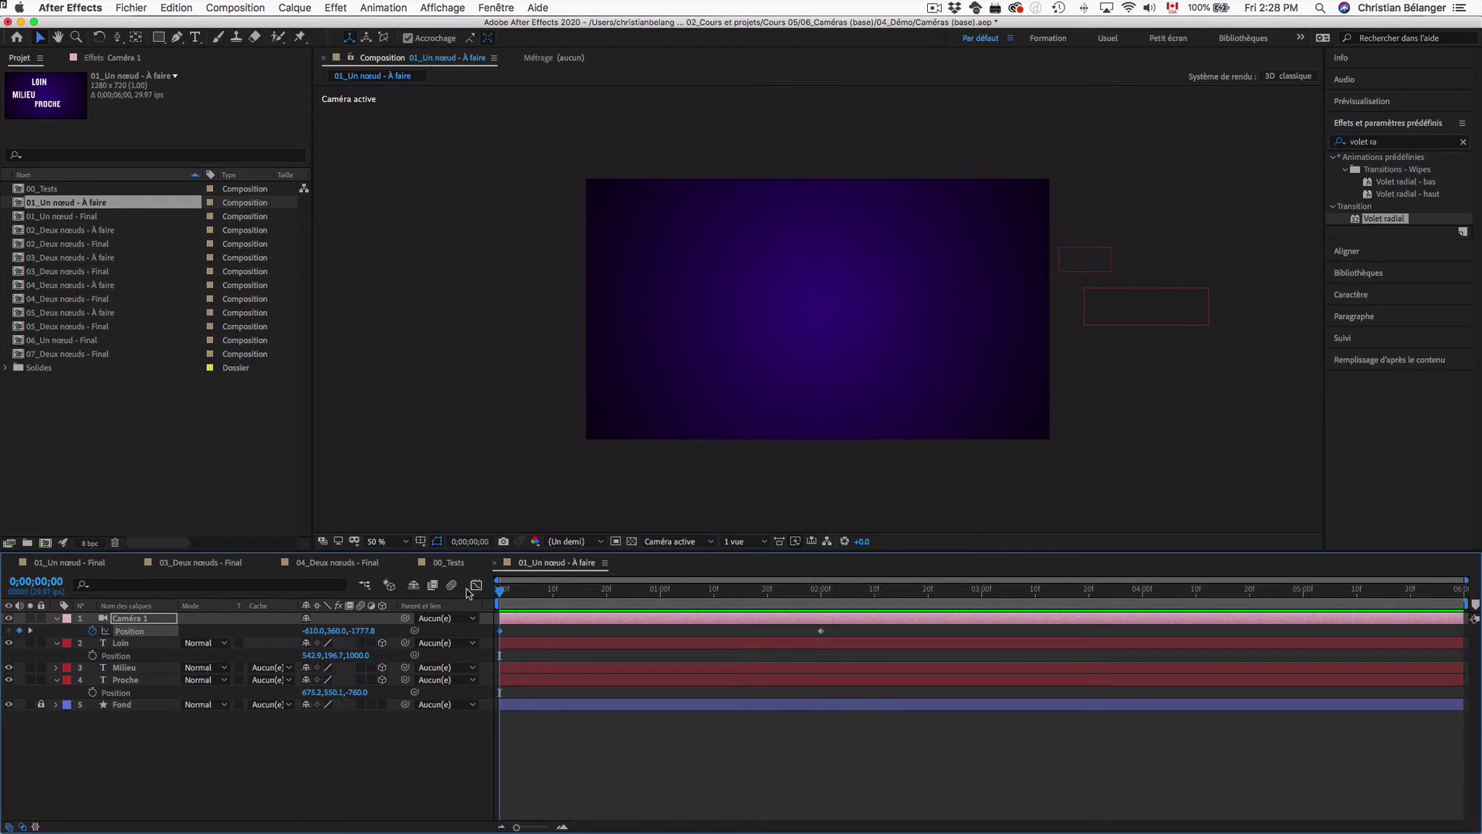
key(space)
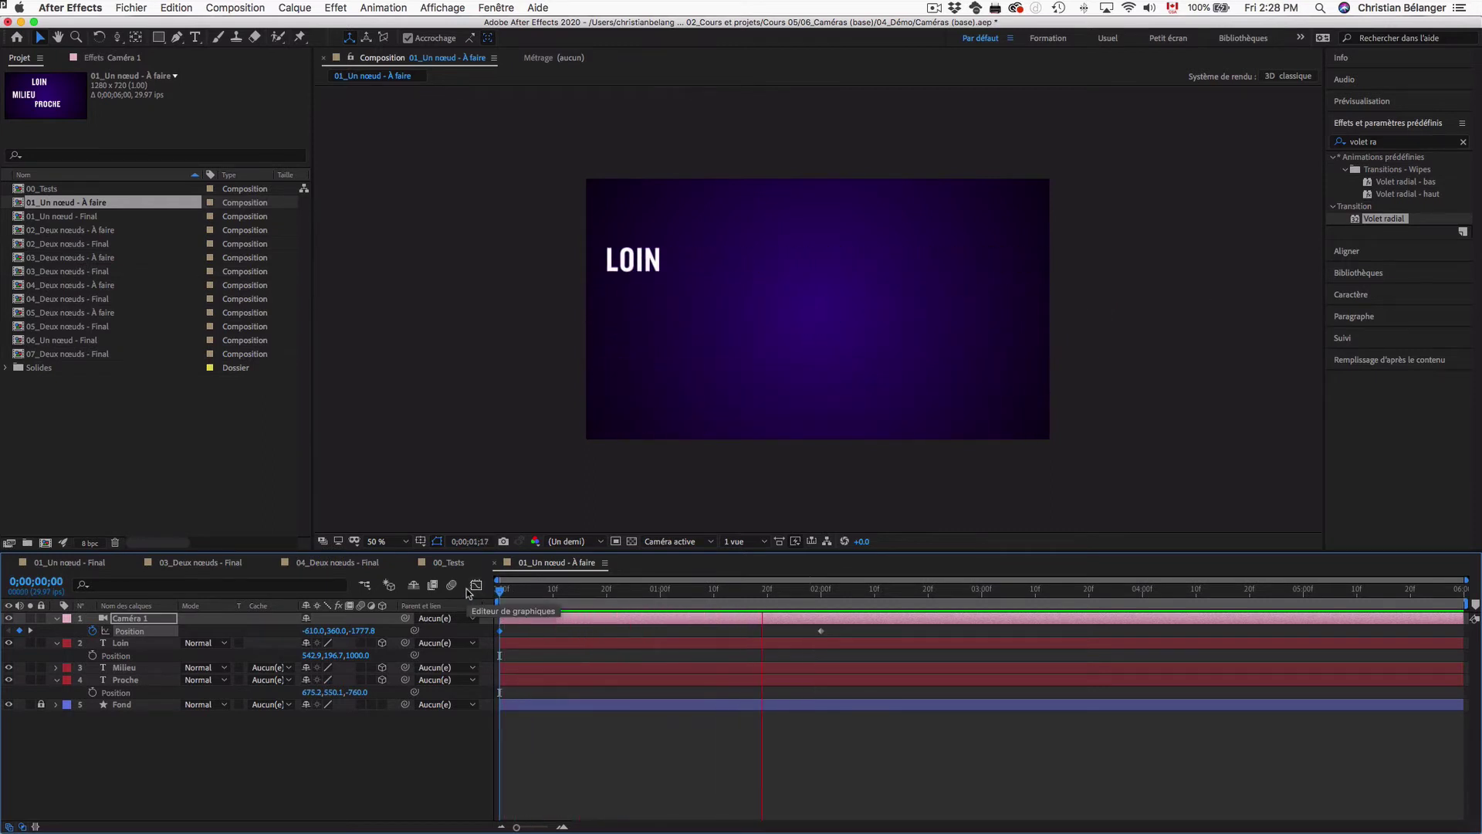
key(space)
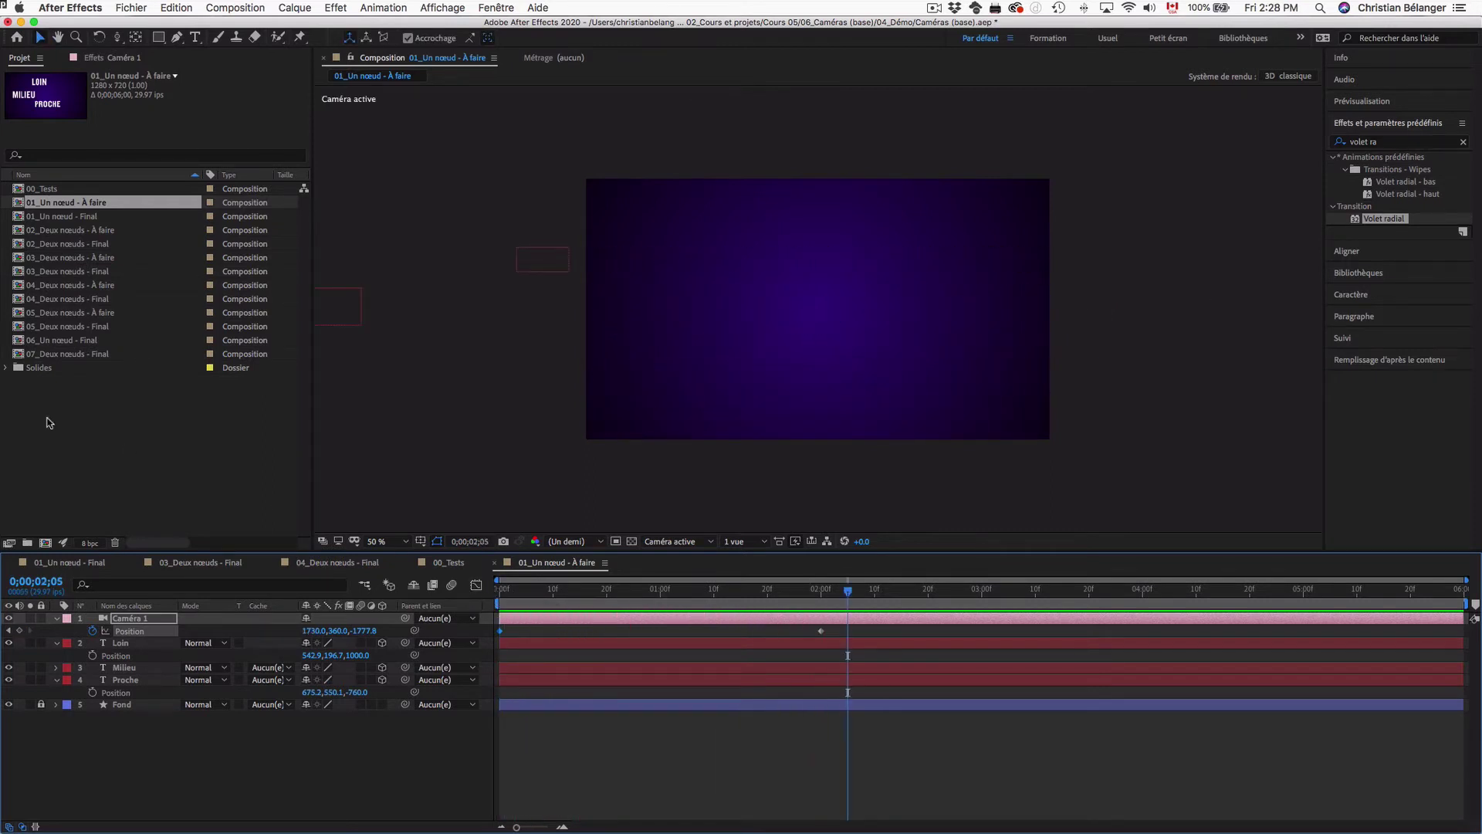
Open the 02_Deux nœuds - Final composition, preview its animation and return to the first frame
double_click(68, 245)
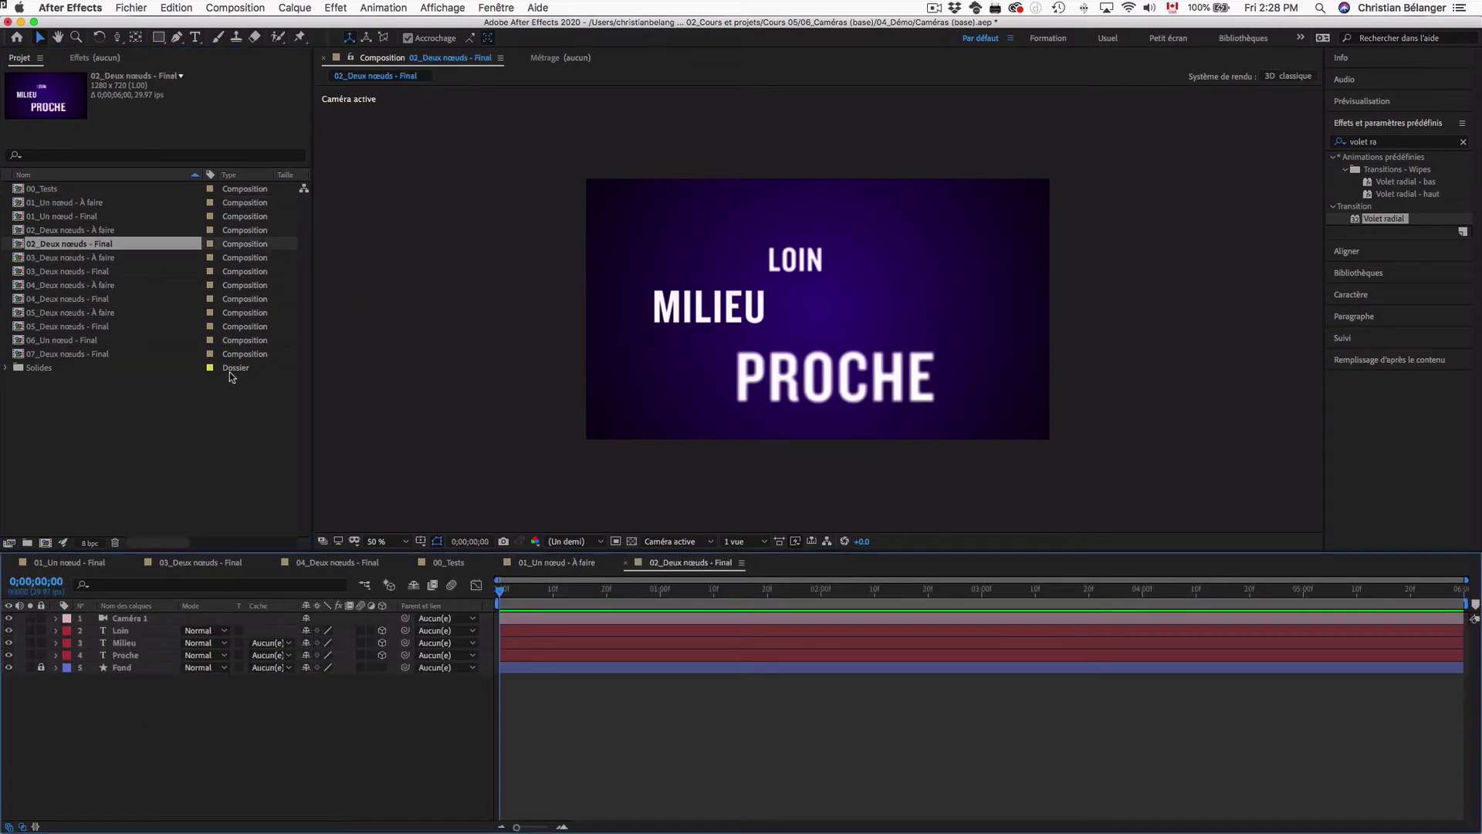
key(space)
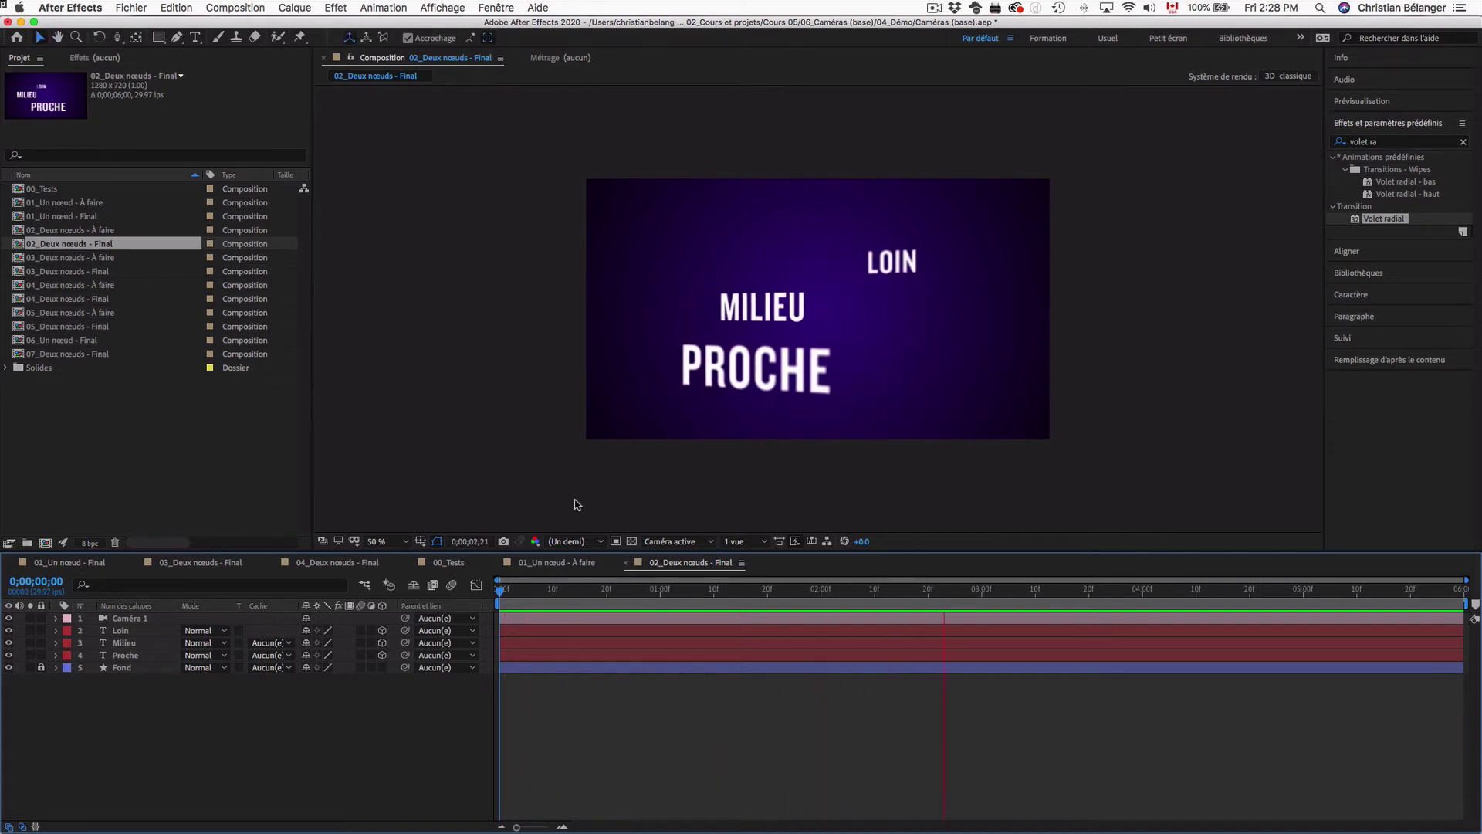
key(space)
drag(1063, 592, 465, 578)
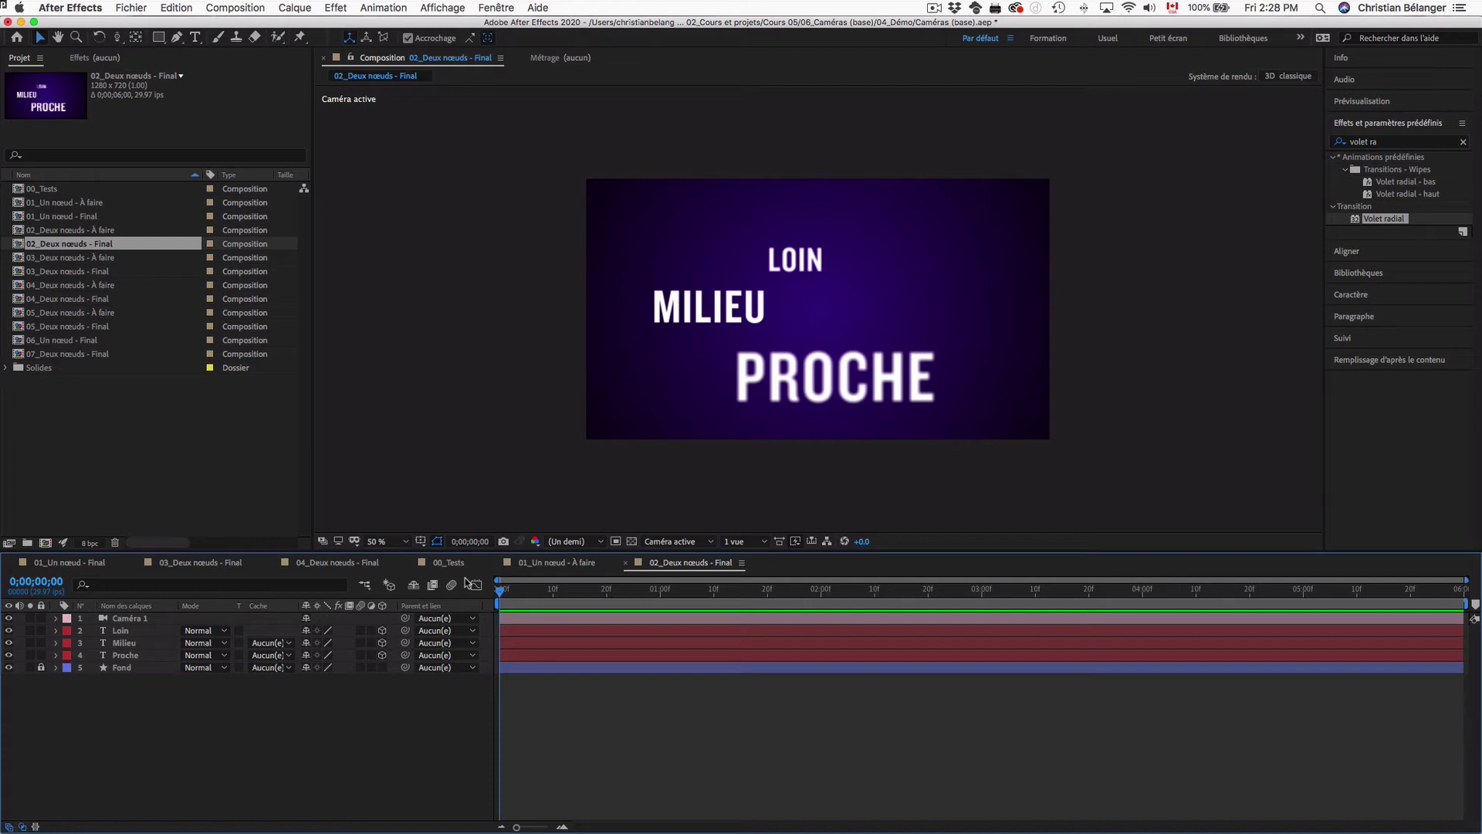
Open the 02_Deux nœuds - À faire composition and make the Loin, Milieu and Proche text layers 3D
double_click(44, 230)
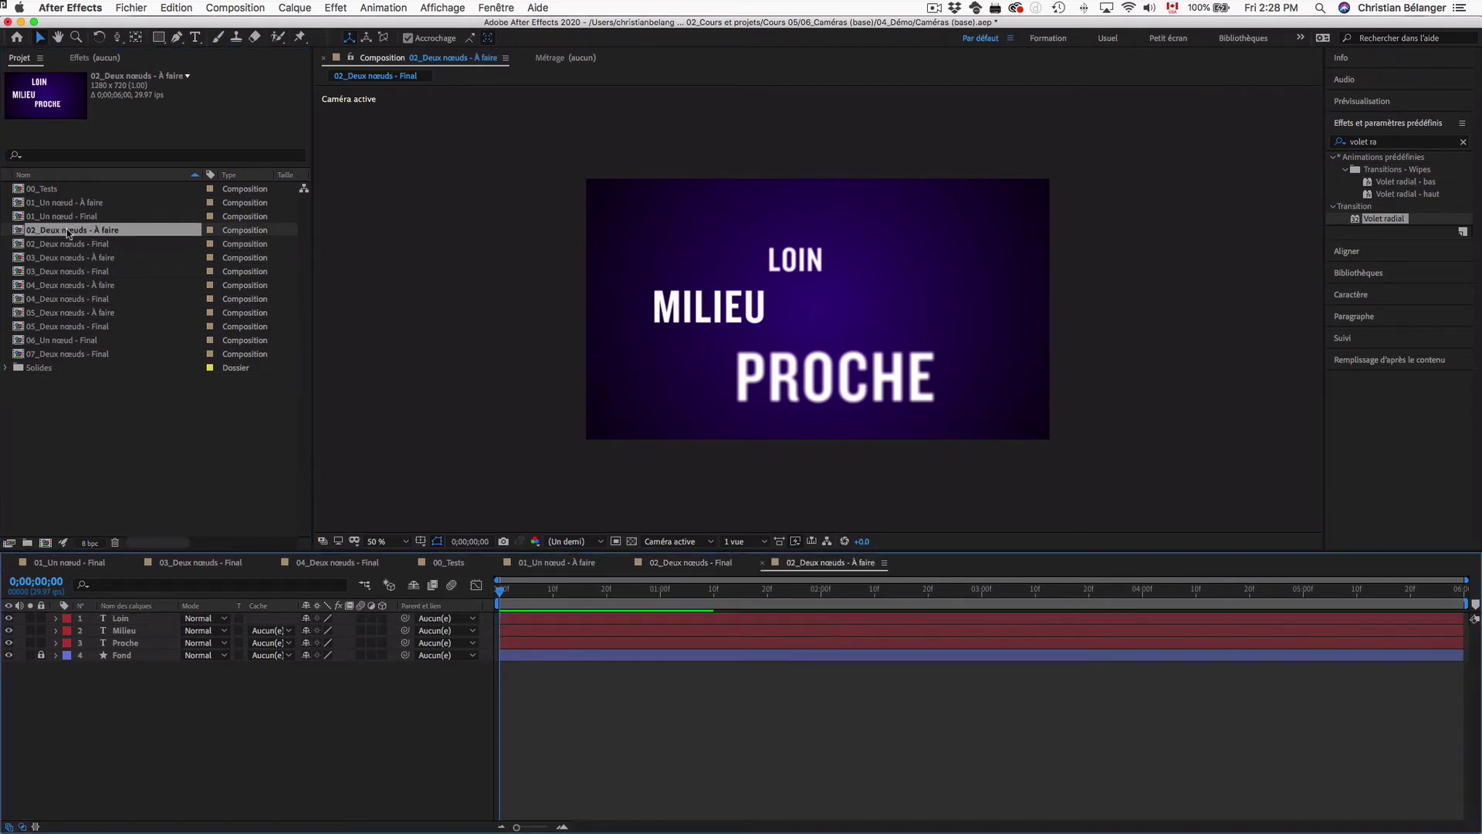
click(149, 620)
shift+click(148, 646)
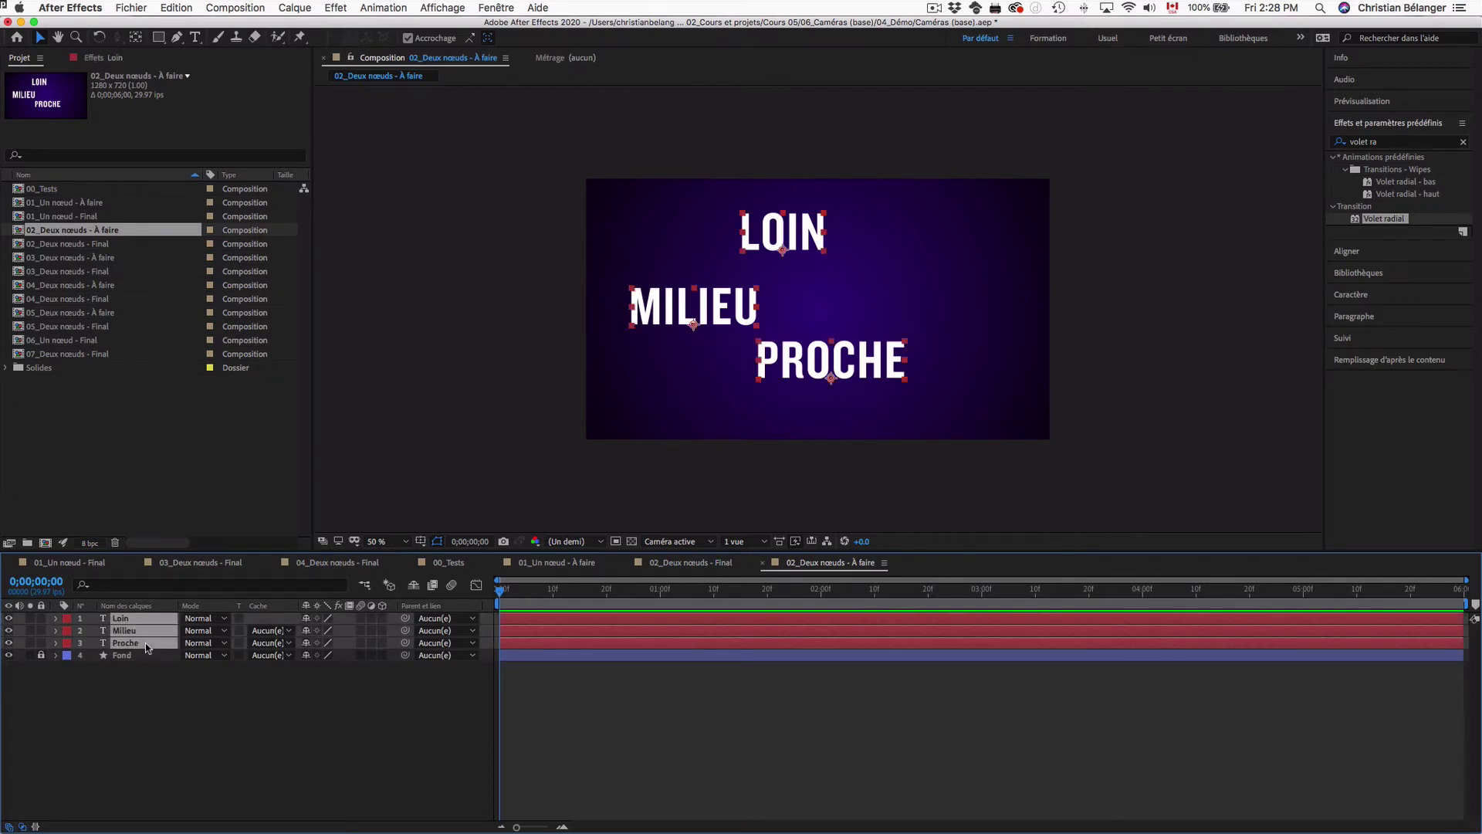
click(382, 618)
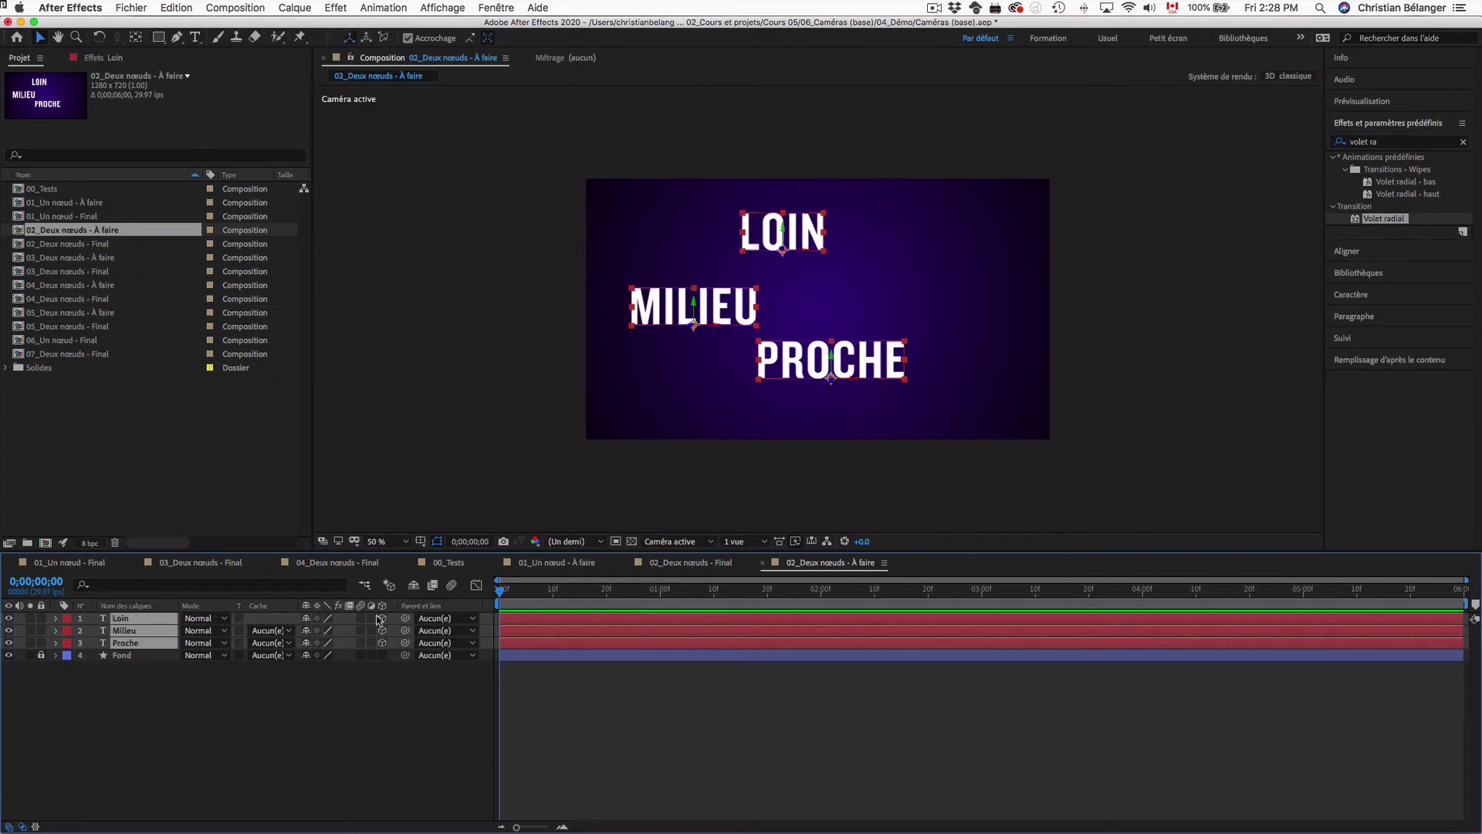
click(133, 686)
Set the Z position of the Loin text layer to 1630 and of the Proche layer to -726
click(147, 618)
super+click(145, 644)
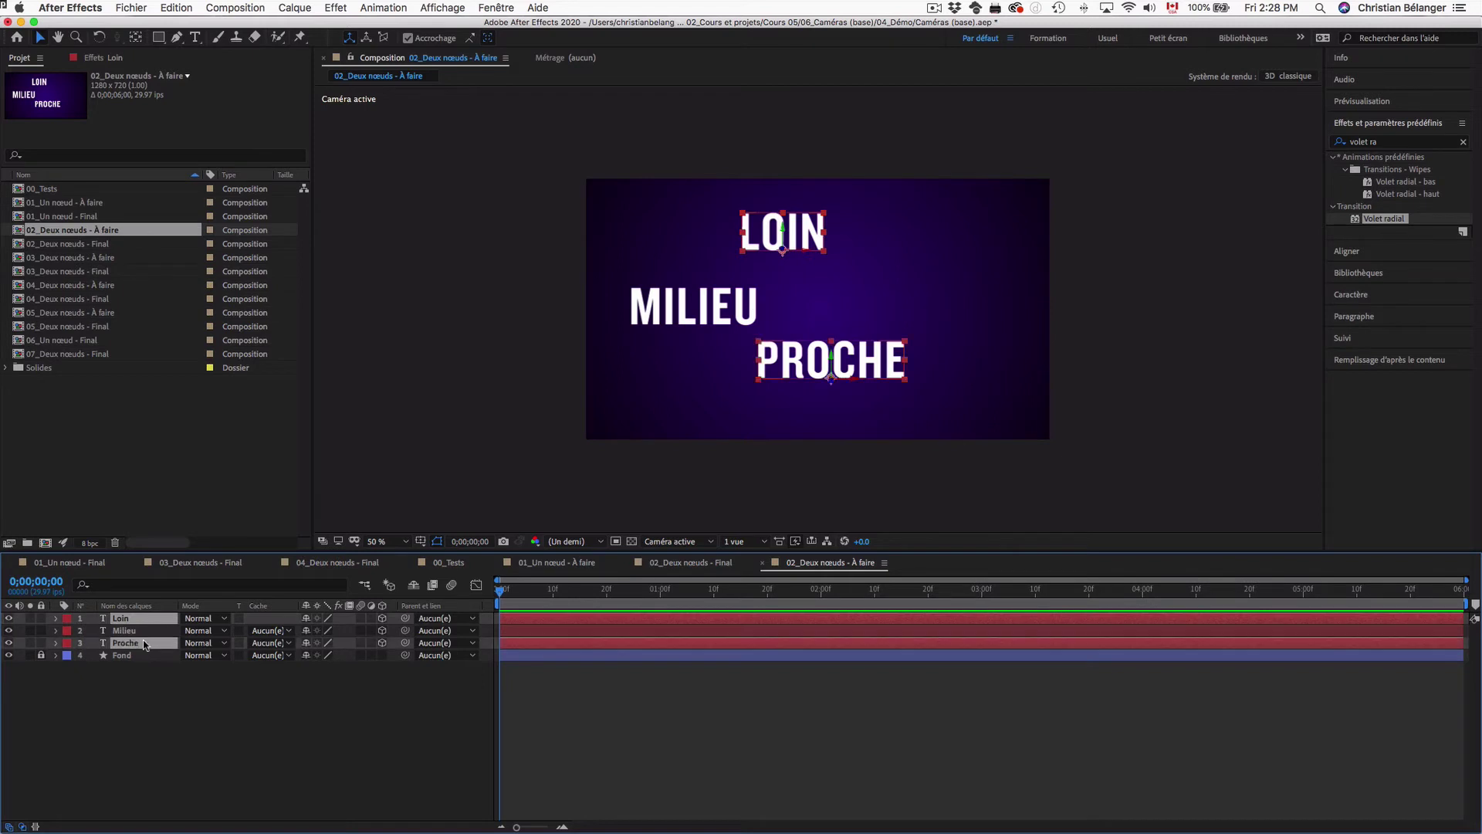
key(p)
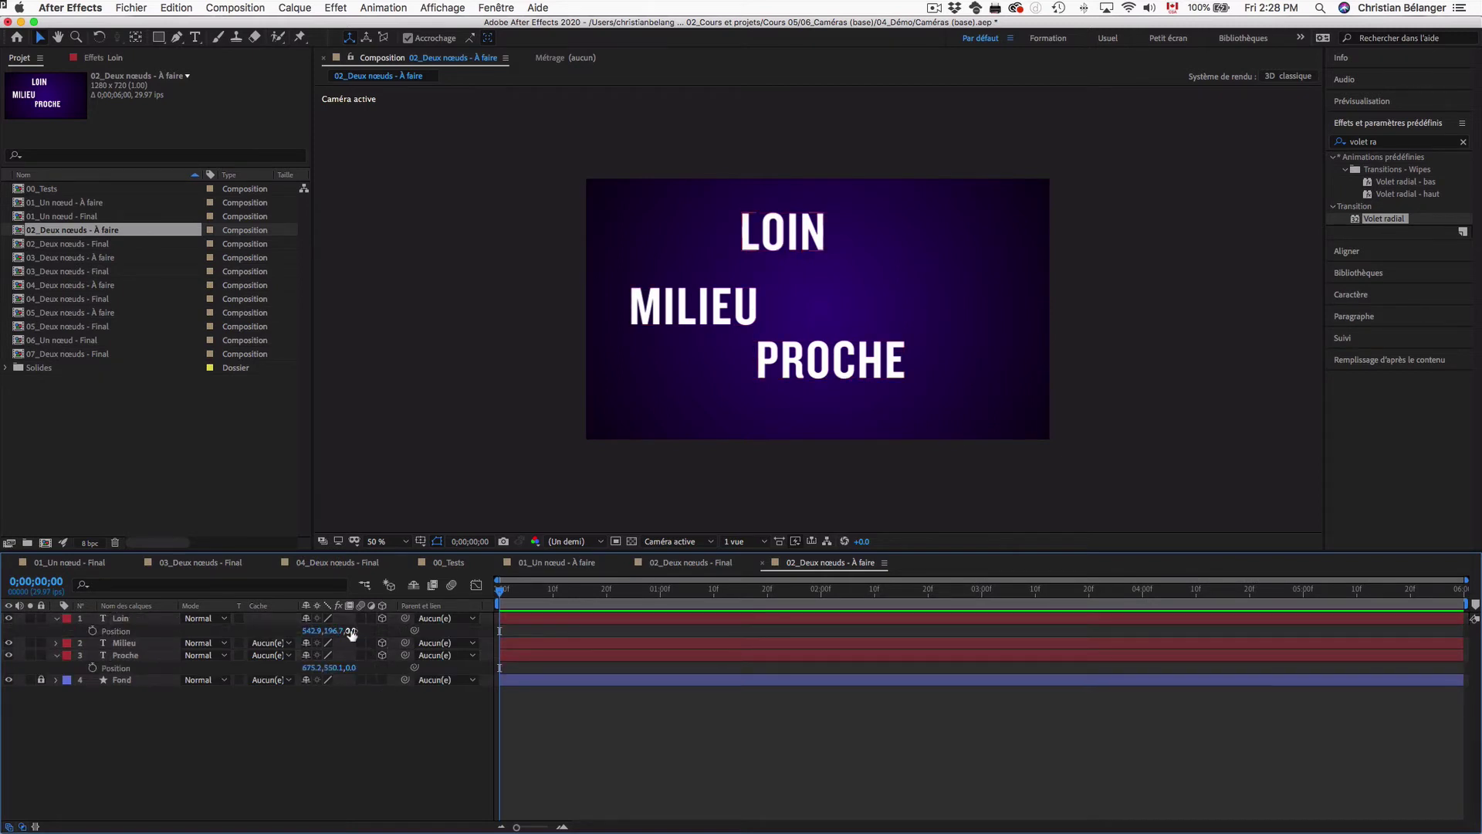
drag(356, 631, 469, 630)
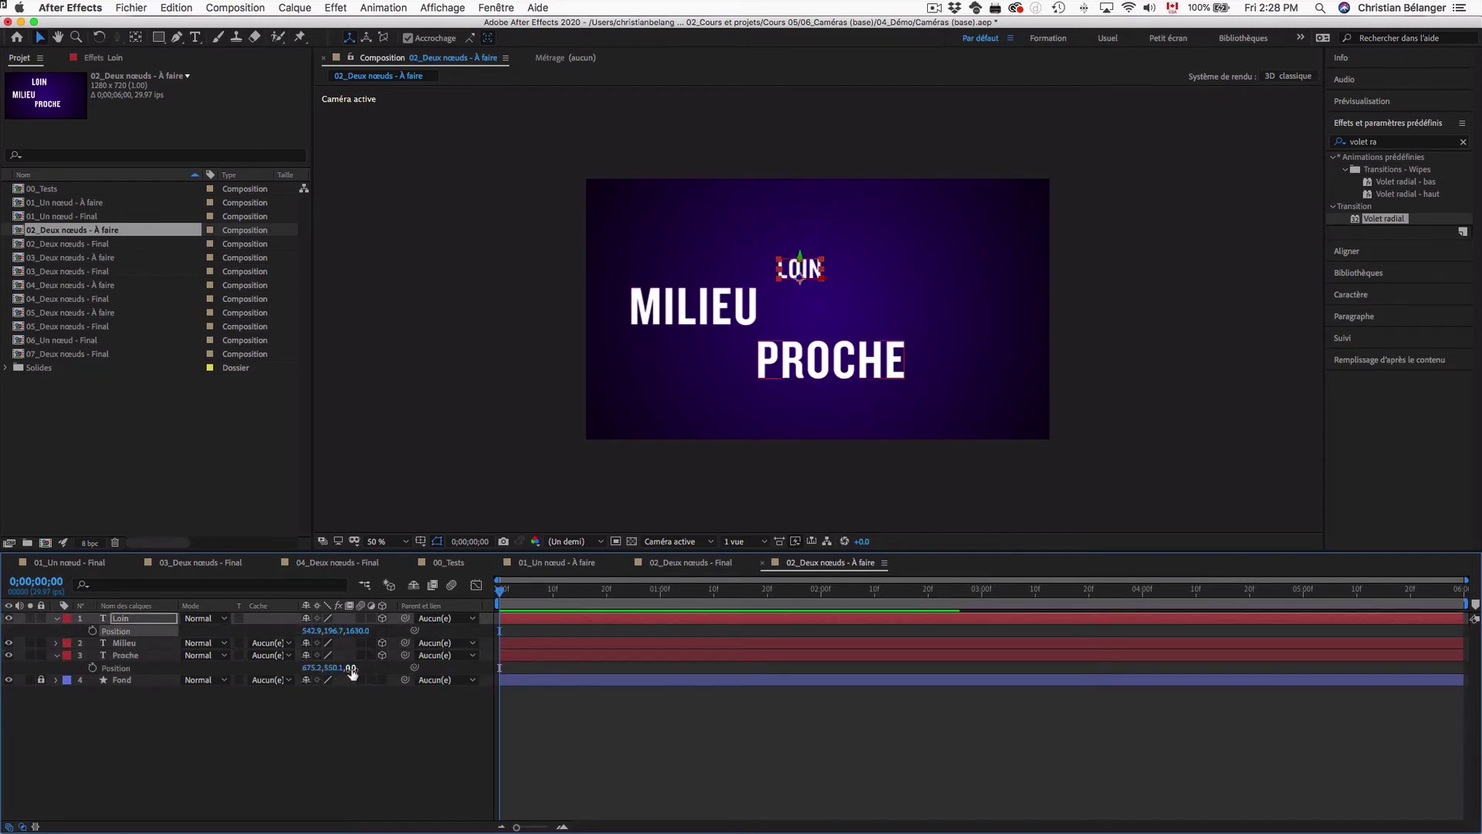
drag(354, 668, 292, 667)
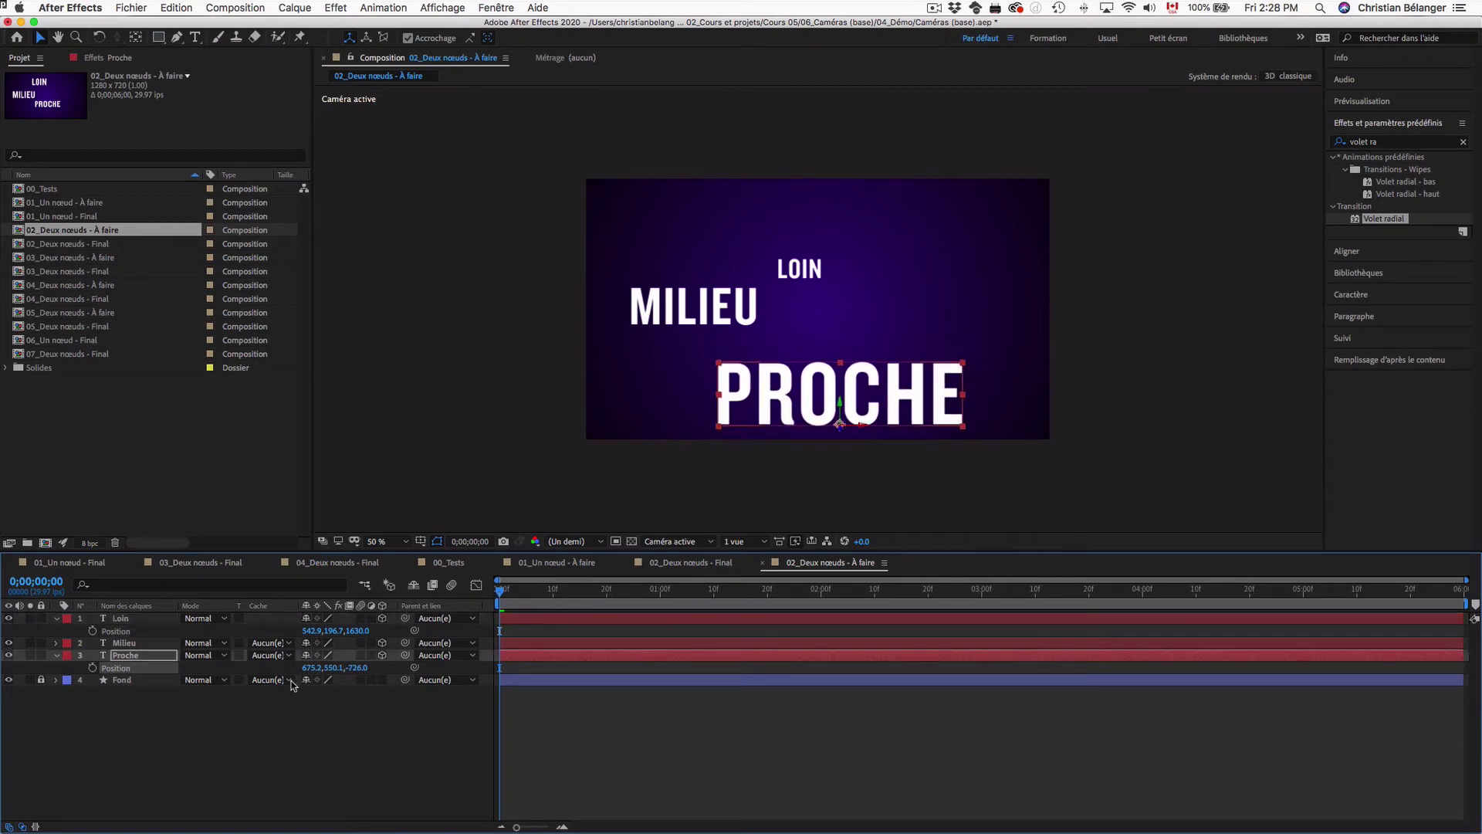
click(293, 729)
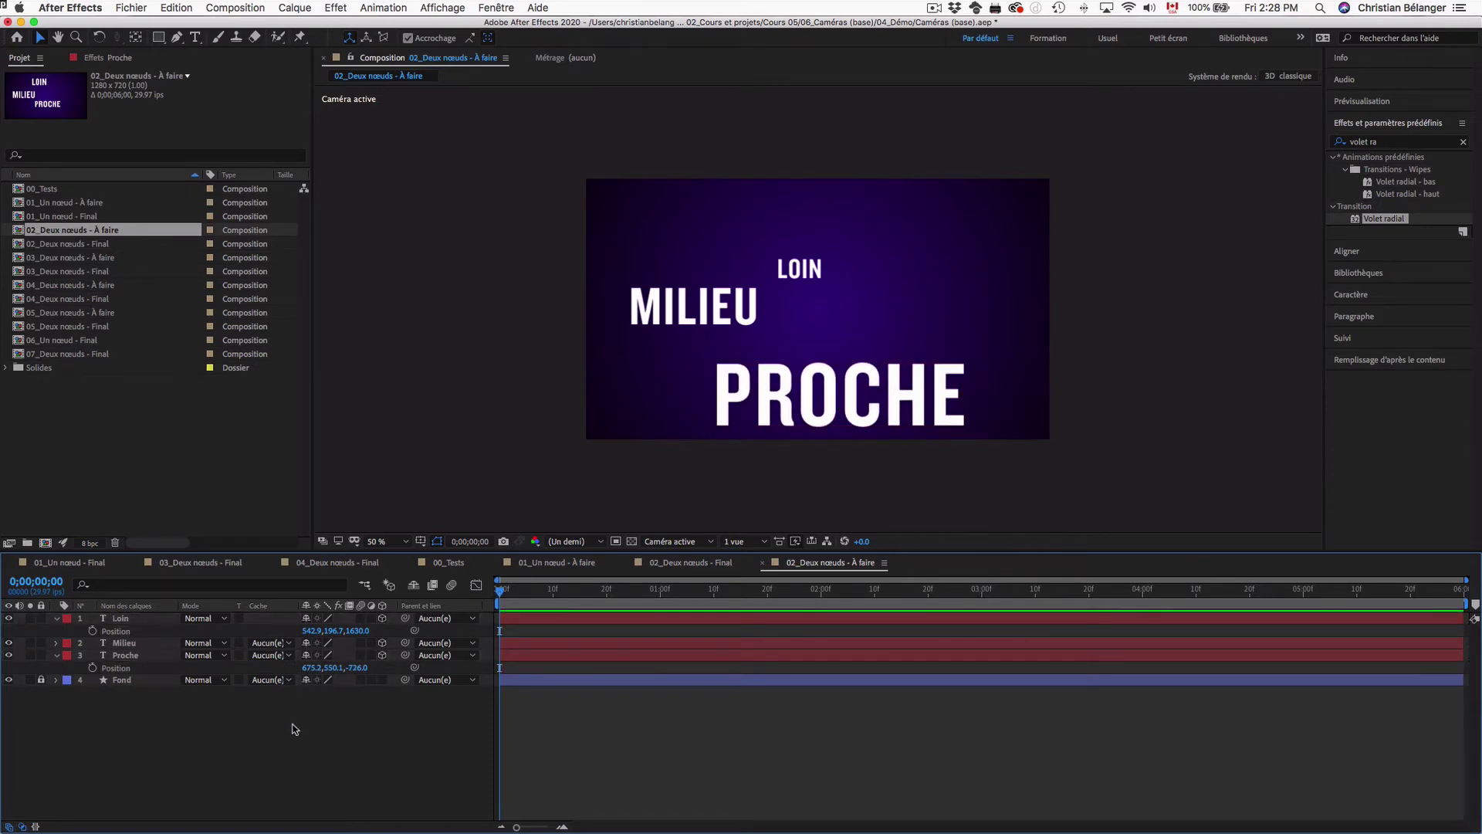
Try moving all three text layers up together by about 70 px, and undo the move
key(super+a)
drag(892, 394, 893, 345)
click(421, 732)
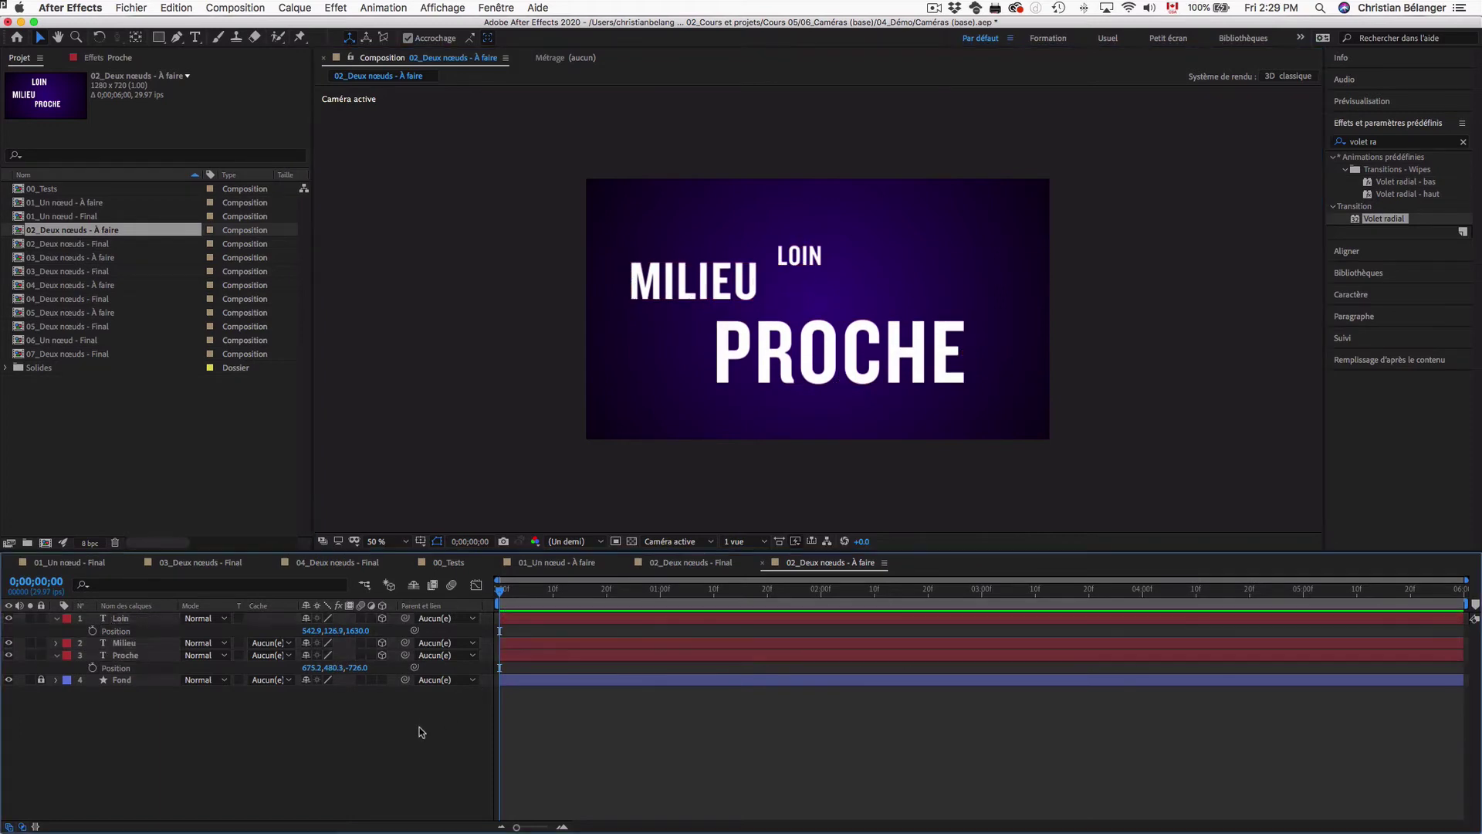
key(super+z)
key(super+z)
click(419, 735)
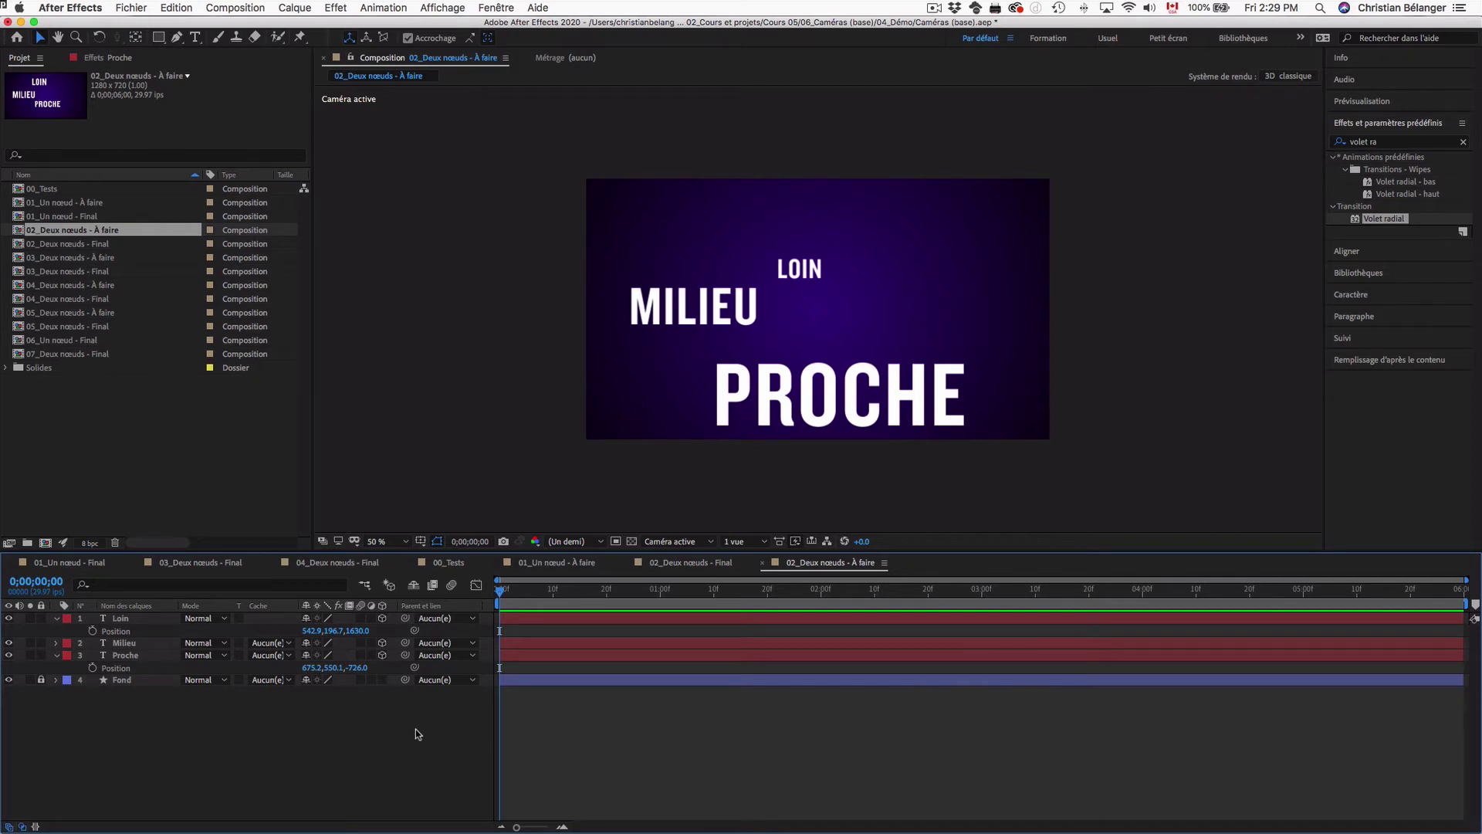
Create a two-node camera named Caméra 1 with the 50 mm preset and depth of field enabled
click(294, 8)
mouse_move(309, 25)
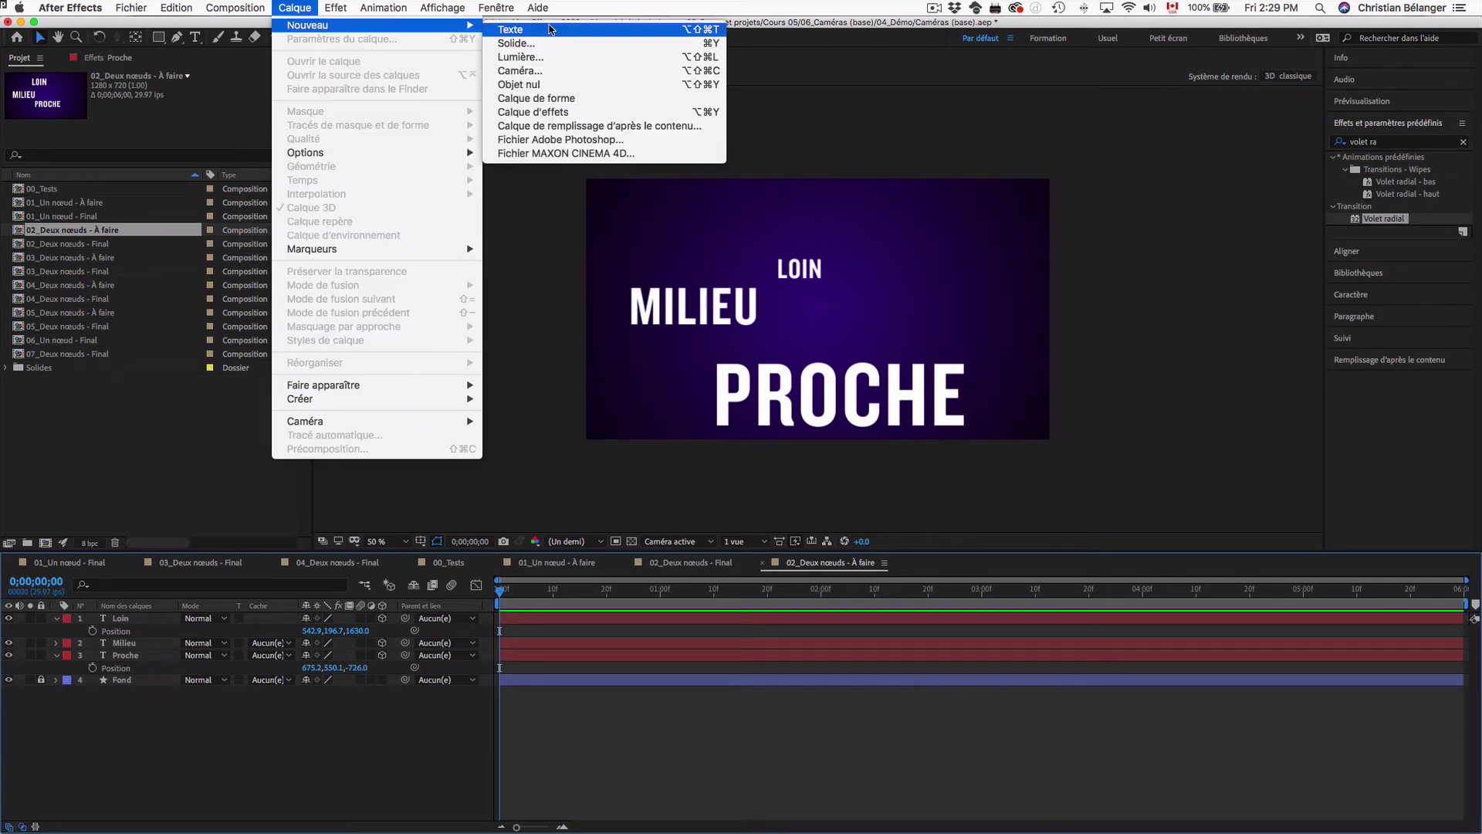
click(544, 70)
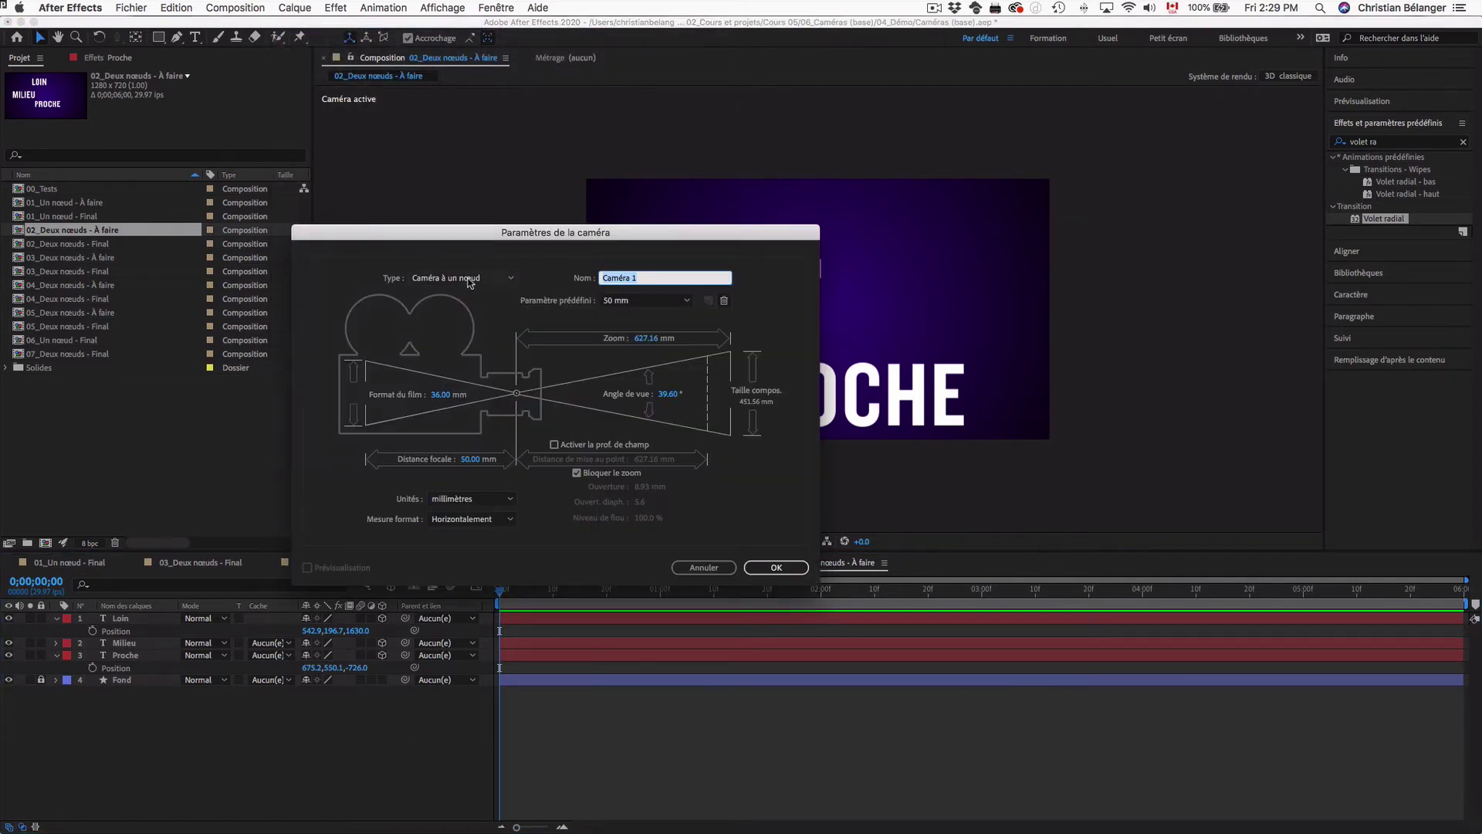
click(469, 283)
click(463, 313)
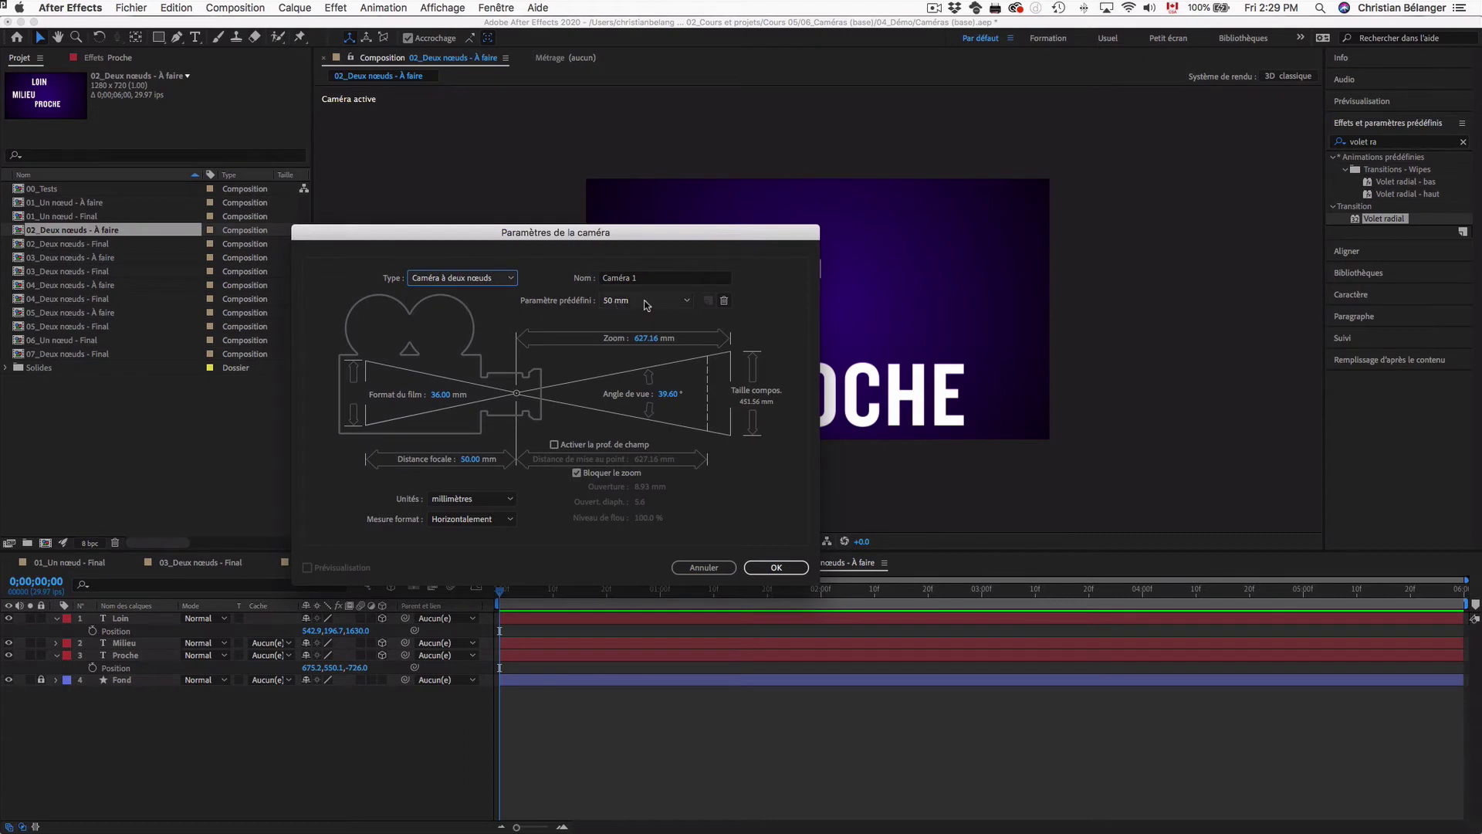
click(554, 444)
click(795, 570)
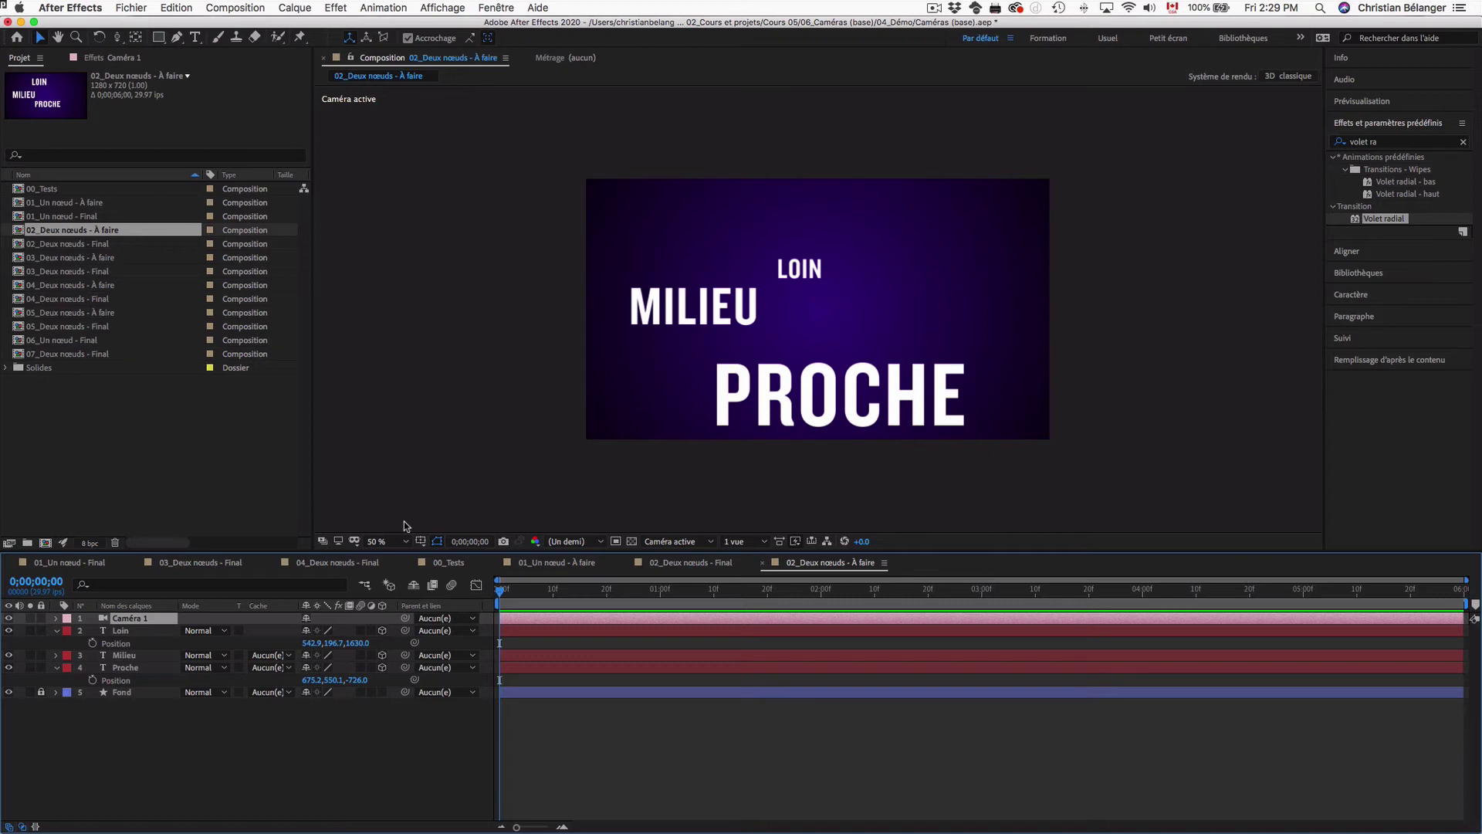
Set the blur level of Caméra 1 to 200% in its camera settings
key(super+shift+y)
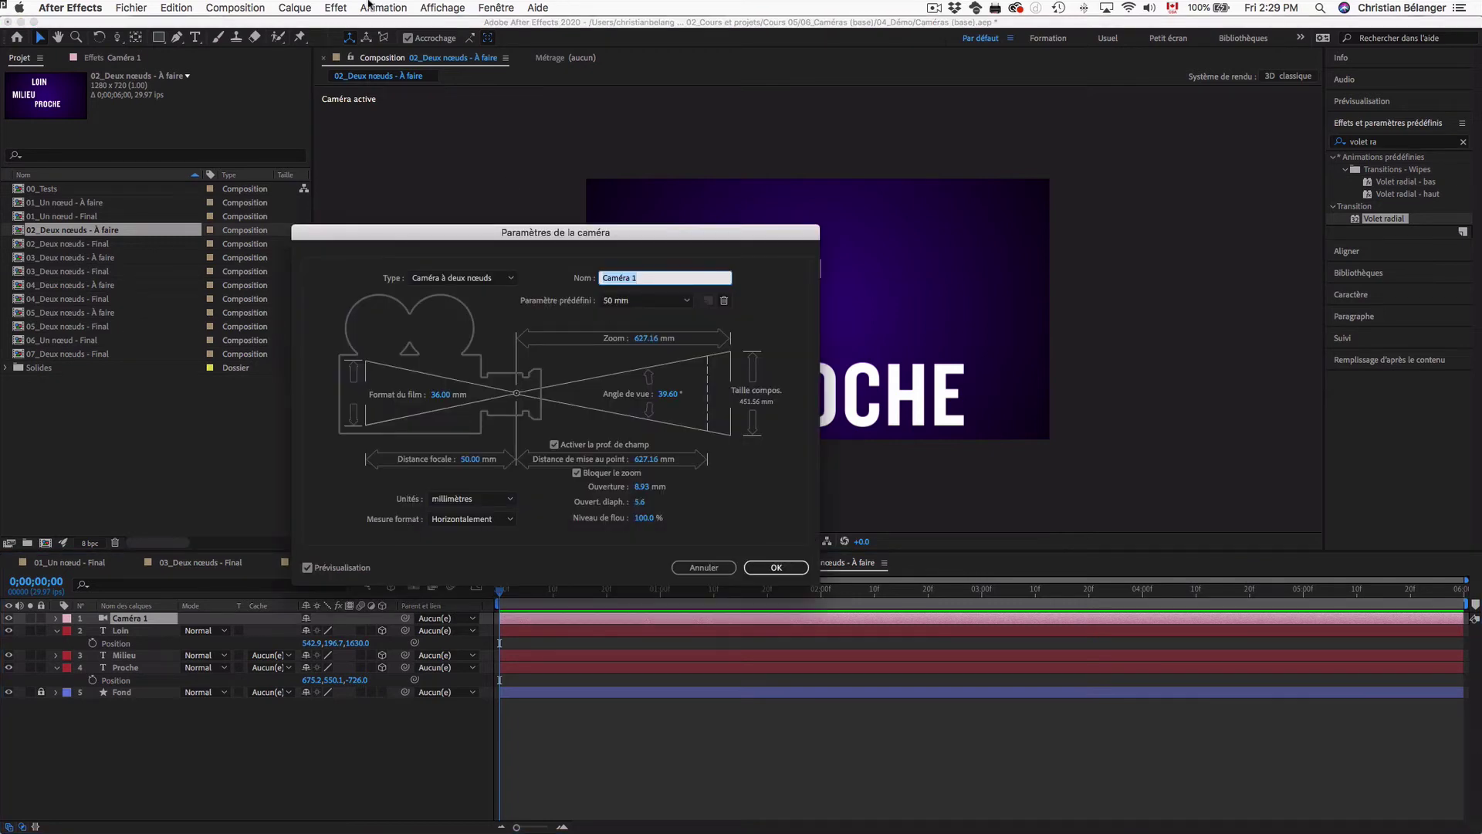
click(293, 7)
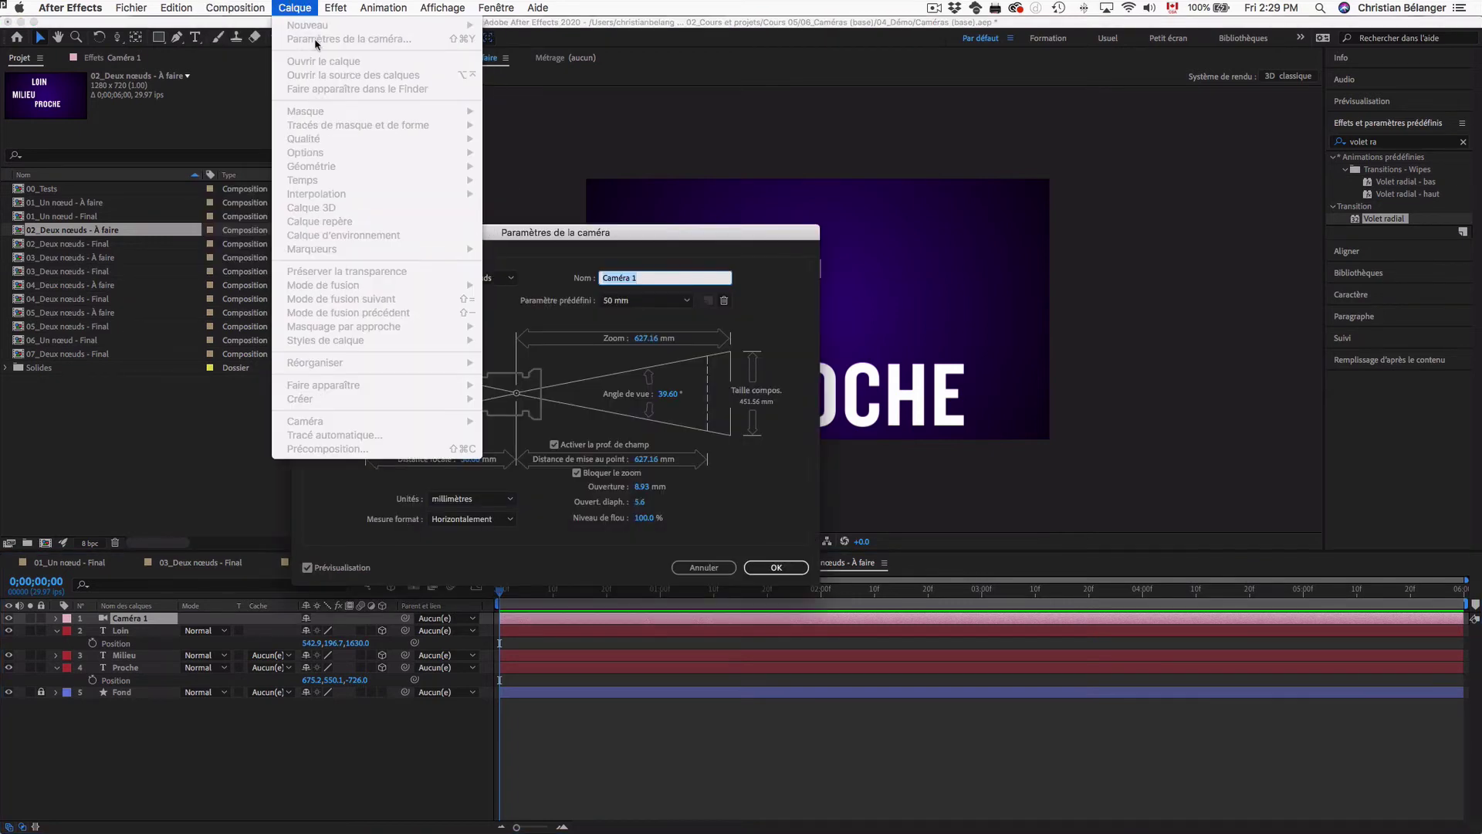
click(575, 105)
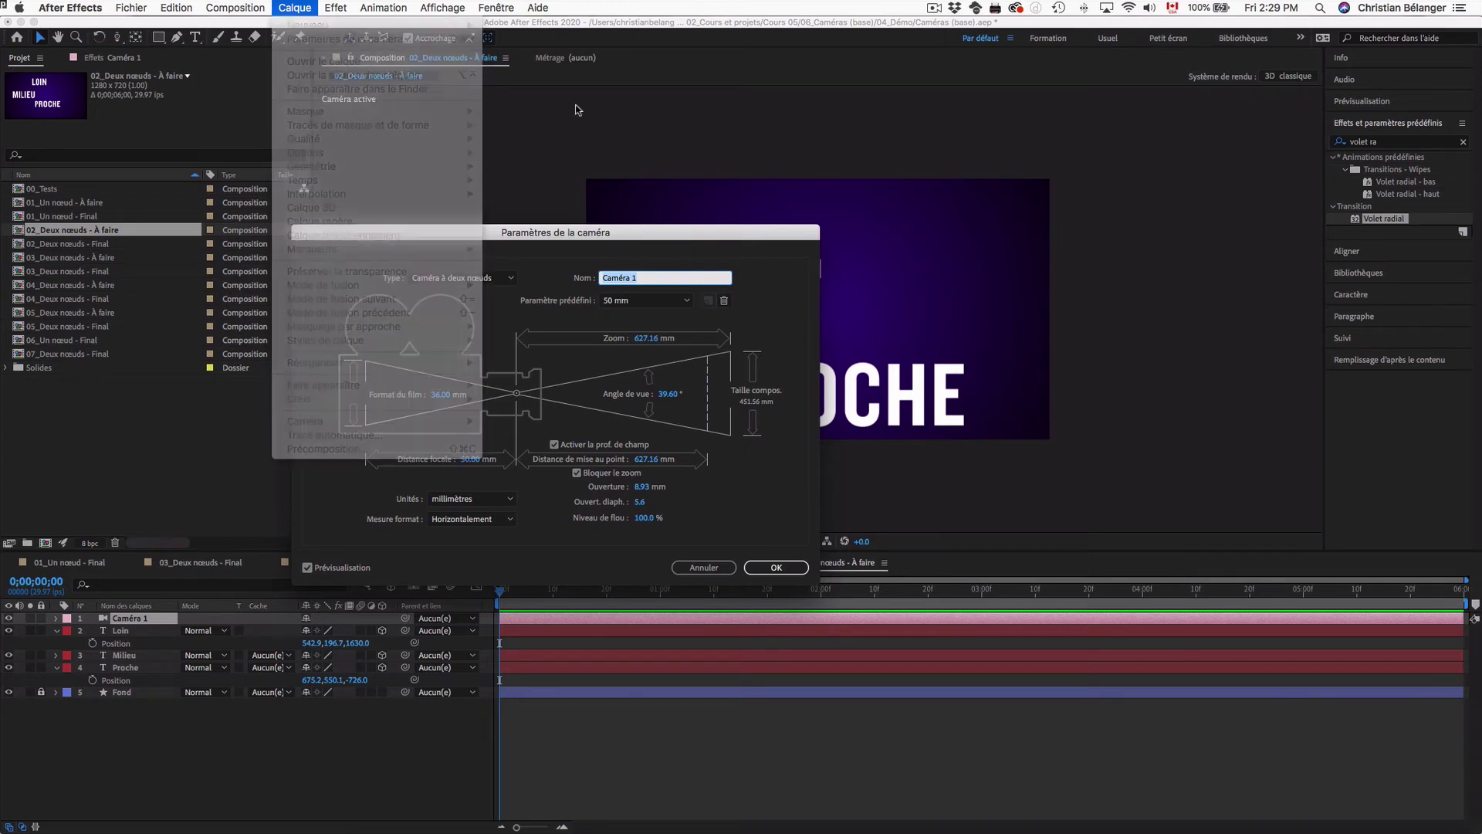
click(641, 518)
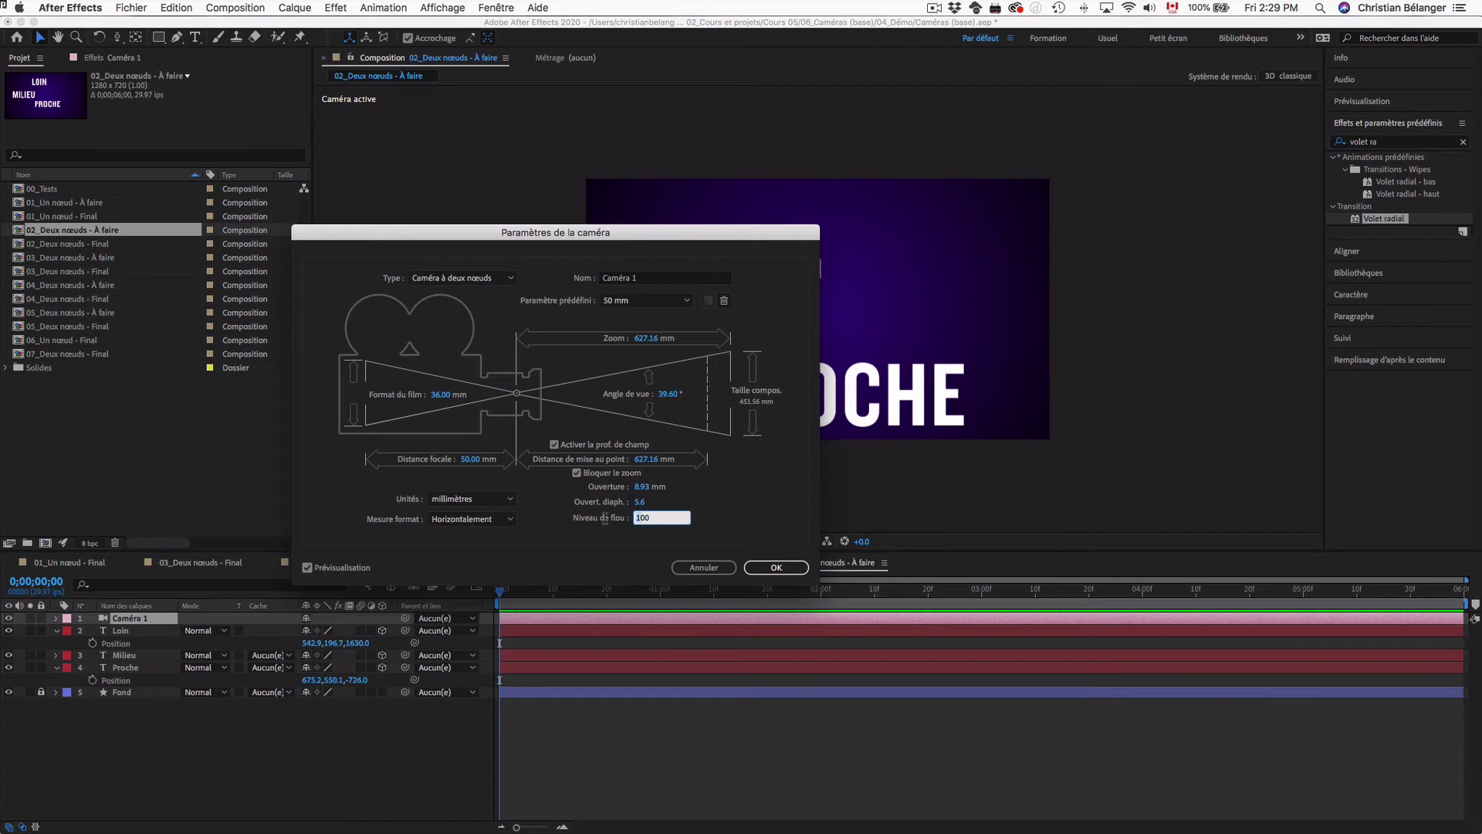
text(200)
key(Return)
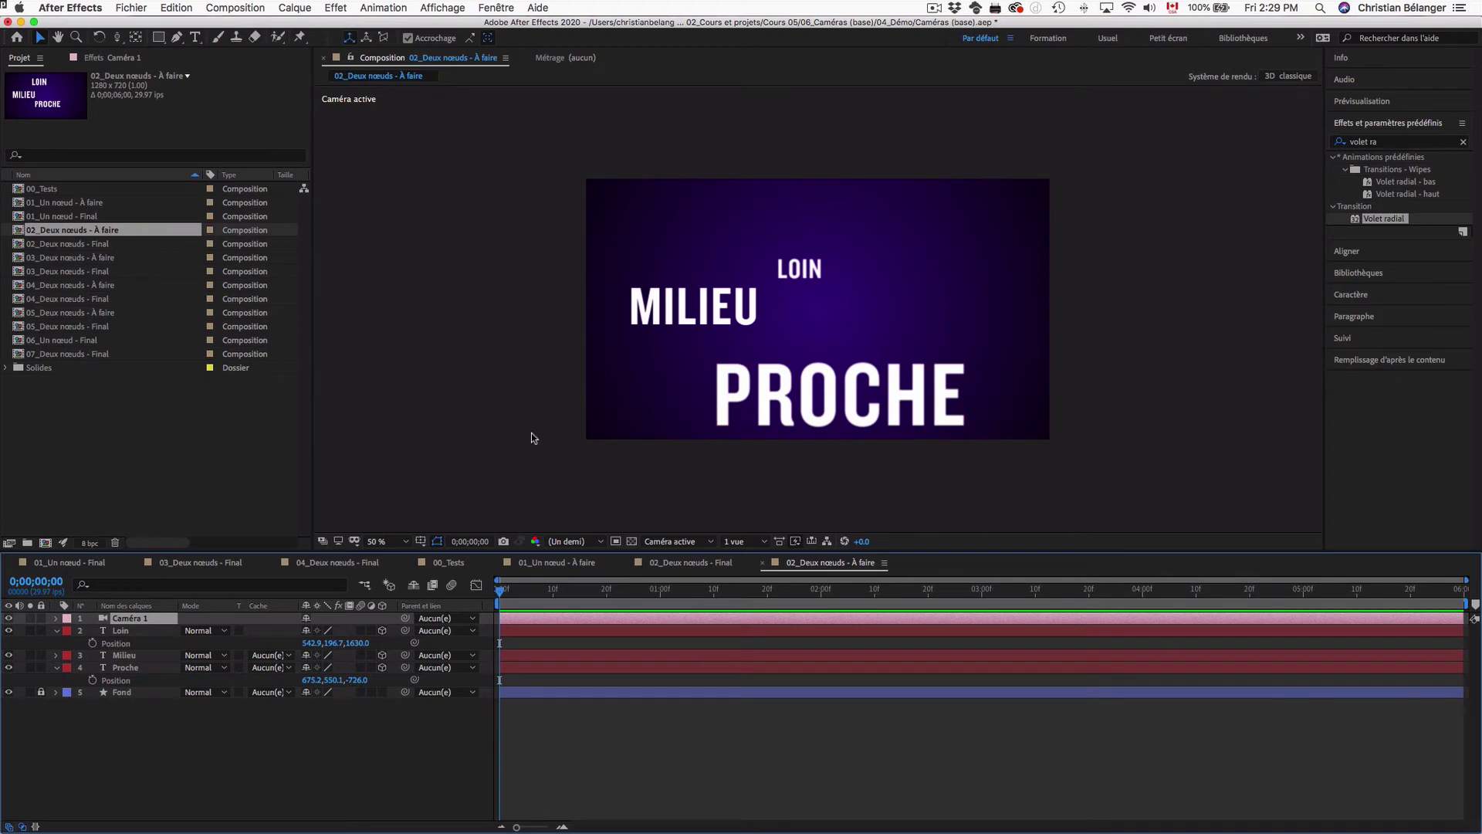
Set the f-stop of Caméra 1 to 1.8 in its camera settings
key(super+shift+y)
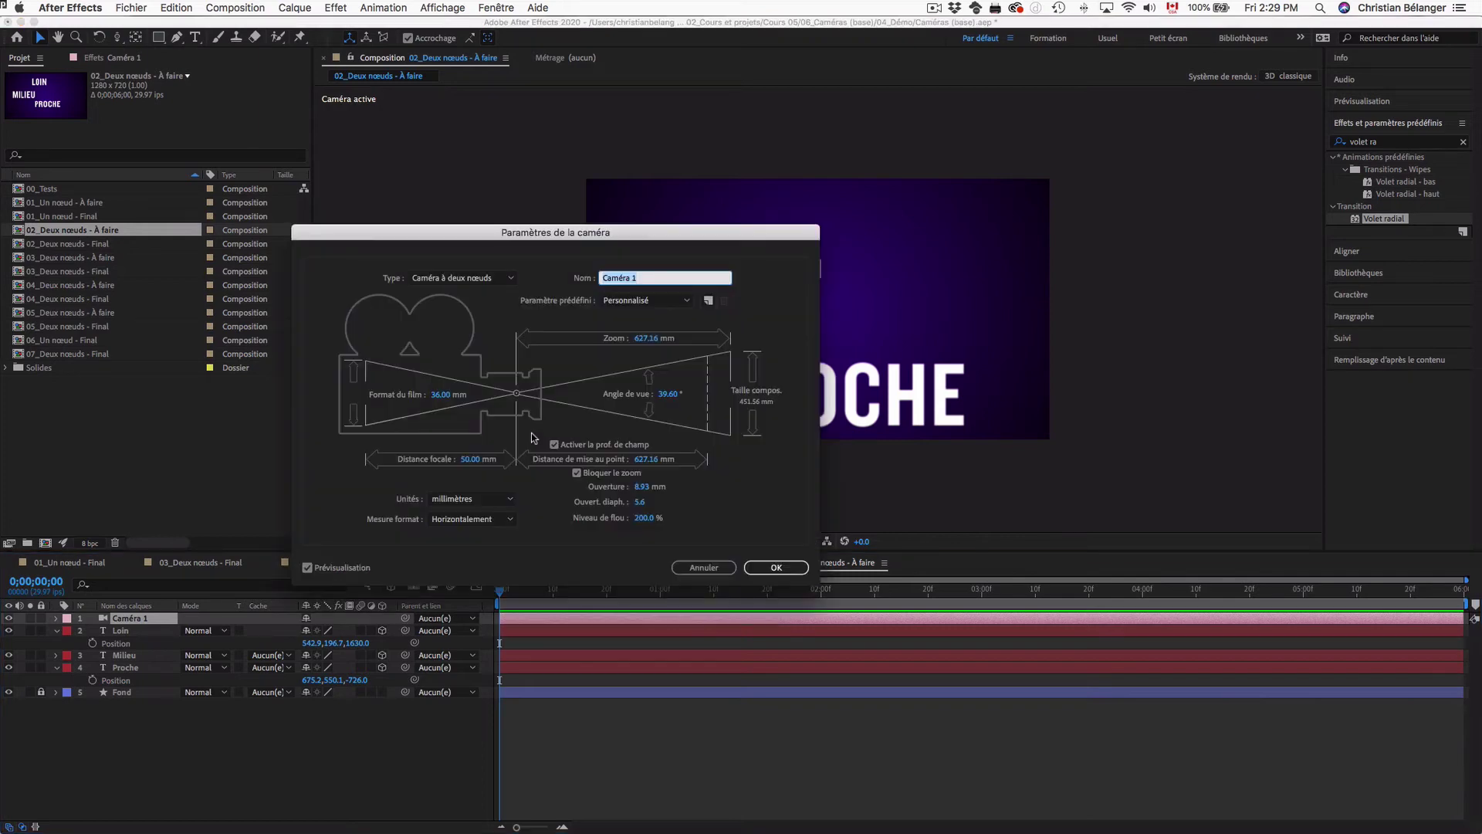
click(642, 502)
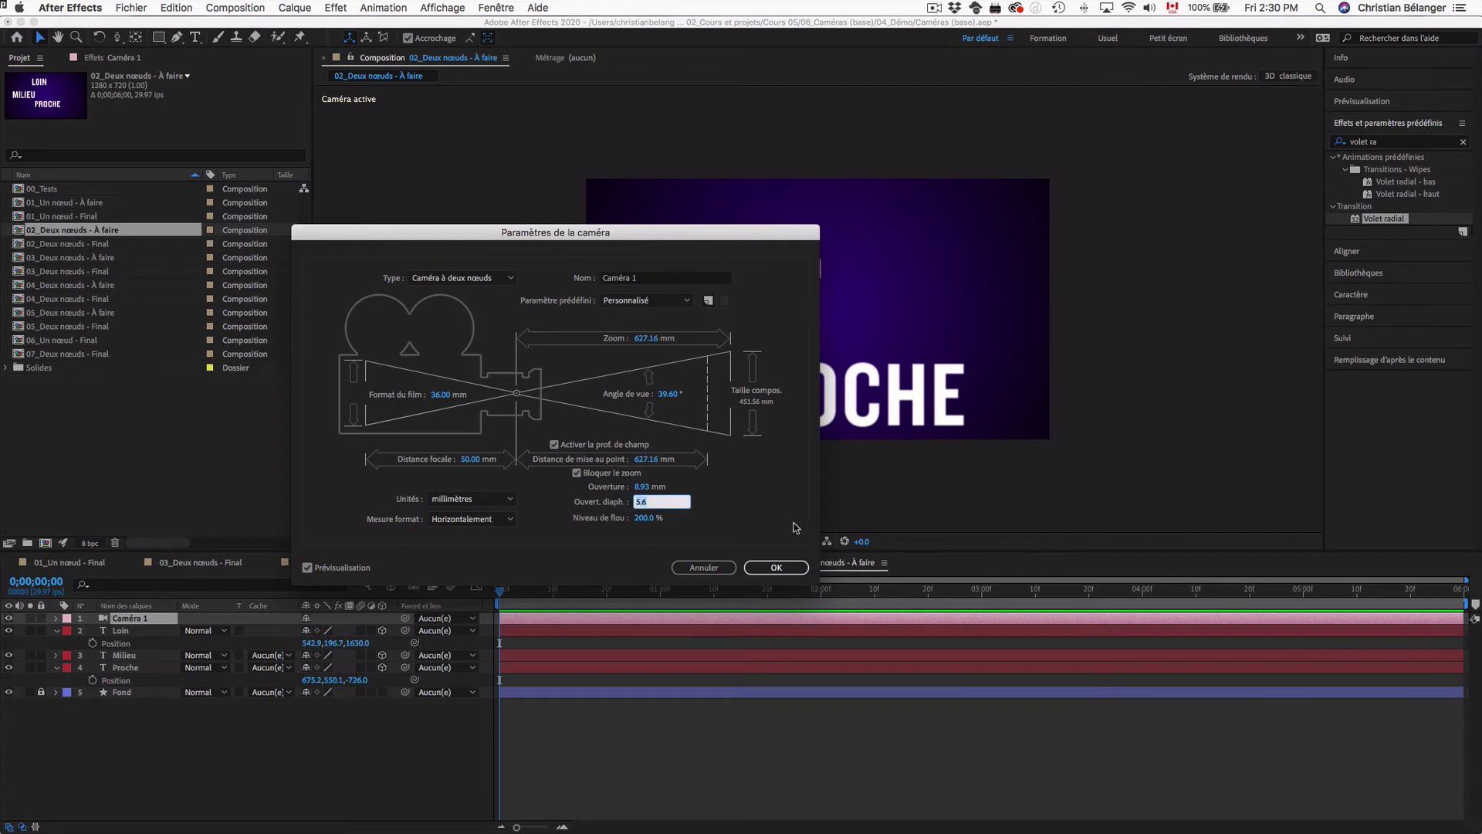
text(1.8)
key(Tab)
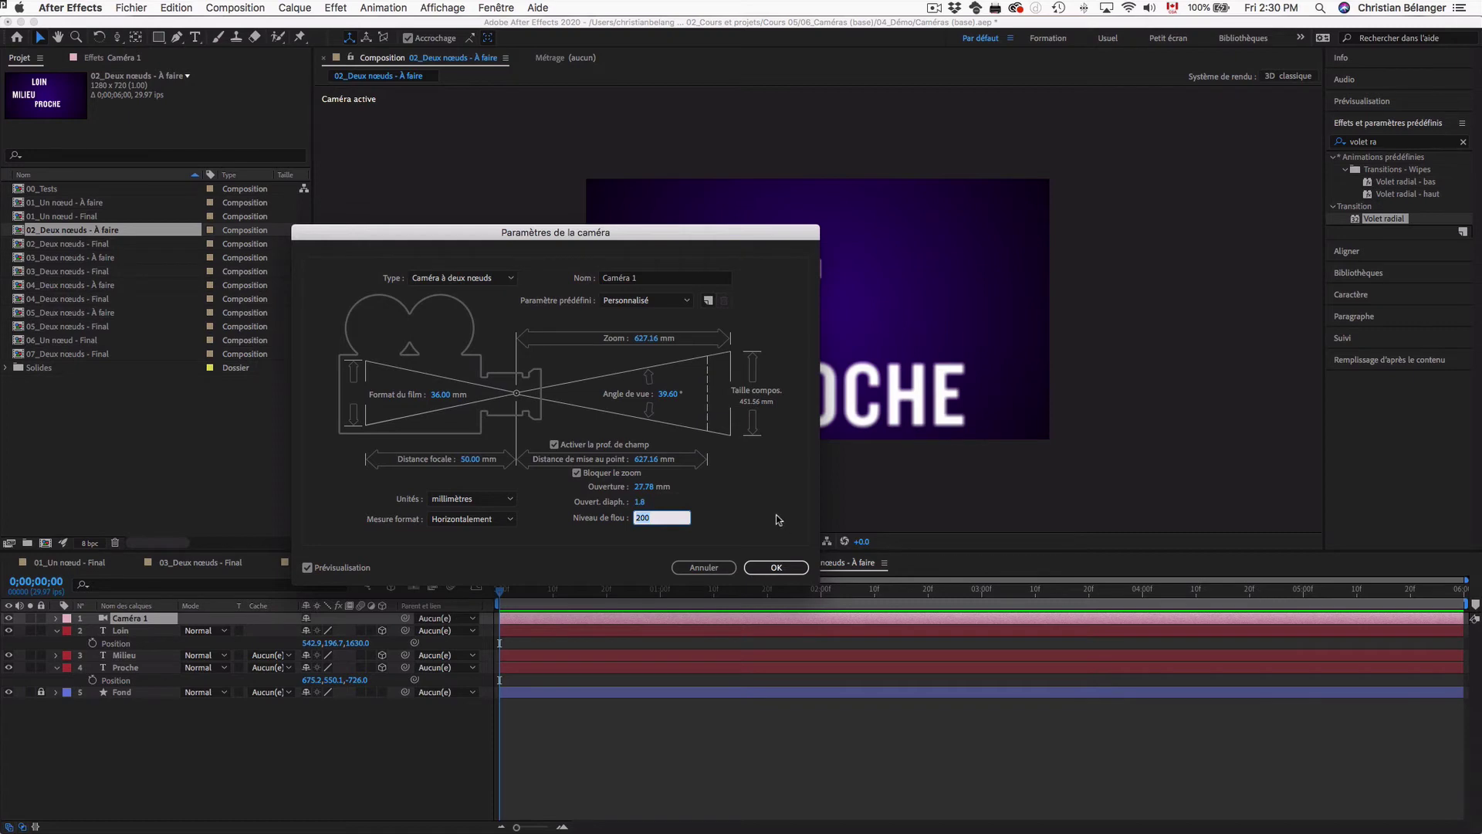
click(776, 568)
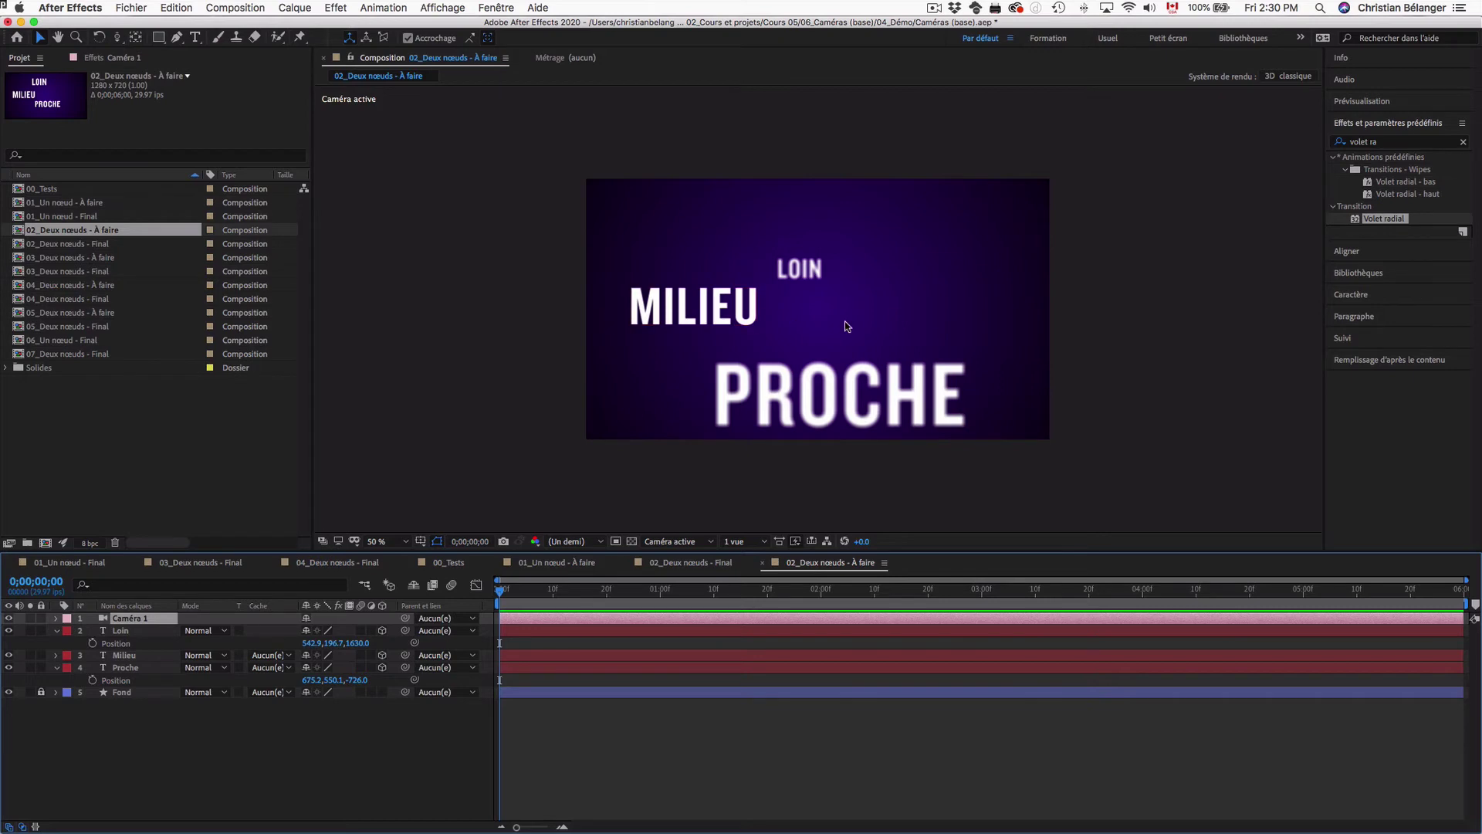
Show the Milieu layer's position, and preview 02_Deux nœuds - Final before reopening 02_Deux nœuds - À faire
click(127, 656)
key(p)
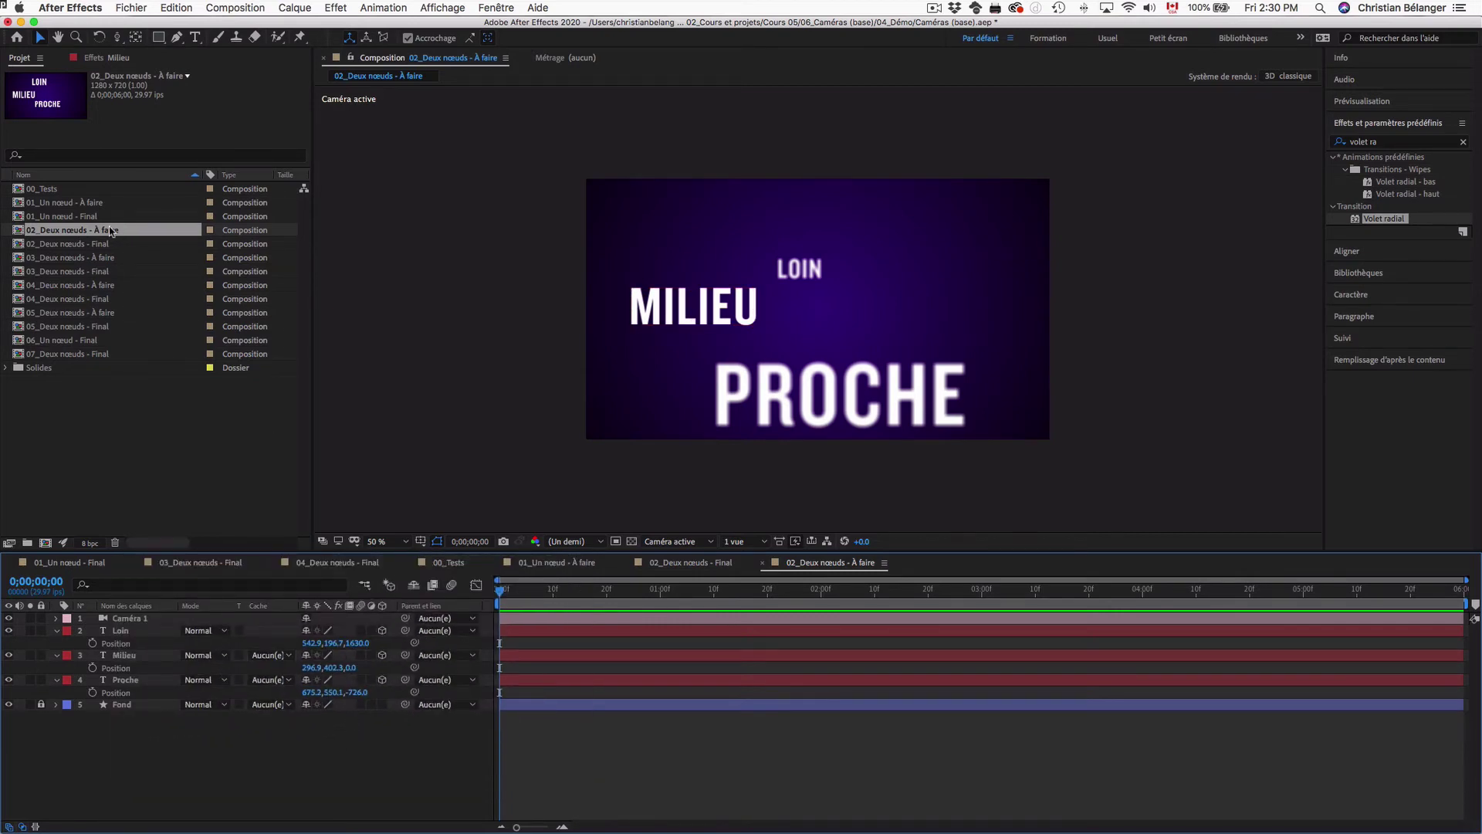
double_click(125, 244)
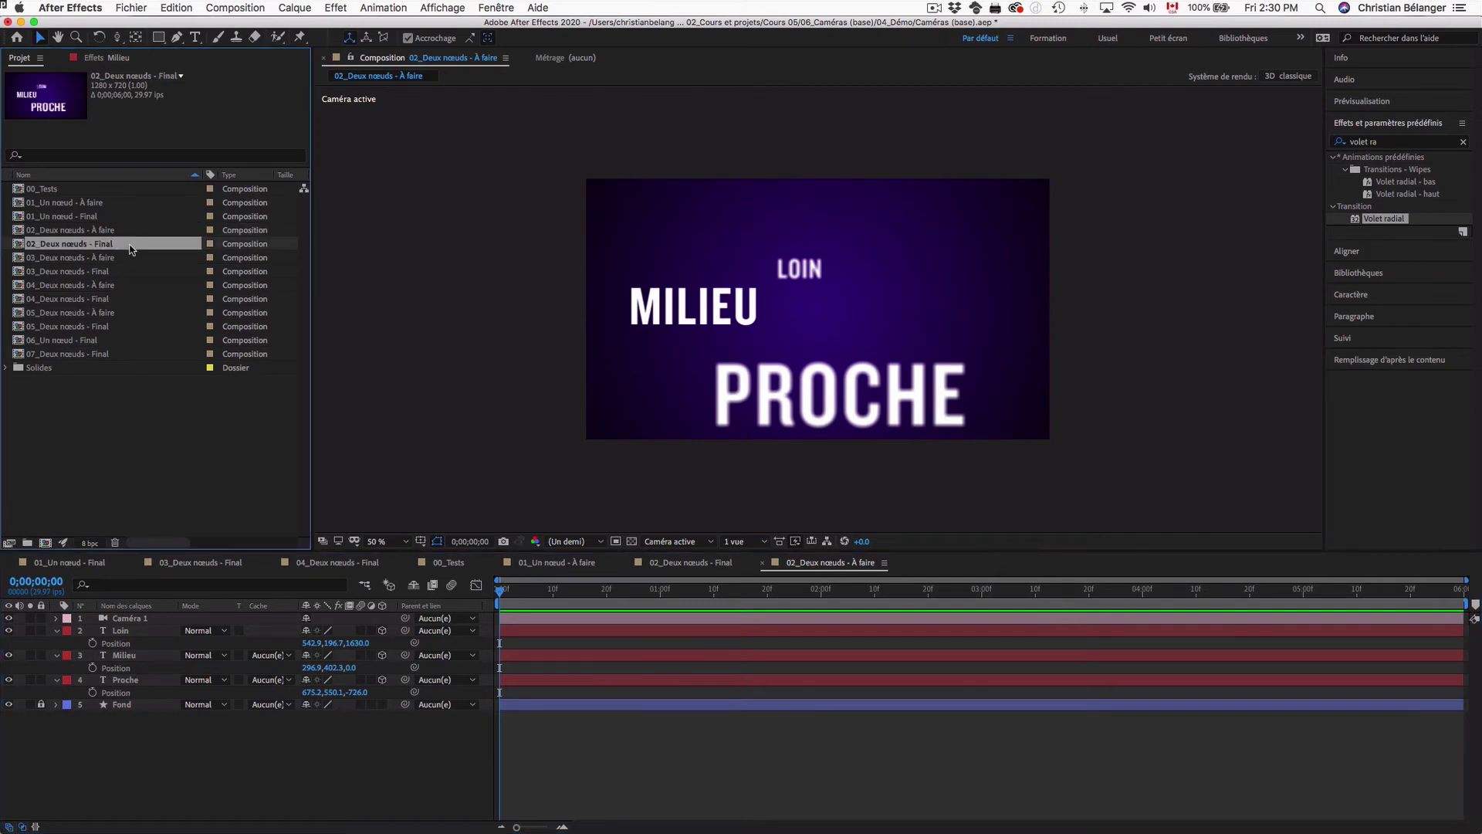
key(space)
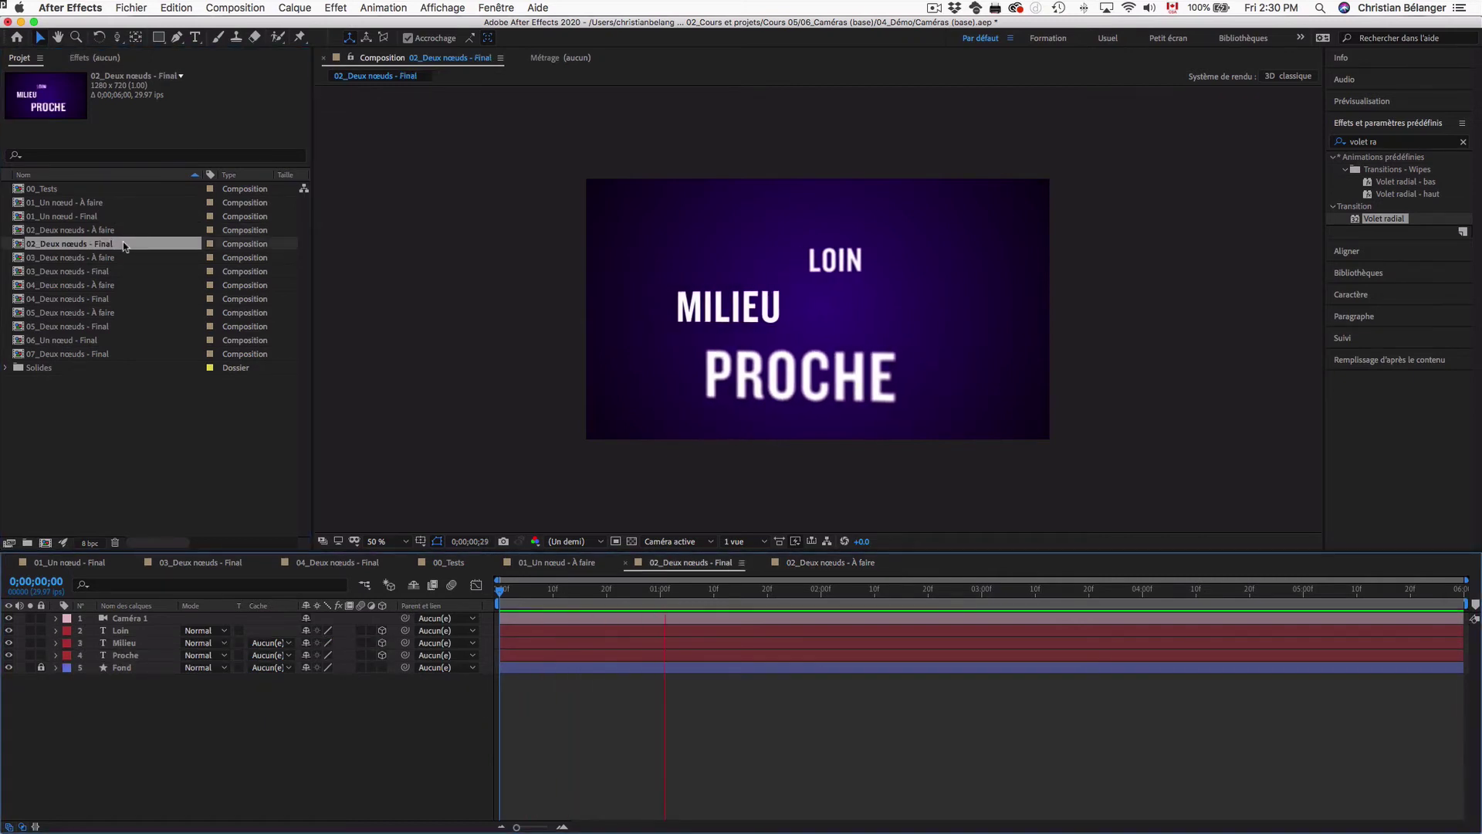
double_click(115, 230)
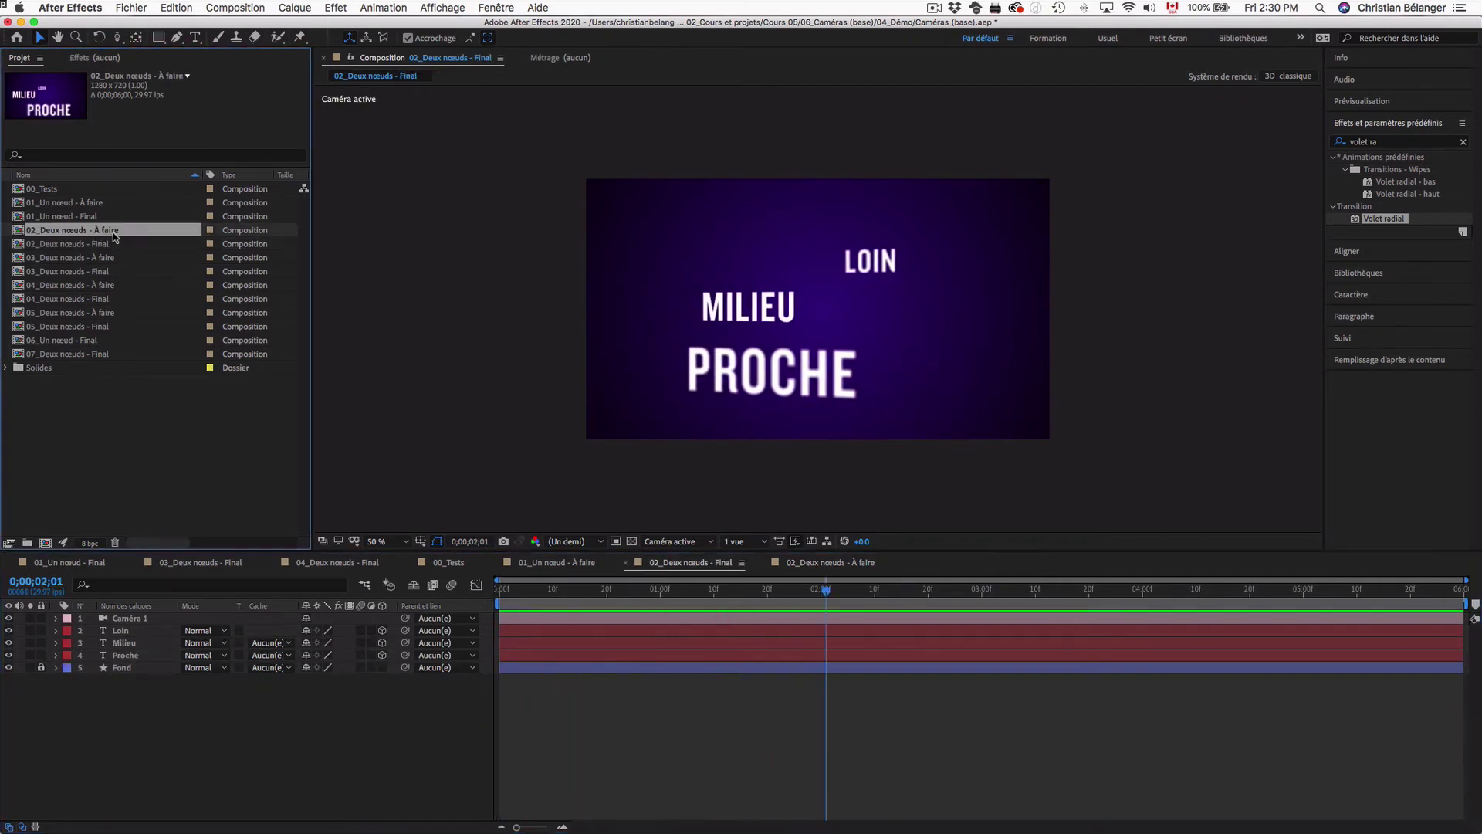
Expand the Transformer properties of the Caméra 1 layer
click(139, 620)
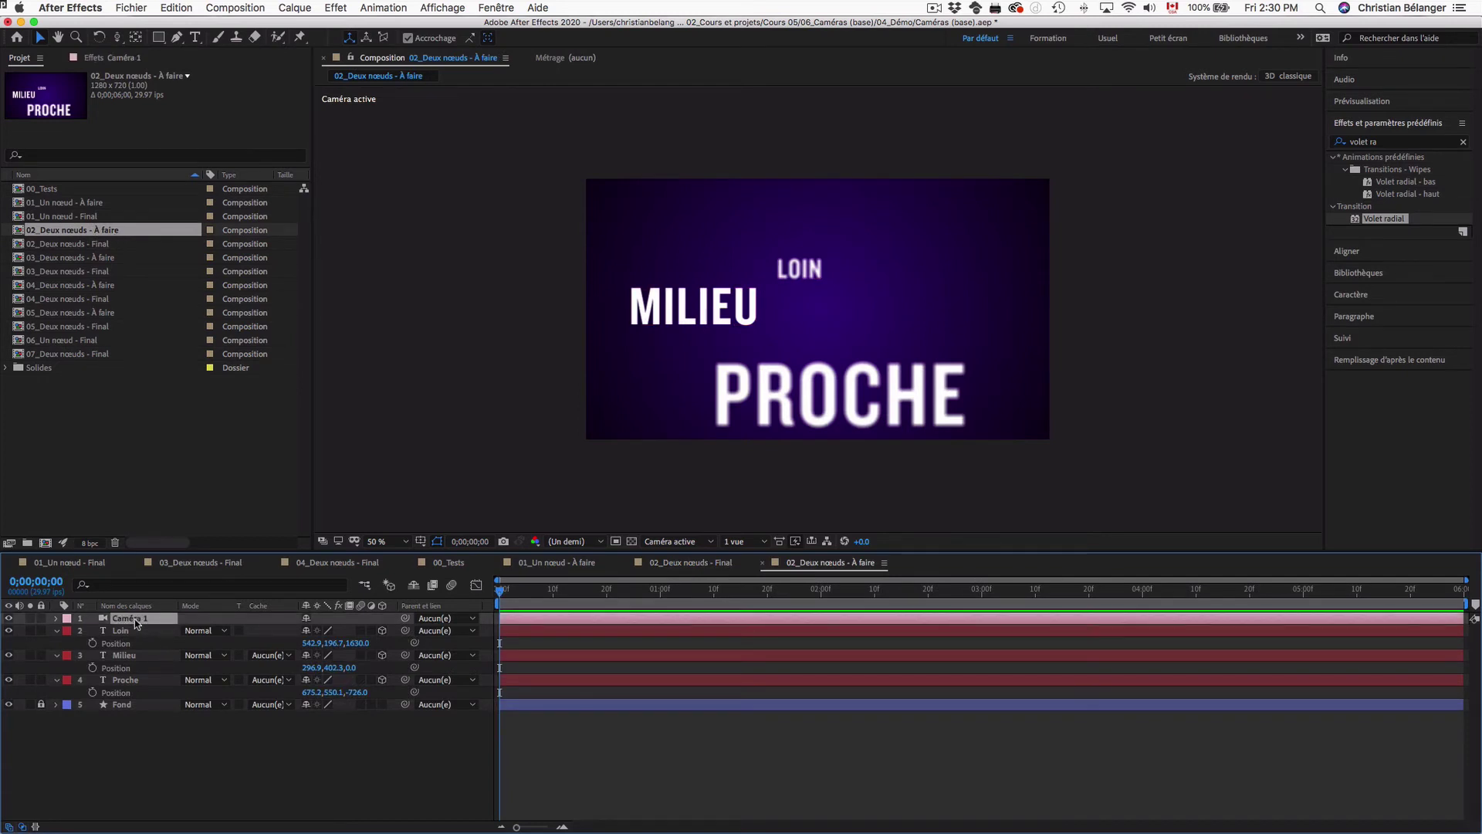
click(58, 619)
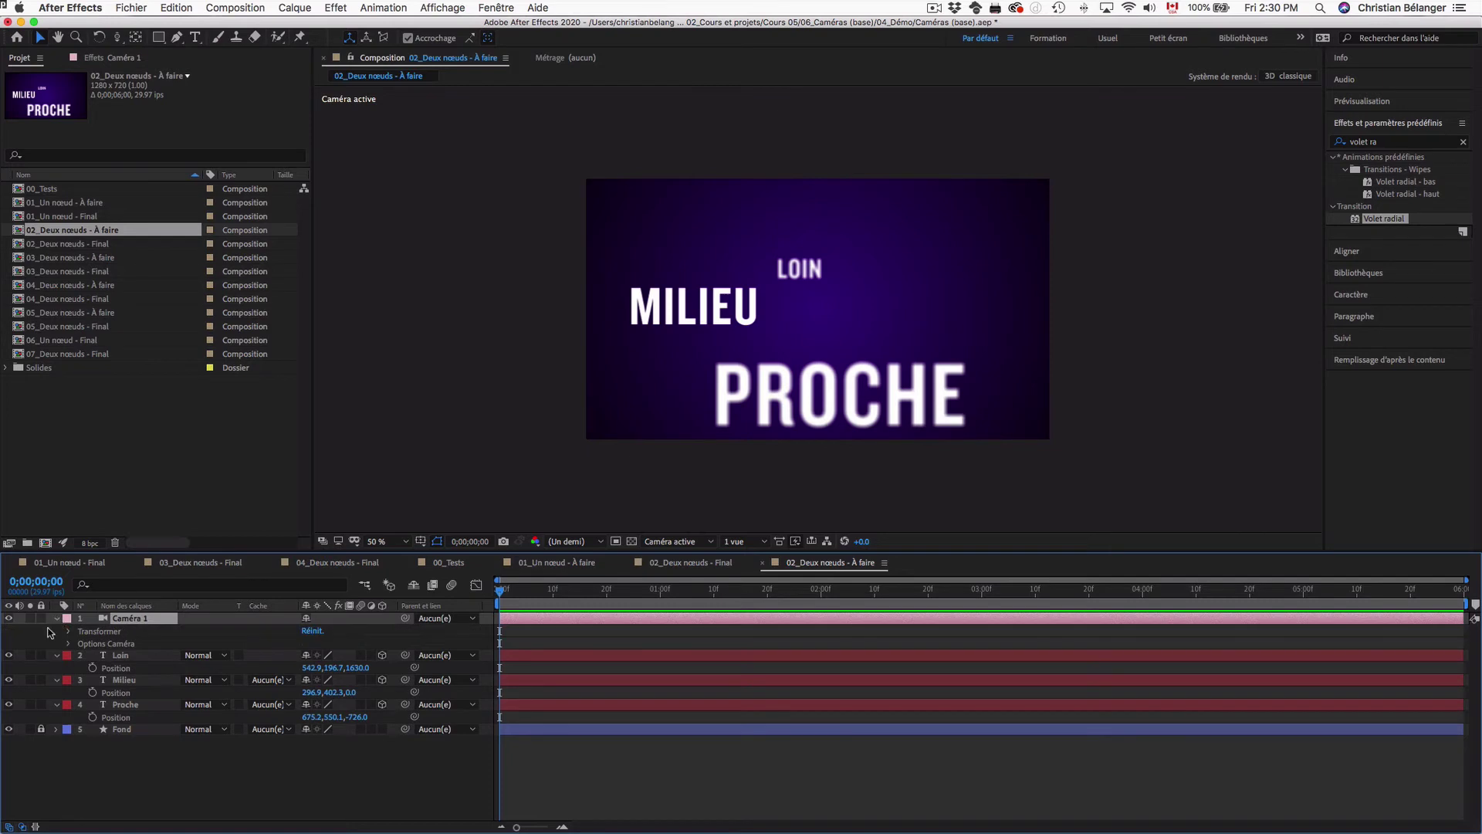
click(70, 632)
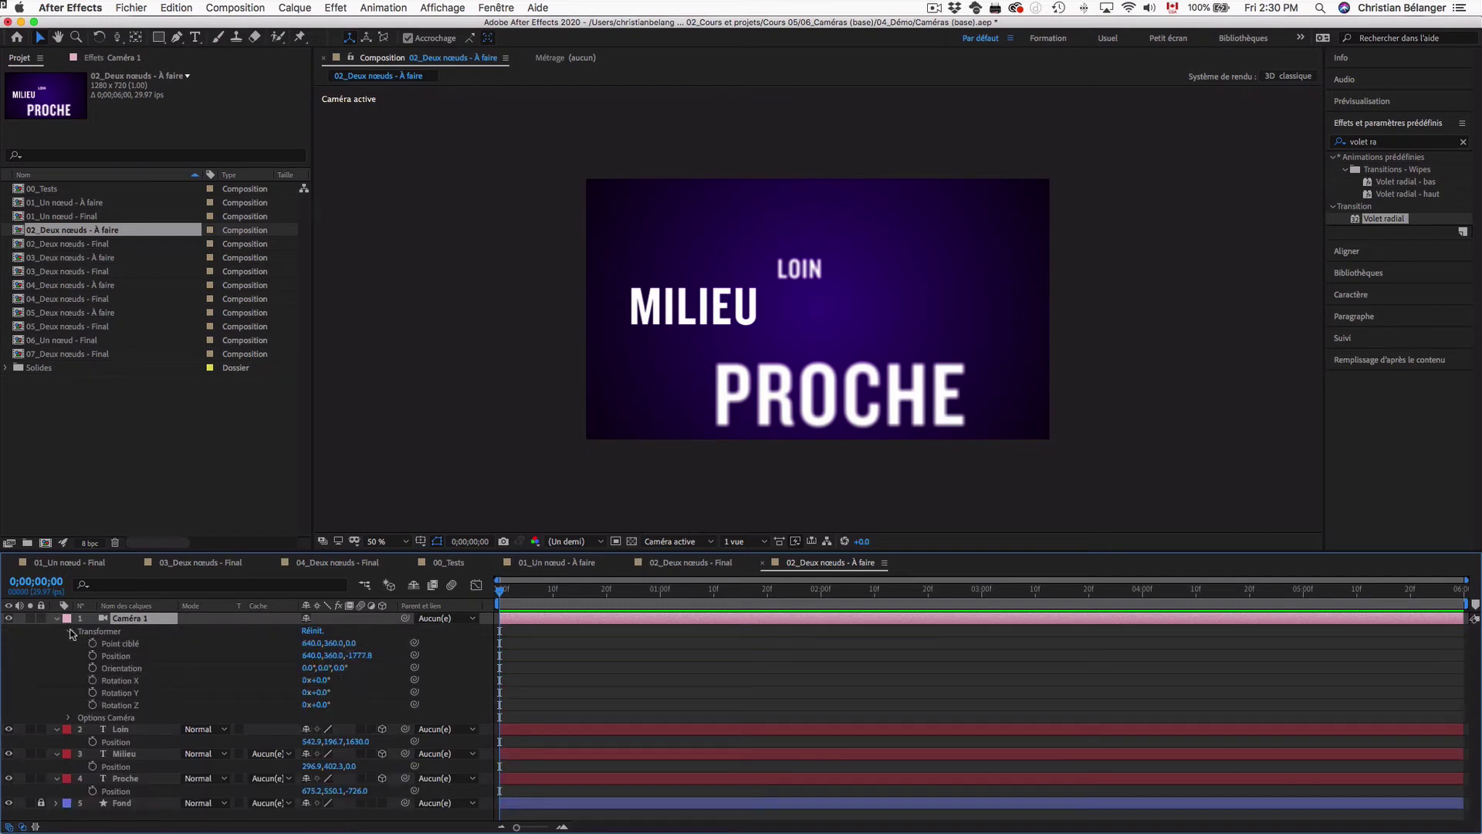
Try orbiting Caméra 1 around its point of interest with the Unified Camera tool, and undo the move
click(116, 37)
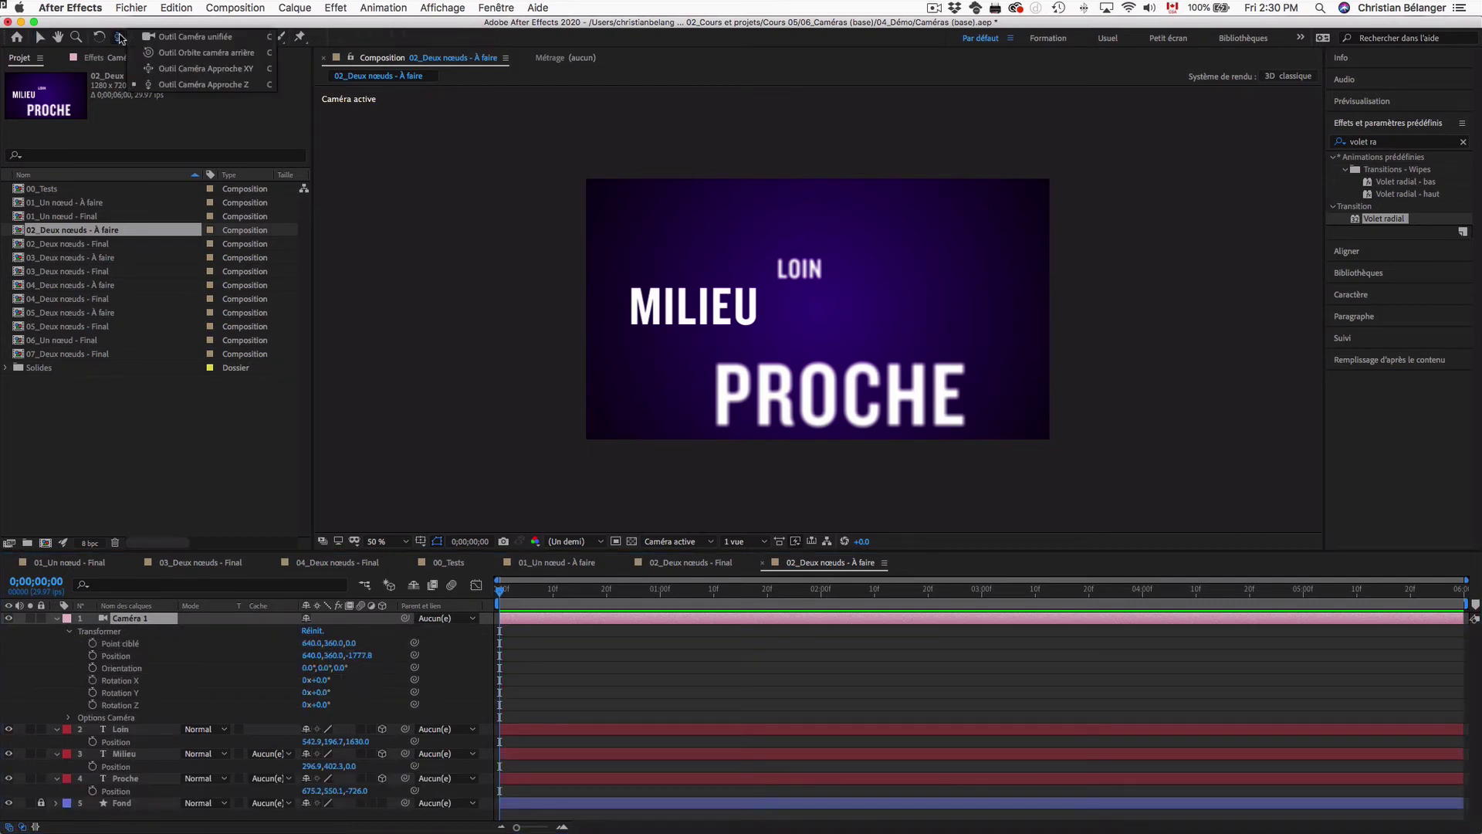
click(214, 37)
mouse_move(740, 317)
mouse_down()
mouse_move(708, 282)
mouse_move(743, 319)
mouse_up()
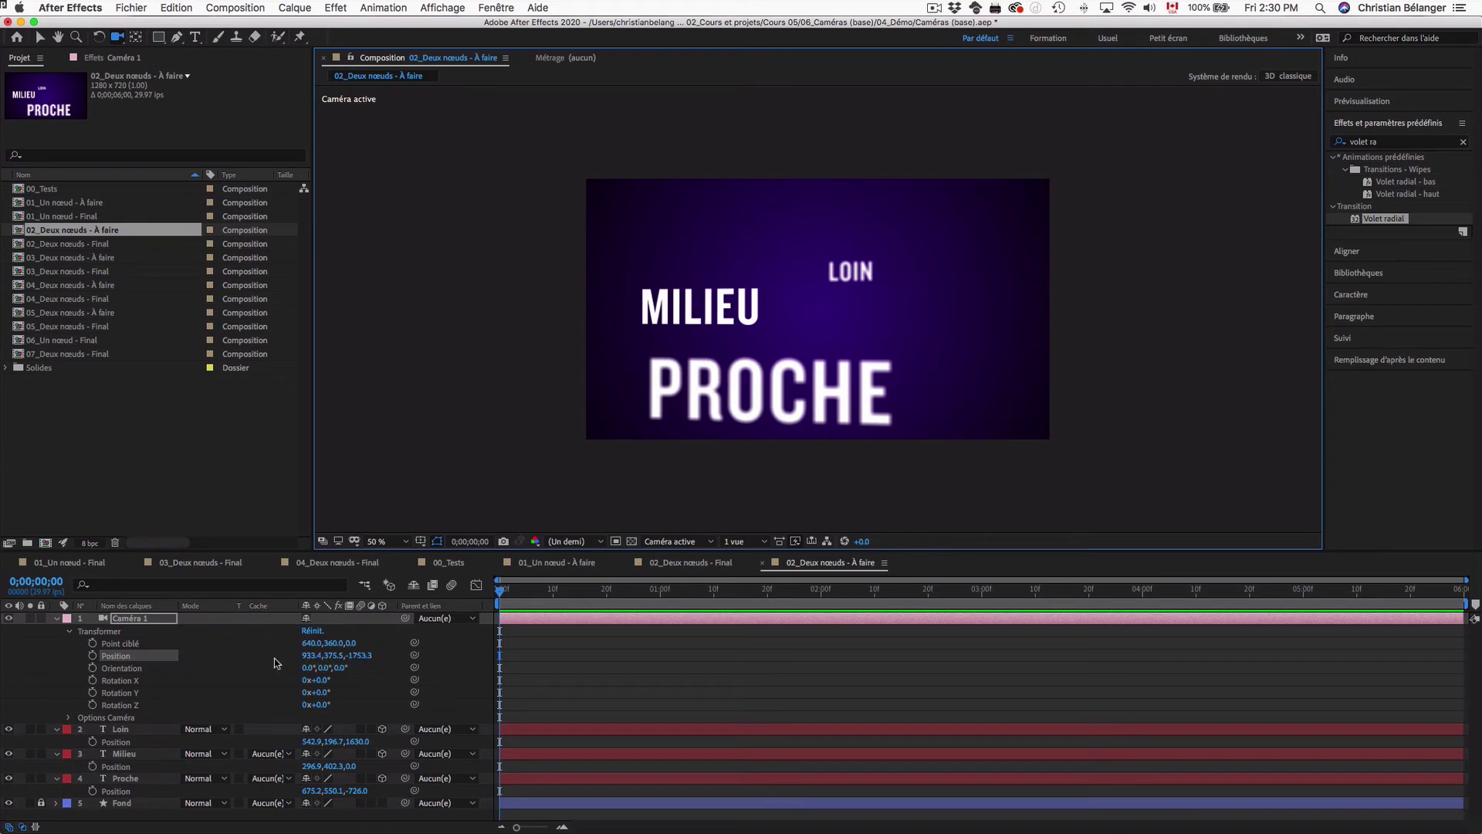
key(super+z)
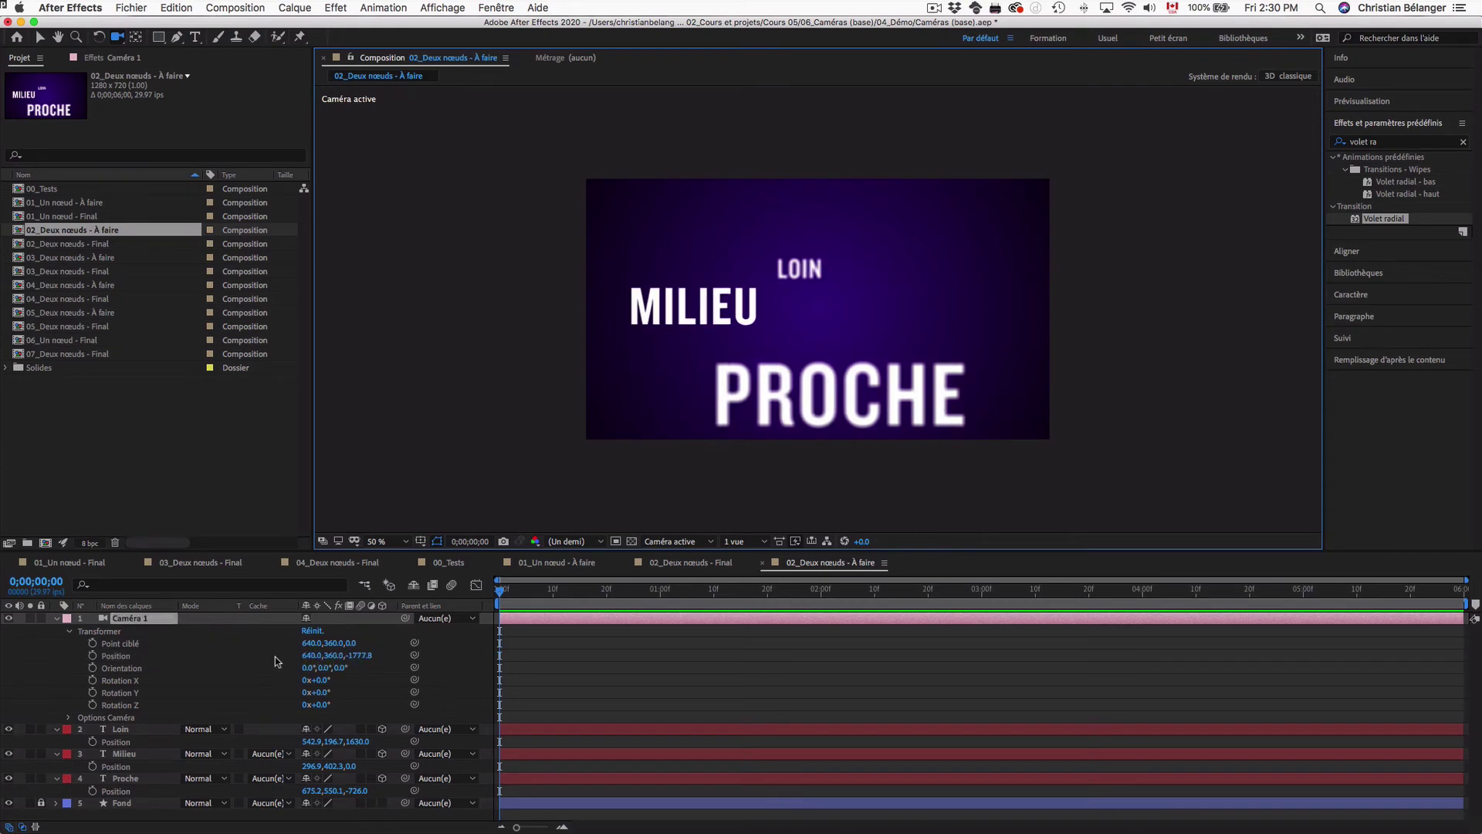
Keyframe the Position of Caméra 1 at the first frame and, at 1 second, orbit it to about 785.6, 968.0, -1664.2
click(93, 655)
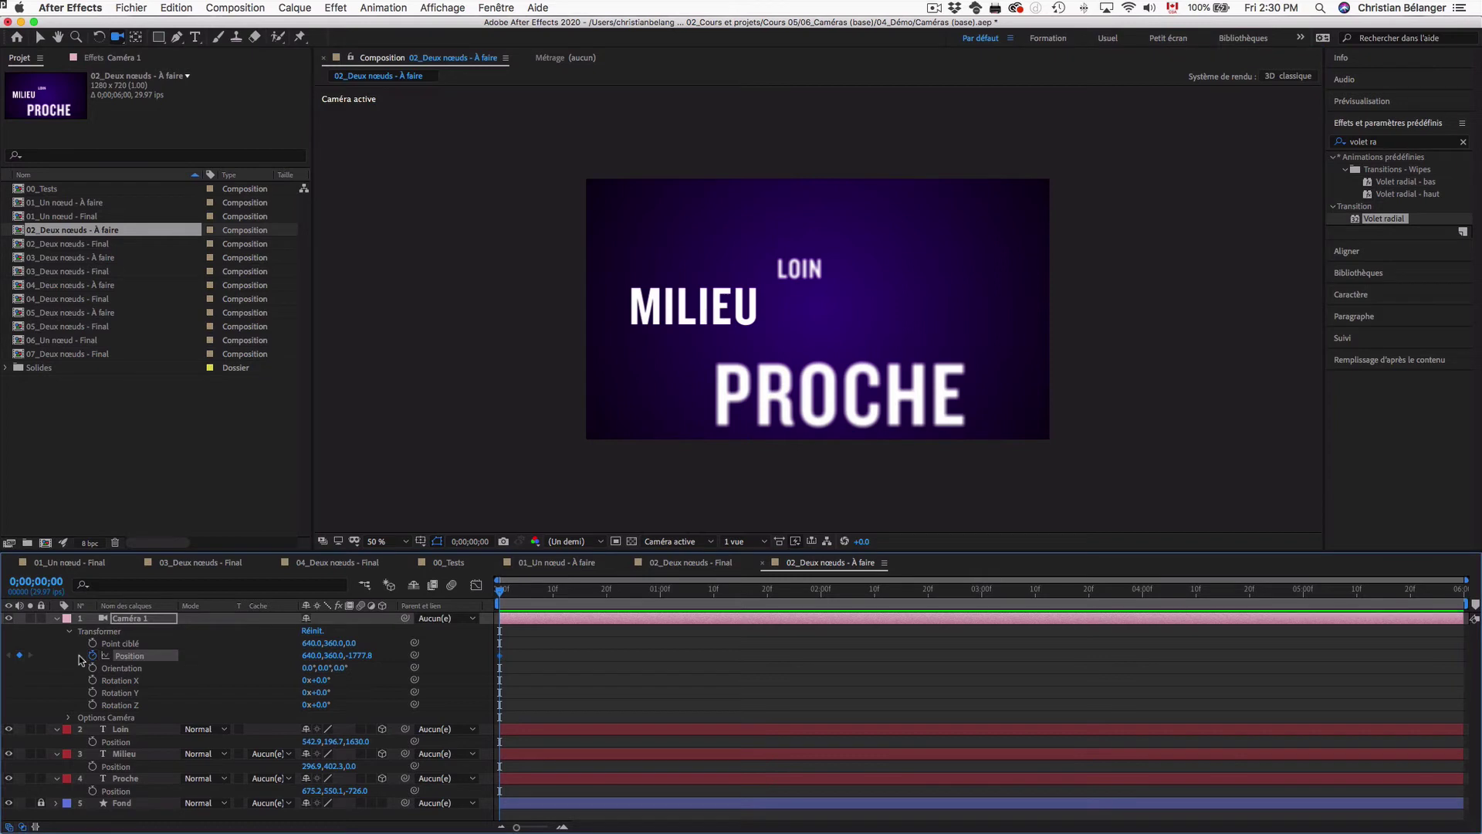
click(649, 590)
drag(651, 590, 660, 590)
drag(768, 332, 762, 304)
Preview the camera orbit twice from the first frame
drag(660, 591, 412, 591)
key(space)
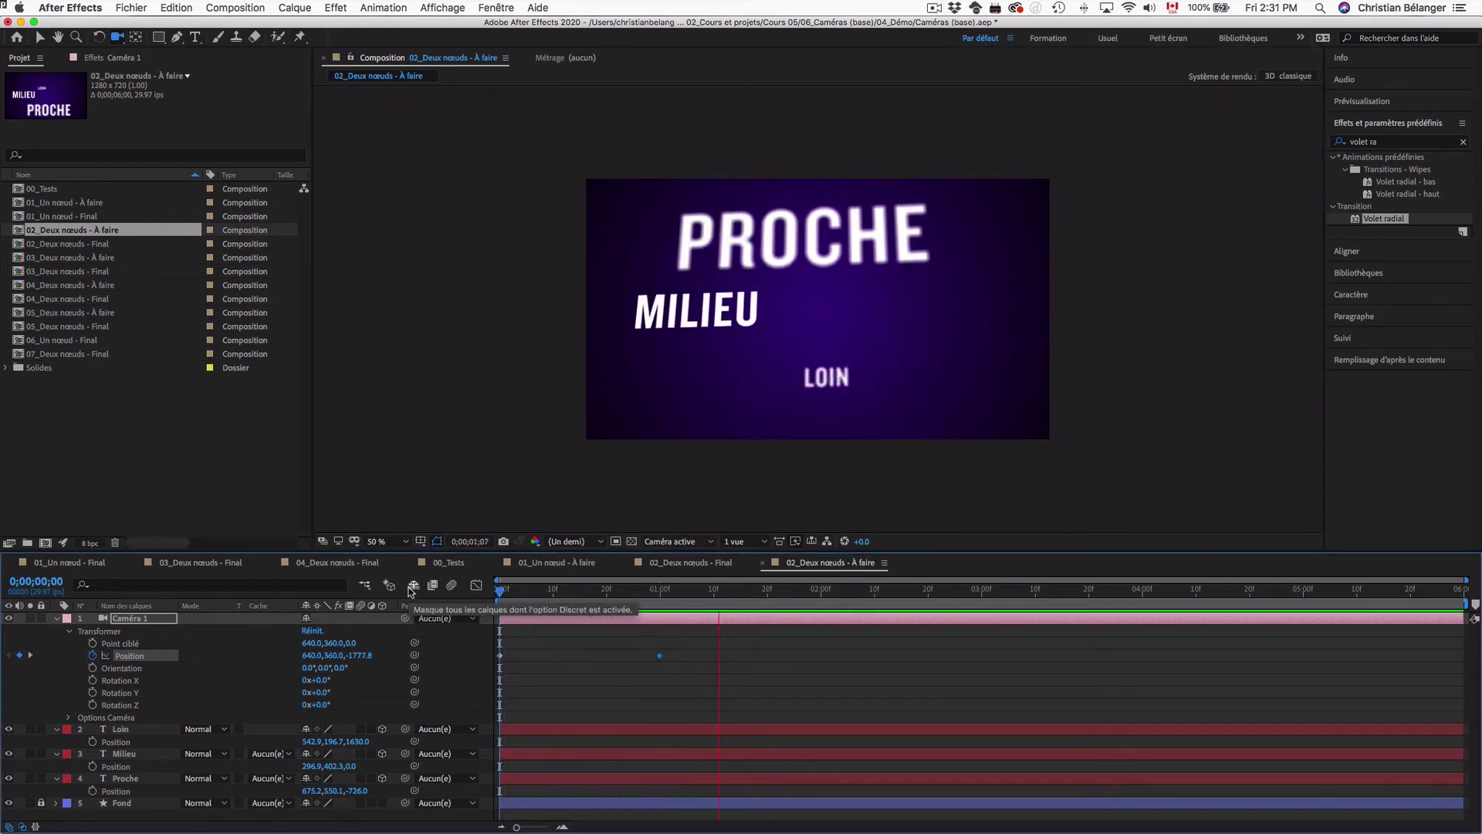
key(space)
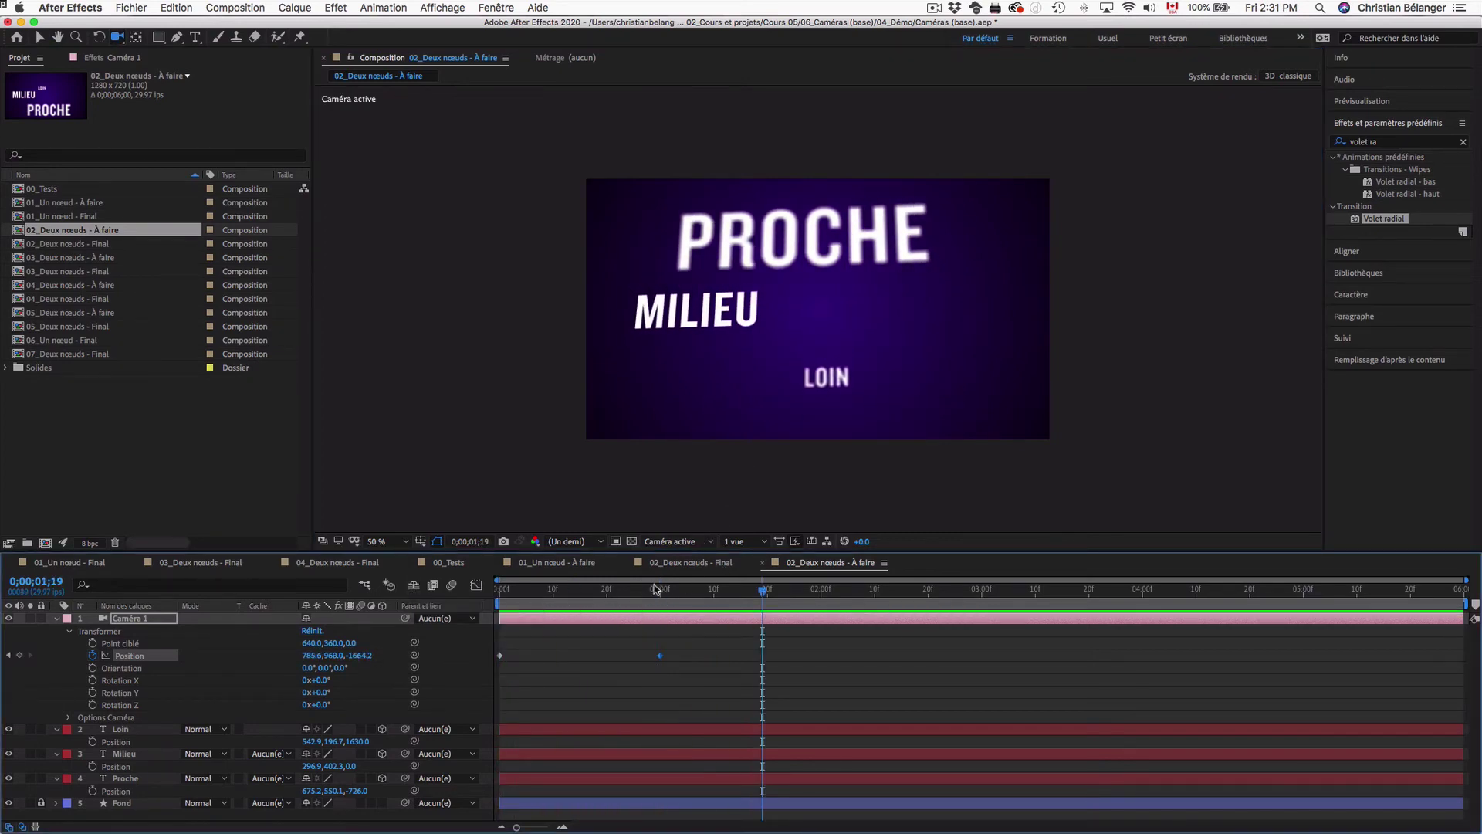
drag(657, 591, 454, 591)
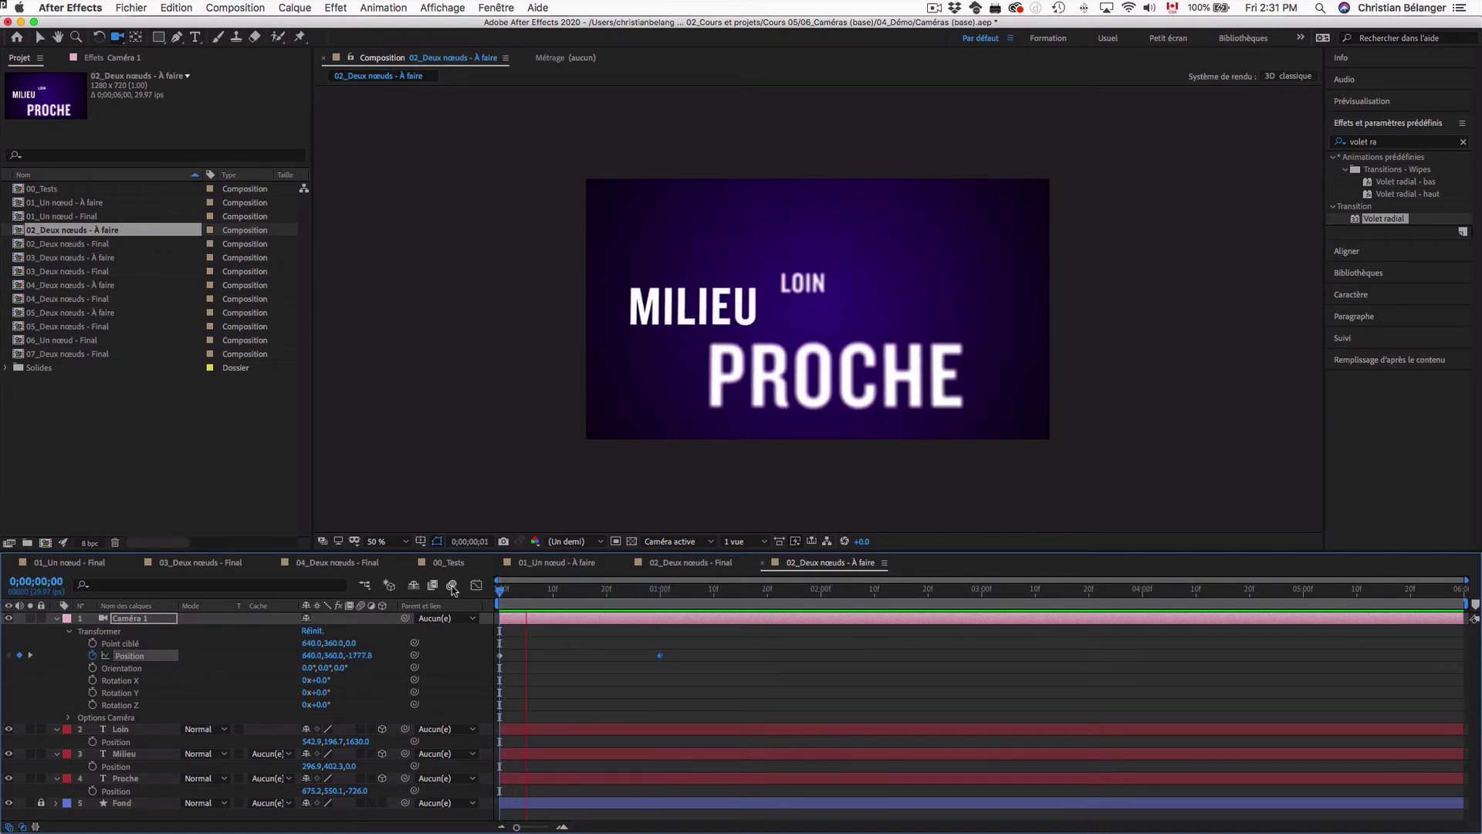
key(space)
key(space)
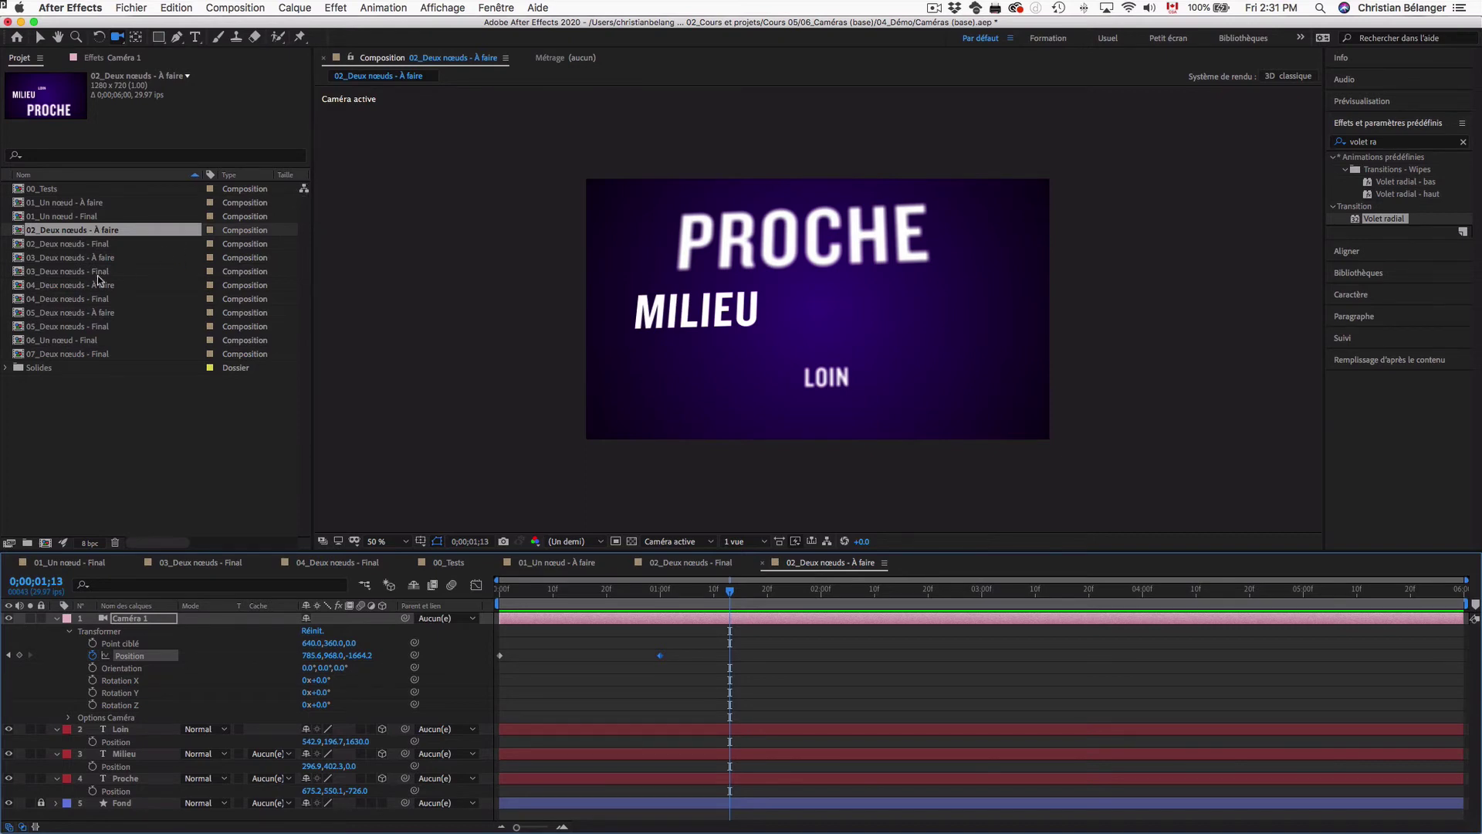
Preview 03_Deux nœuds - Final from its first frame and open the 03_Deux nœuds - À faire composition
double_click(67, 271)
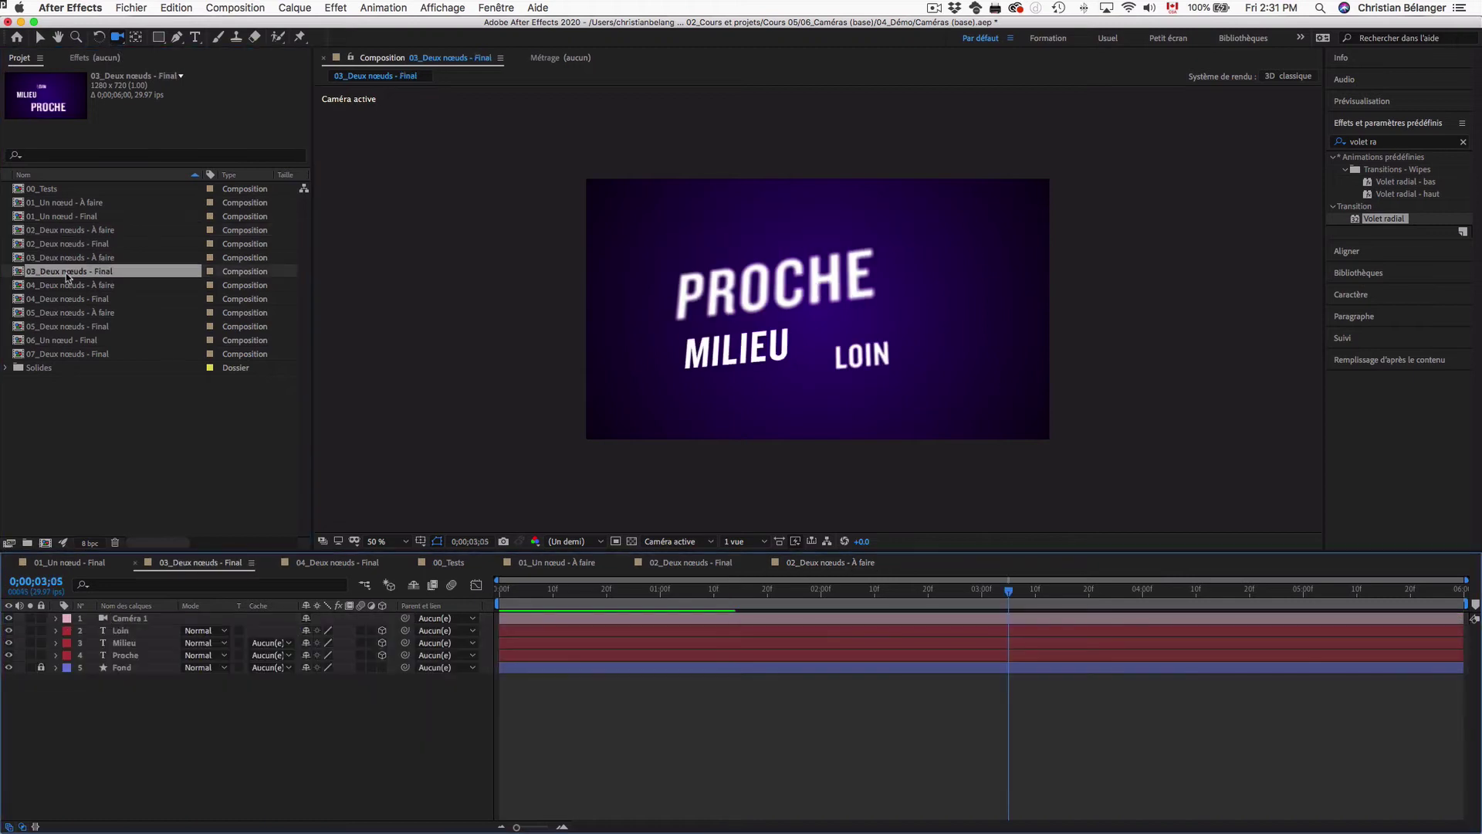
key(Home)
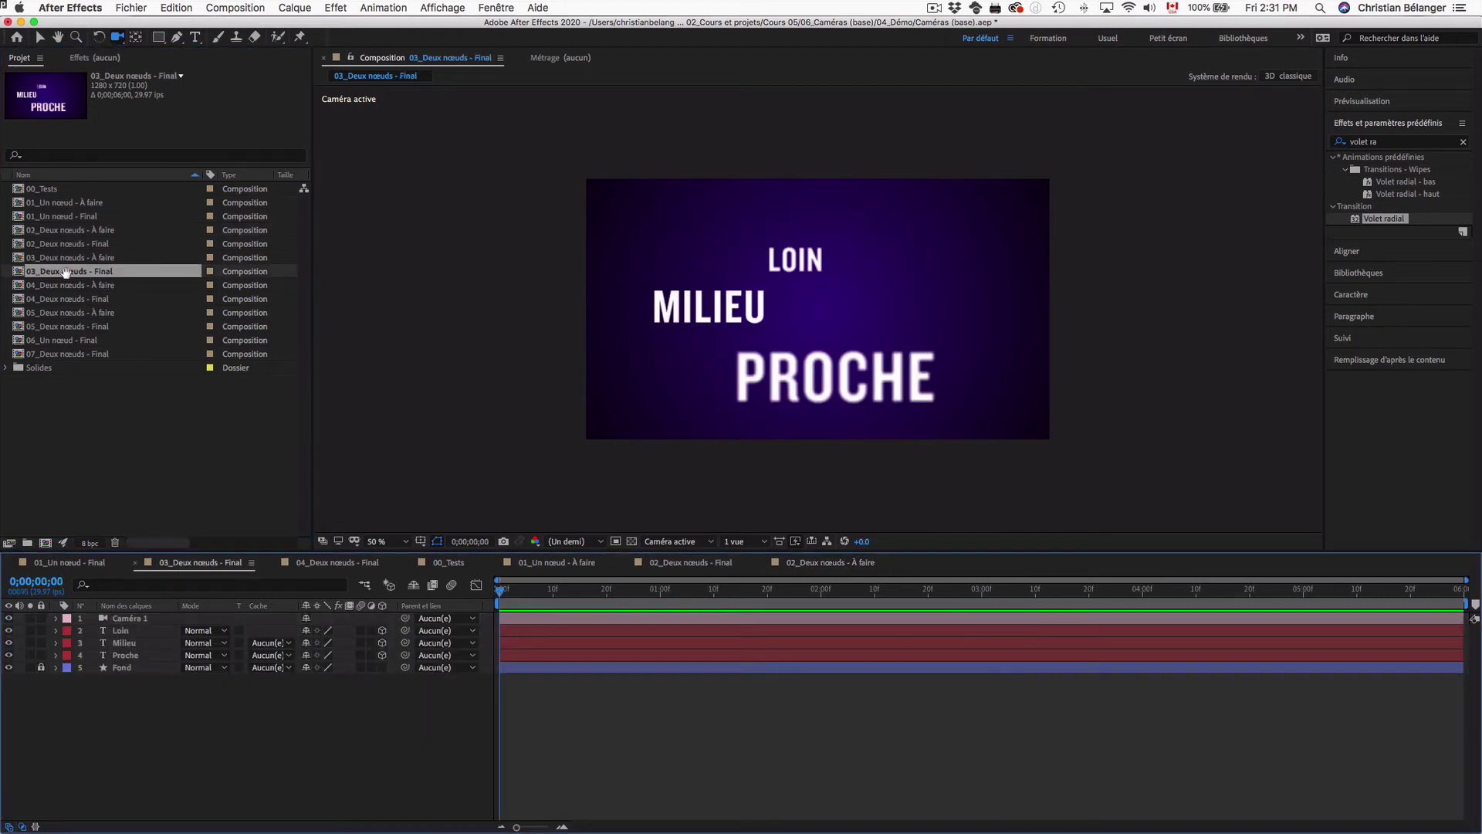
key(space)
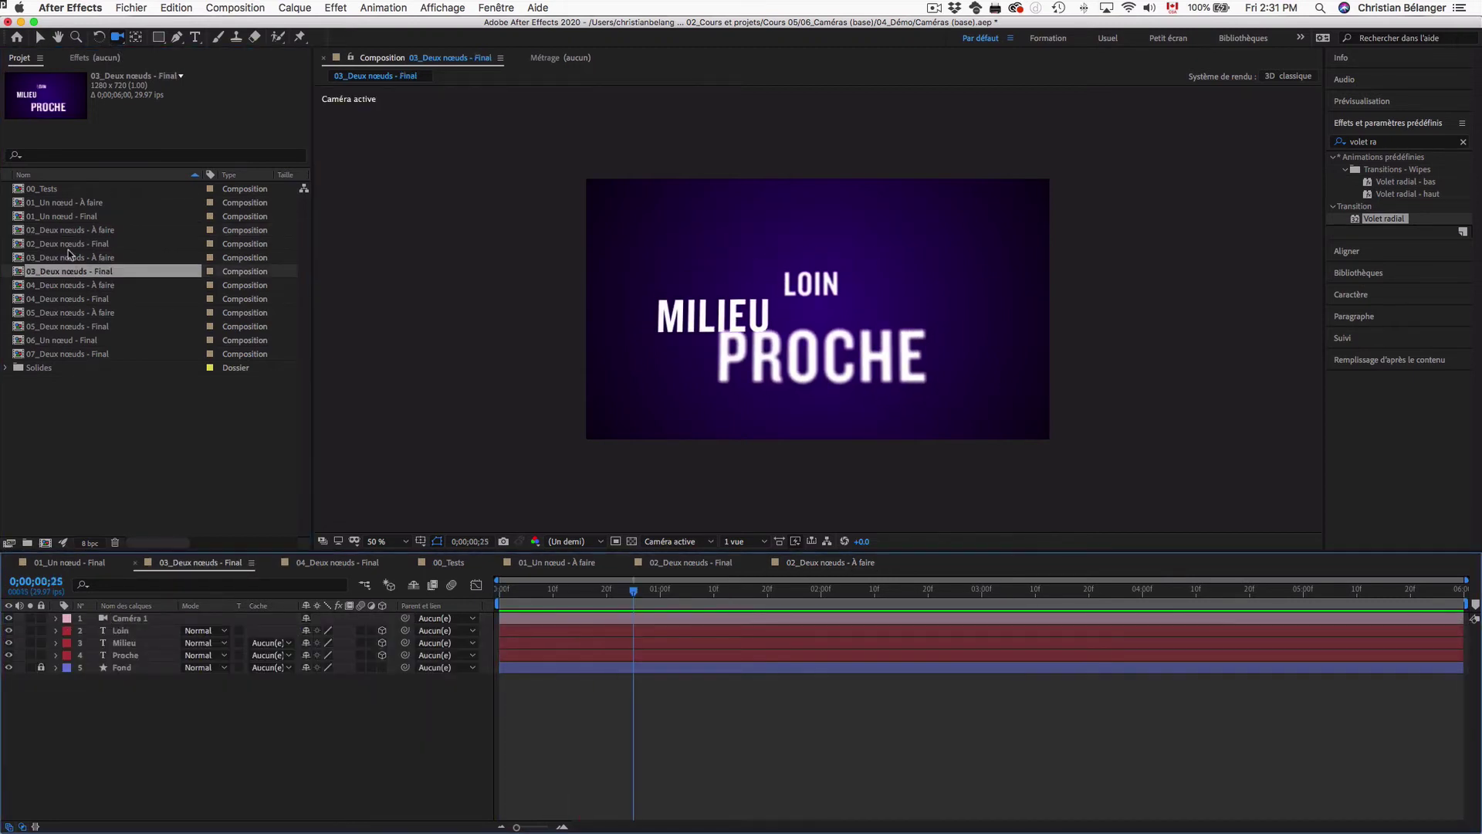
double_click(70, 257)
key(v)
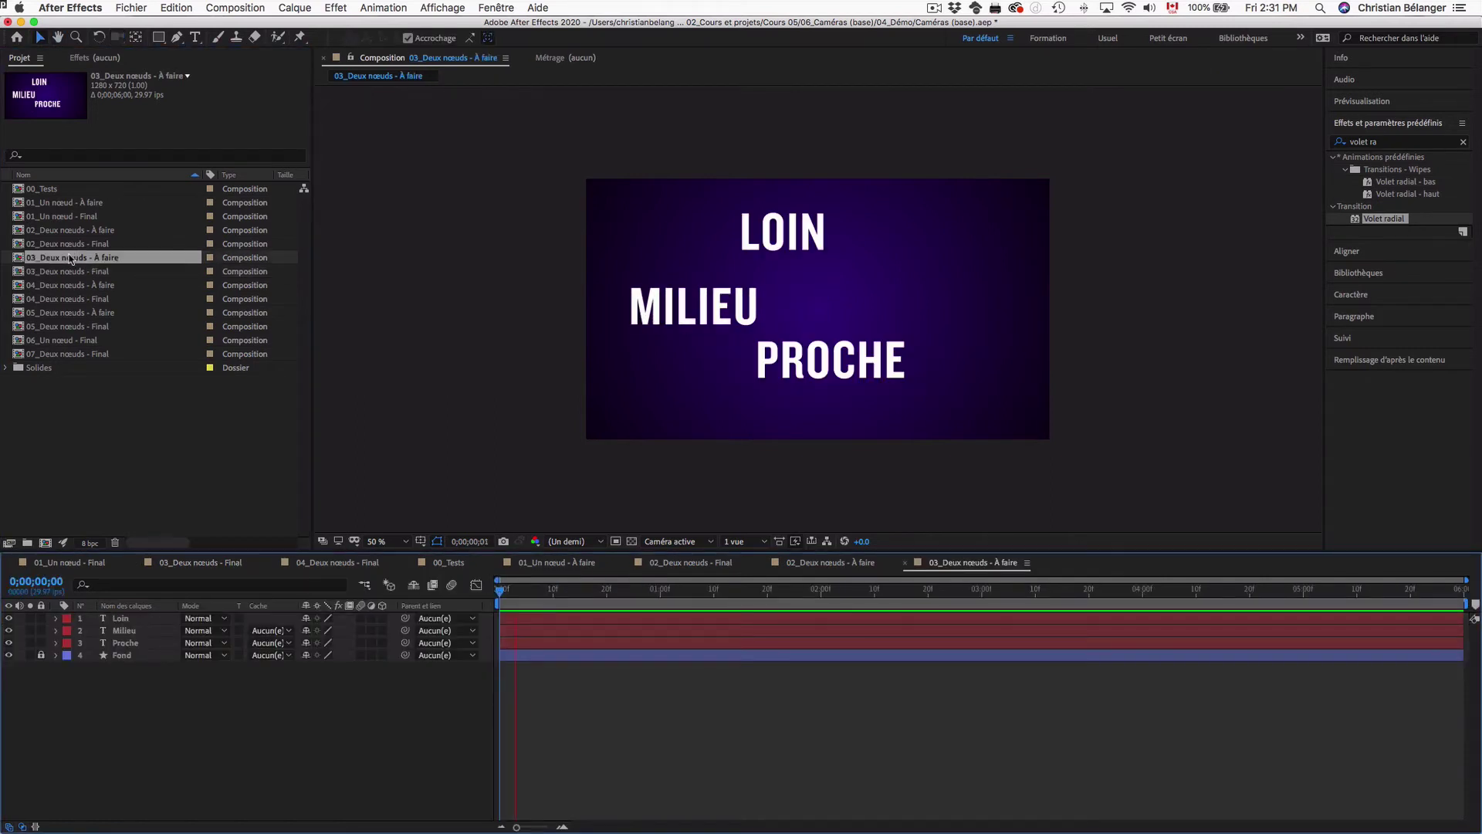
Review the early frames of 02_Deux nœuds - Final and reopen 03_Deux nœuds - Final for comparison
double_click(72, 244)
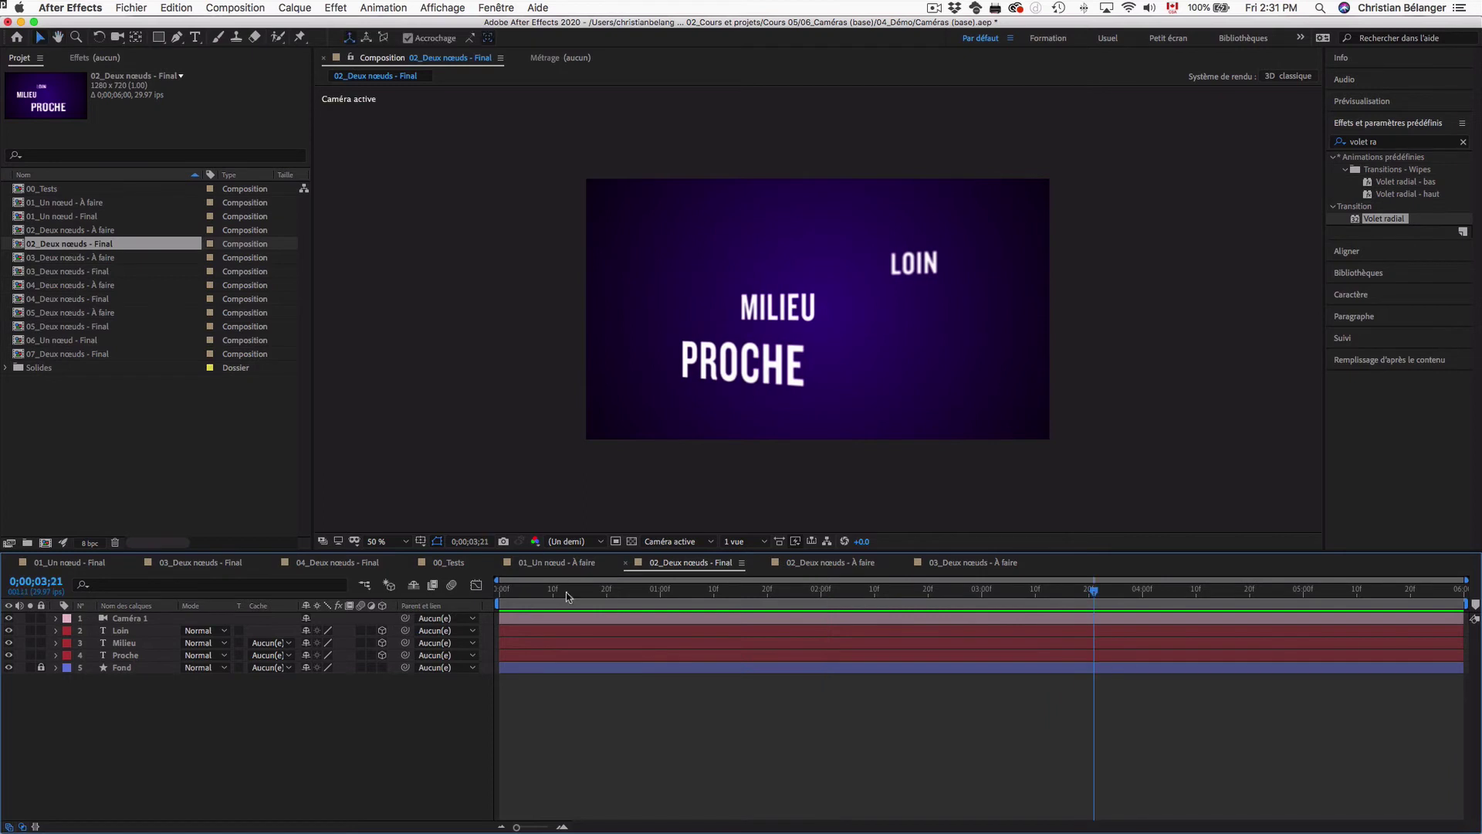
drag(568, 595, 528, 583)
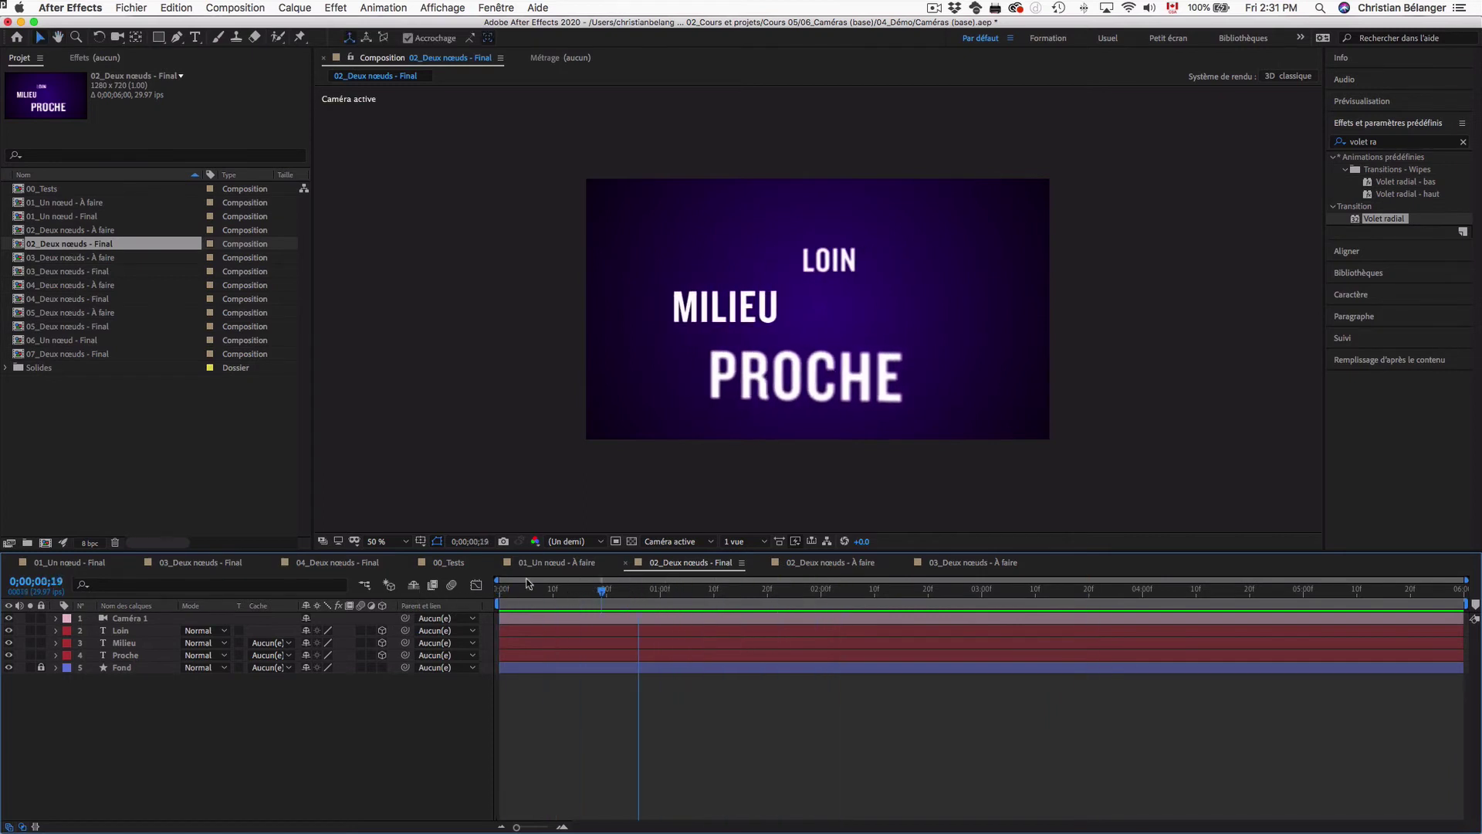
double_click(62, 272)
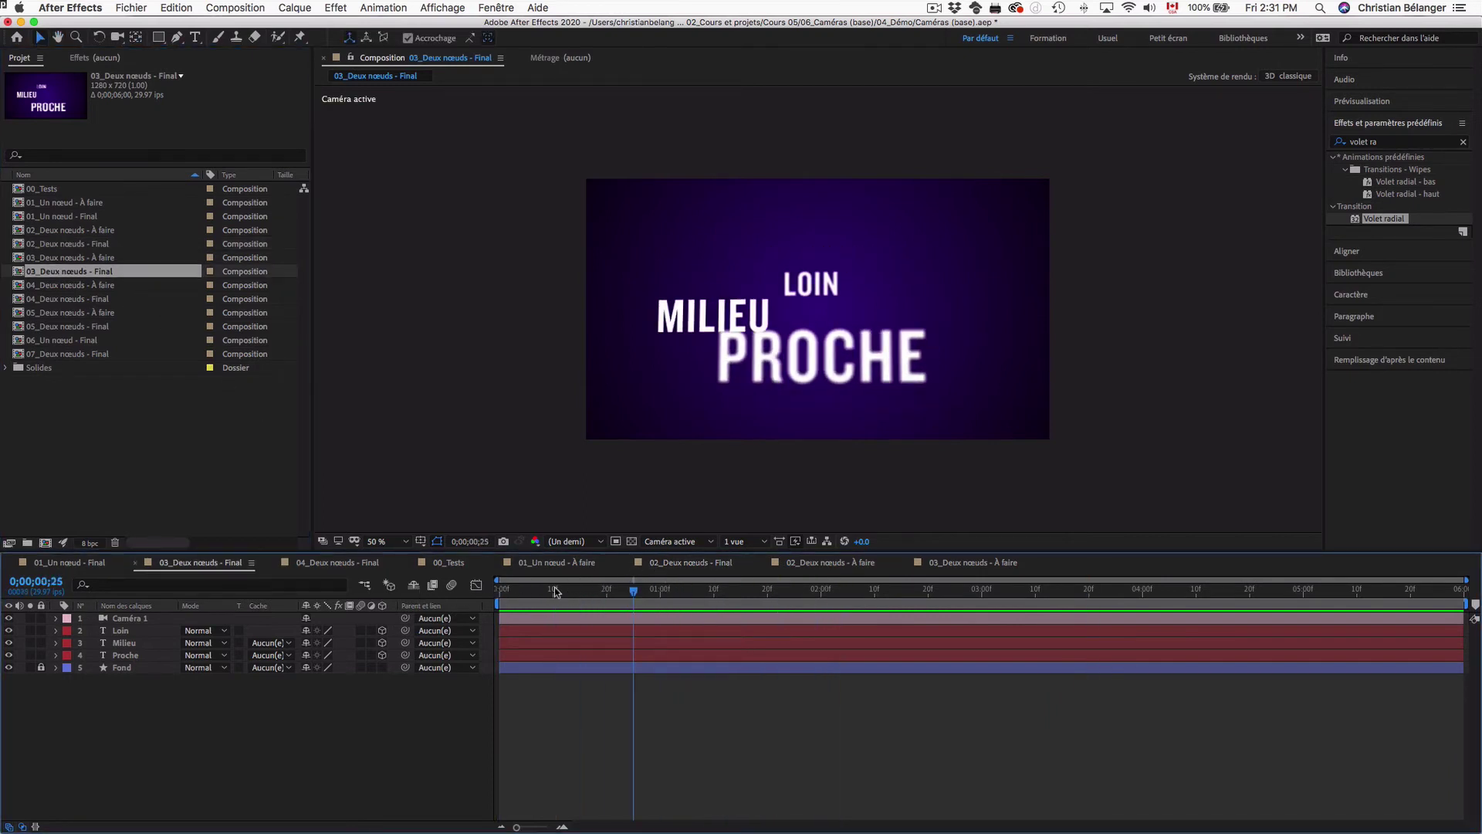
Open 04_Deux nœuds - Final and review its opening frames and the Position property of the Loin layer
key(space)
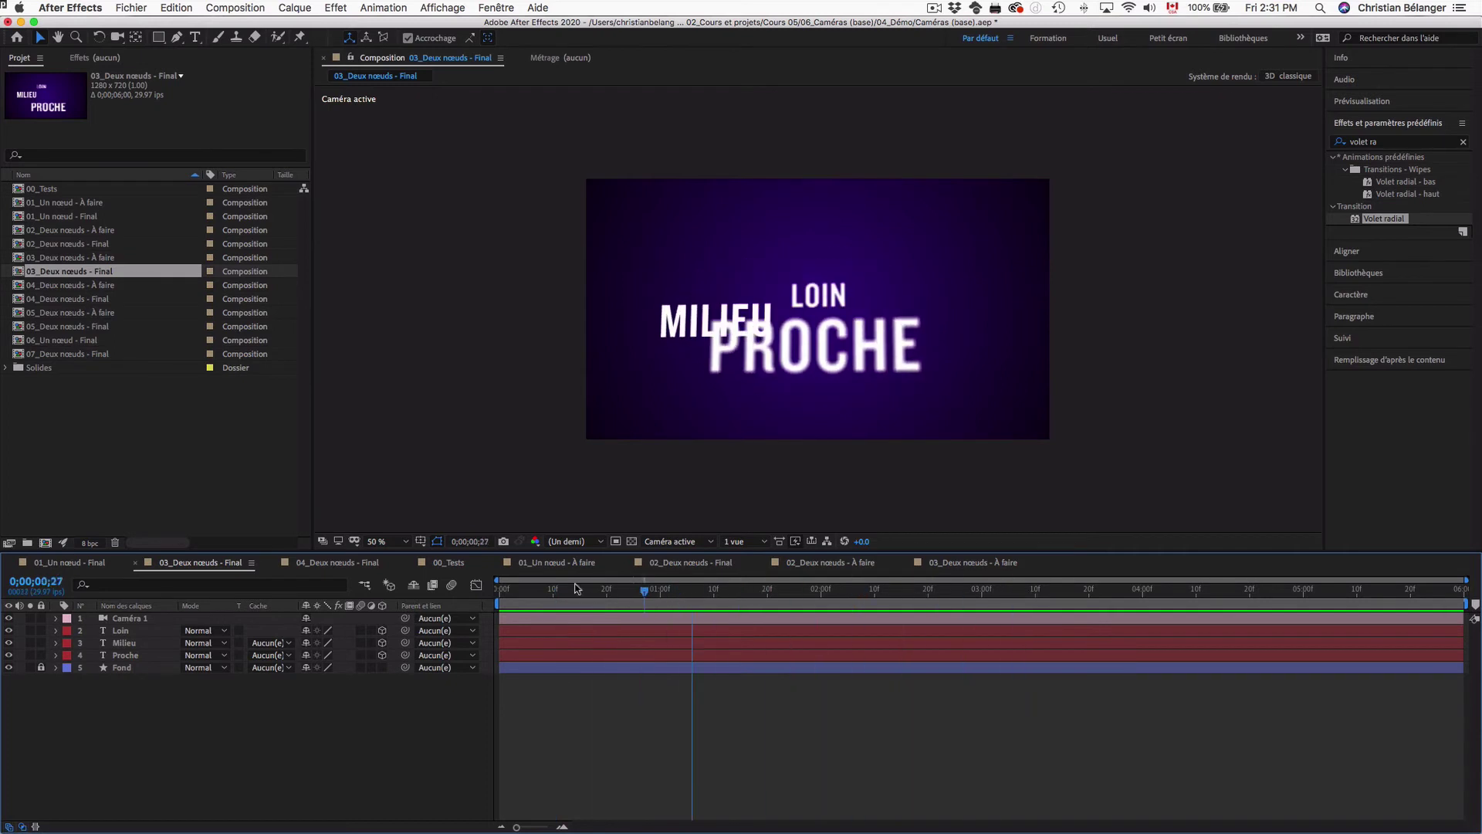
double_click(61, 299)
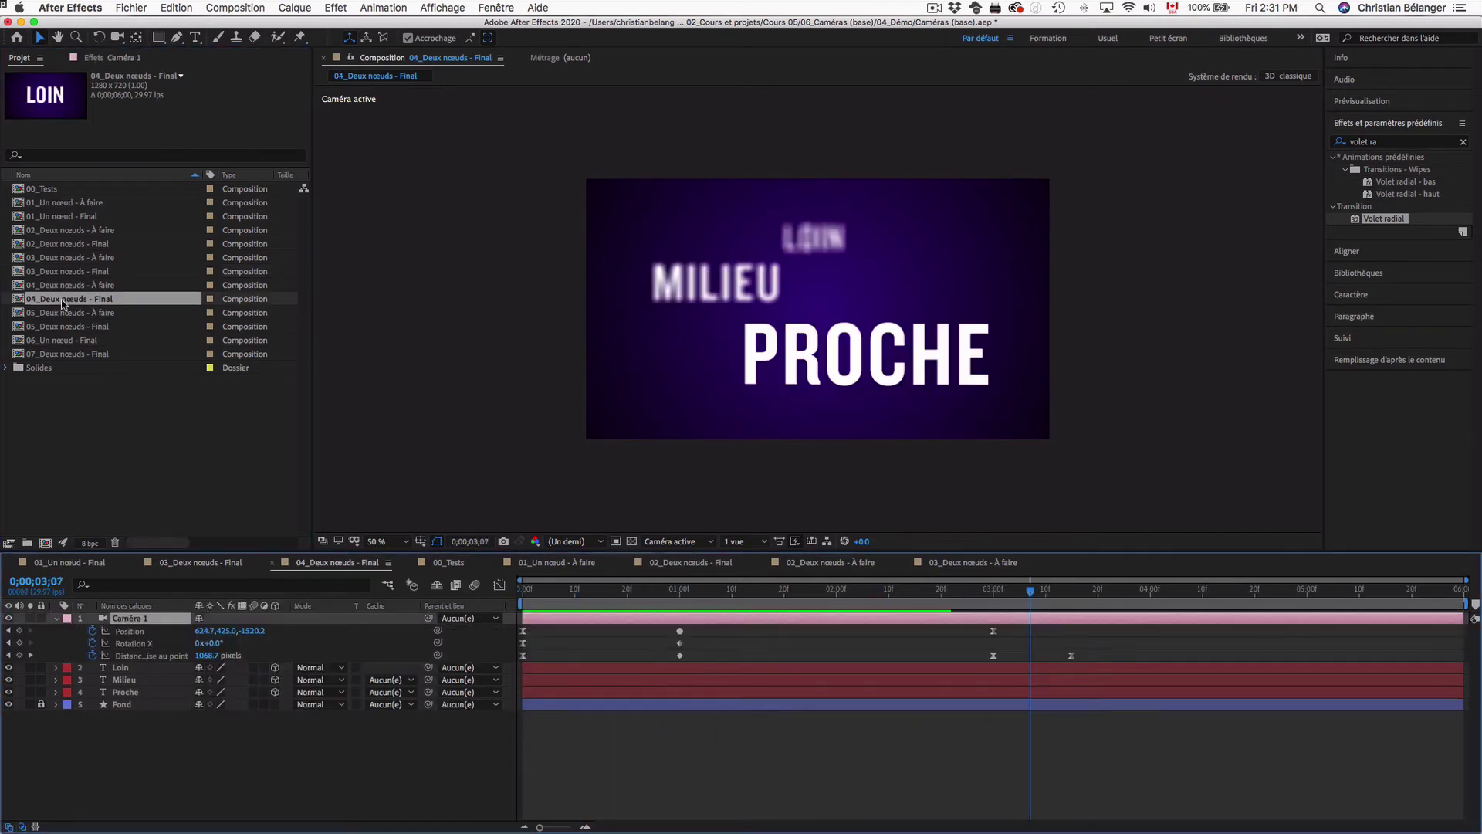
click(607, 590)
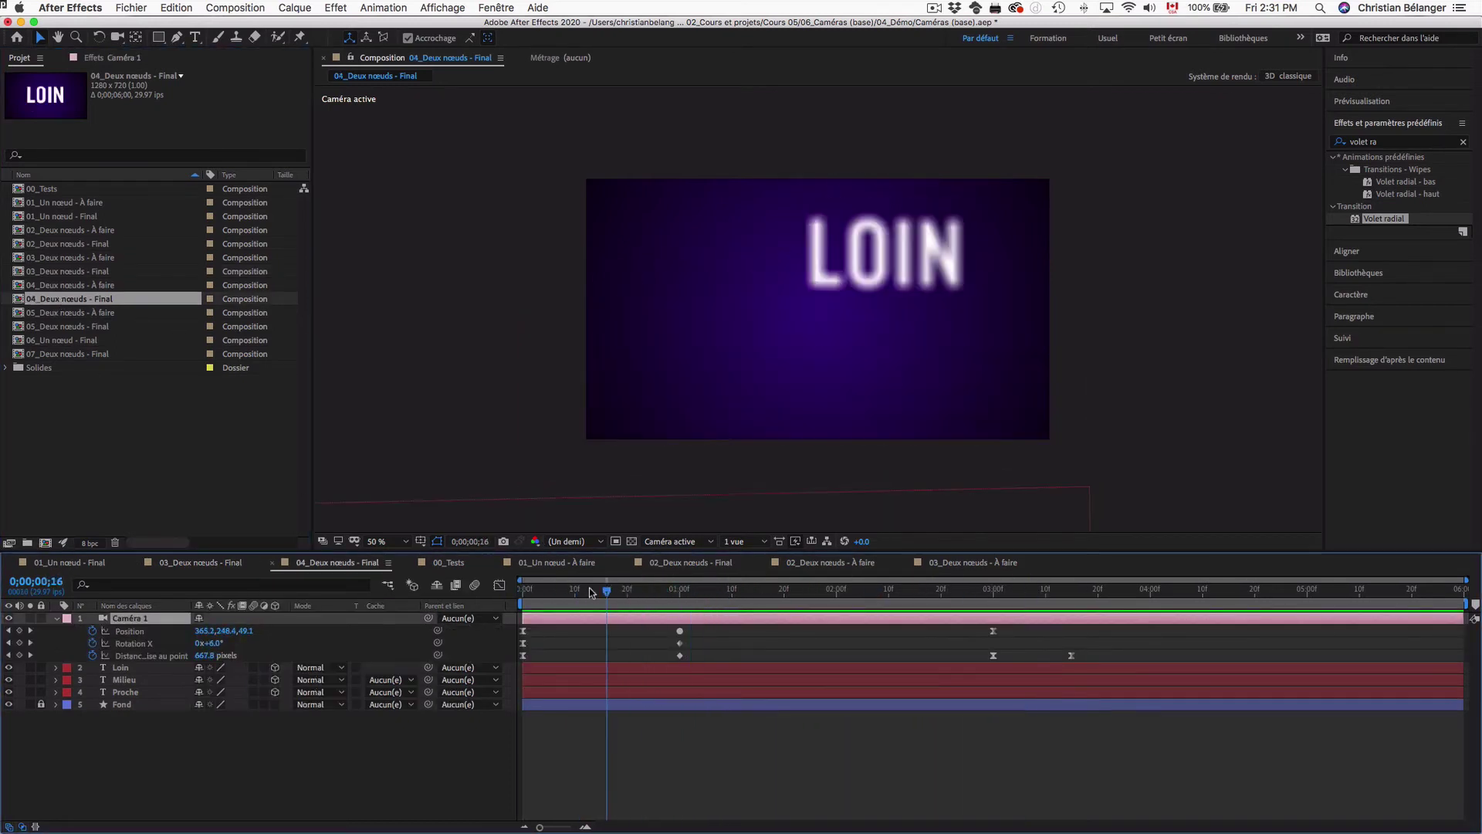
drag(592, 592, 522, 591)
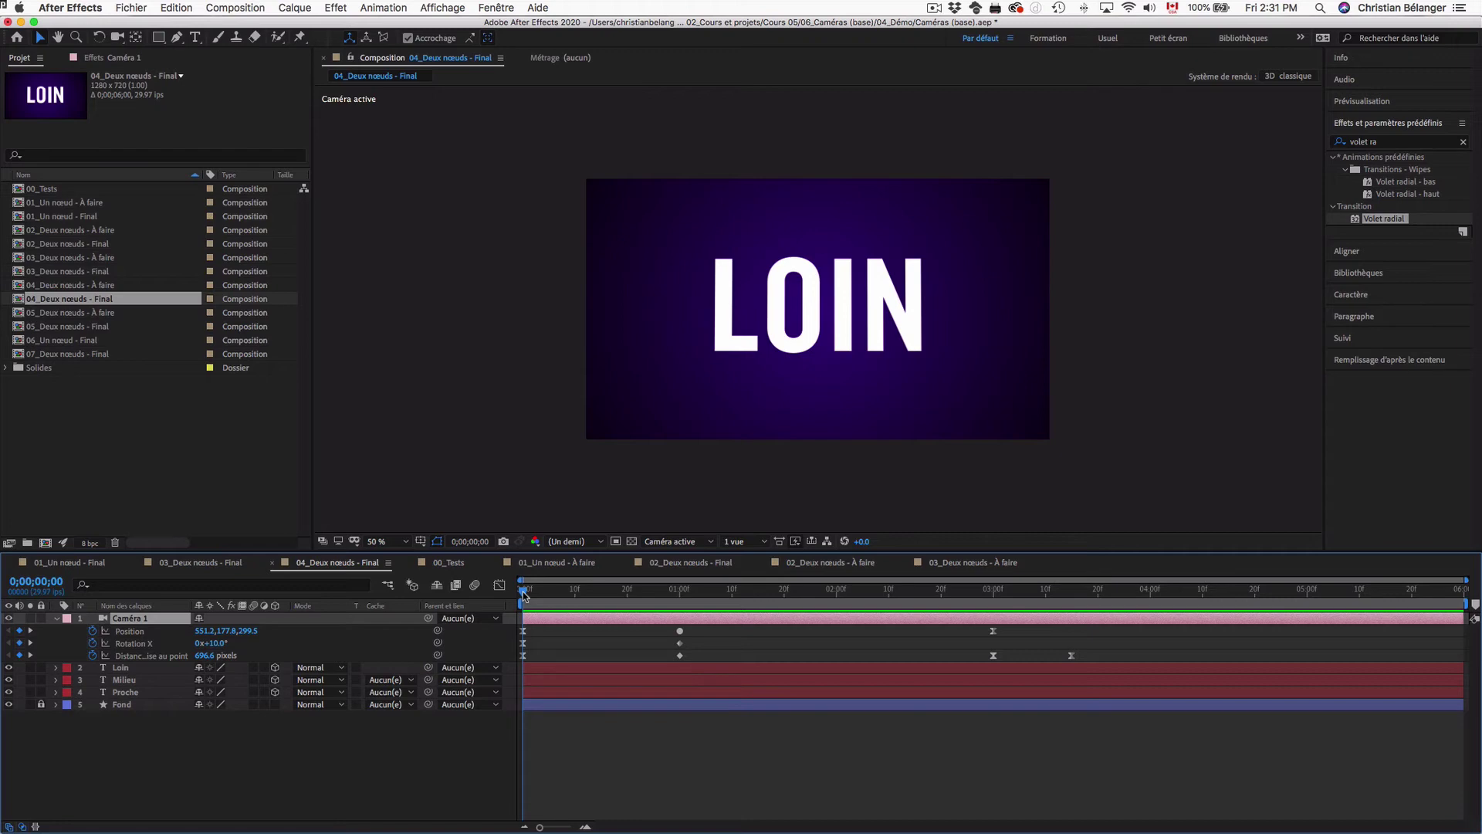
click(123, 667)
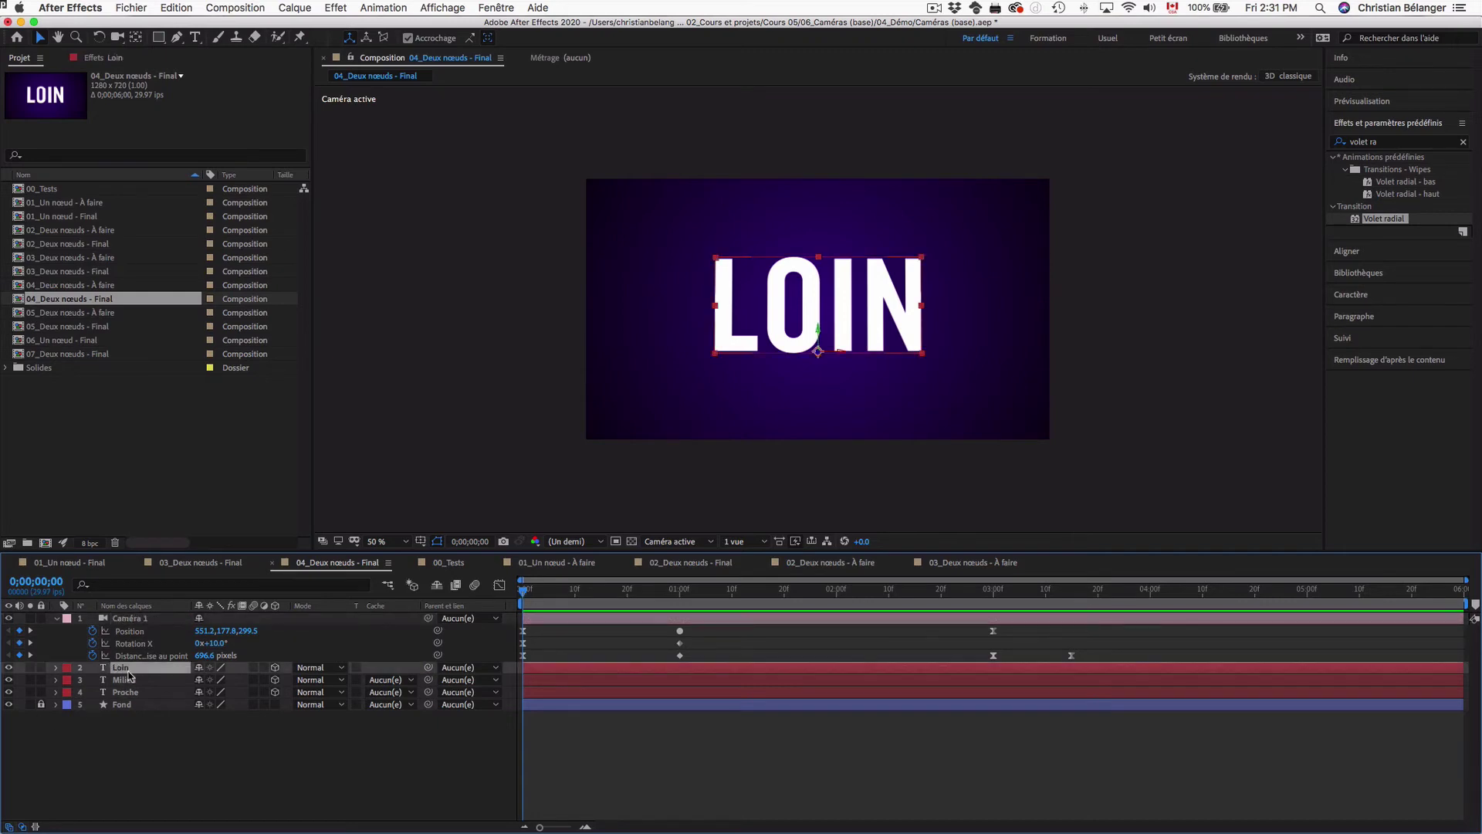
key(p)
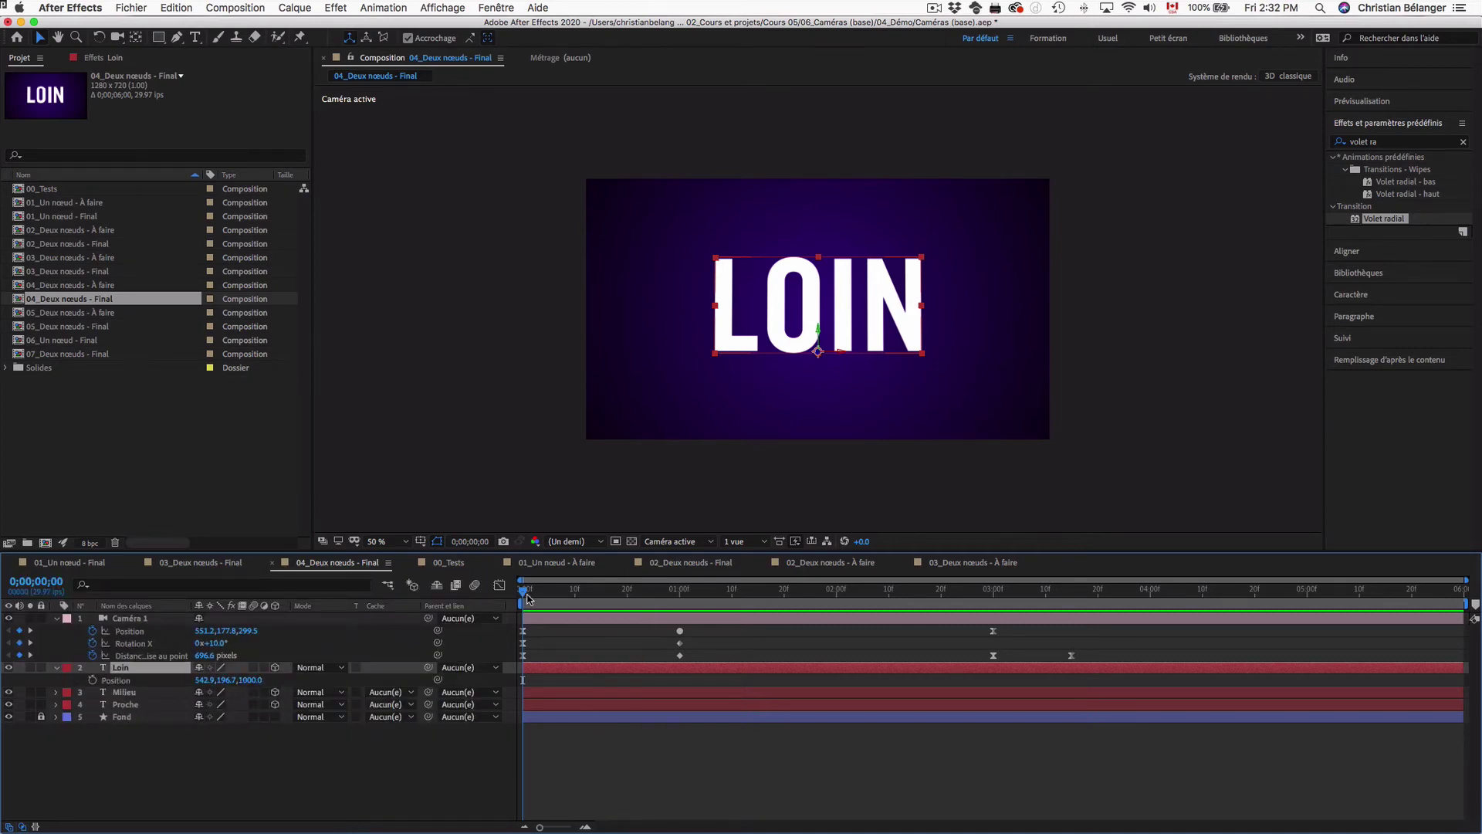
drag(525, 592, 489, 589)
Open 04_Deux nœuds - À faire and make the Loin, Milieu and Proche text layers 3D
double_click(67, 285)
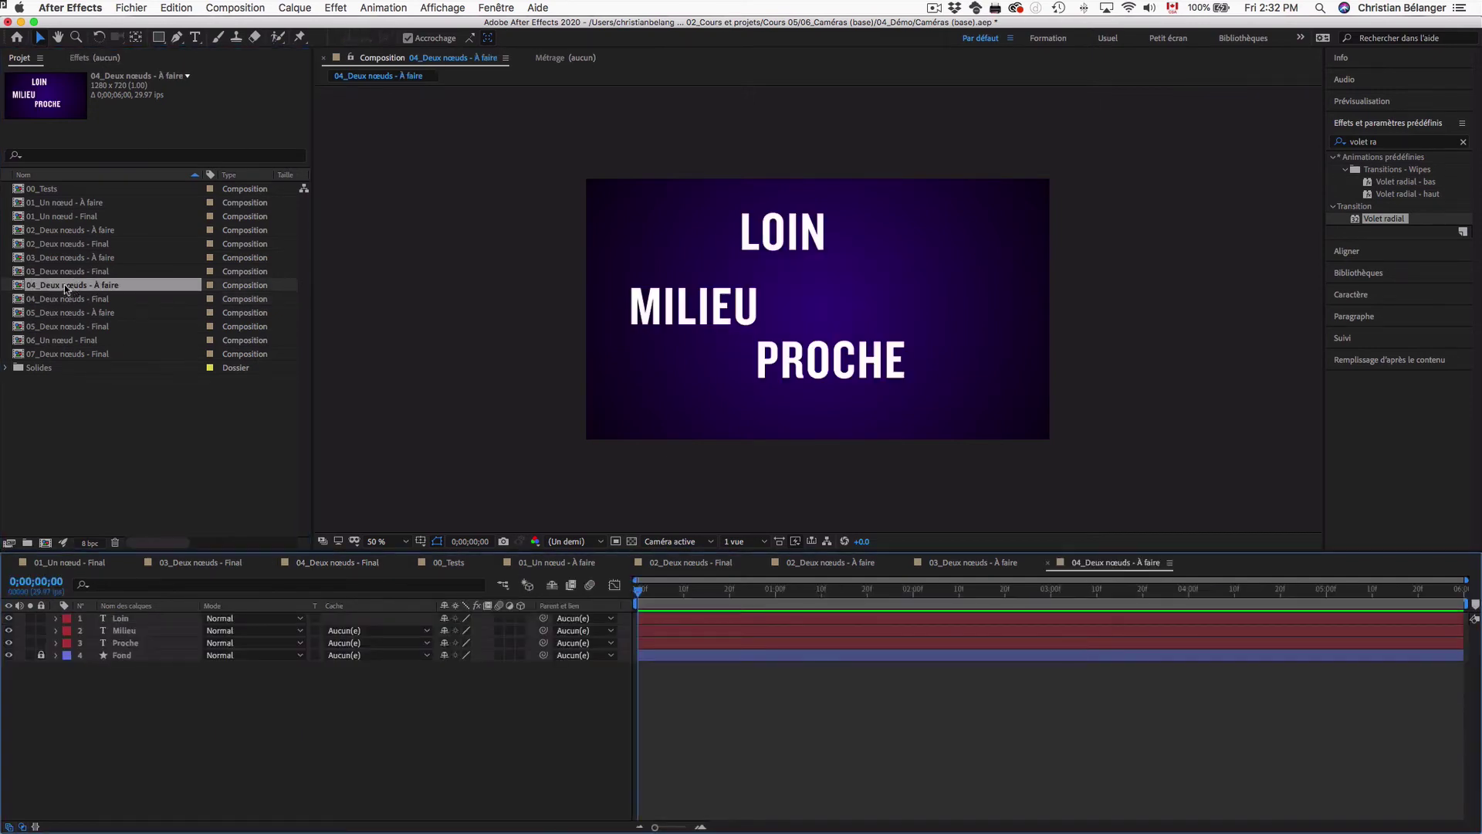
click(157, 624)
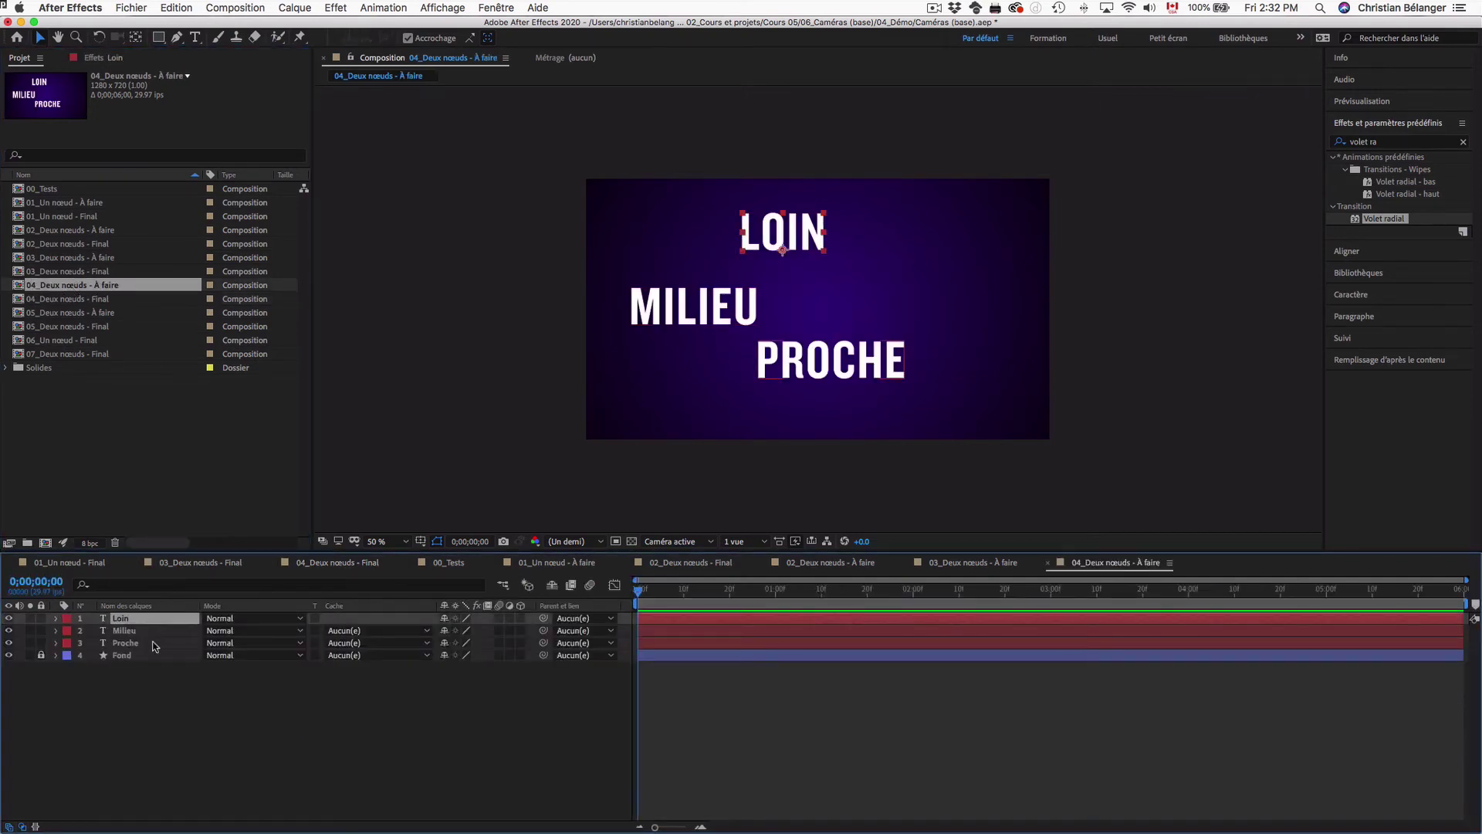
shift+click(157, 644)
click(521, 643)
click(156, 663)
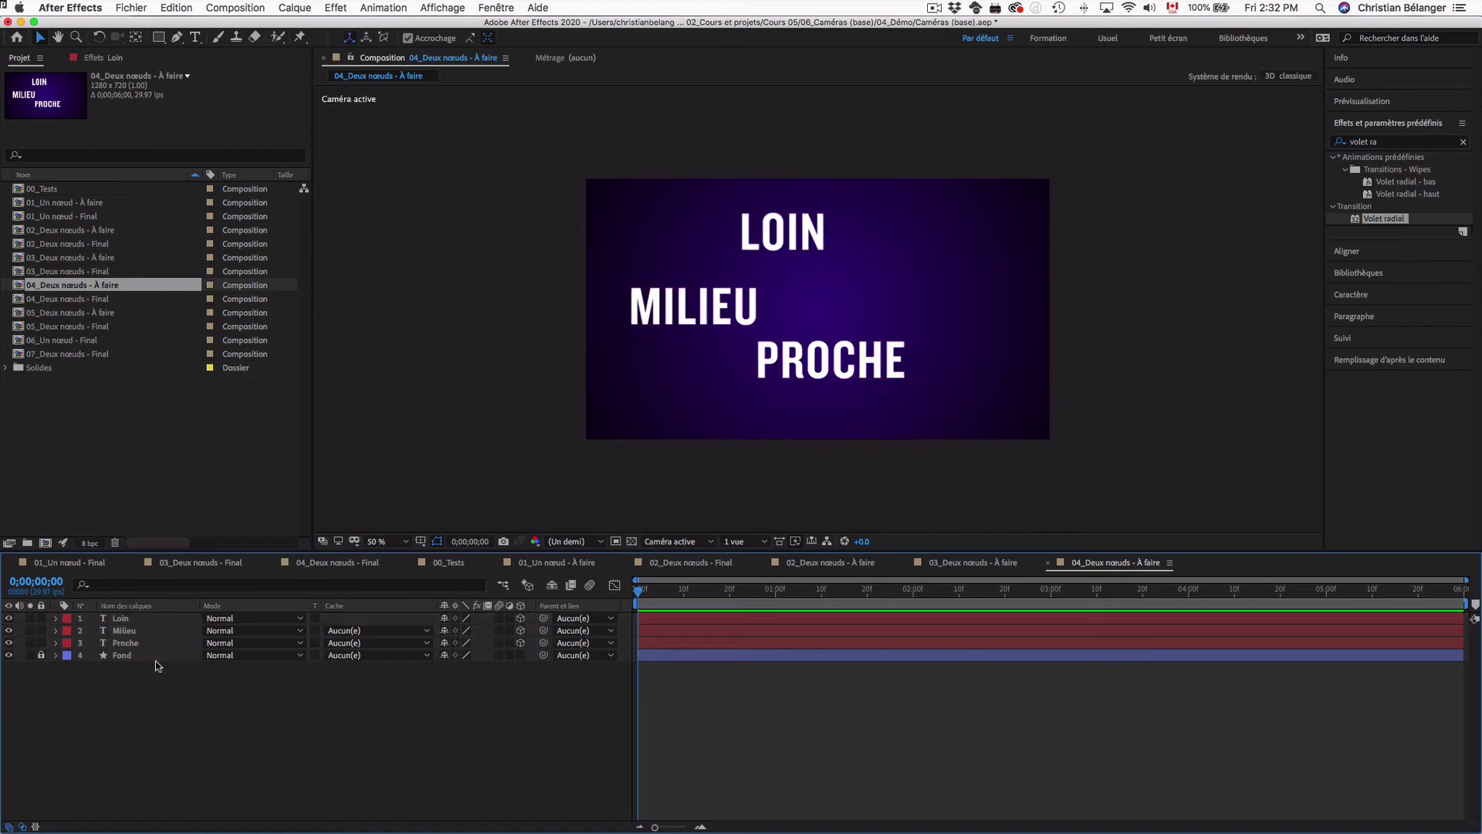
Separate the text layers in depth by setting the Z Position of Loin to 3045 and Proche to -1050
click(147, 619)
super+click(145, 644)
key(p)
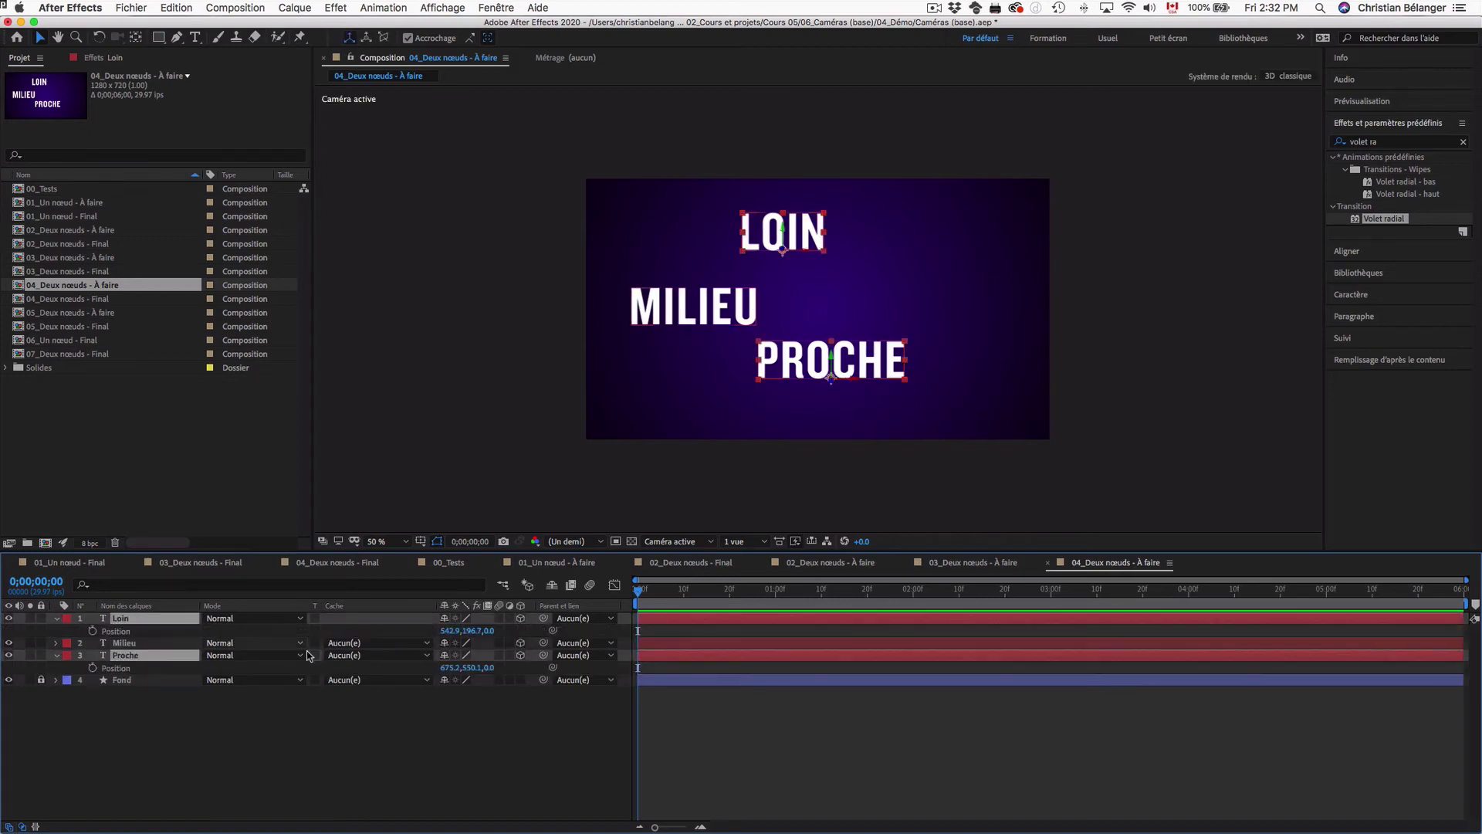
click(512, 630)
drag(491, 631, 706, 630)
drag(490, 669, 412, 668)
click(431, 782)
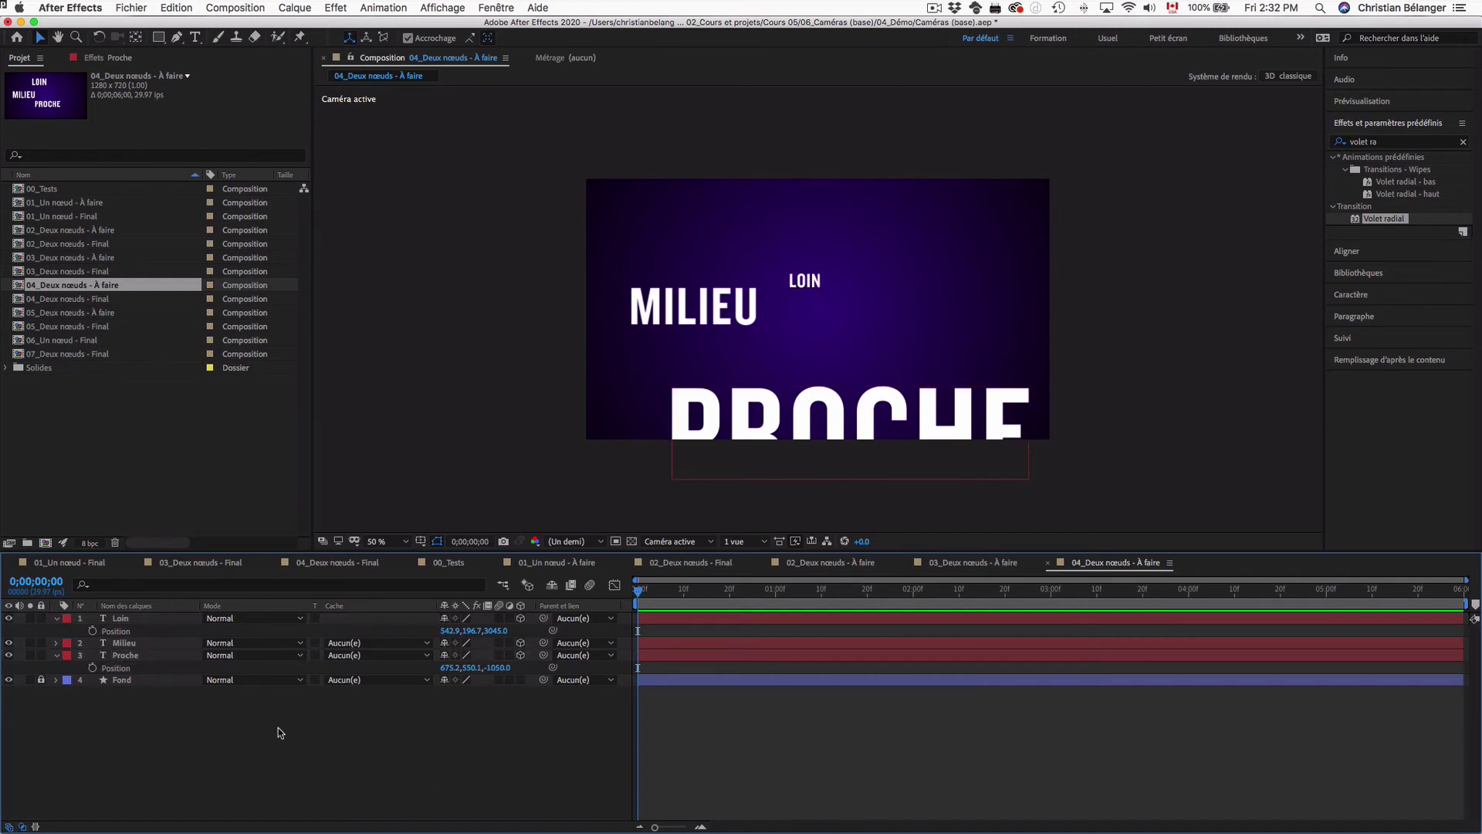
Create a two-node 50 mm camera named Caméra 1 with depth of field, and expand its transform and camera options
click(290, 7)
mouse_move(309, 26)
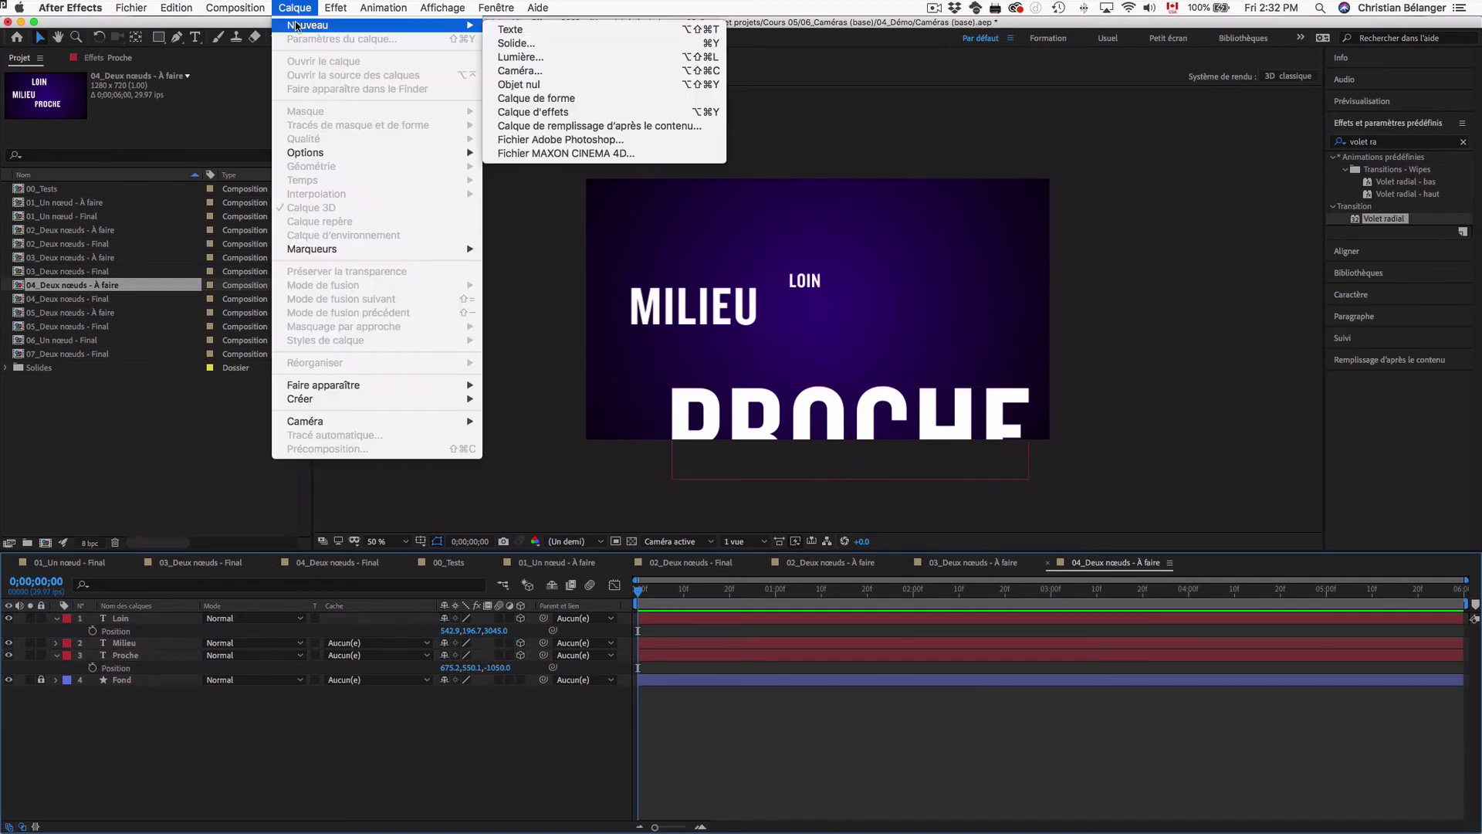
click(537, 70)
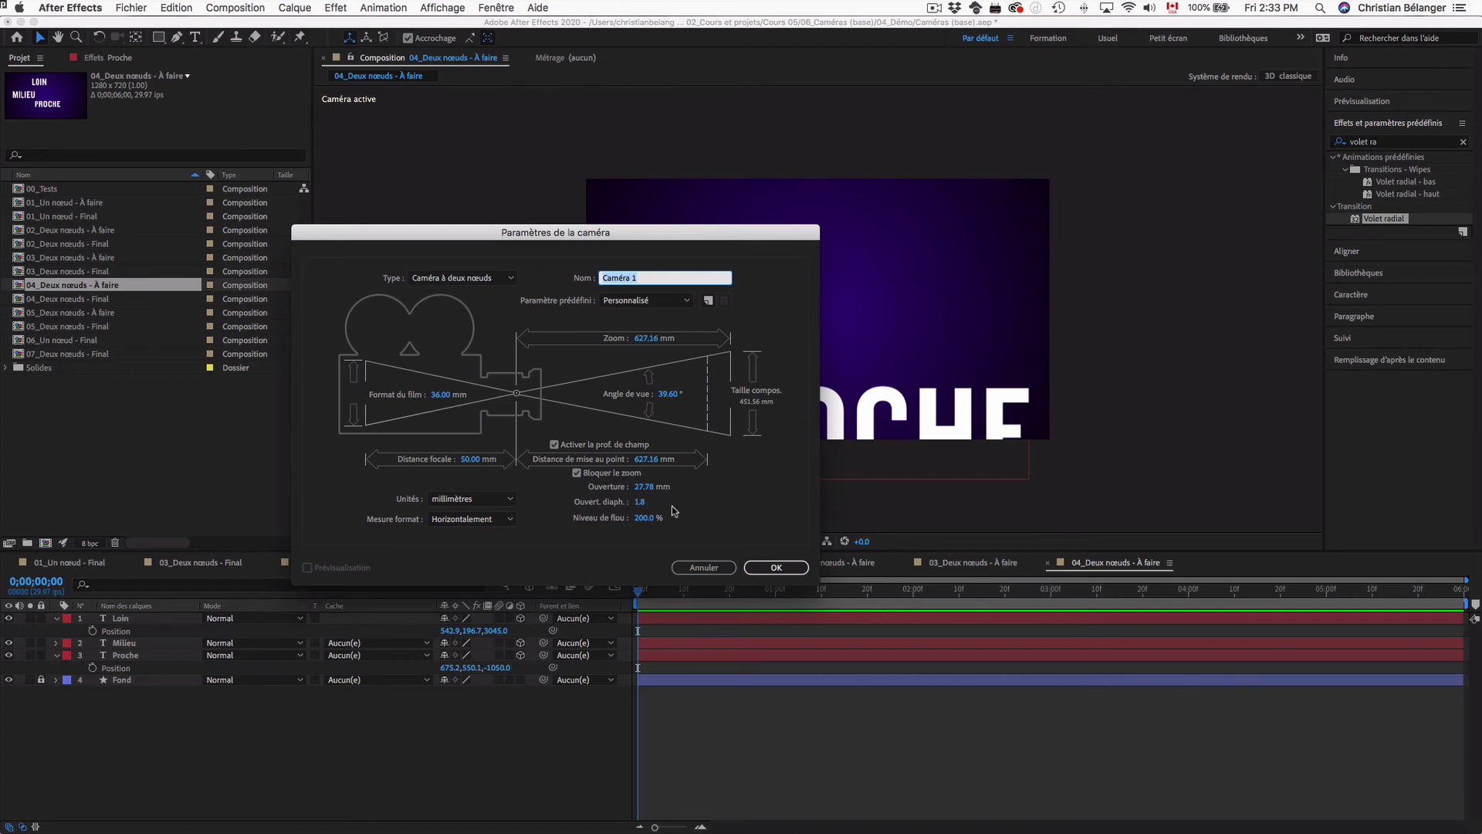
click(788, 565)
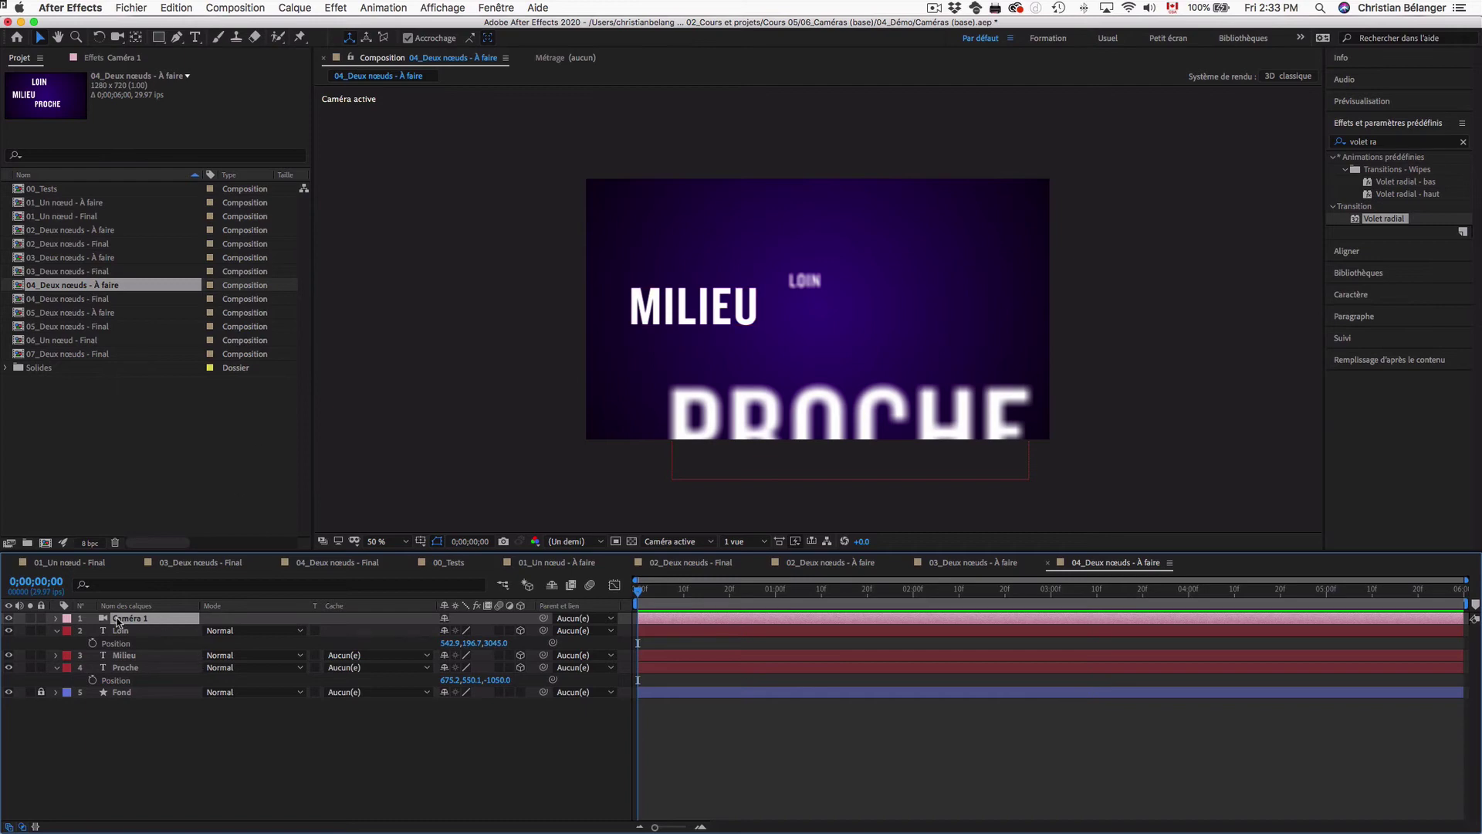
click(56, 619)
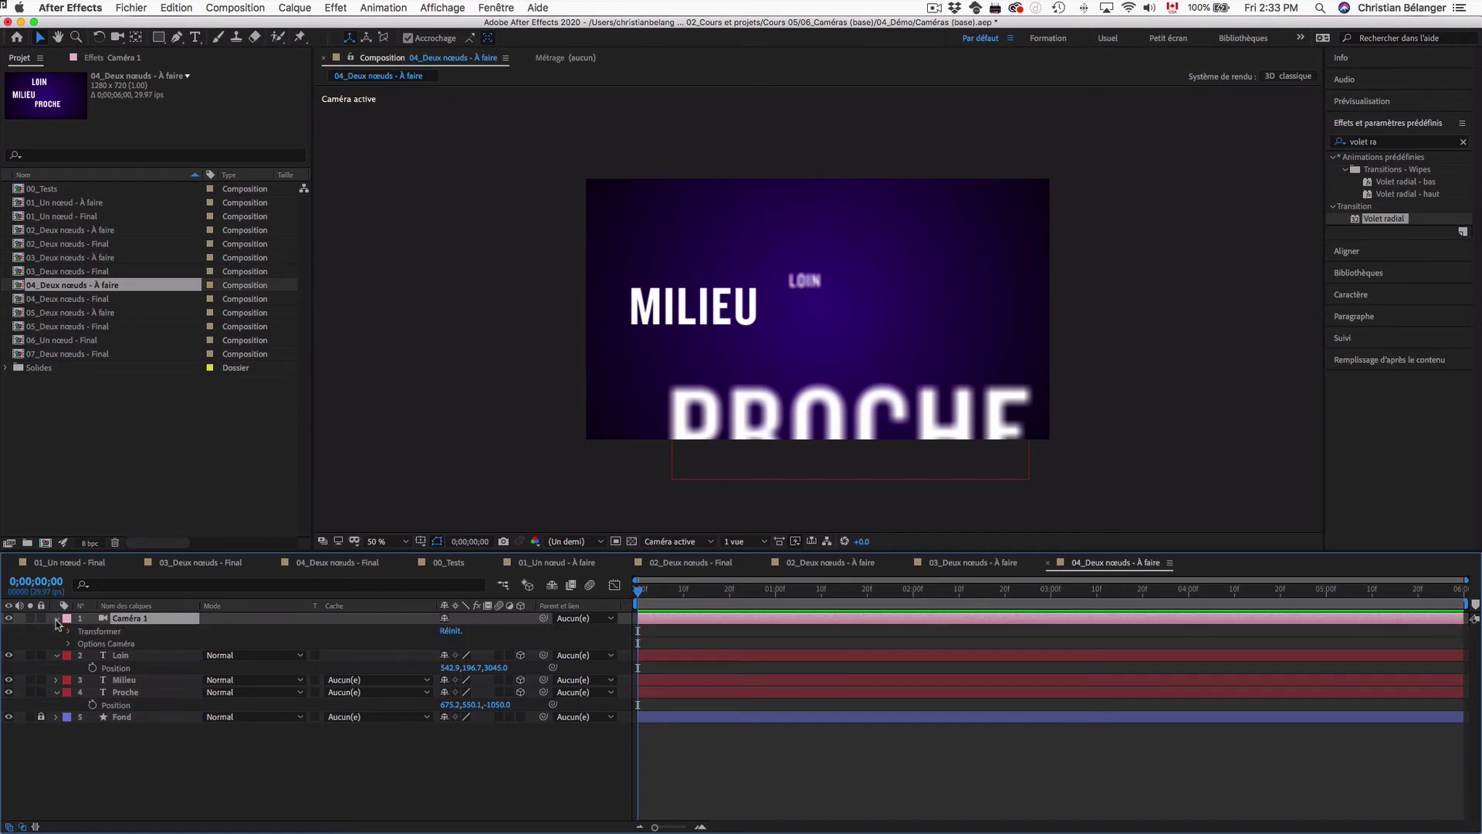
click(71, 644)
click(69, 631)
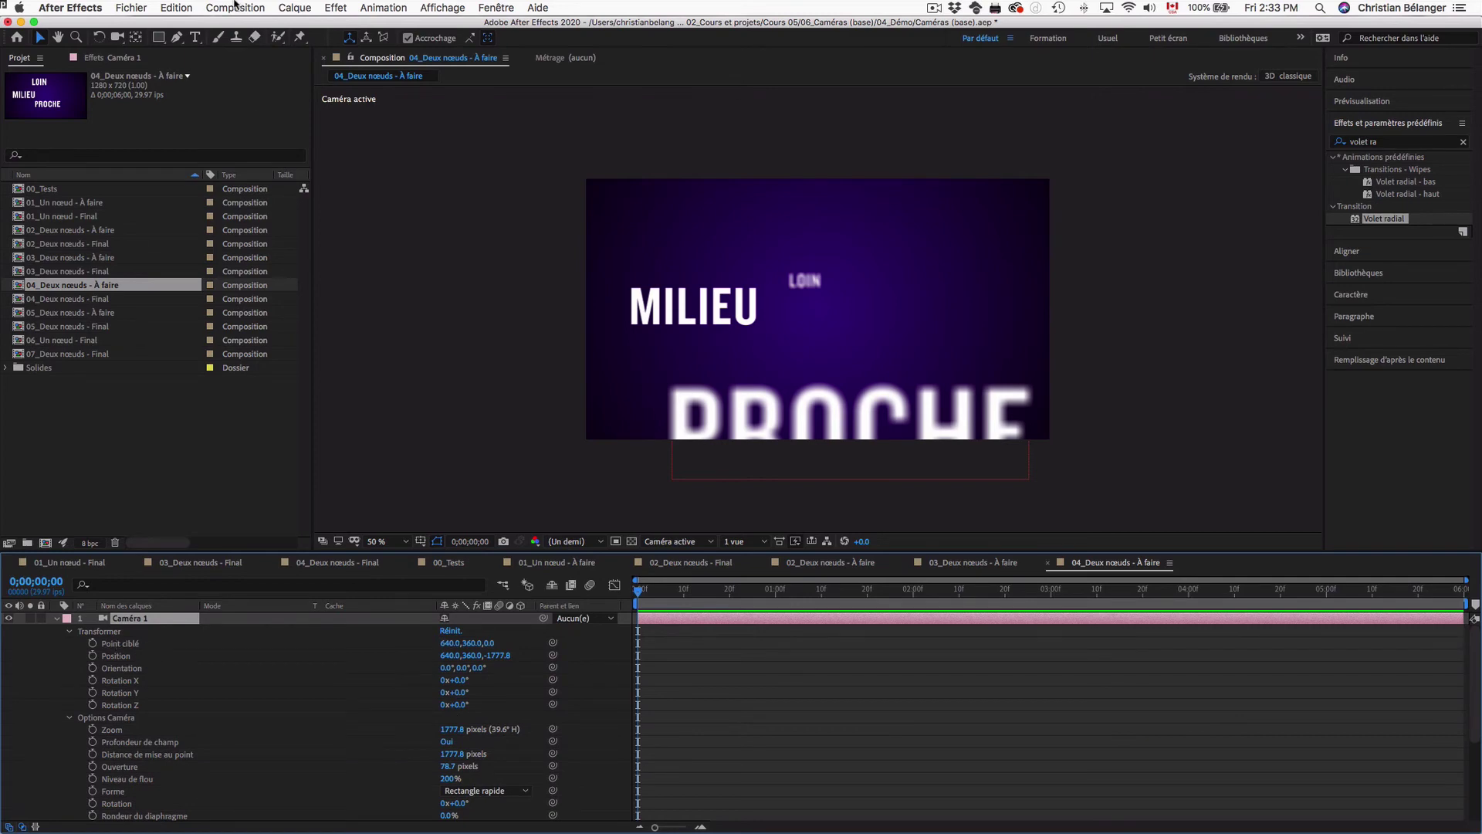
Move Caméra 1 forward in depth toward LOIN with the Approche Z tool, to a Z Position of about 1712.7
click(117, 37)
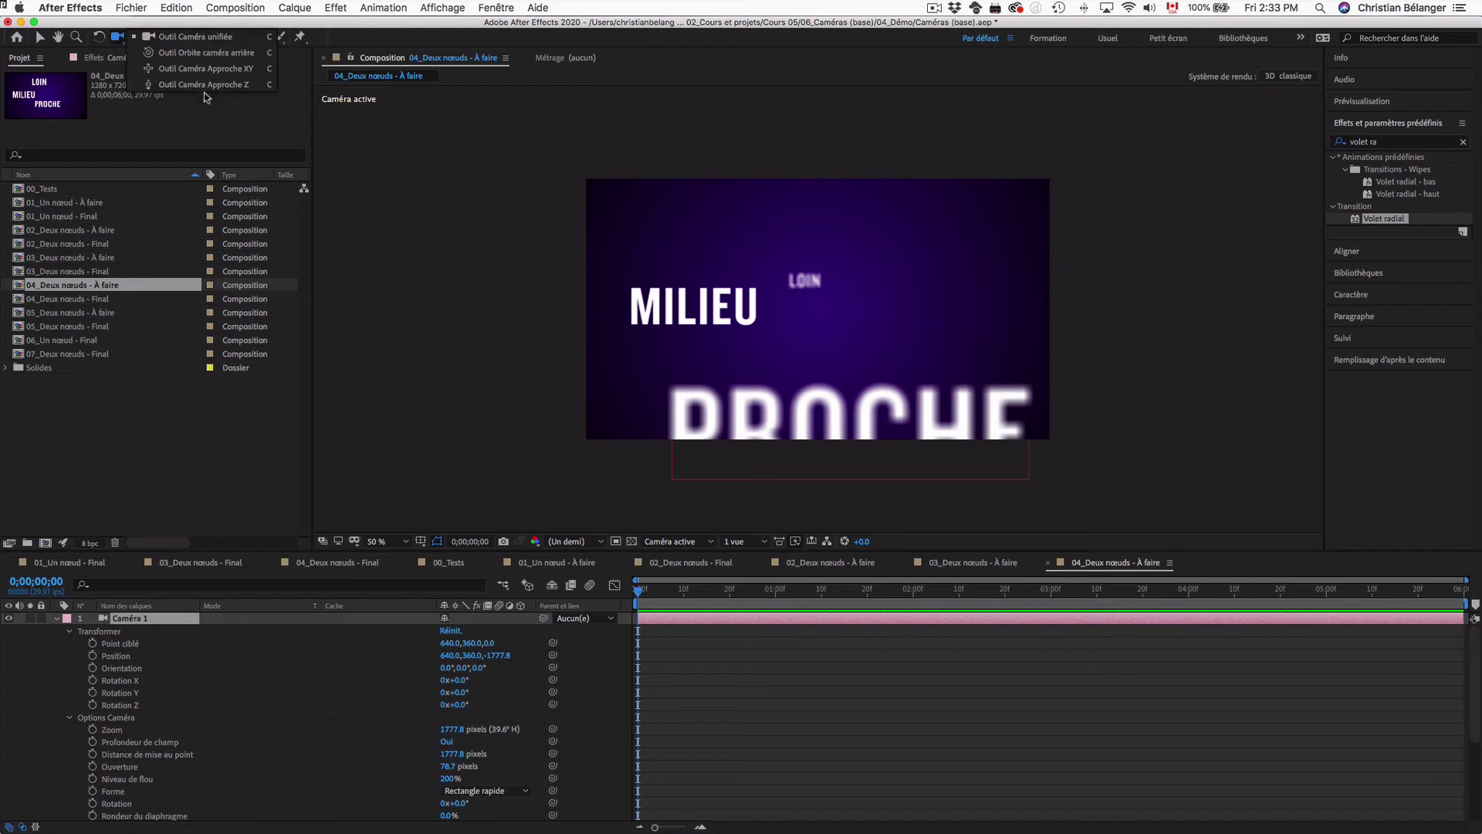
click(207, 84)
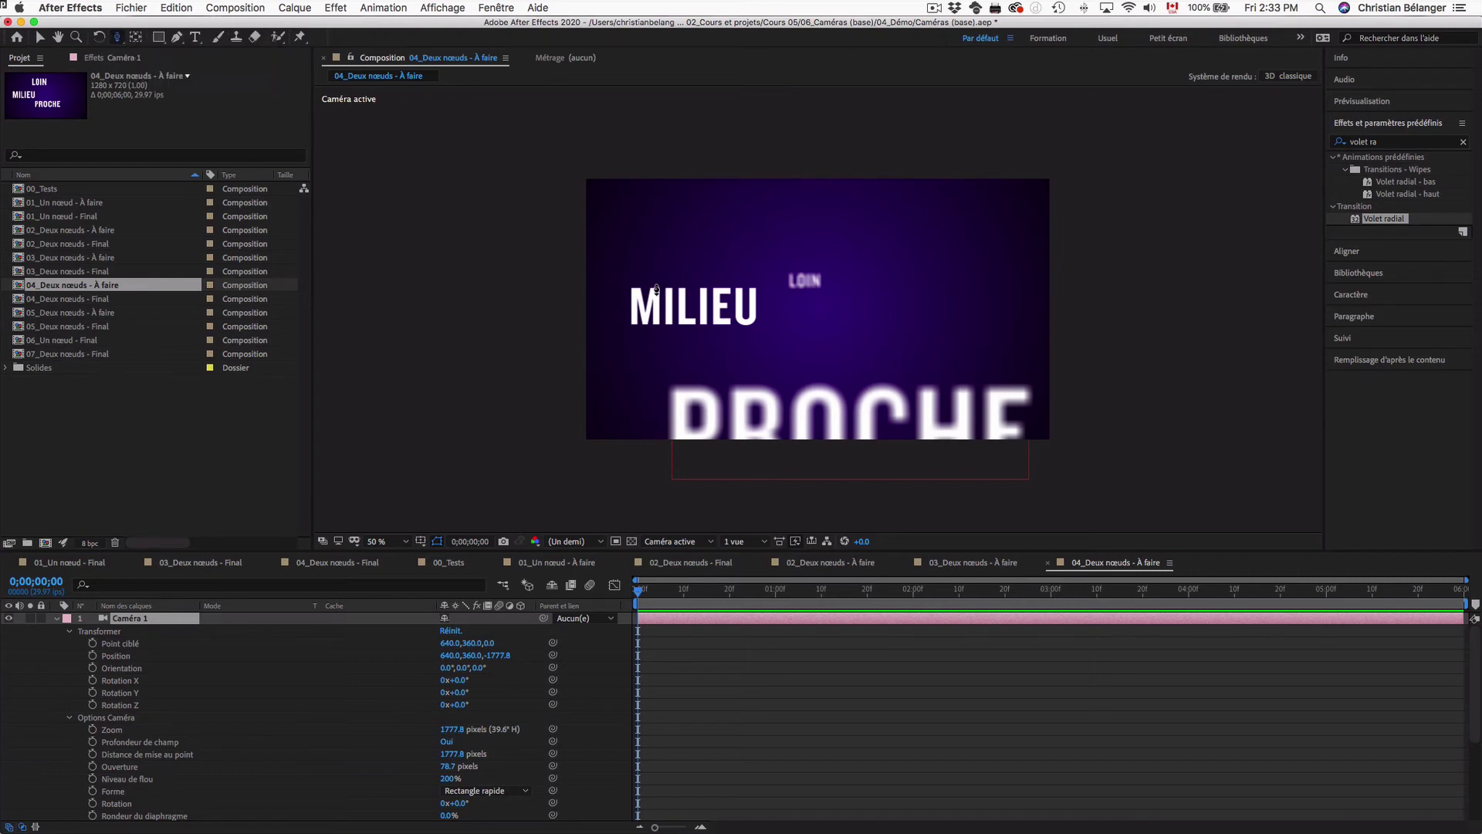
drag(812, 328, 775, 267)
key(Caps_Lock)
key(Caps_Lock)
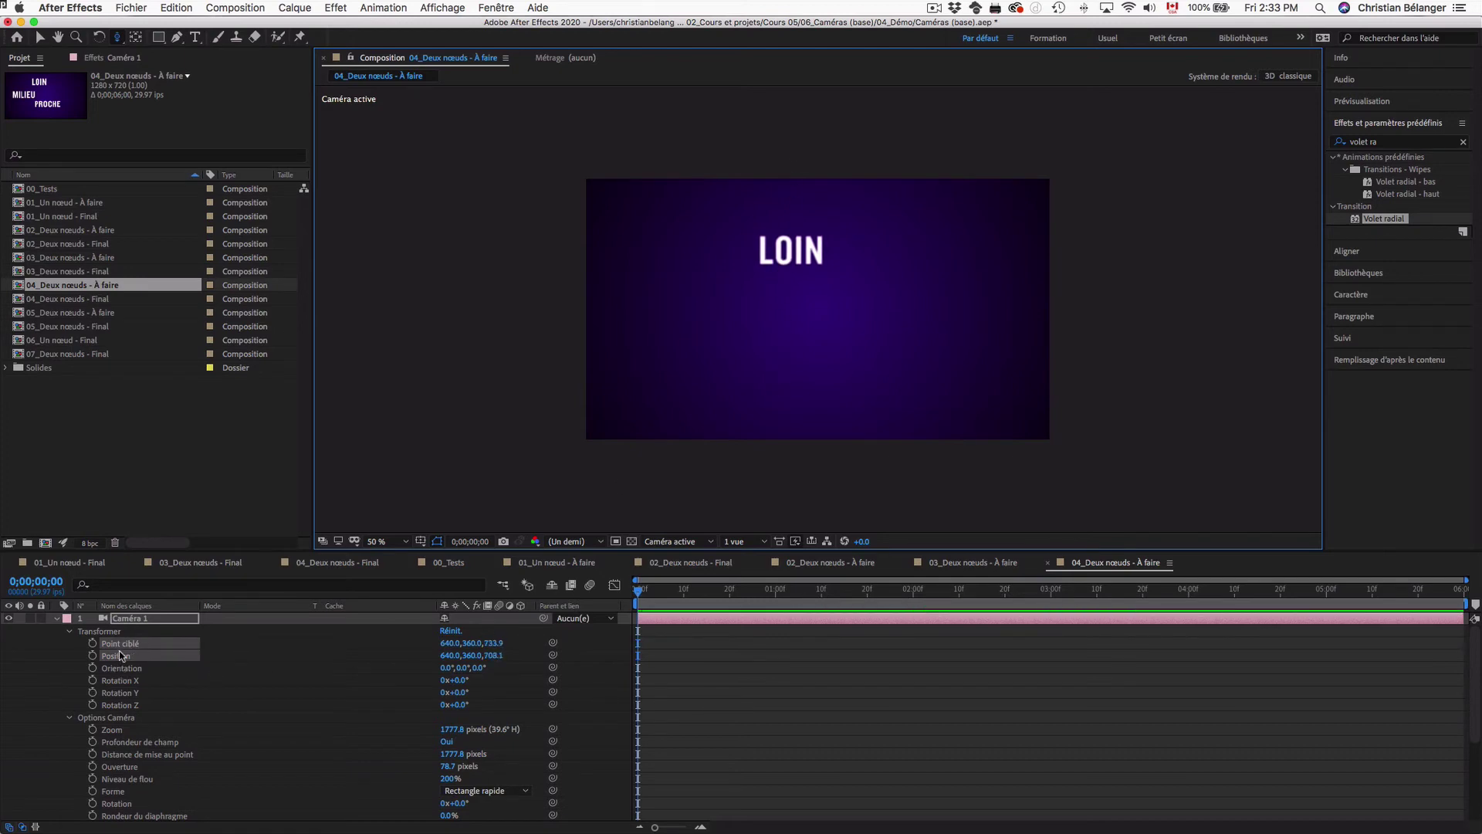
drag(797, 304, 781, 142)
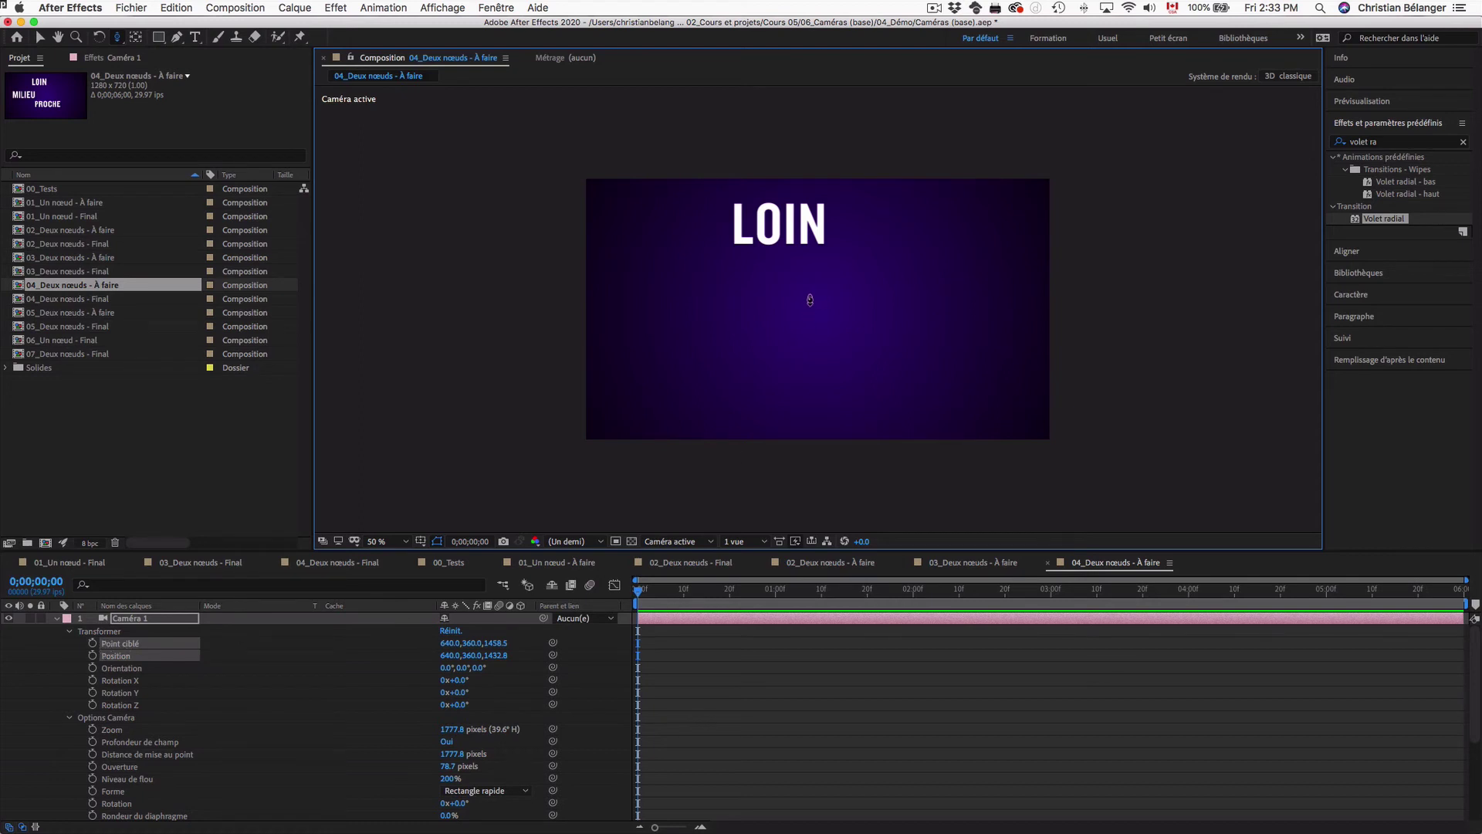
drag(810, 300, 789, 127)
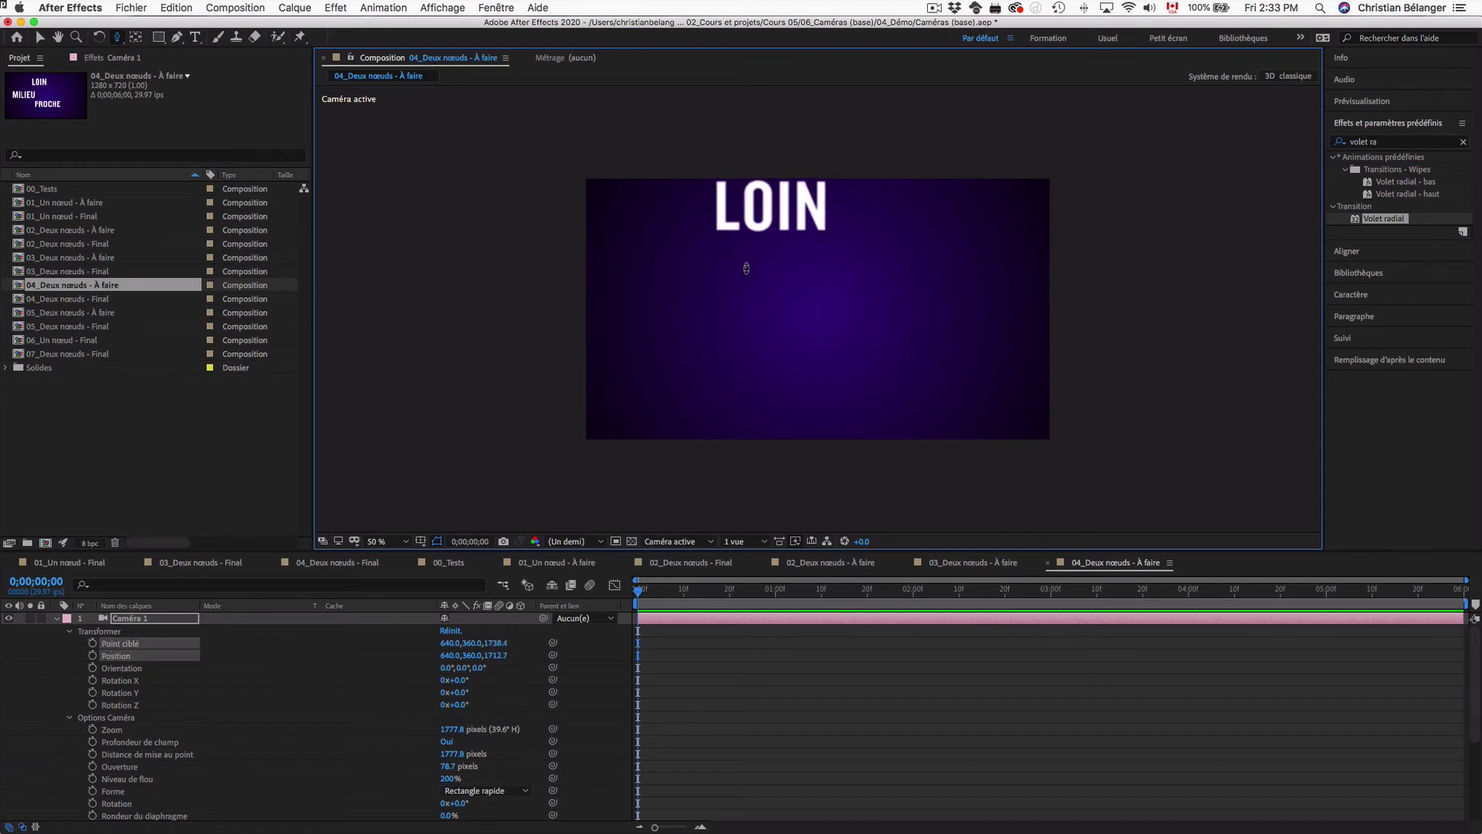
Reframe LOIN near the center, with Caméra 1's Point ciblé at about 616.9, 288.5, 1840.4 and Position at about 622.9, 304.5, 1683.7
drag(117, 37, 208, 69)
mouse_move(806, 290)
mouse_down()
mouse_move(828, 346)
mouse_move(815, 247)
mouse_move(823, 291)
mouse_up()
drag(117, 37, 189, 84)
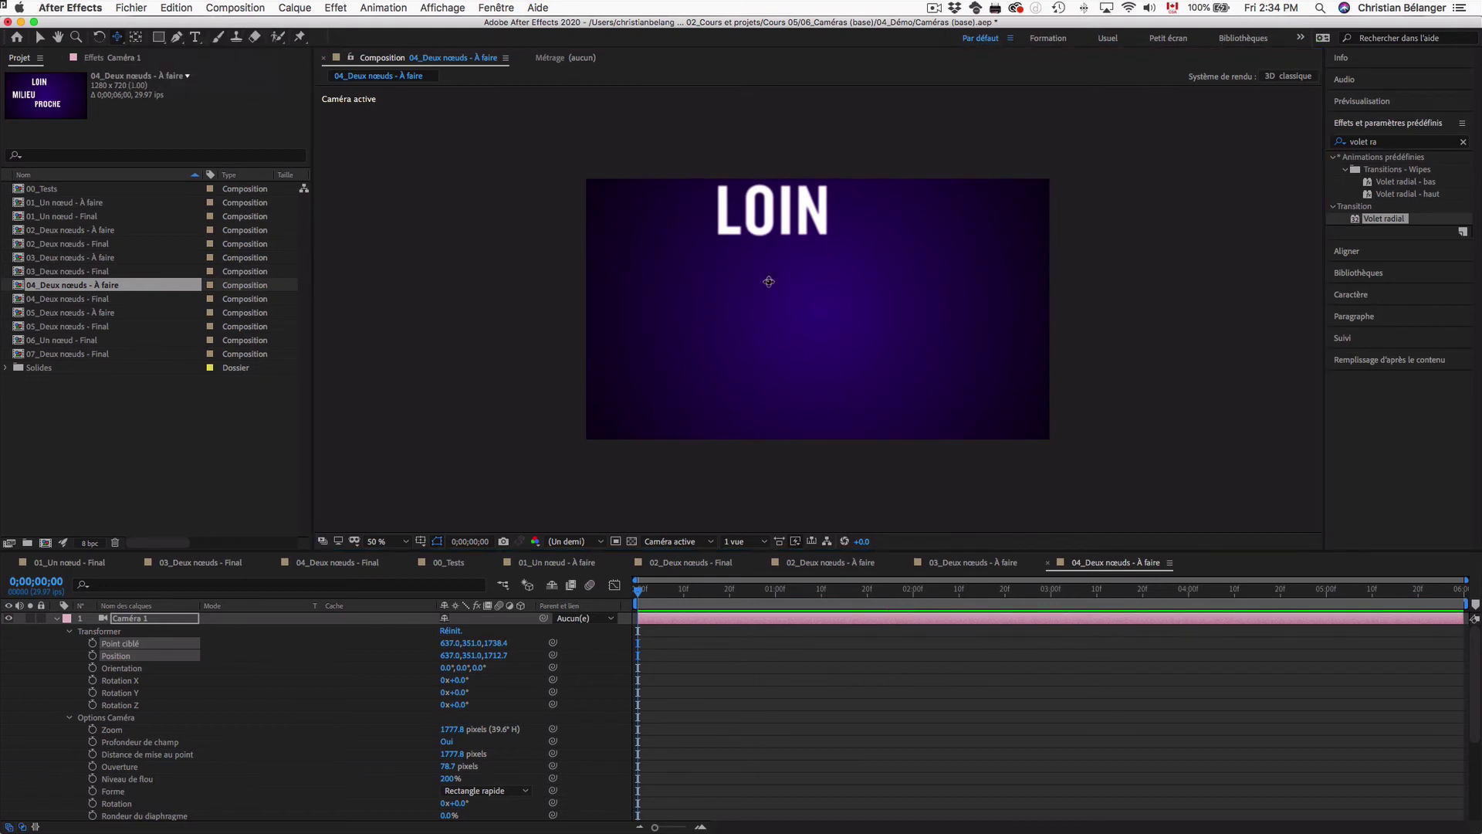
drag(817, 233, 844, 328)
drag(809, 207, 844, 704)
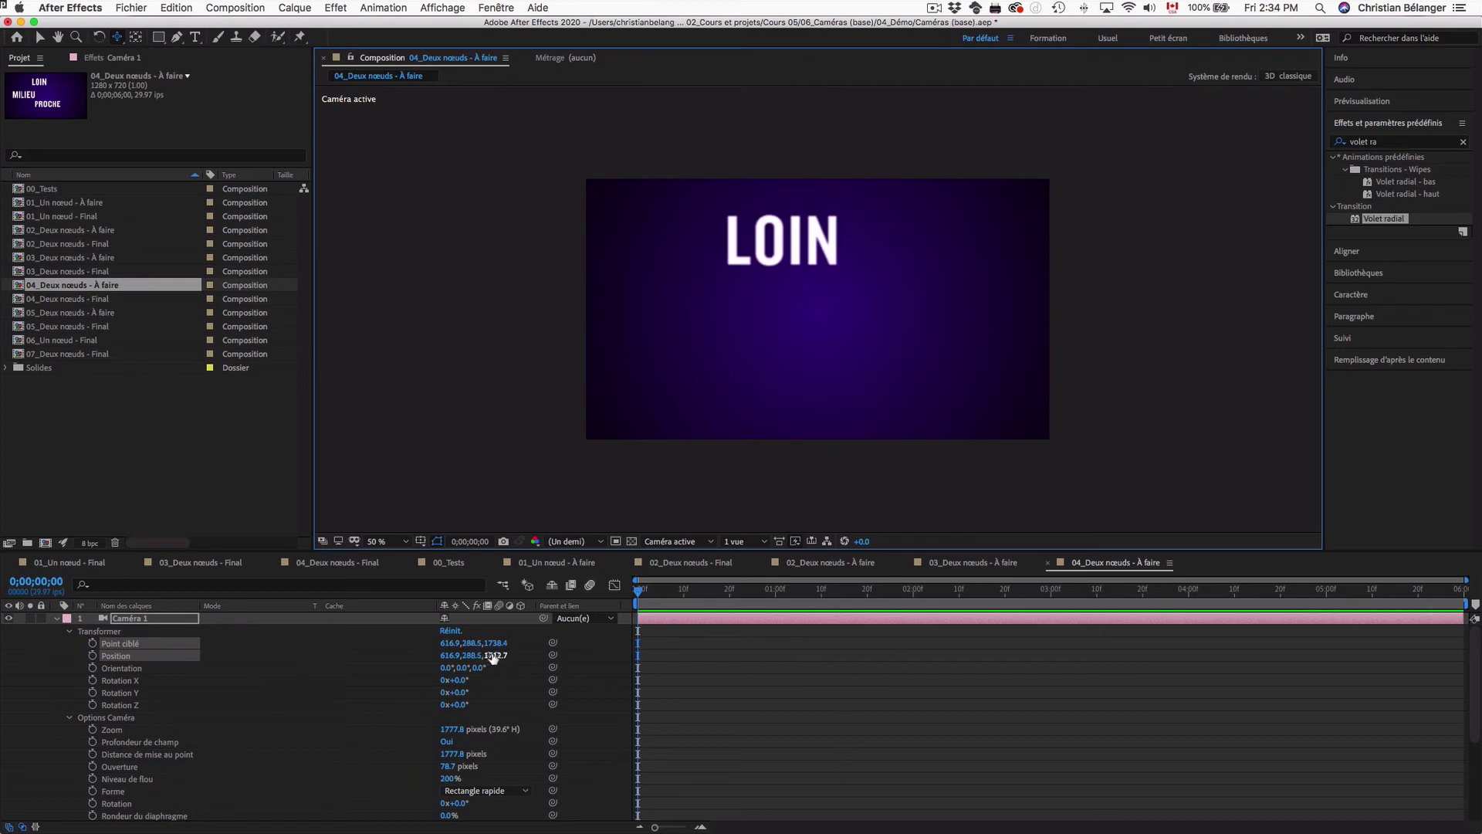
drag(494, 657, 583, 641)
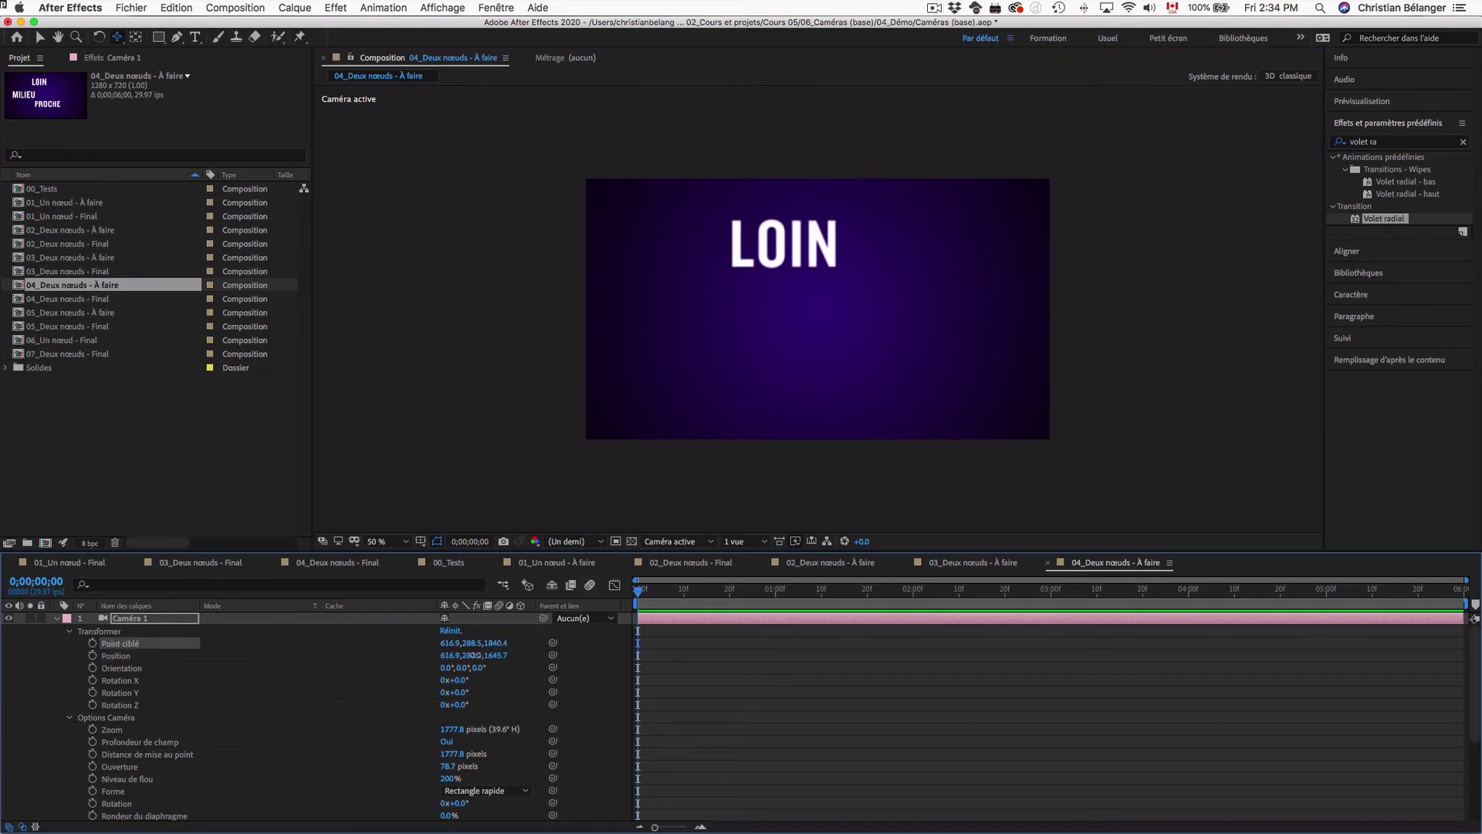
drag(473, 656, 519, 656)
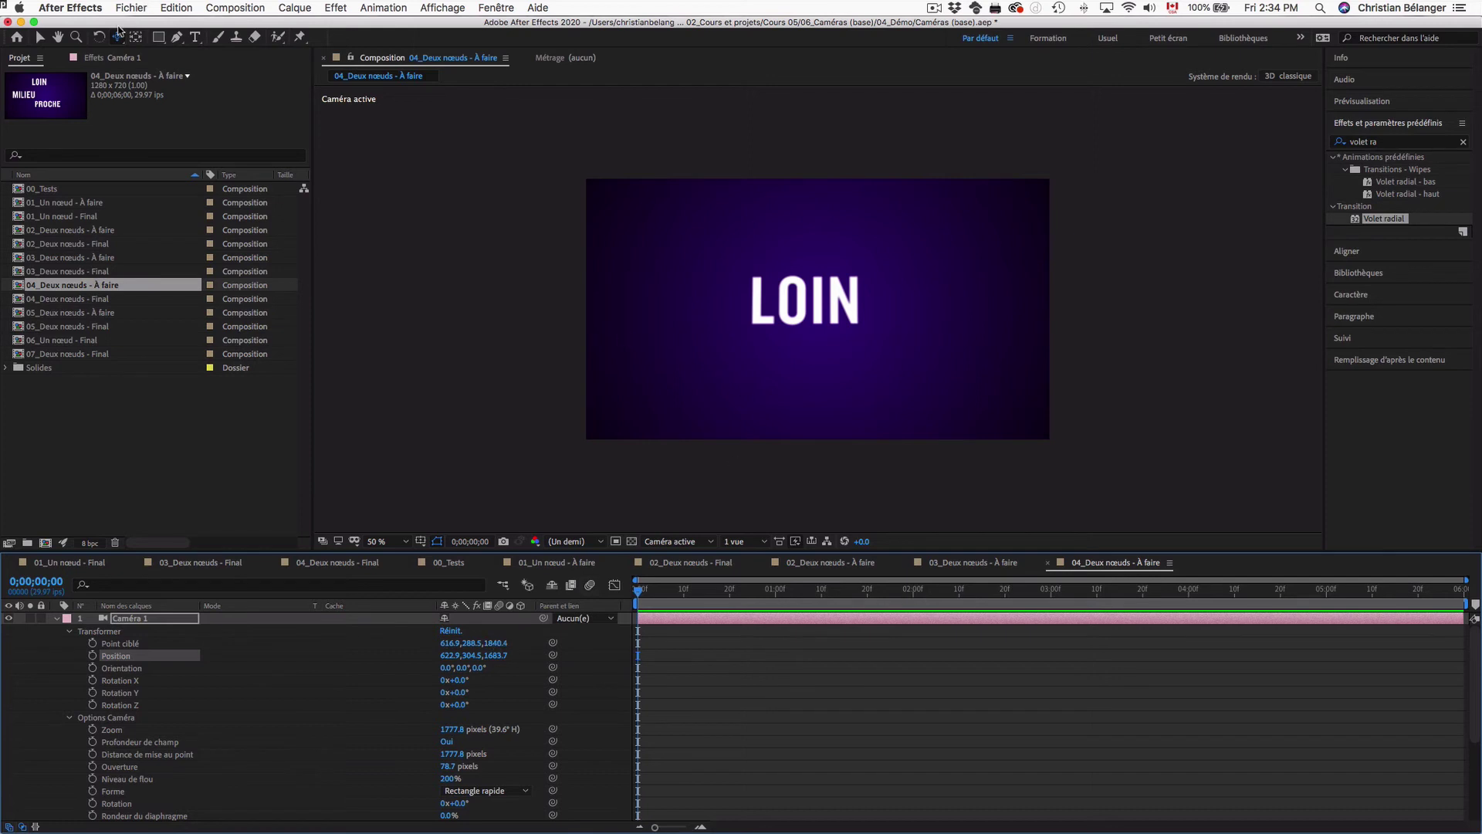
Move Caméra 1 closer and recenter LOIN, with Point ciblé at about 557.0, 148.8, 2951.0 and Position at about 575.8, 137.9, 2381.8
click(118, 36)
click(147, 82)
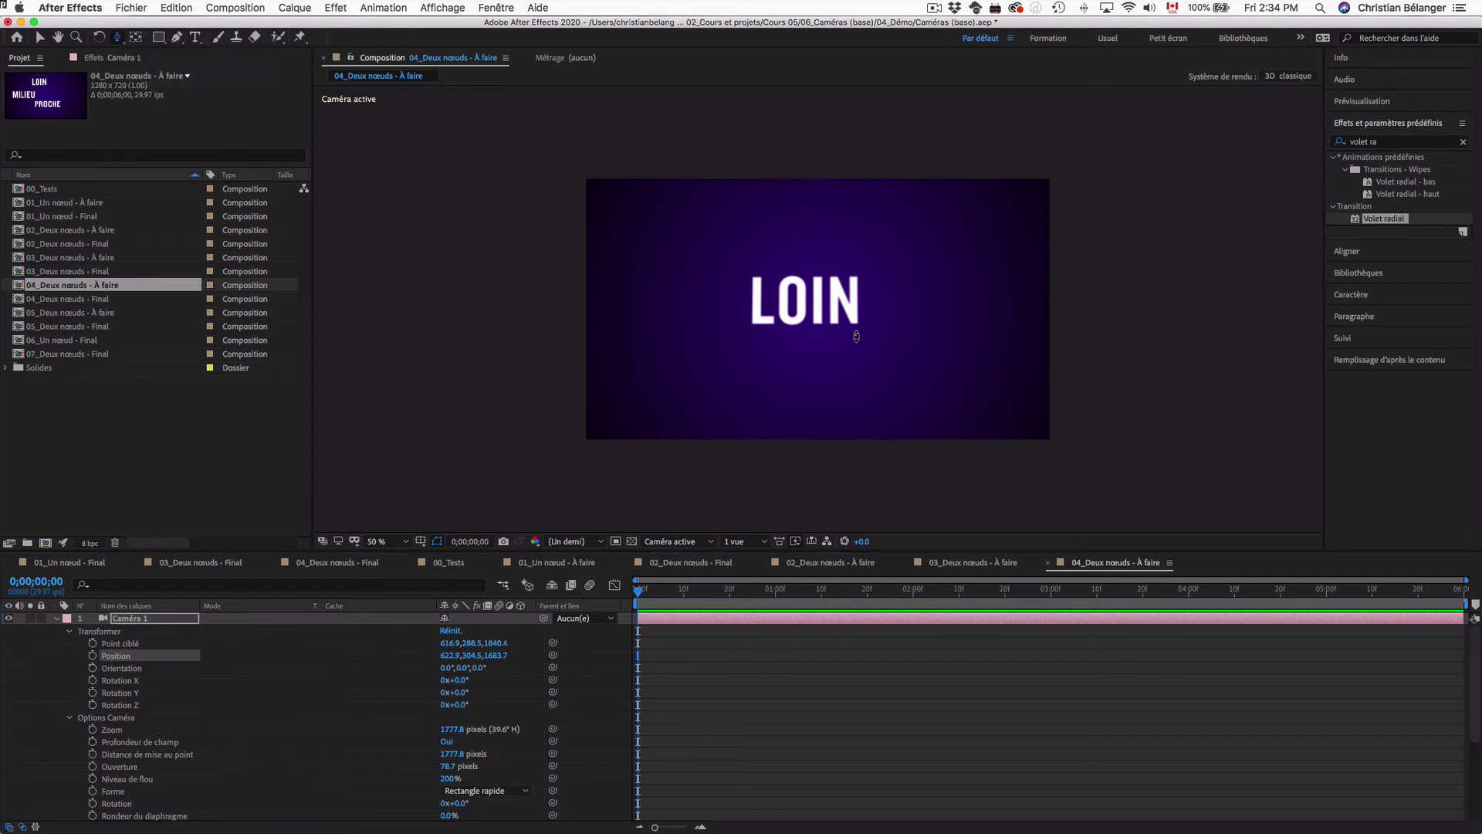
drag(850, 218, 821, 360)
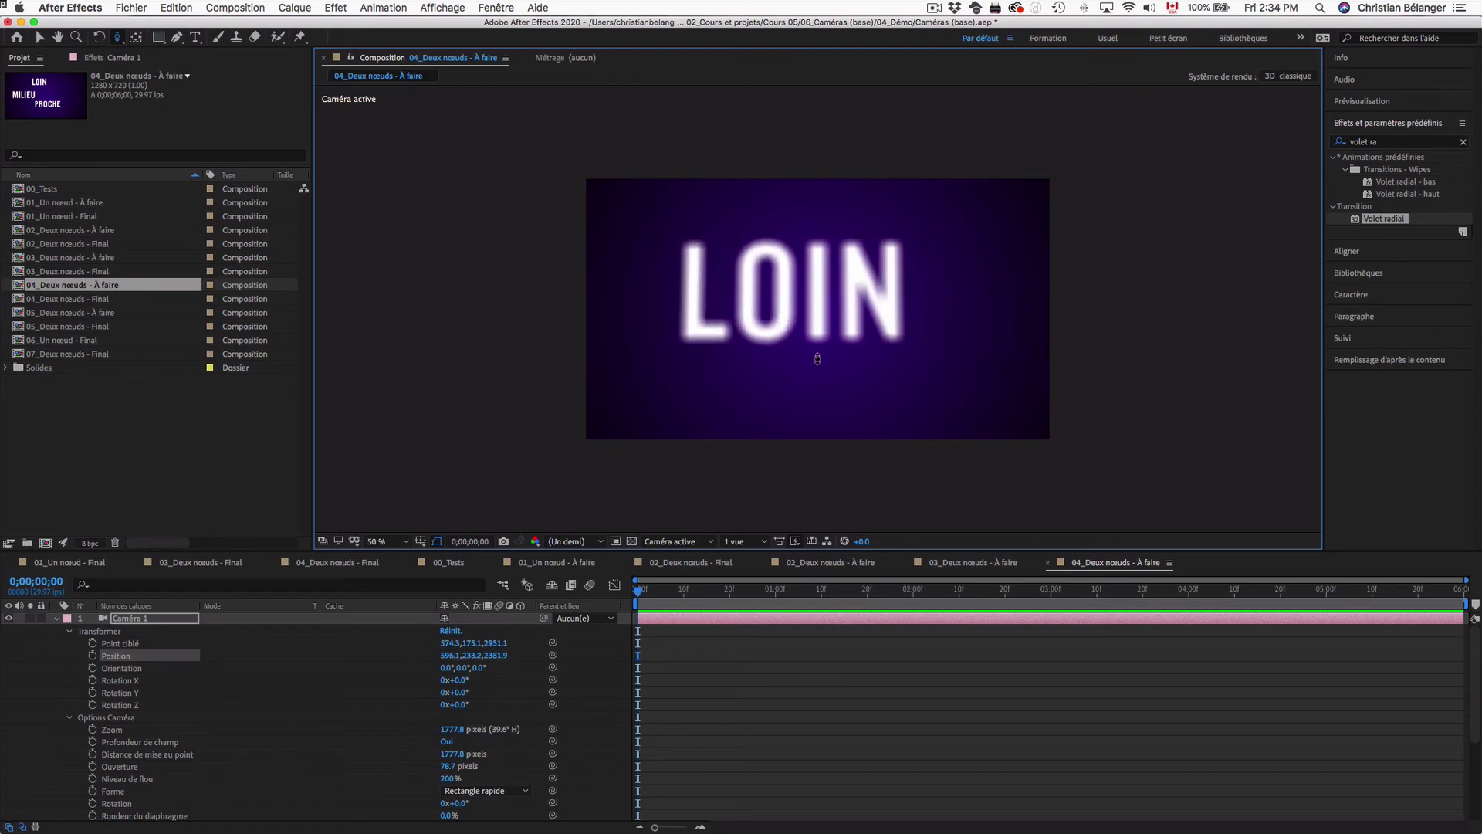
mouse_move(473, 655)
mouse_down()
mouse_move(413, 657)
mouse_move(509, 663)
mouse_move(447, 666)
mouse_up()
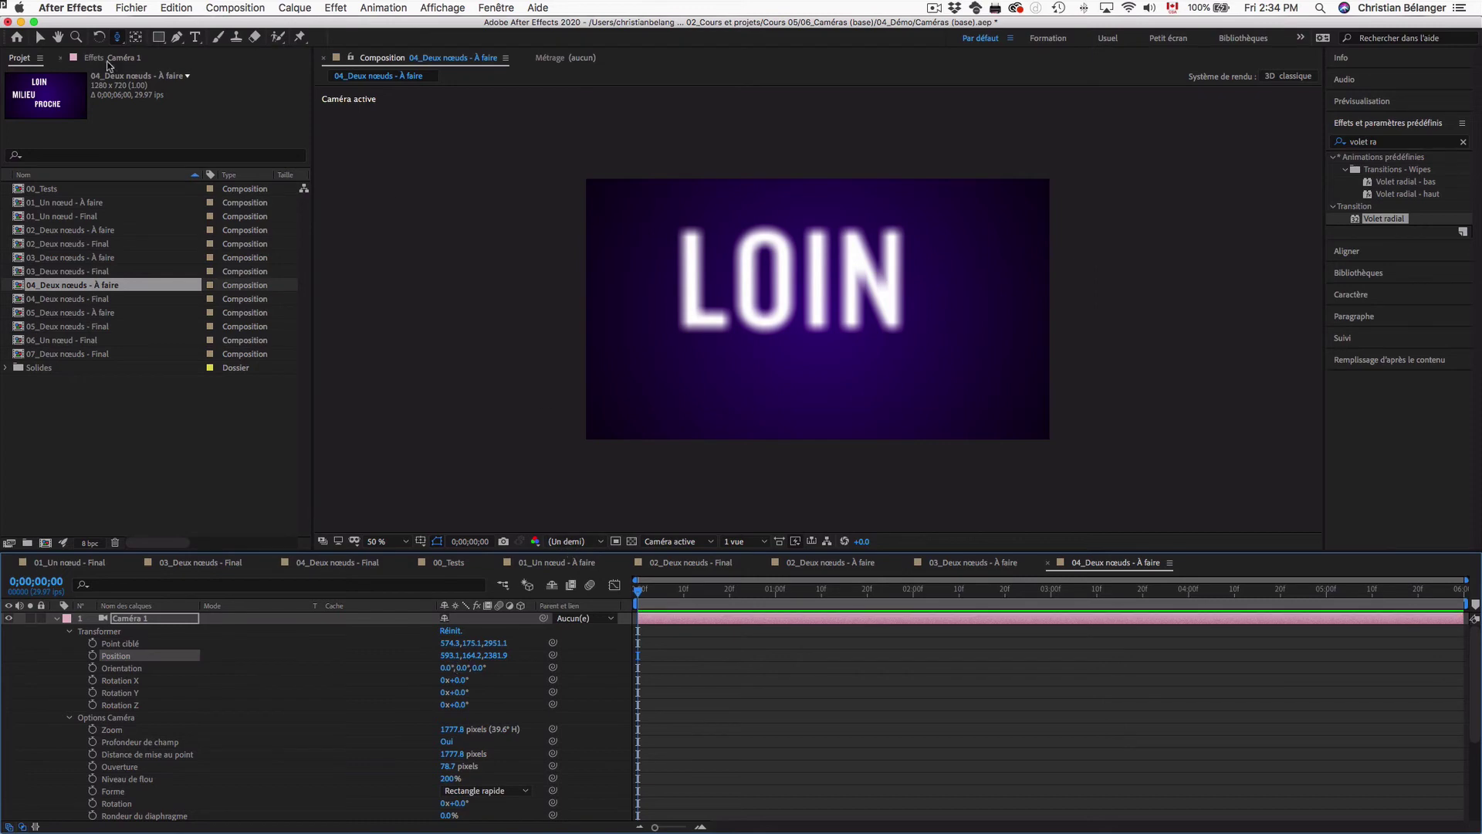
drag(117, 38, 198, 67)
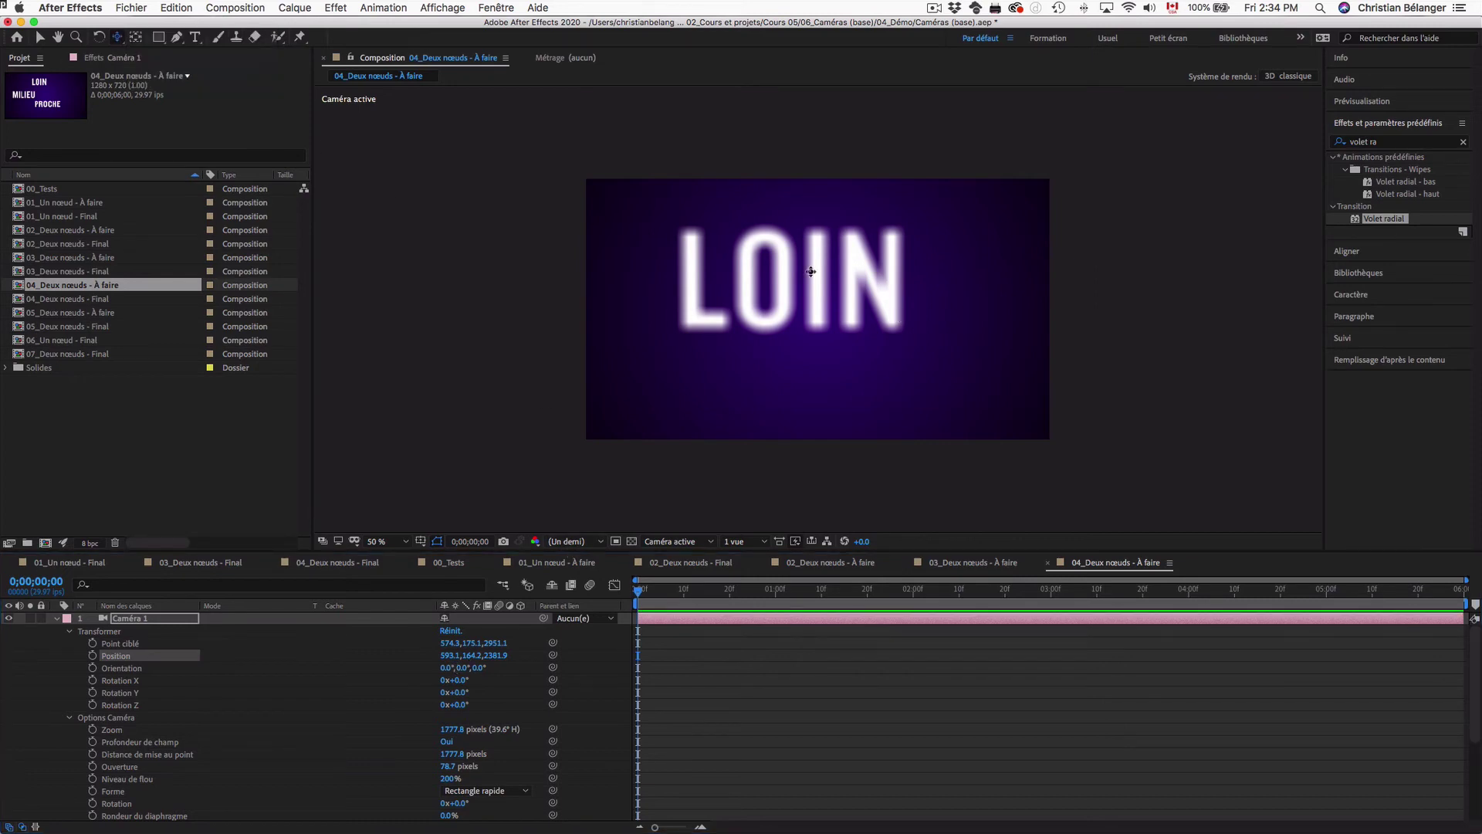
mouse_move(811, 271)
mouse_down()
mouse_move(828, 292)
mouse_move(808, 279)
mouse_up()
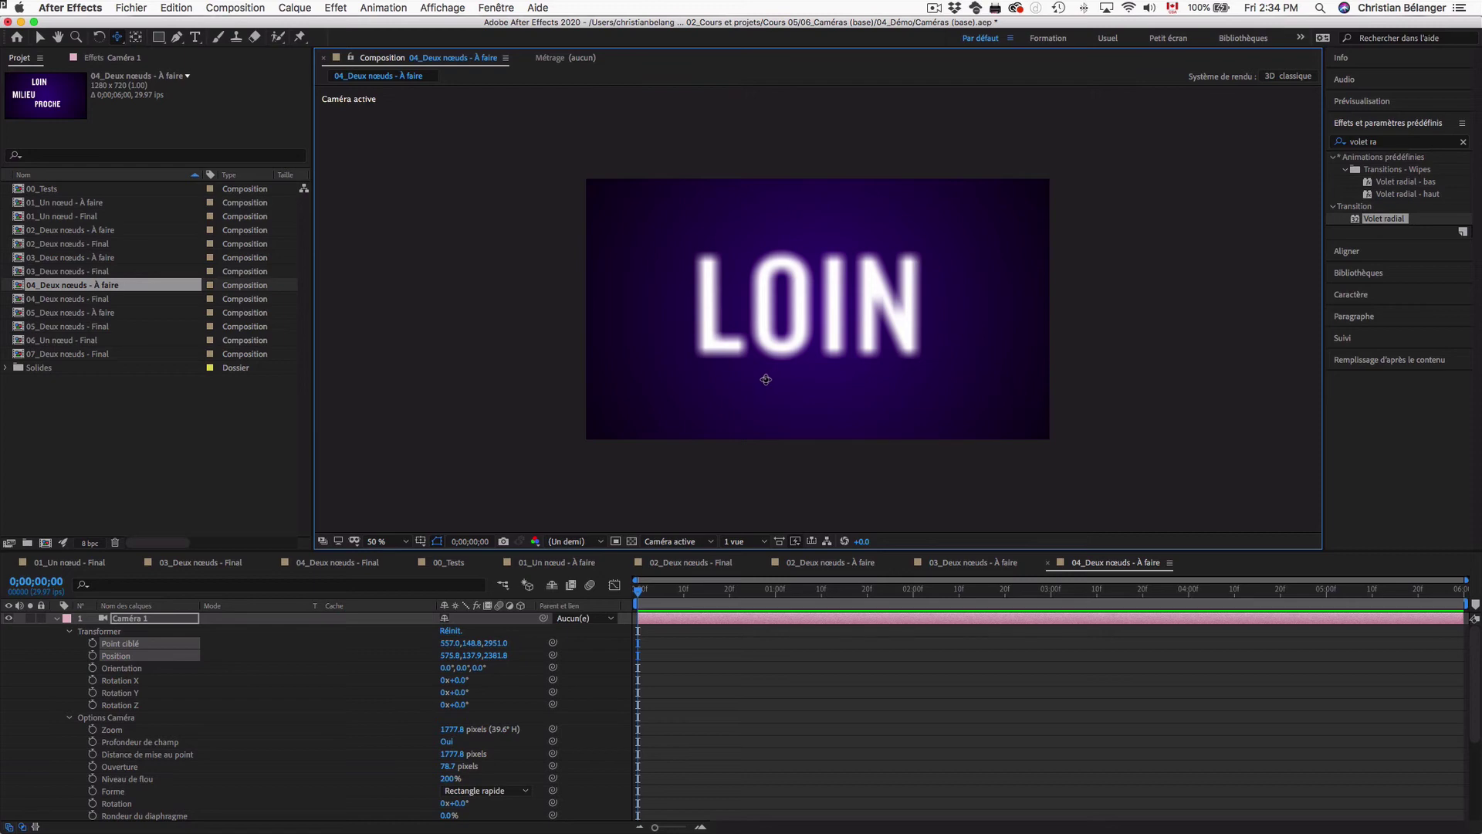
key(v)
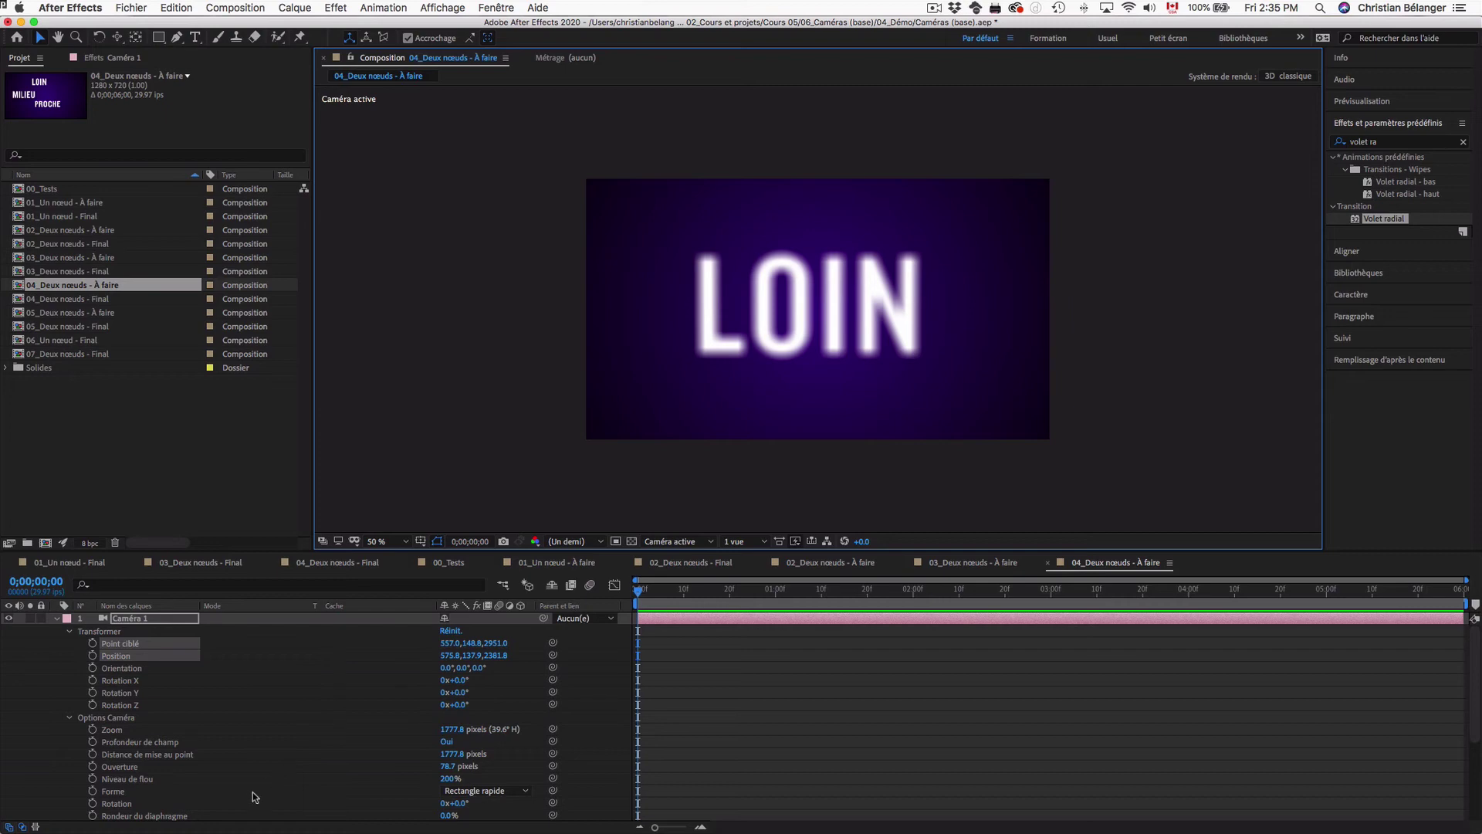
Switch back to the Approche XY camera tool and collapse the properties of Caméra 1
click(118, 38)
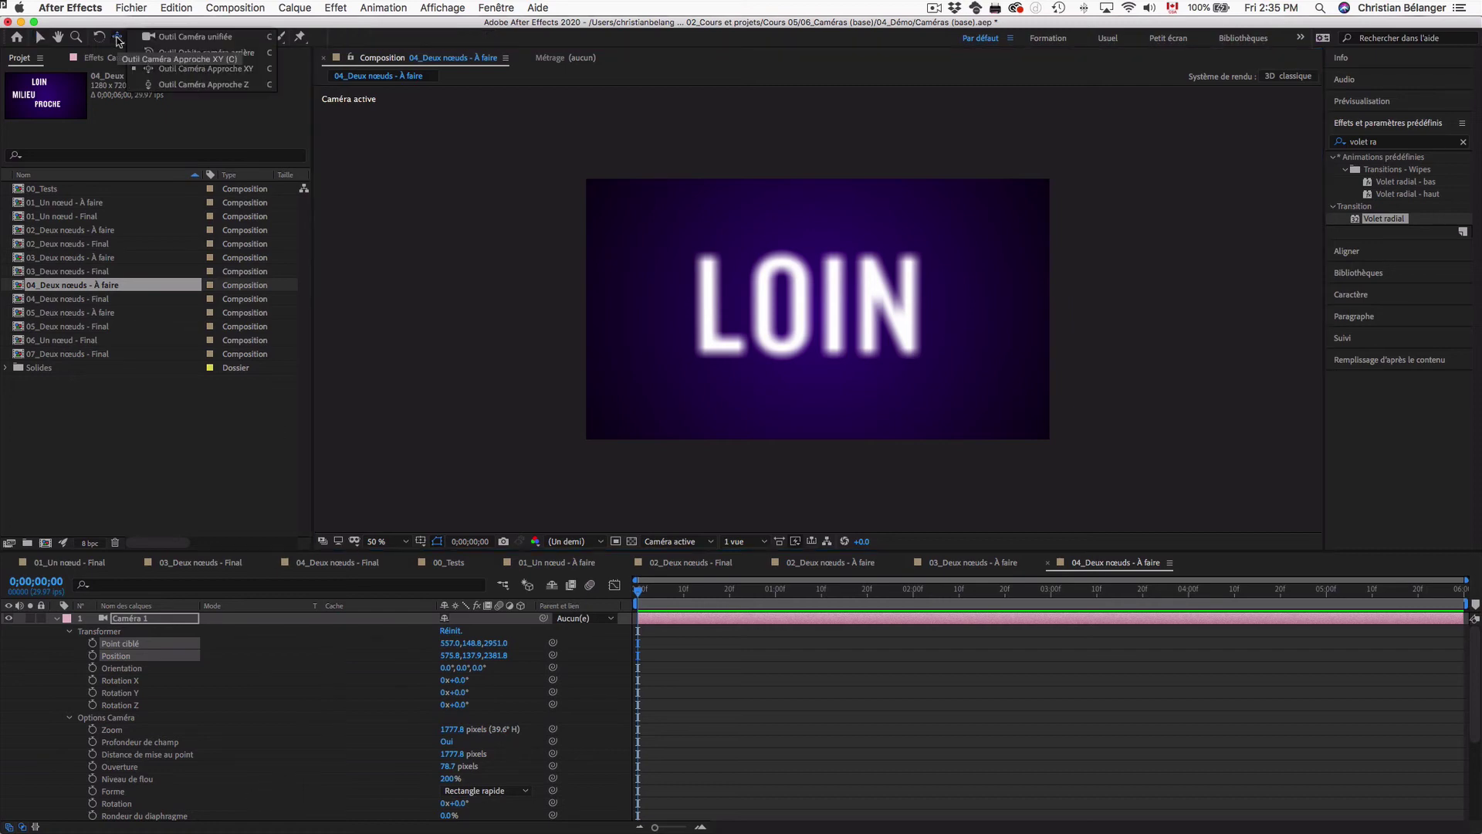
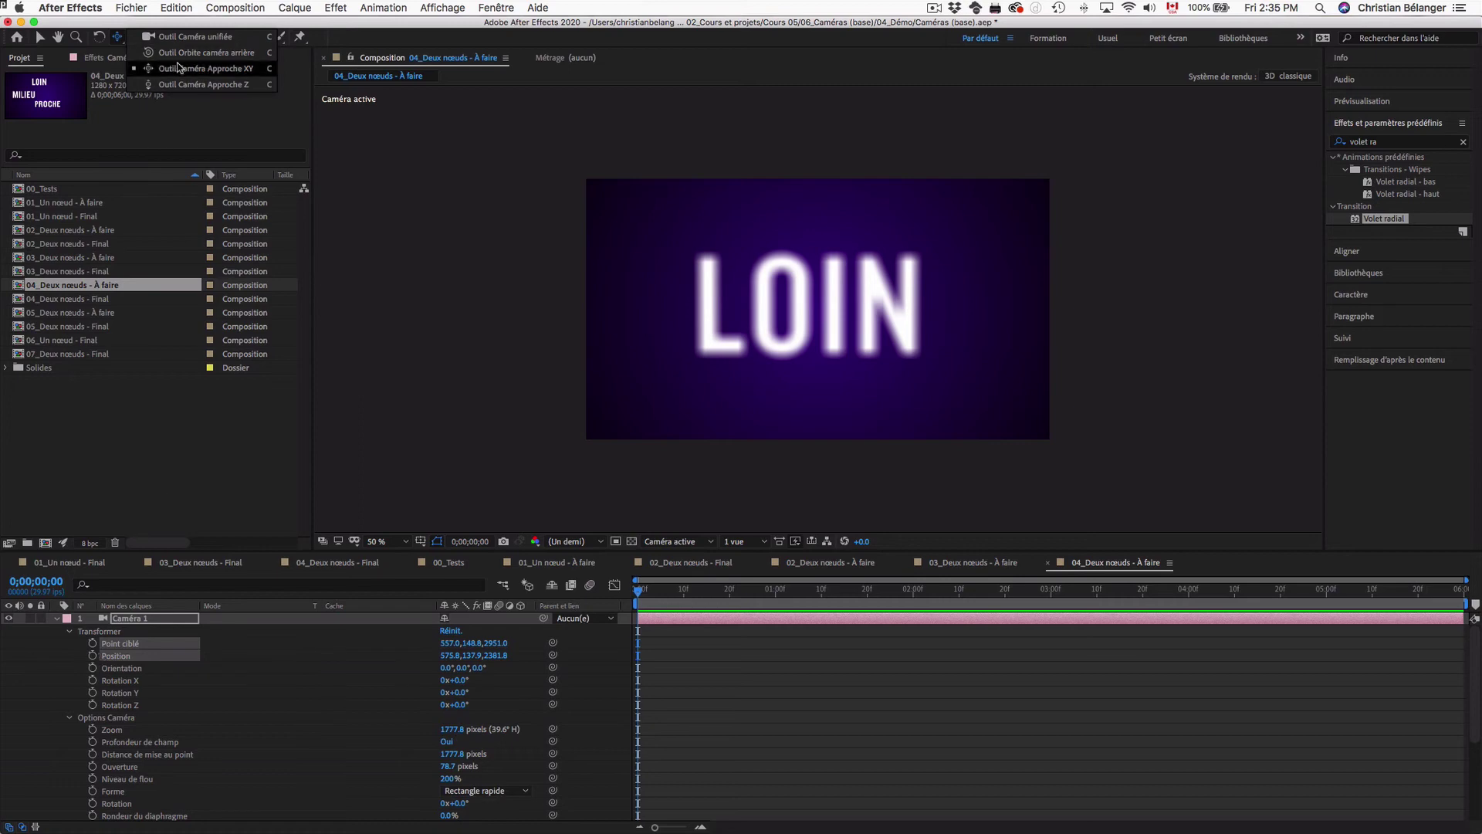
click(421, 223)
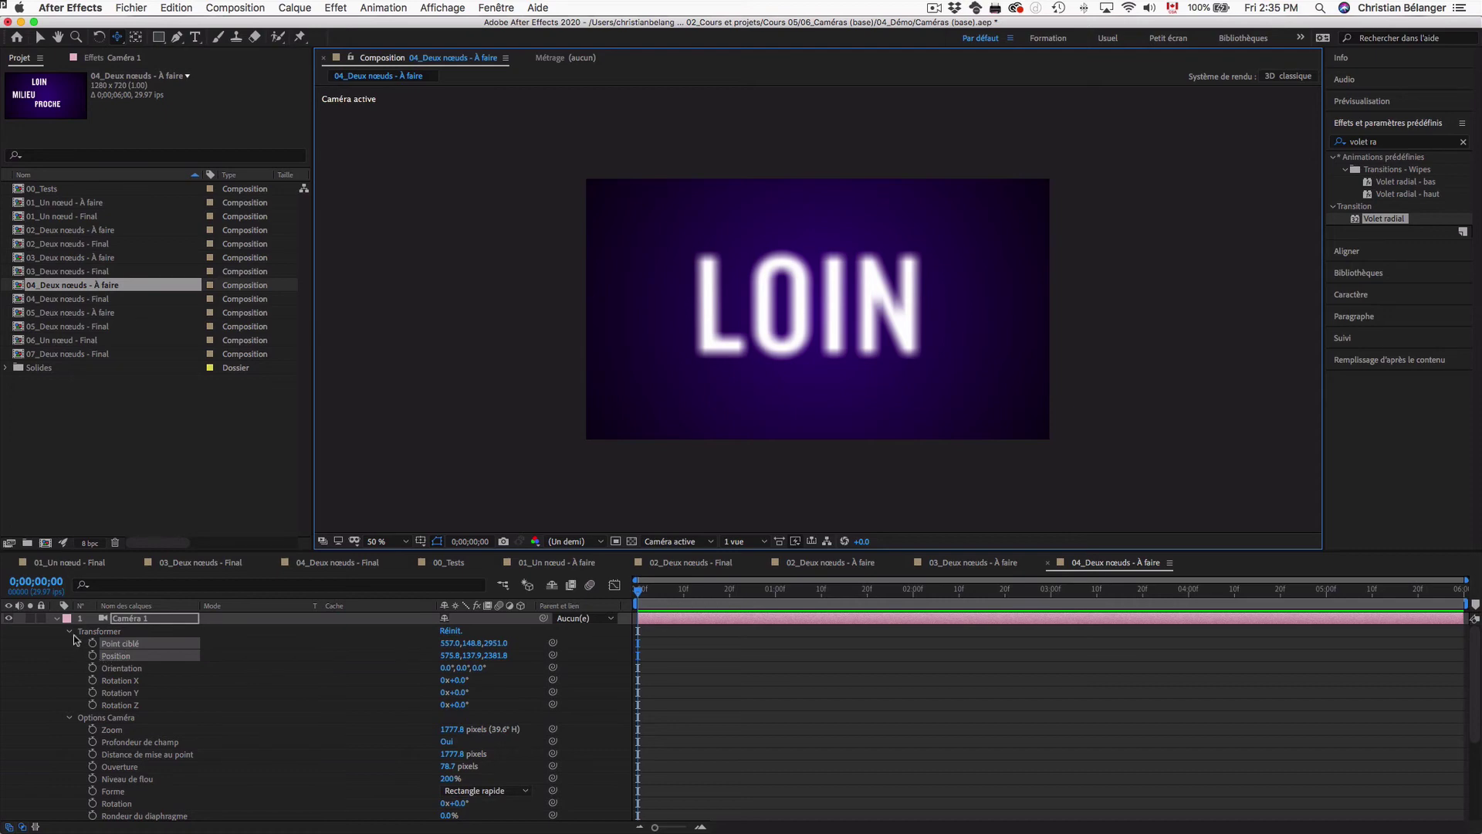
click(57, 619)
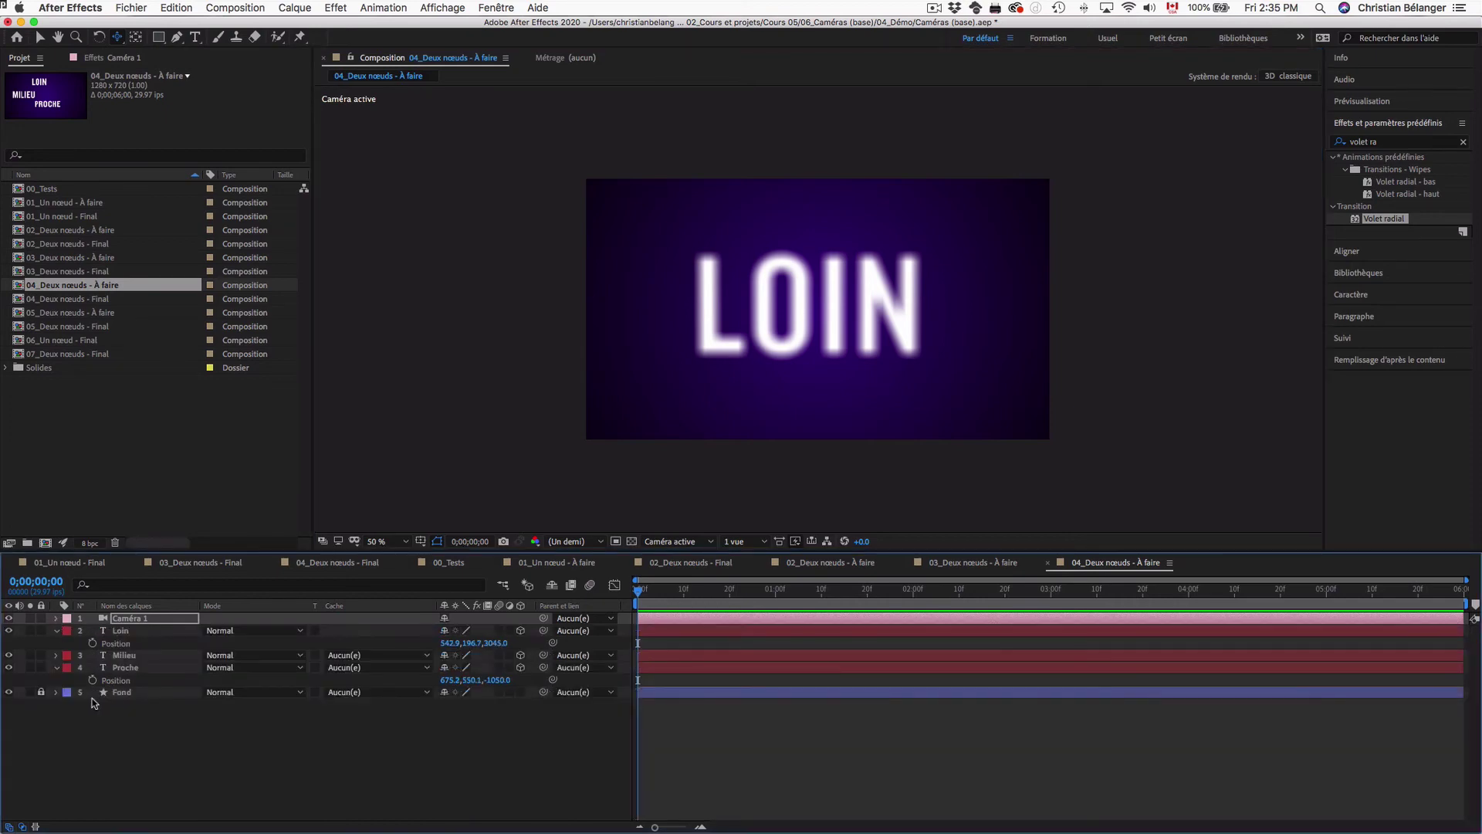
Collapse the layer properties and nudge Caméra 1 with Approche XY to Point ciblé about 552.5, 146.3, 2950.9 and Position about 571.3, 135.4, 2381.7
click(99, 720)
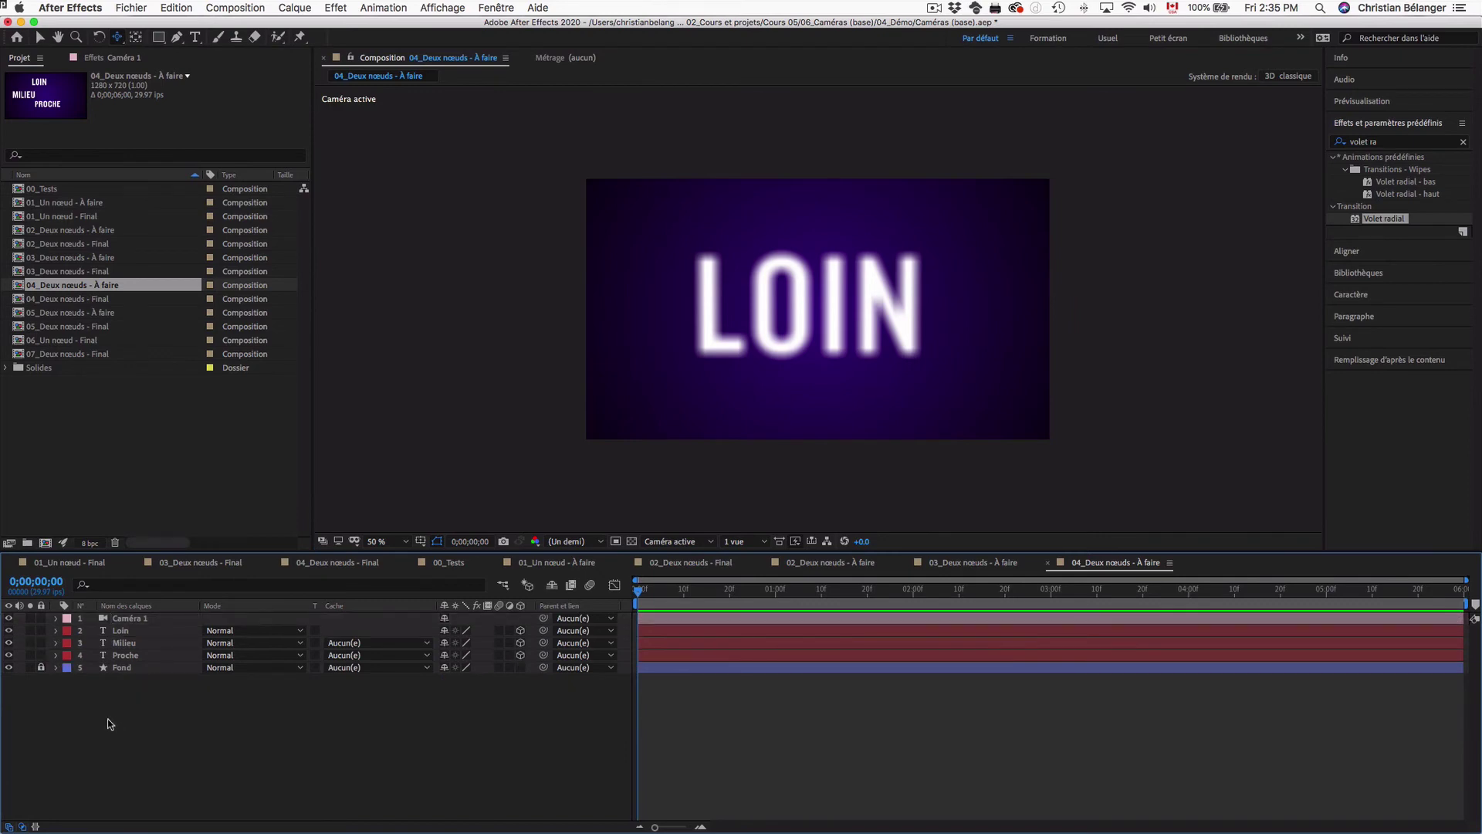
click(129, 619)
click(117, 36)
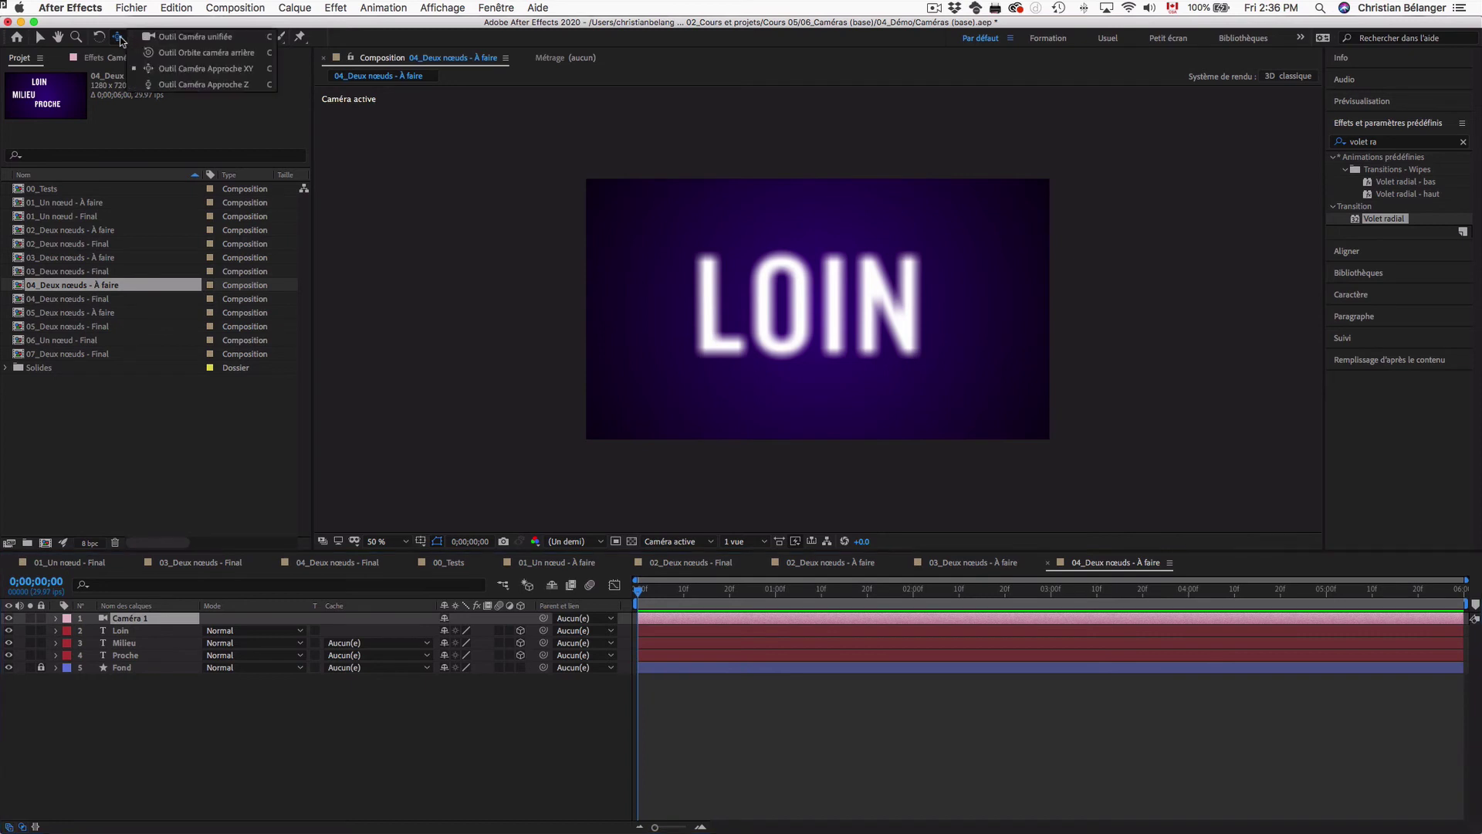
click(194, 68)
drag(867, 308, 873, 311)
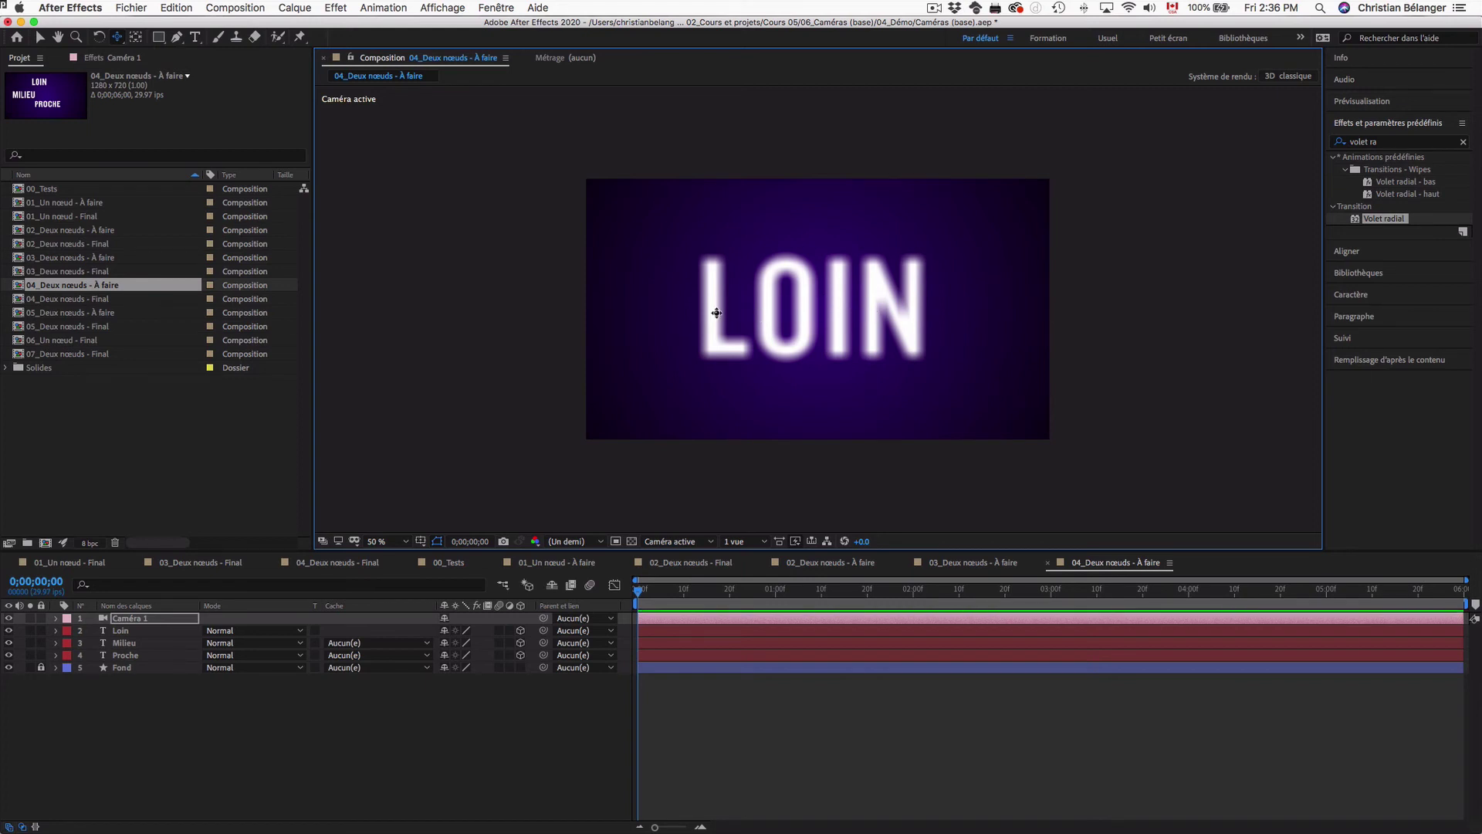
Set Caméra 1's focus distance to the Loin layer with Définir la distance de mise au point sur Calque
key(v)
click(163, 620)
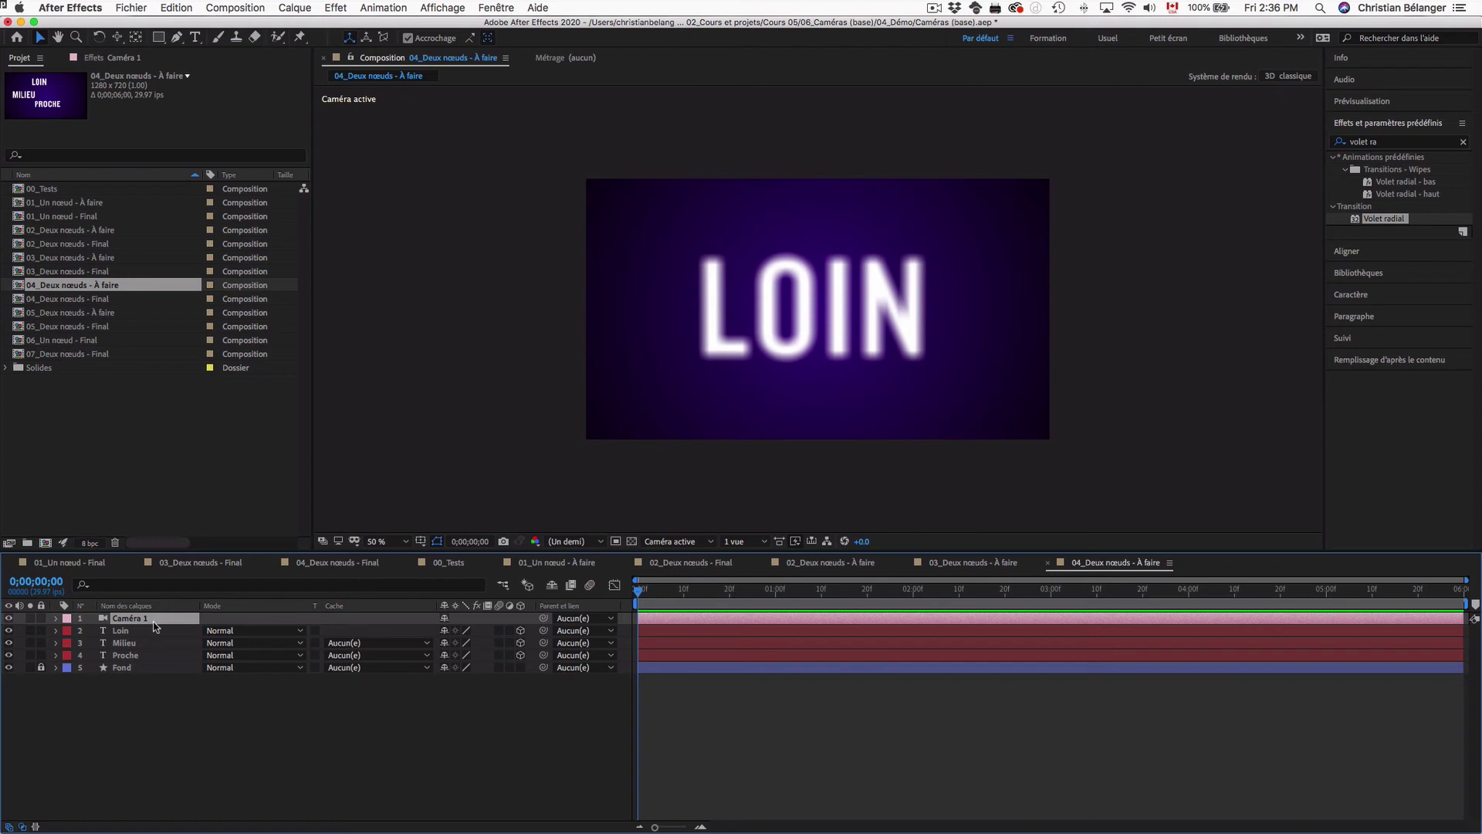
shift+click(139, 634)
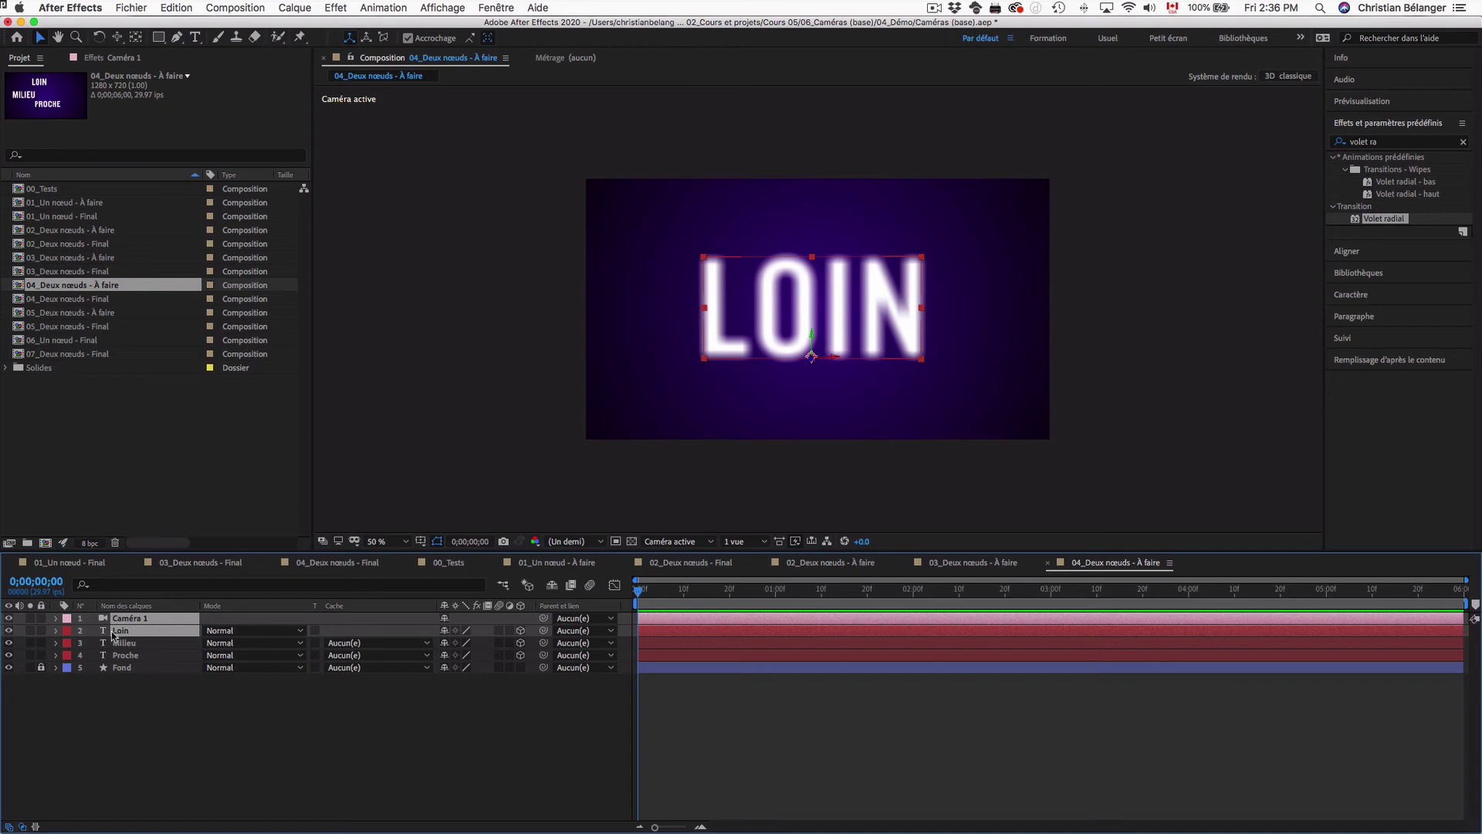
right_click(155, 635)
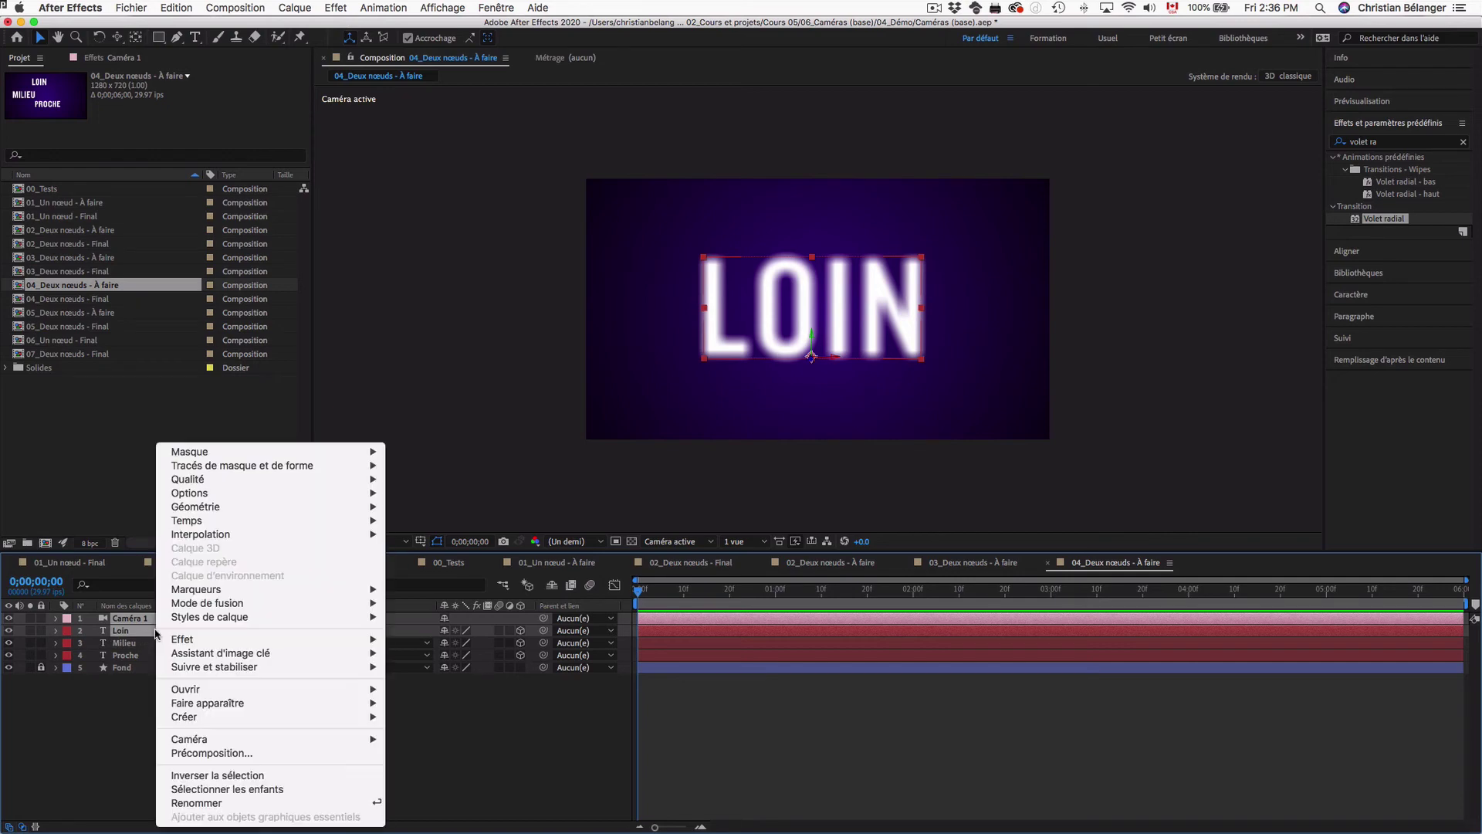
mouse_move(190, 740)
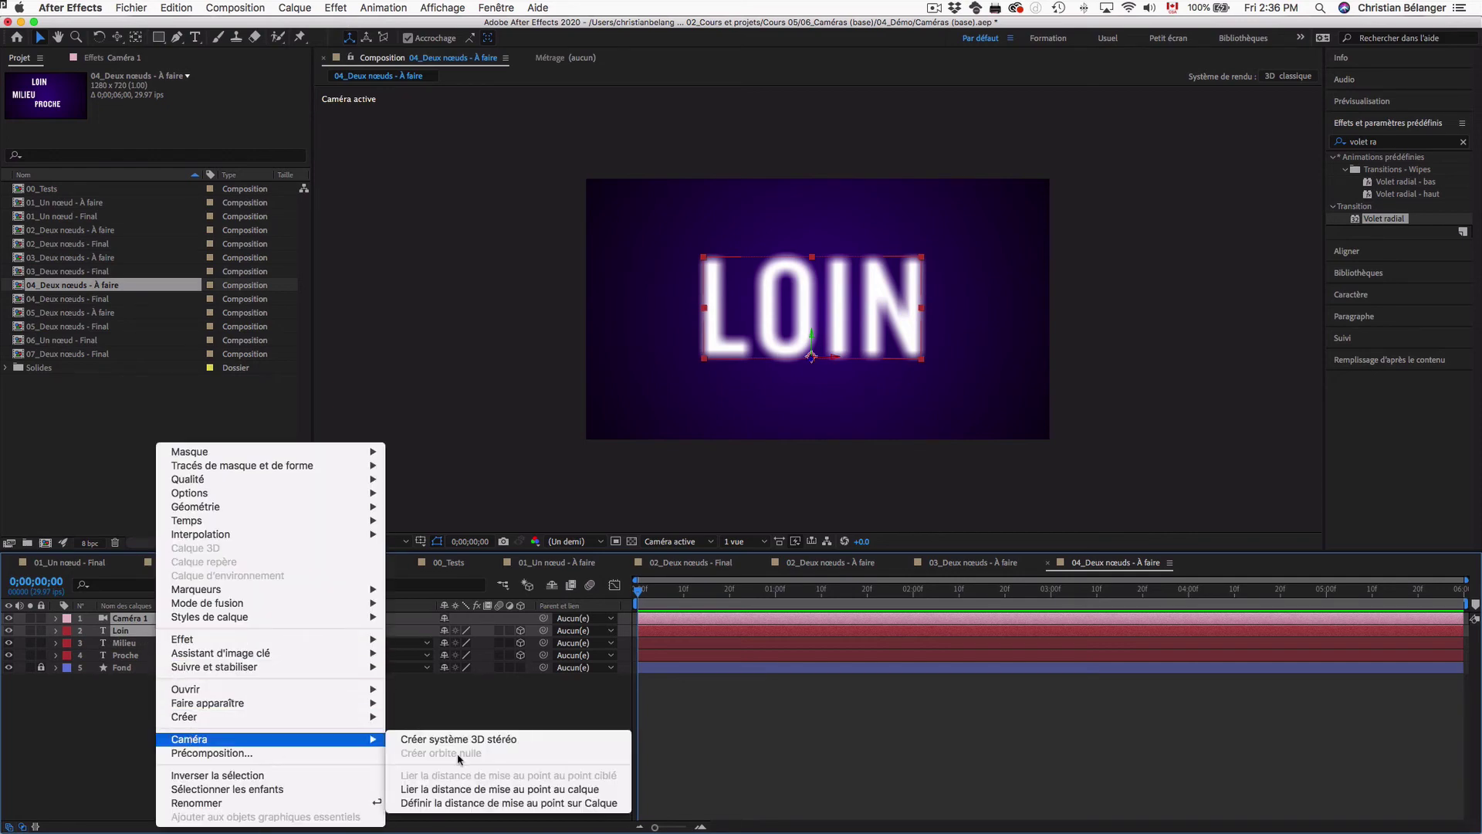
click(478, 803)
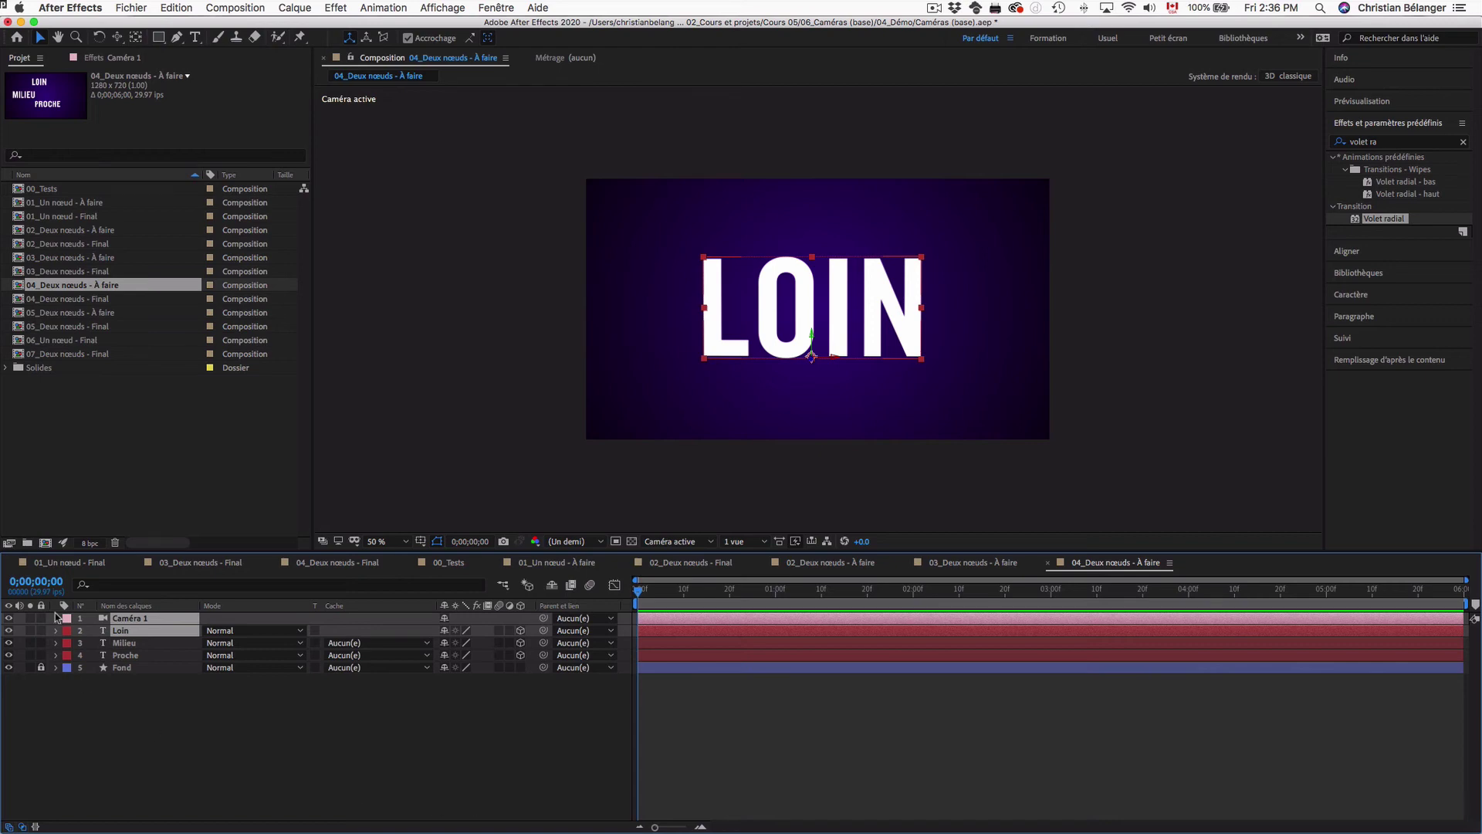
Examine Caméra 1's keyframes and Distance de mise au point in 04_Deux nœuds - Final, scrubbing to 3 seconds
double_click(103, 300)
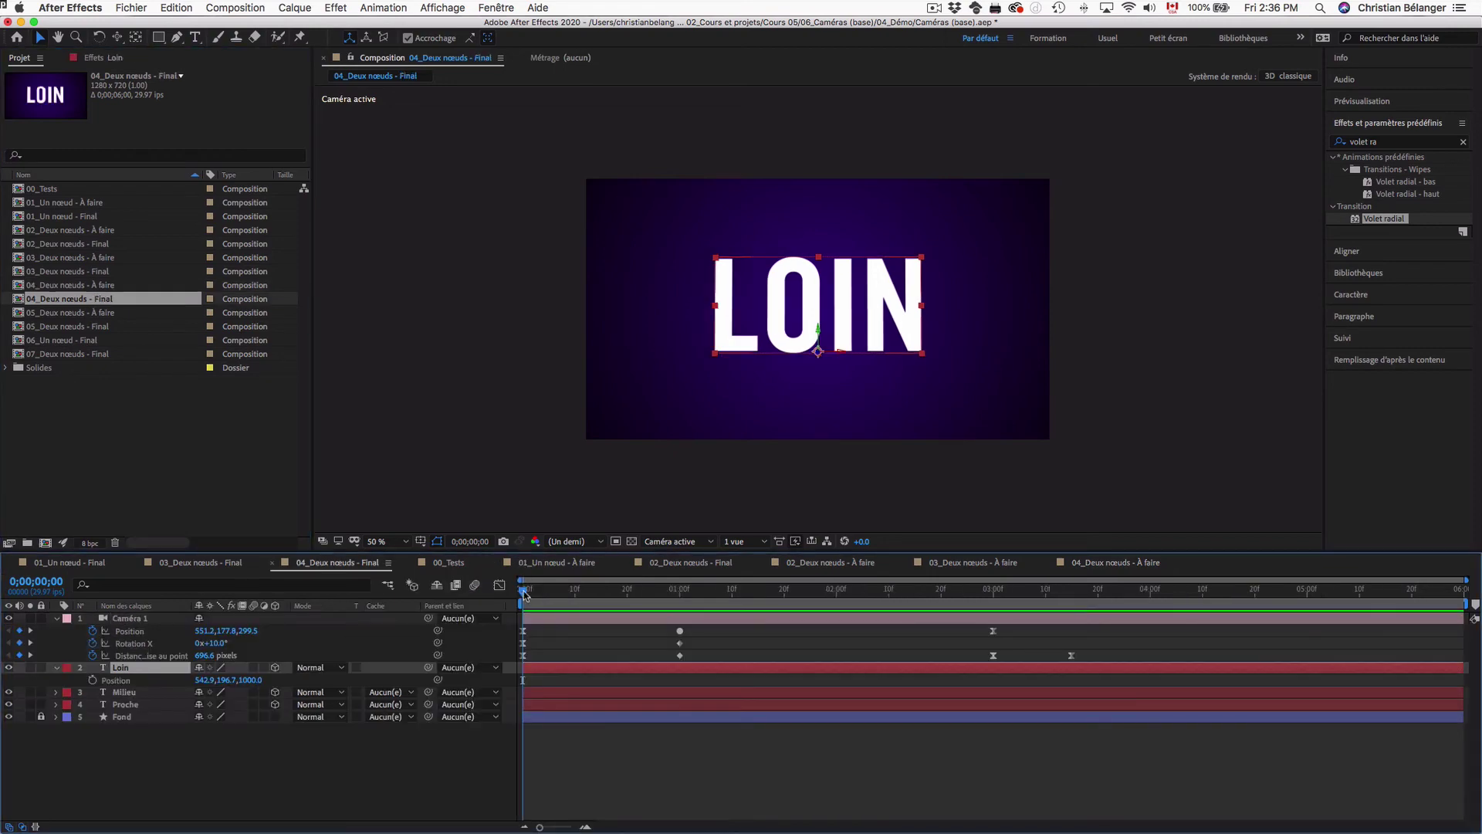
drag(524, 590, 995, 593)
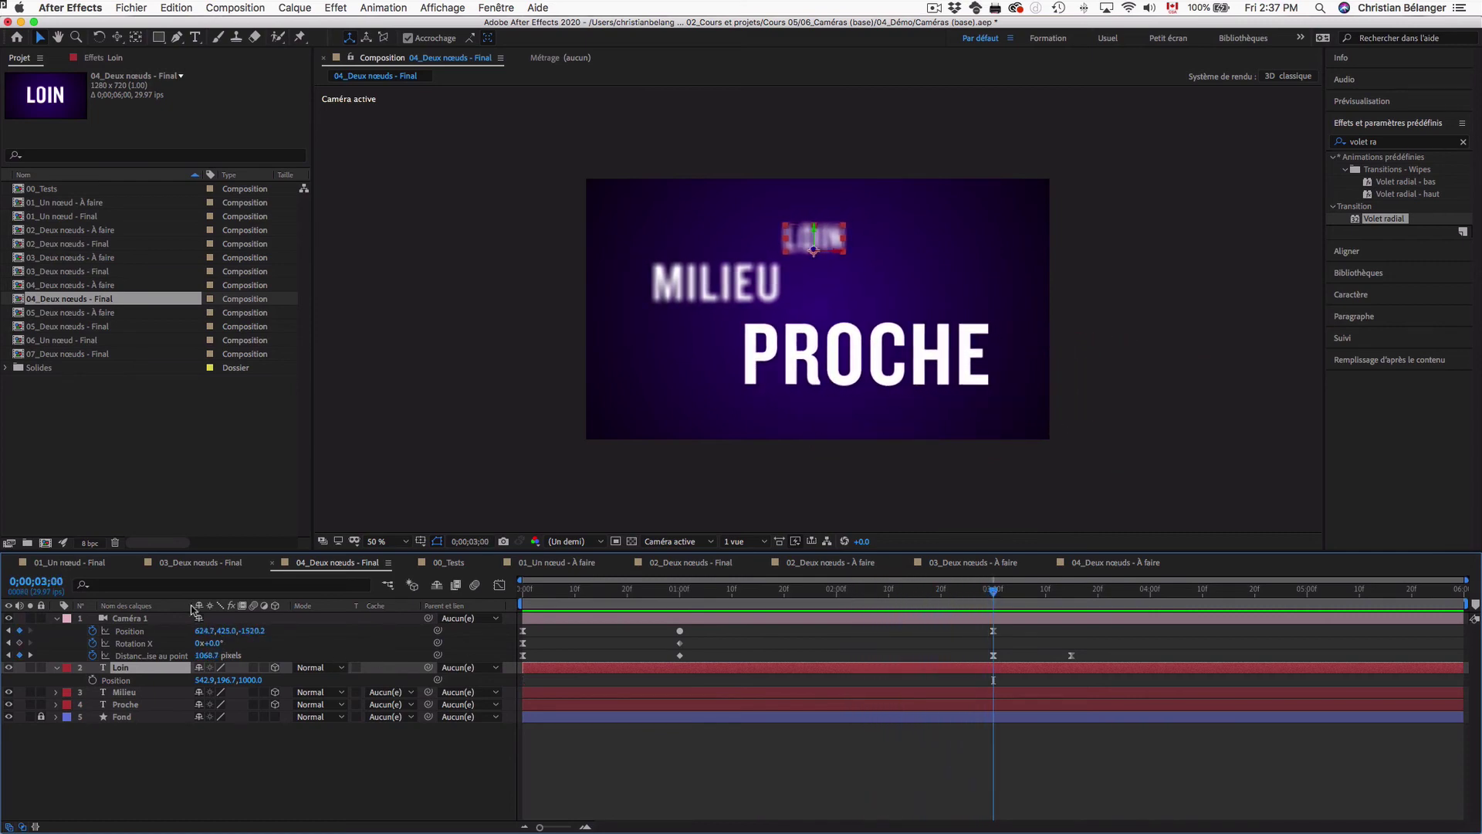
drag(192, 606, 261, 607)
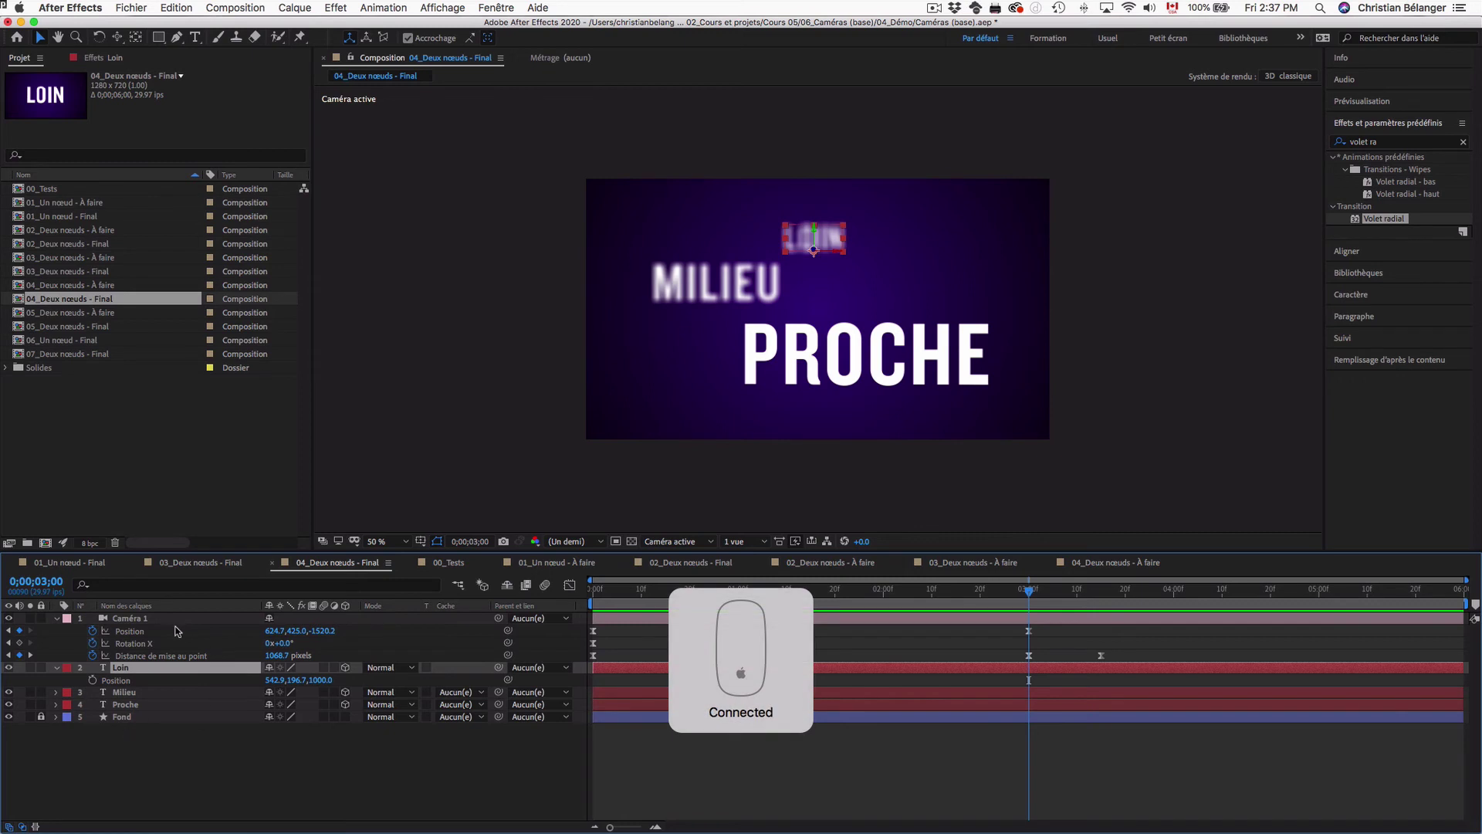
click(171, 658)
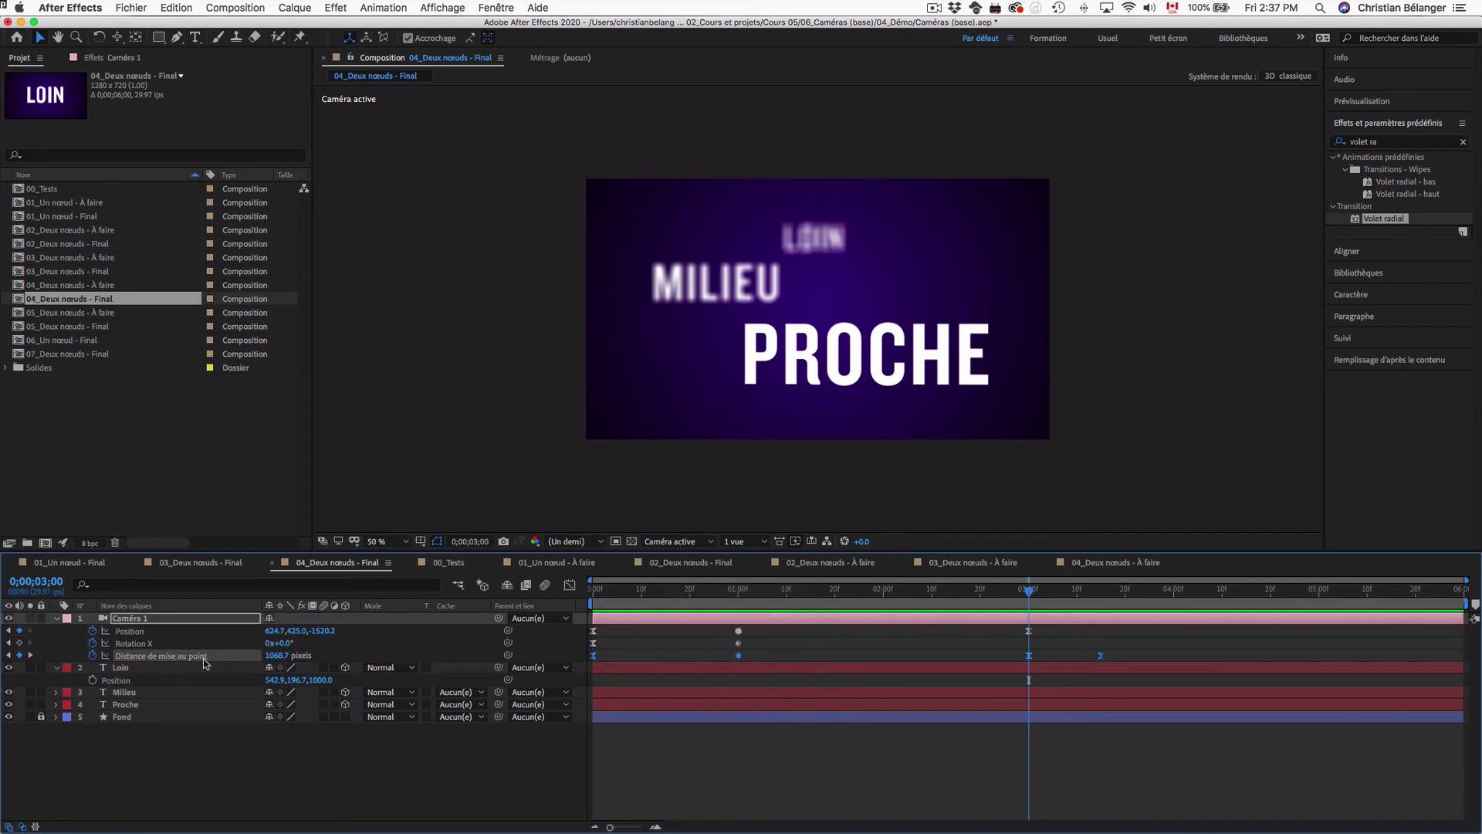
click(57, 618)
click(57, 619)
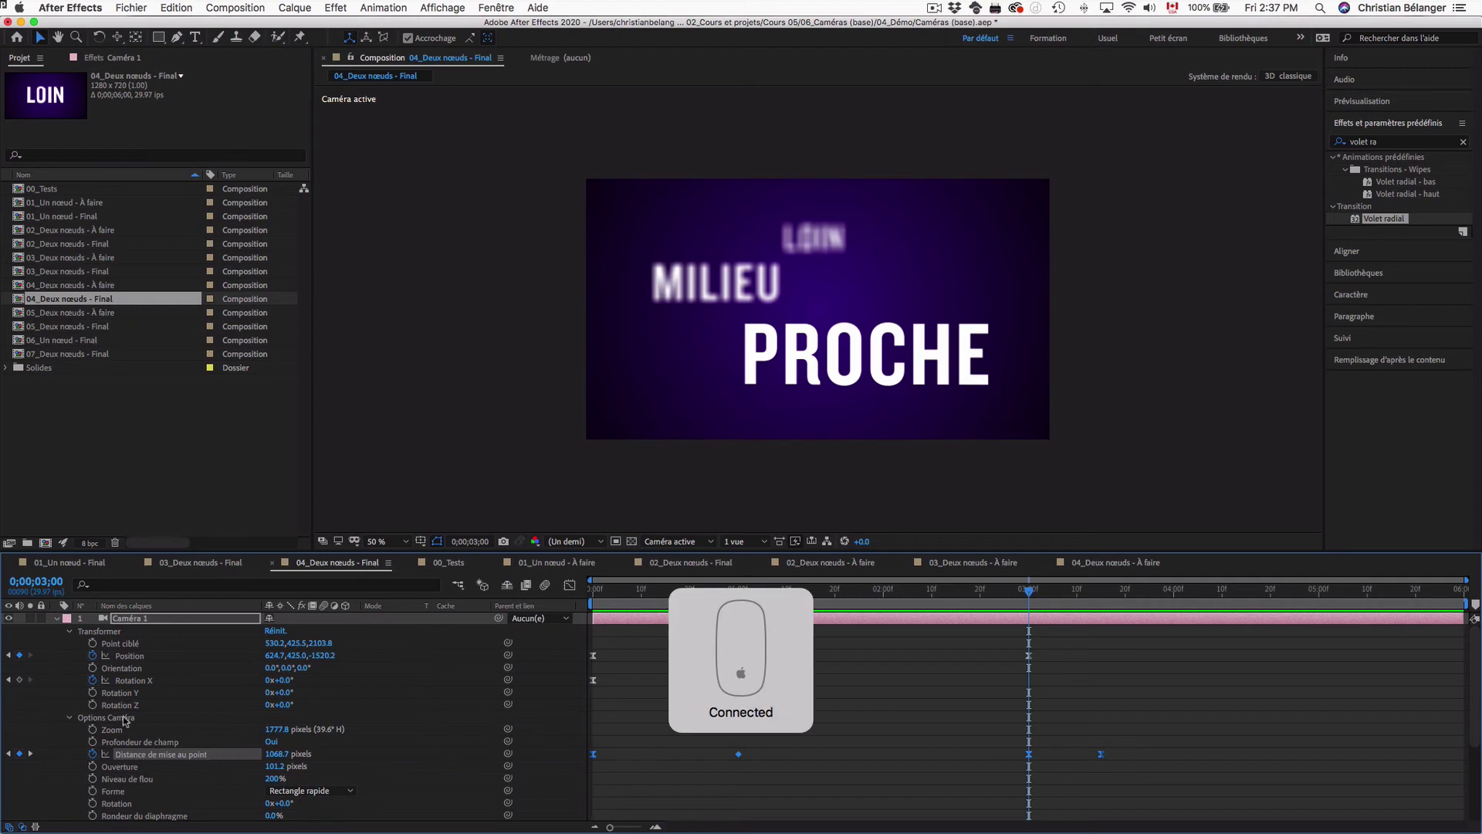
click(57, 618)
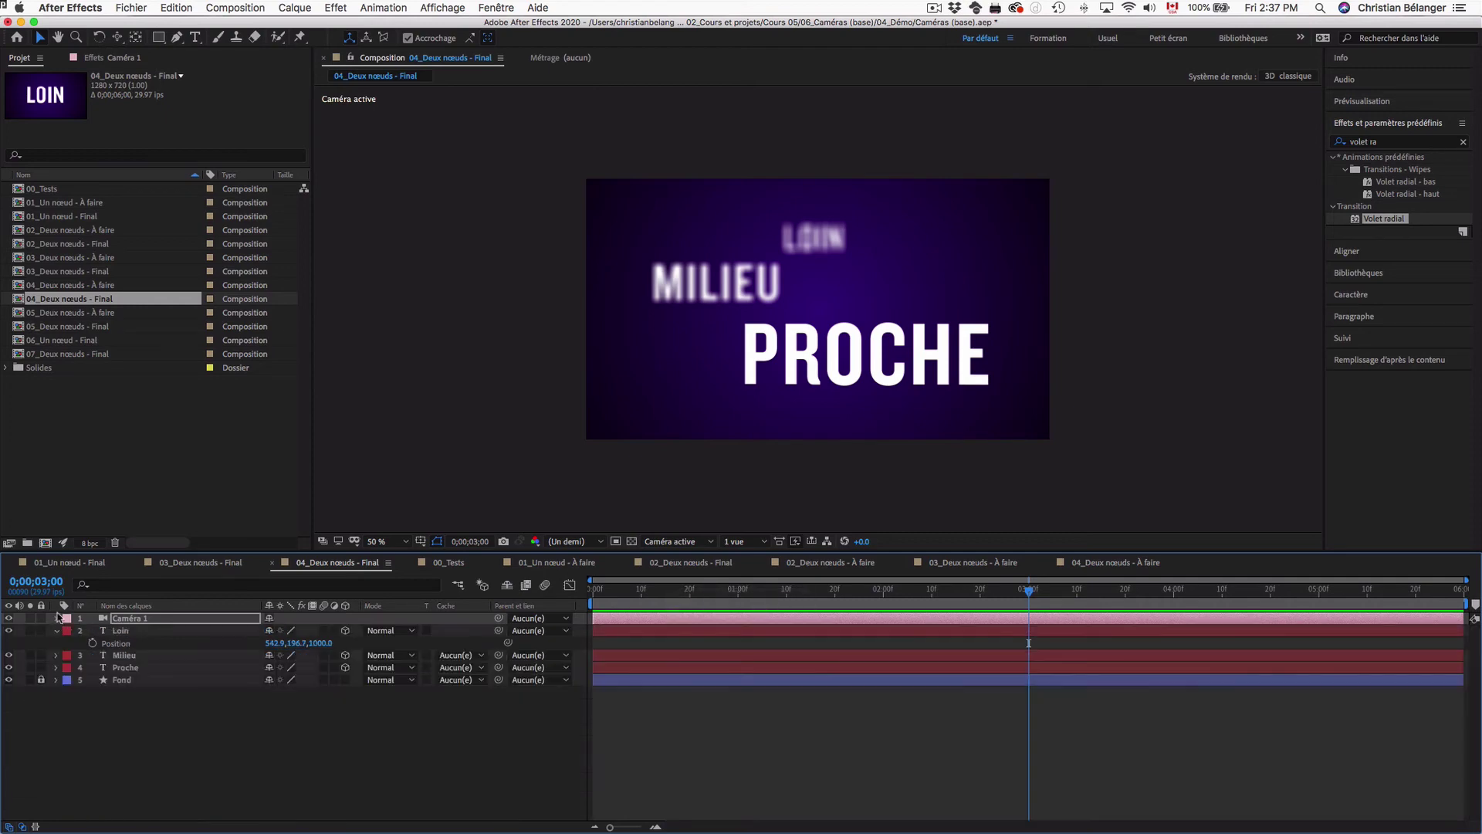
In 04_Deux nœuds - À faire, enable keyframing at 0;00;00;00 for Caméra 1's Point ciblé, Position and Profondeur de champ
double_click(92, 286)
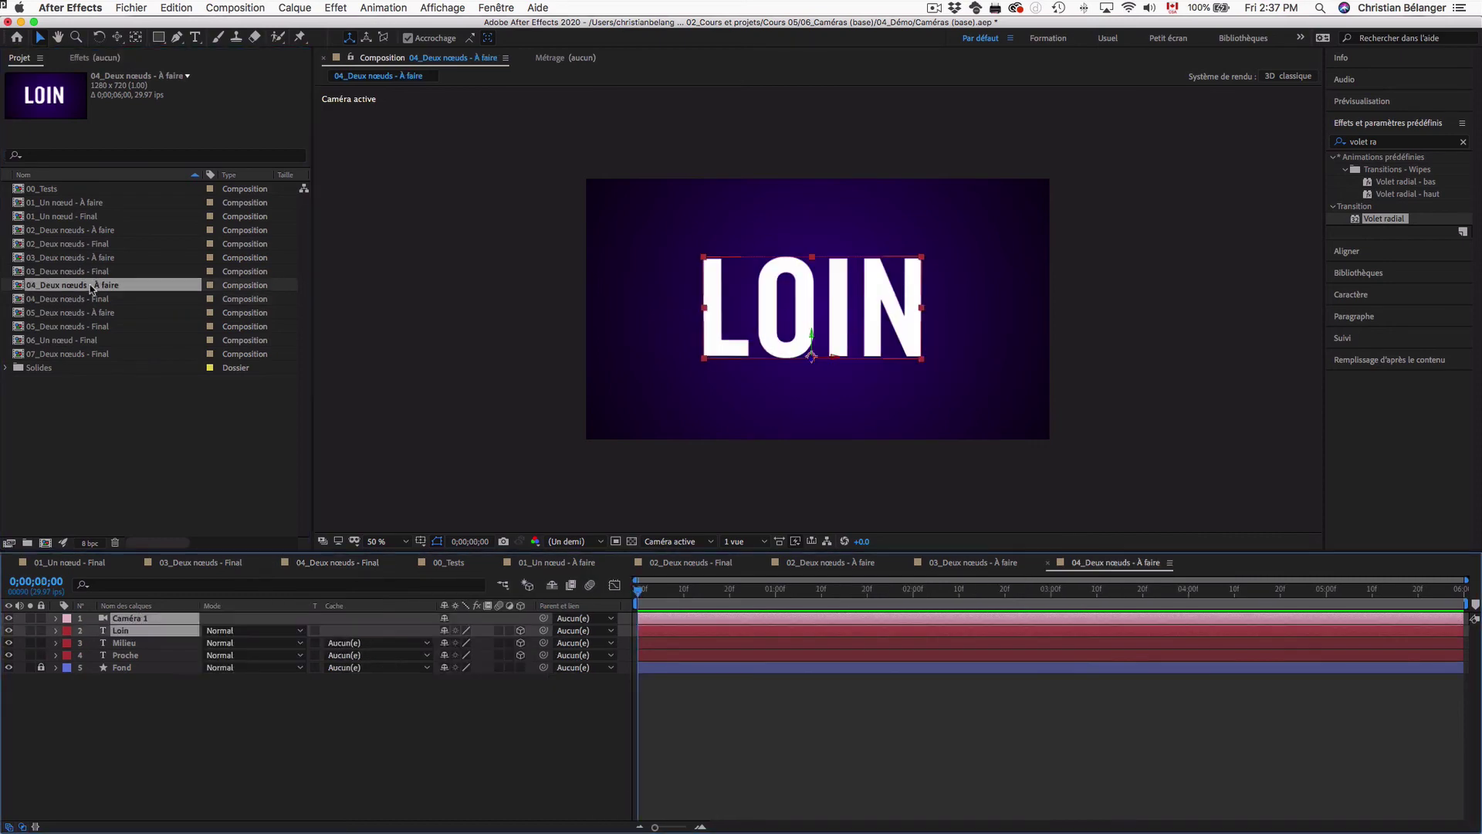
click(110, 724)
click(56, 619)
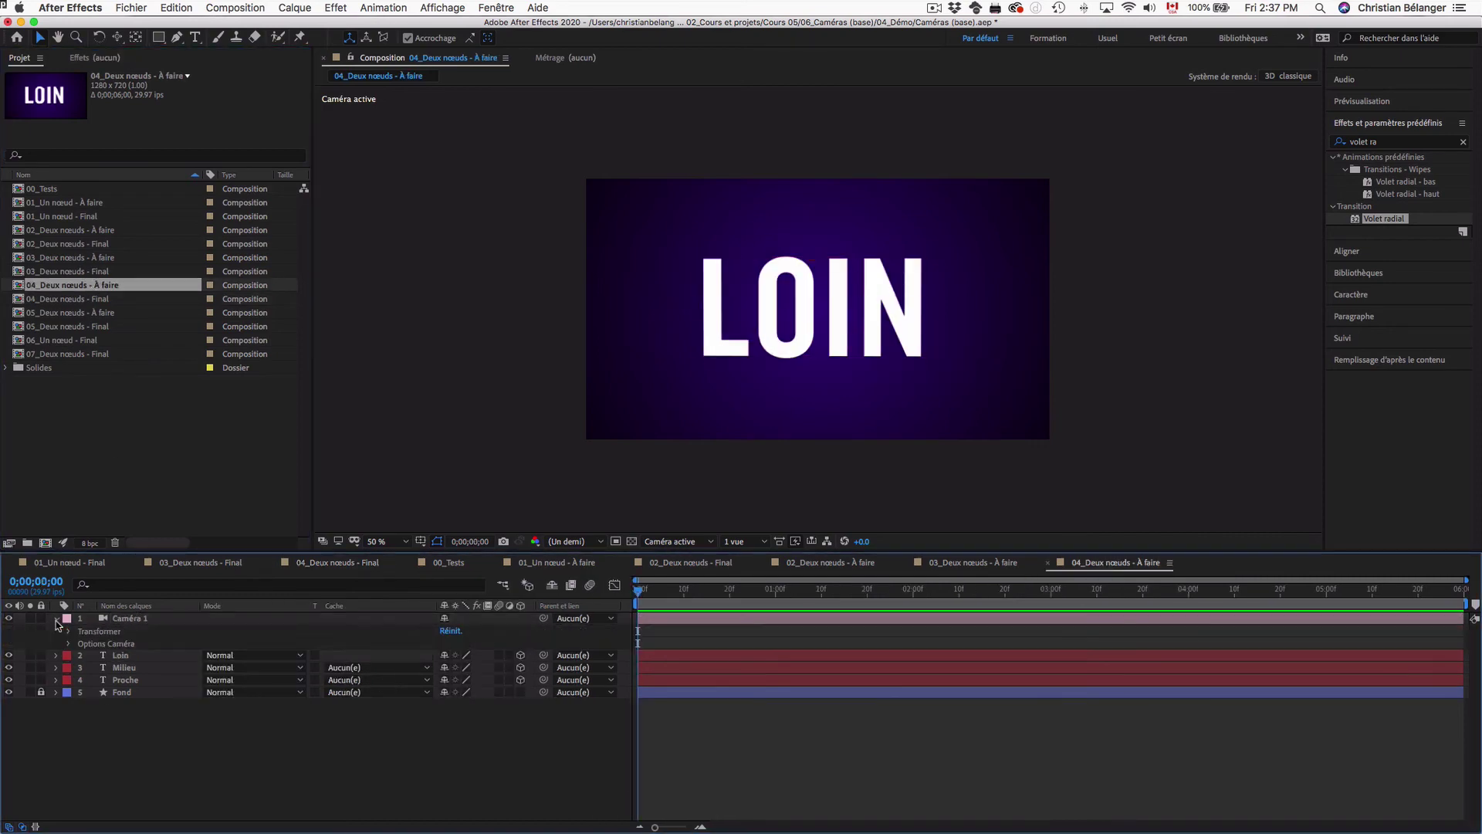
click(68, 644)
click(68, 631)
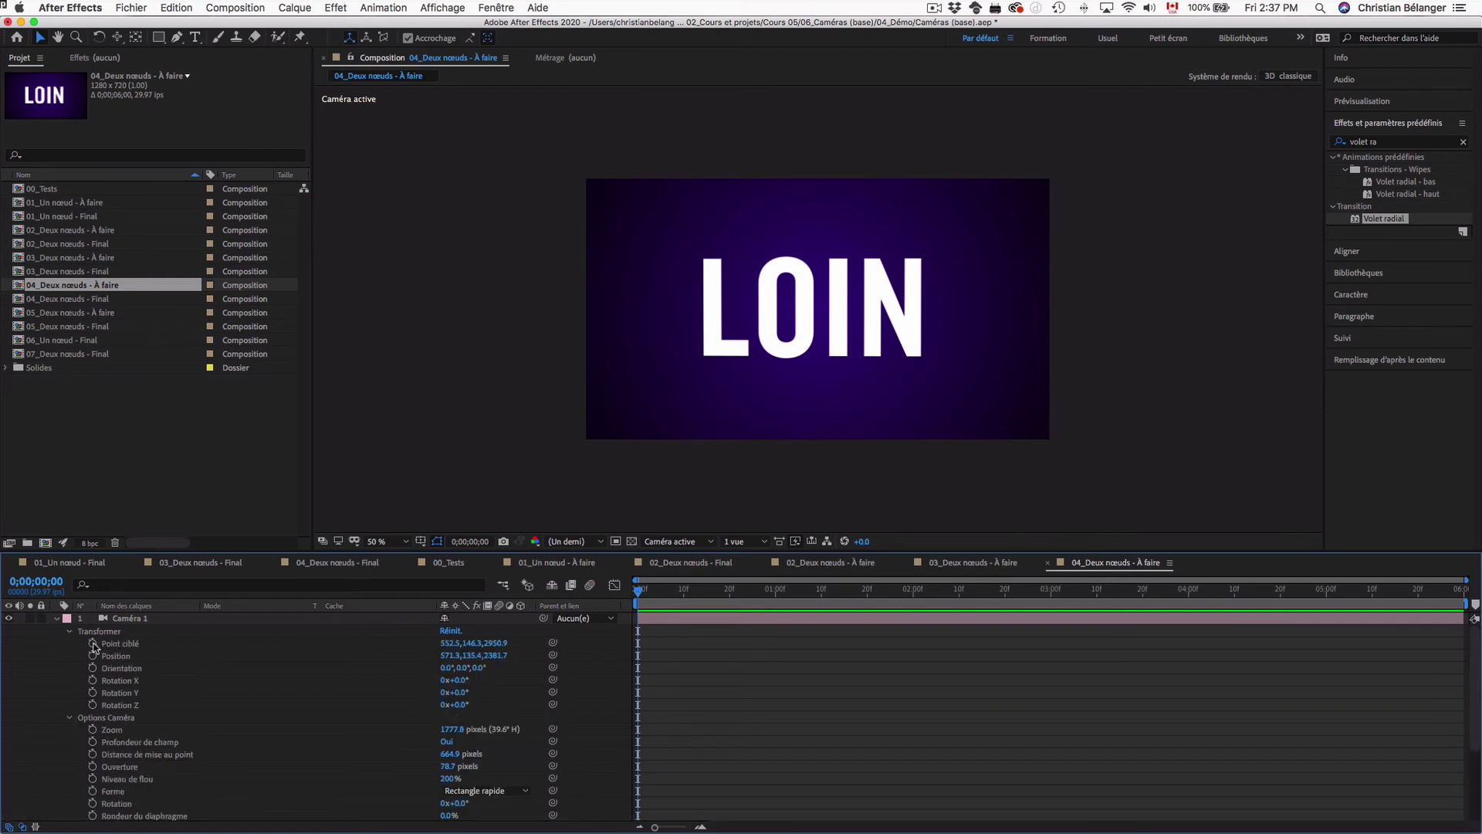
click(93, 644)
click(93, 656)
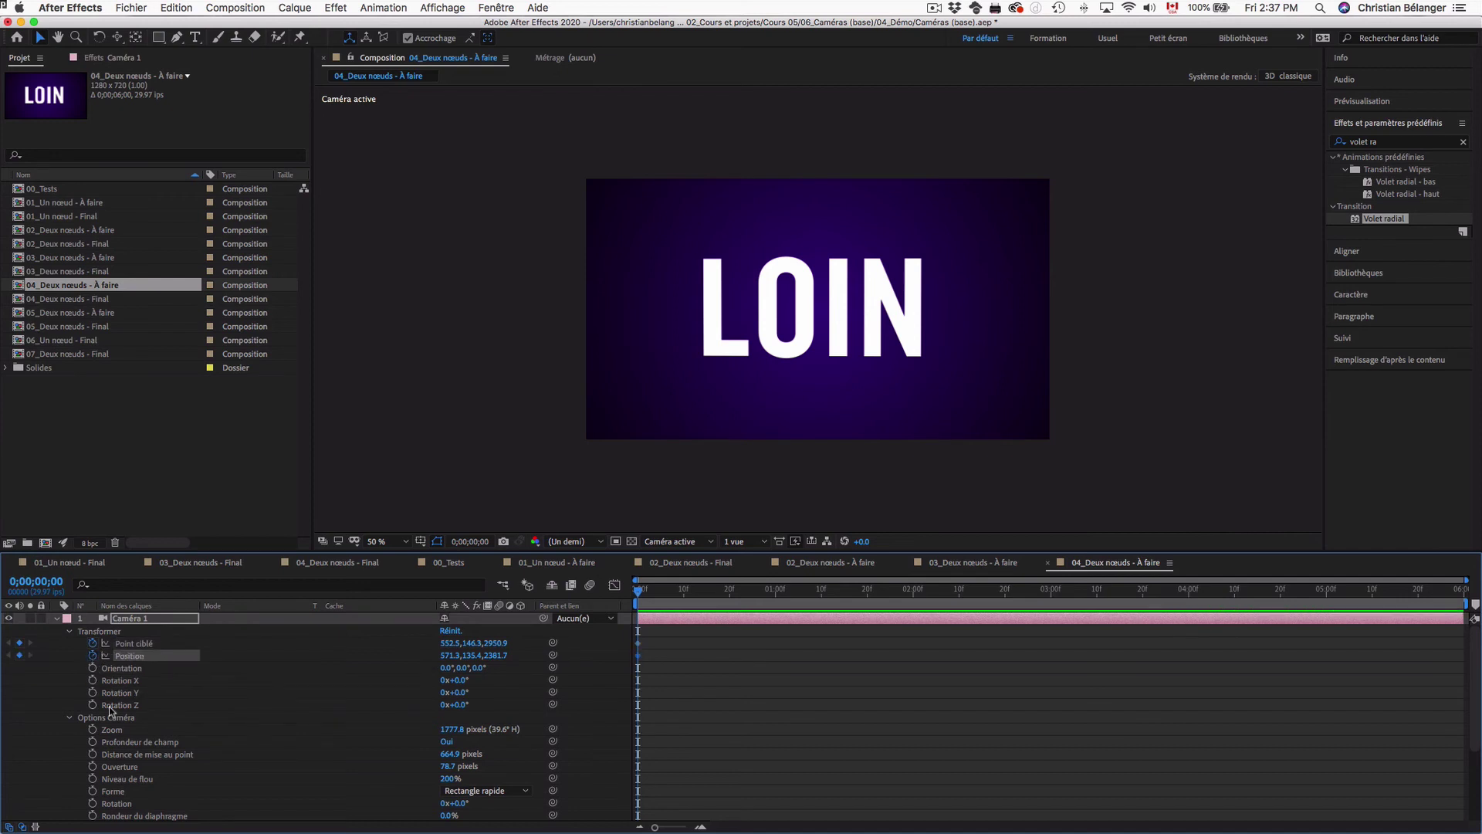
click(93, 742)
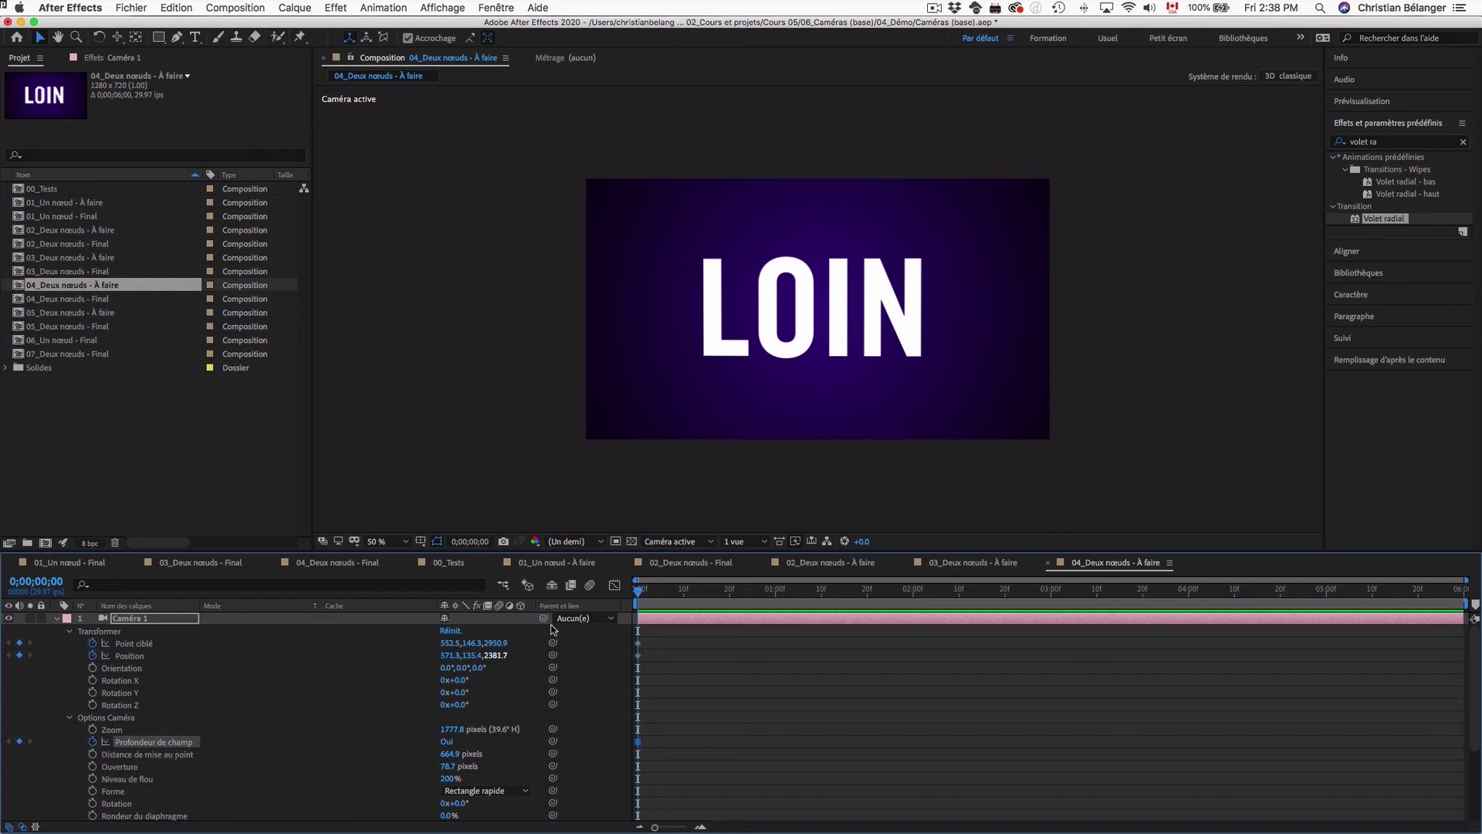
At 0;00;00;20, pull Caméra 1 back and center MILIEU, with Point ciblé about 215.5, 391.1, 2935.1 and Position about 375.1, 298.7, -1899.1
drag(674, 591, 731, 591)
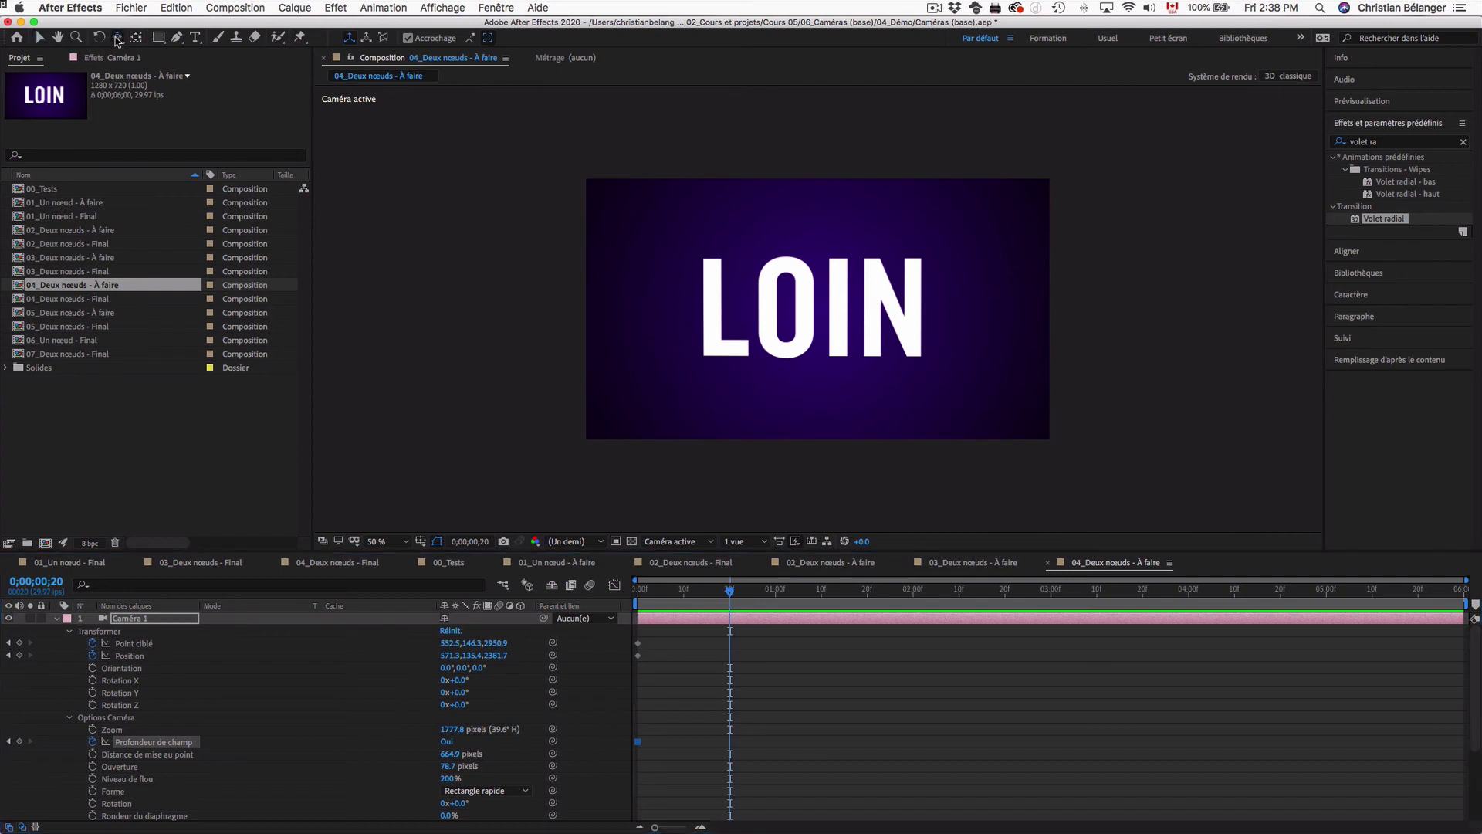
drag(116, 37, 197, 84)
drag(870, 305, 873, 543)
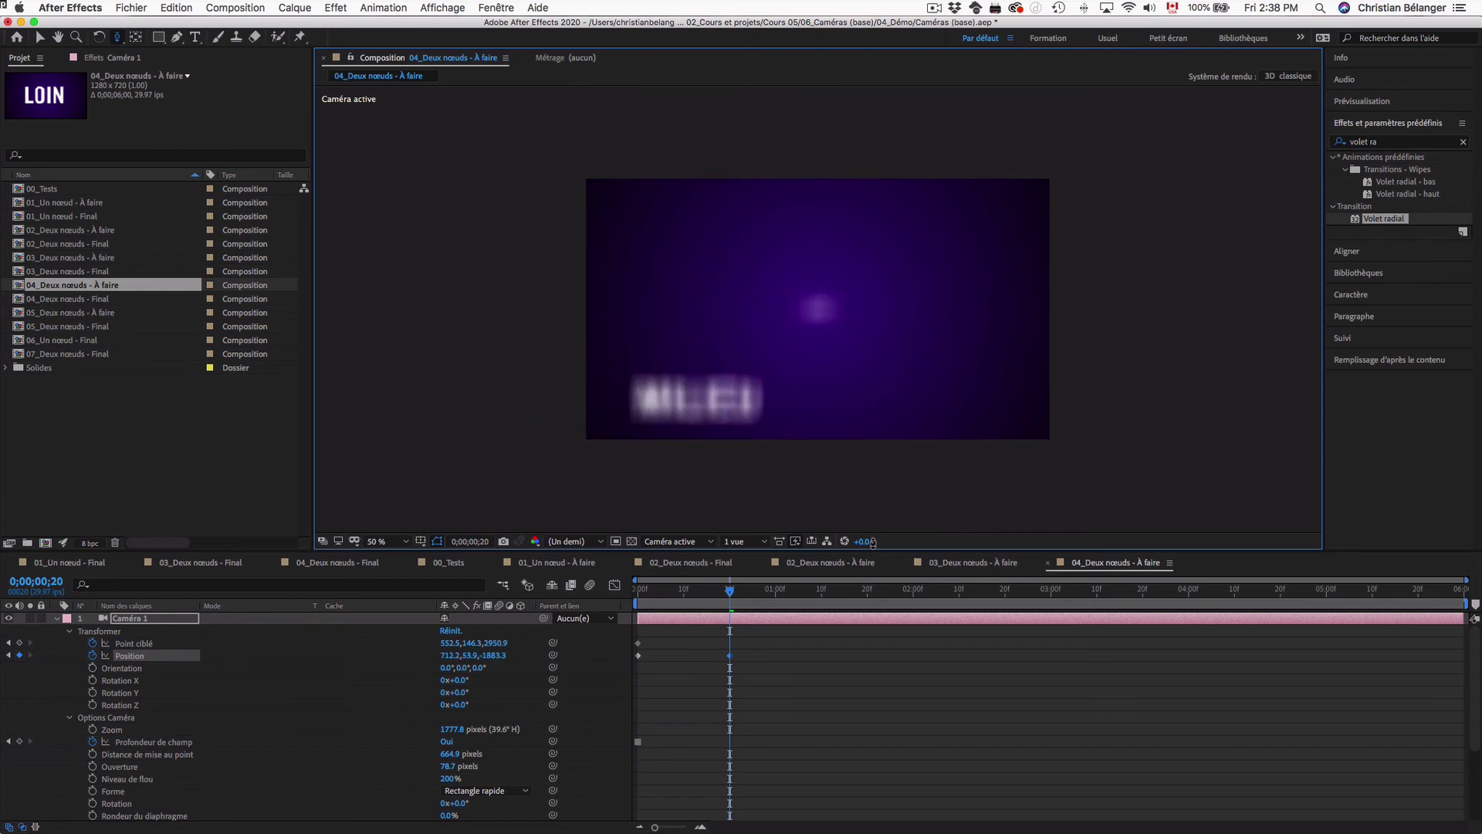
drag(119, 37, 192, 67)
drag(732, 408, 778, 369)
Move Caméra 1 closer and recenter MILIEU, with Point ciblé about 207.3, 407.4, 2934.5 and Position about 326.7, 338.3, -681.4
drag(119, 38, 120, 42)
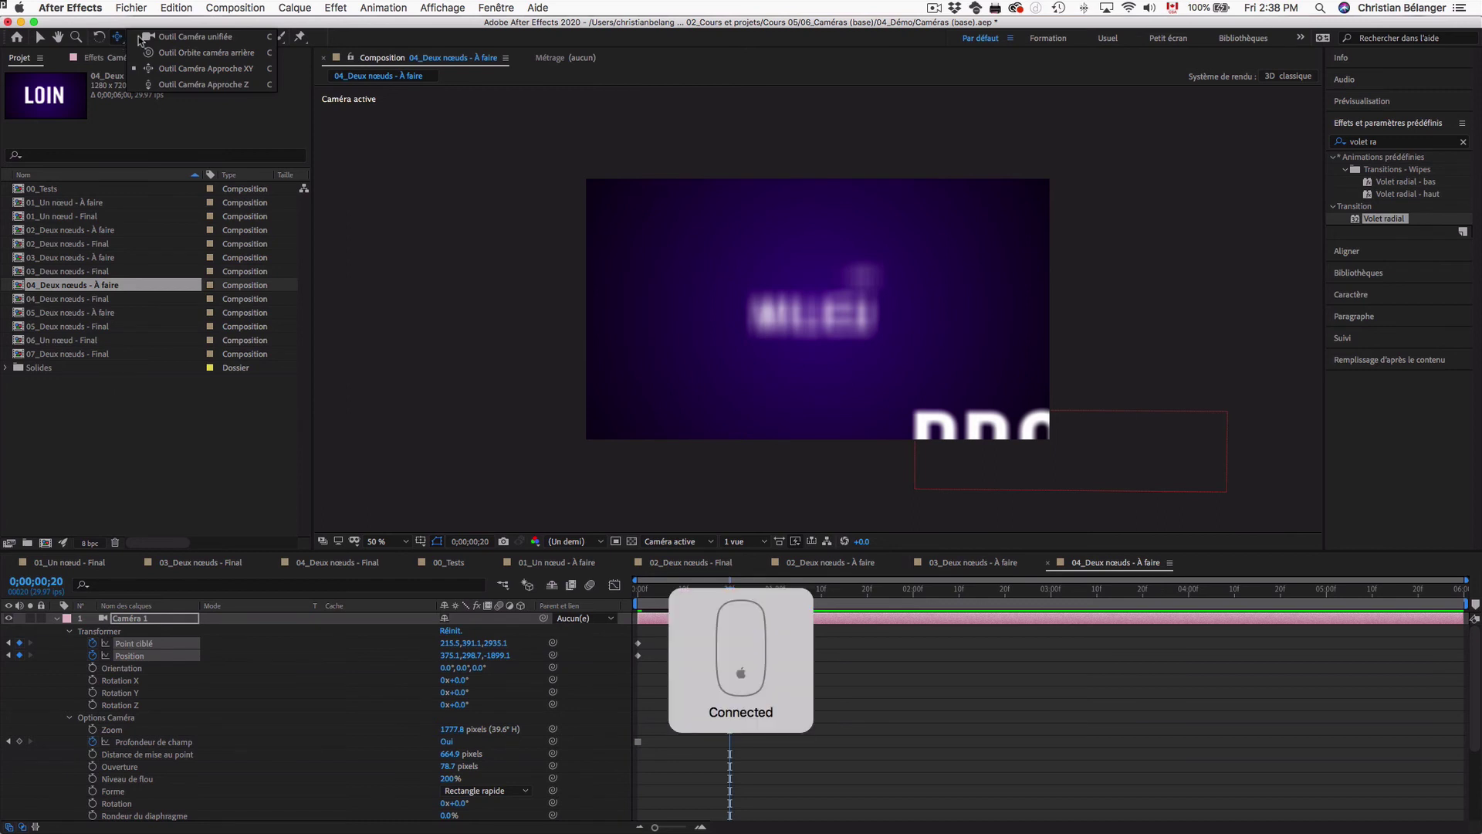
click(216, 84)
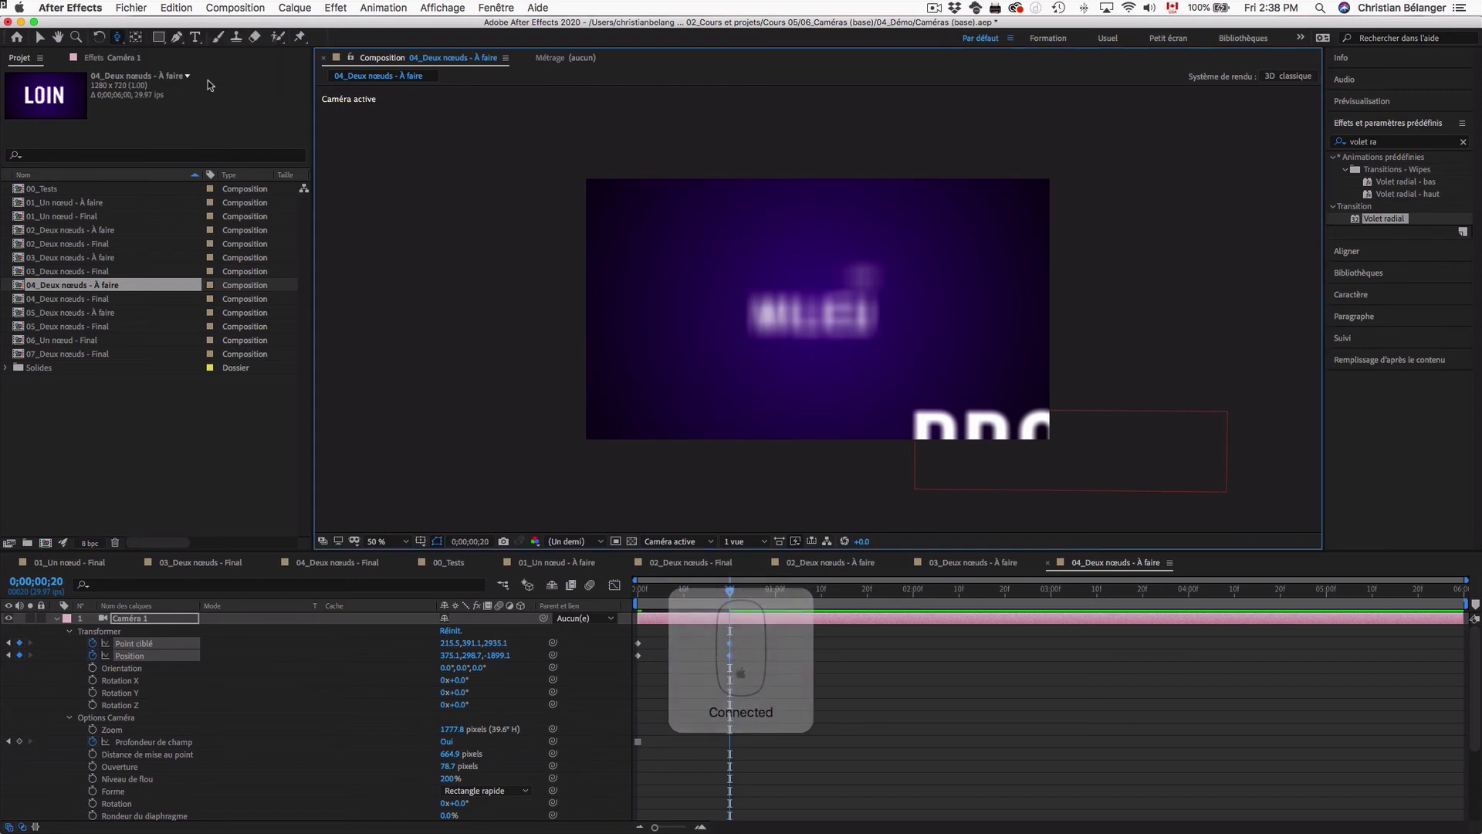
drag(833, 325, 834, 245)
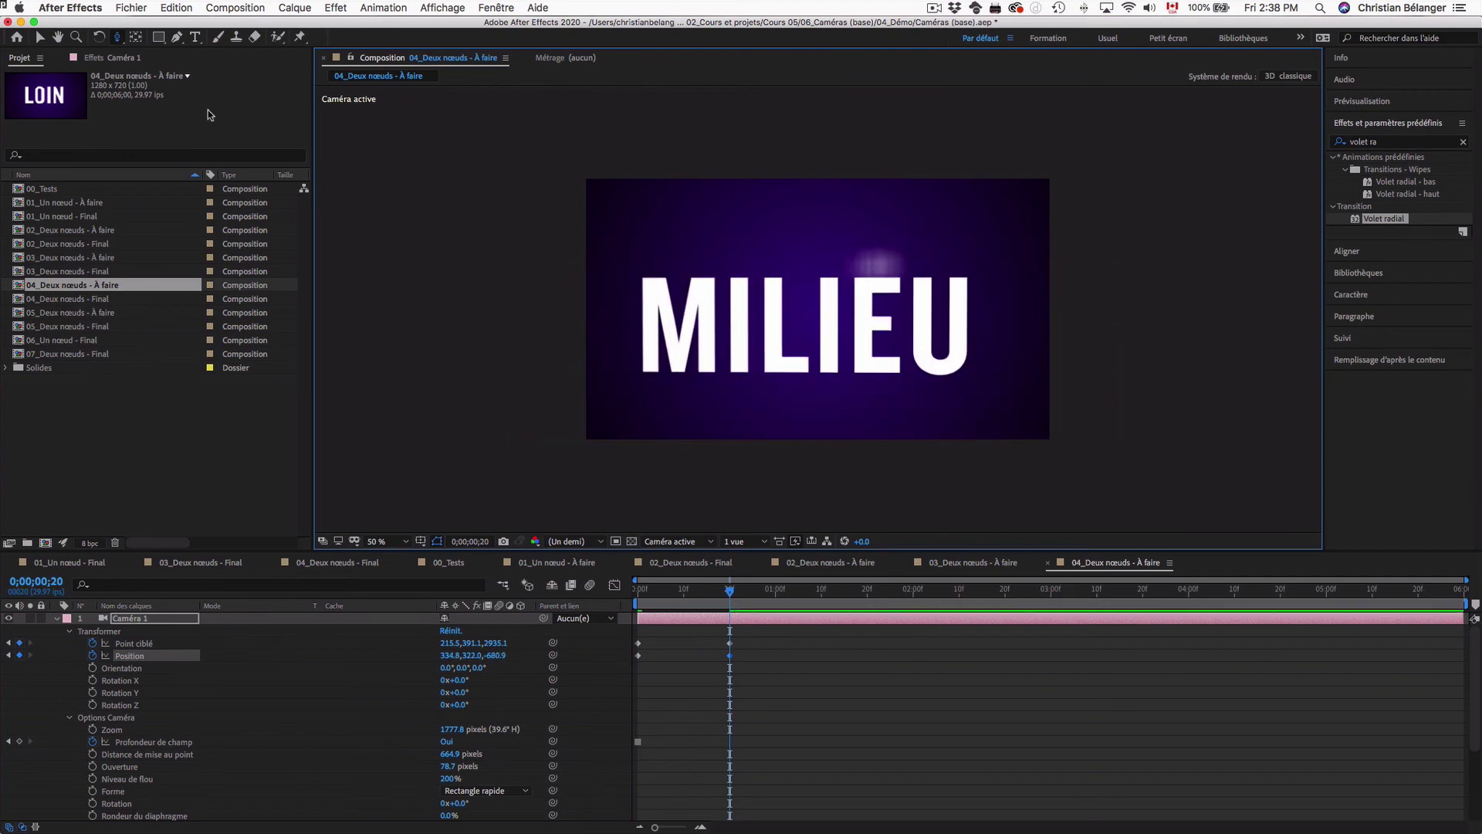
drag(117, 36, 165, 74)
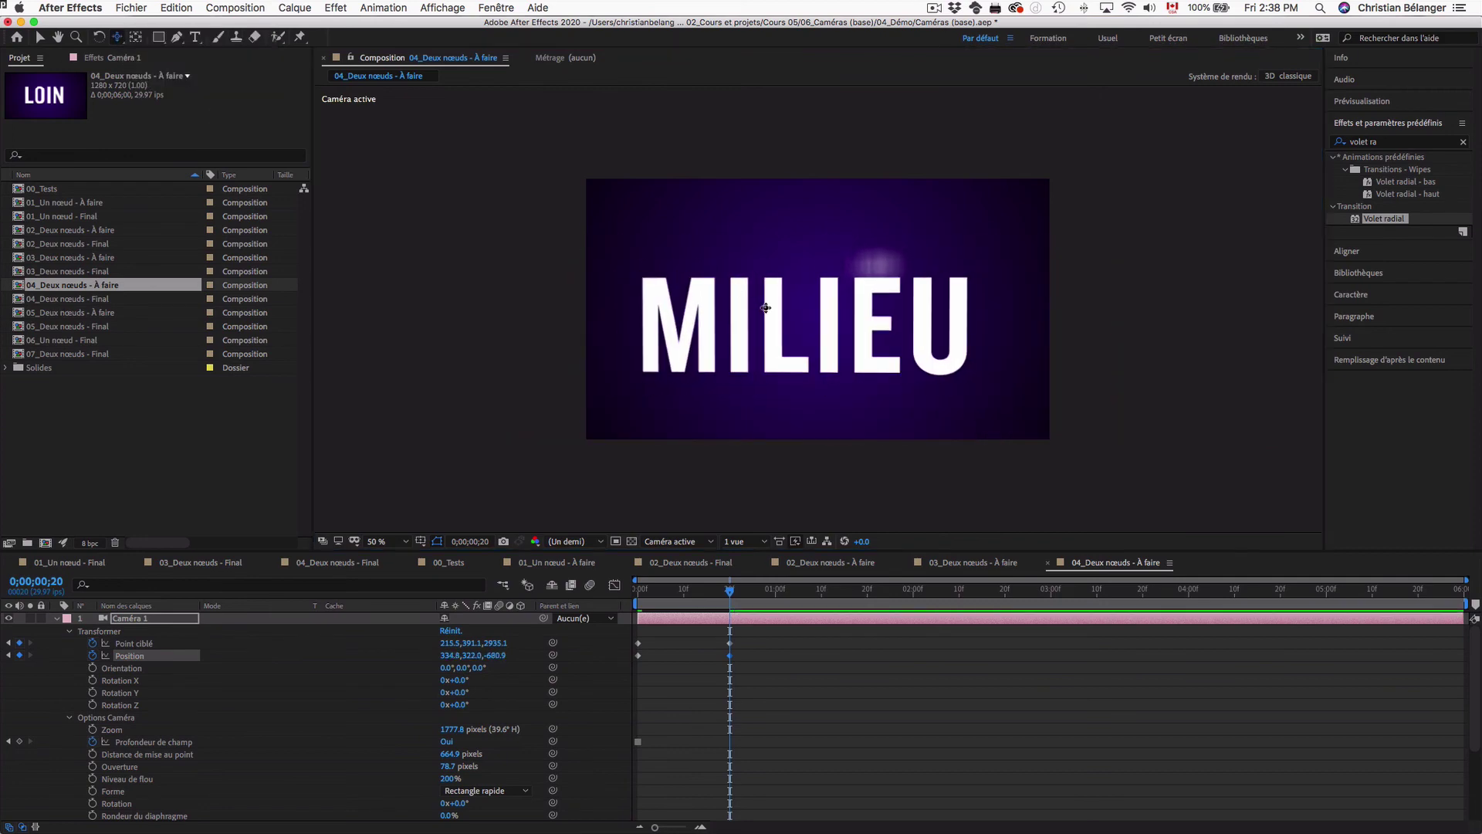
drag(815, 318, 815, 314)
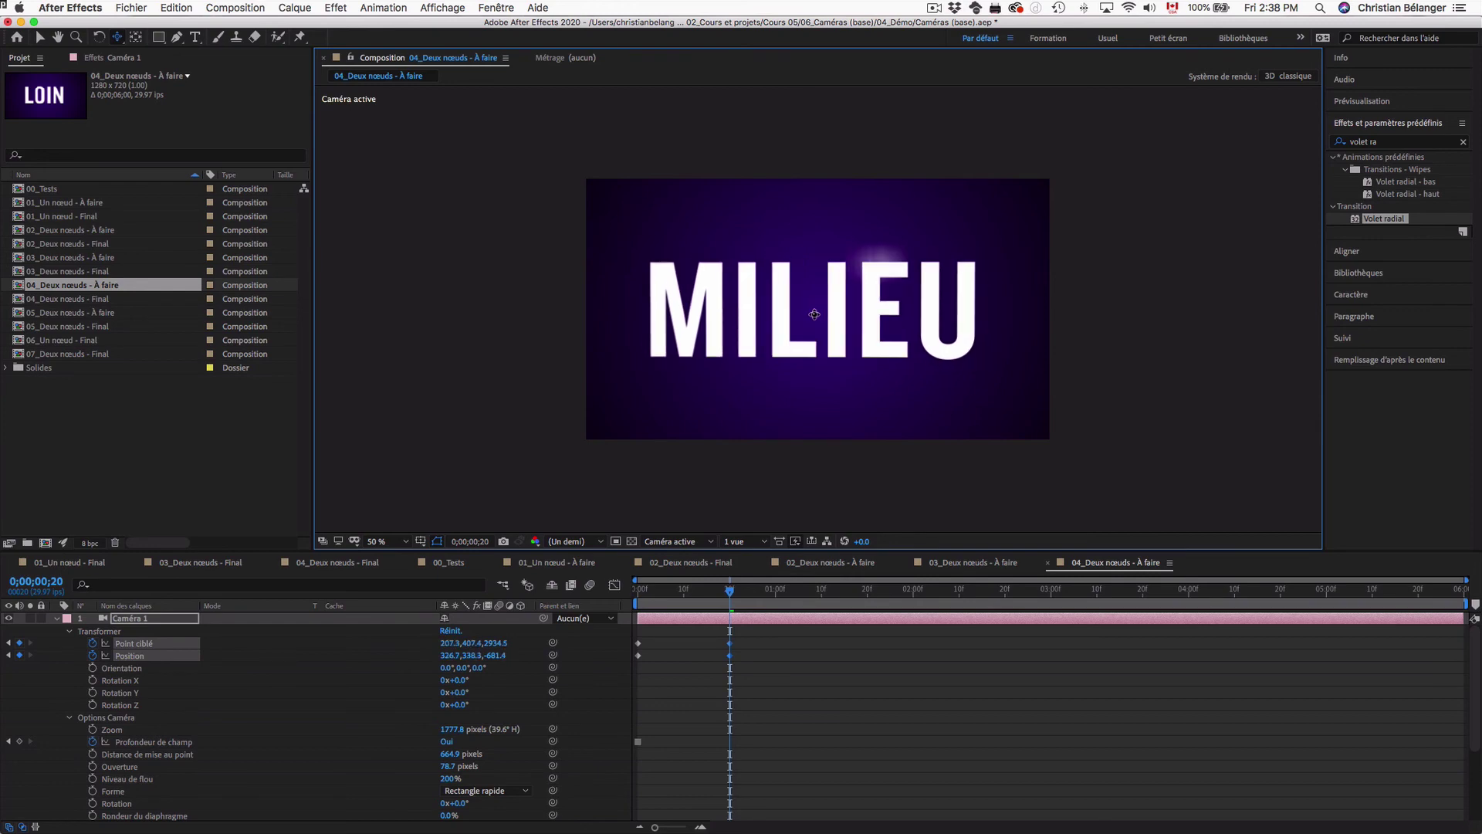
Set Caméra 1's focus distance to the Milieu layer at 0;00;00;20 and deselect the layers
click(56, 620)
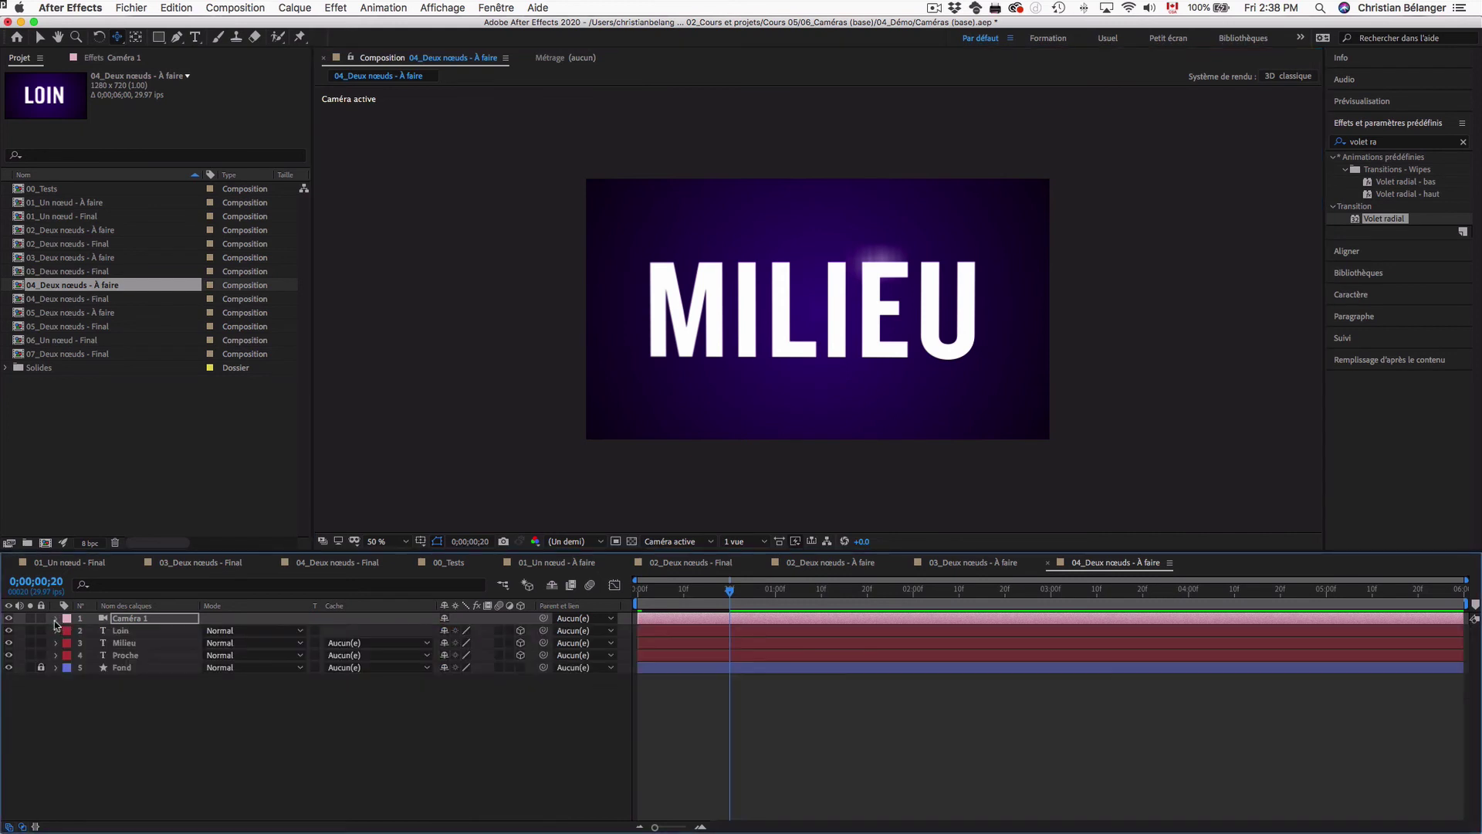
click(154, 623)
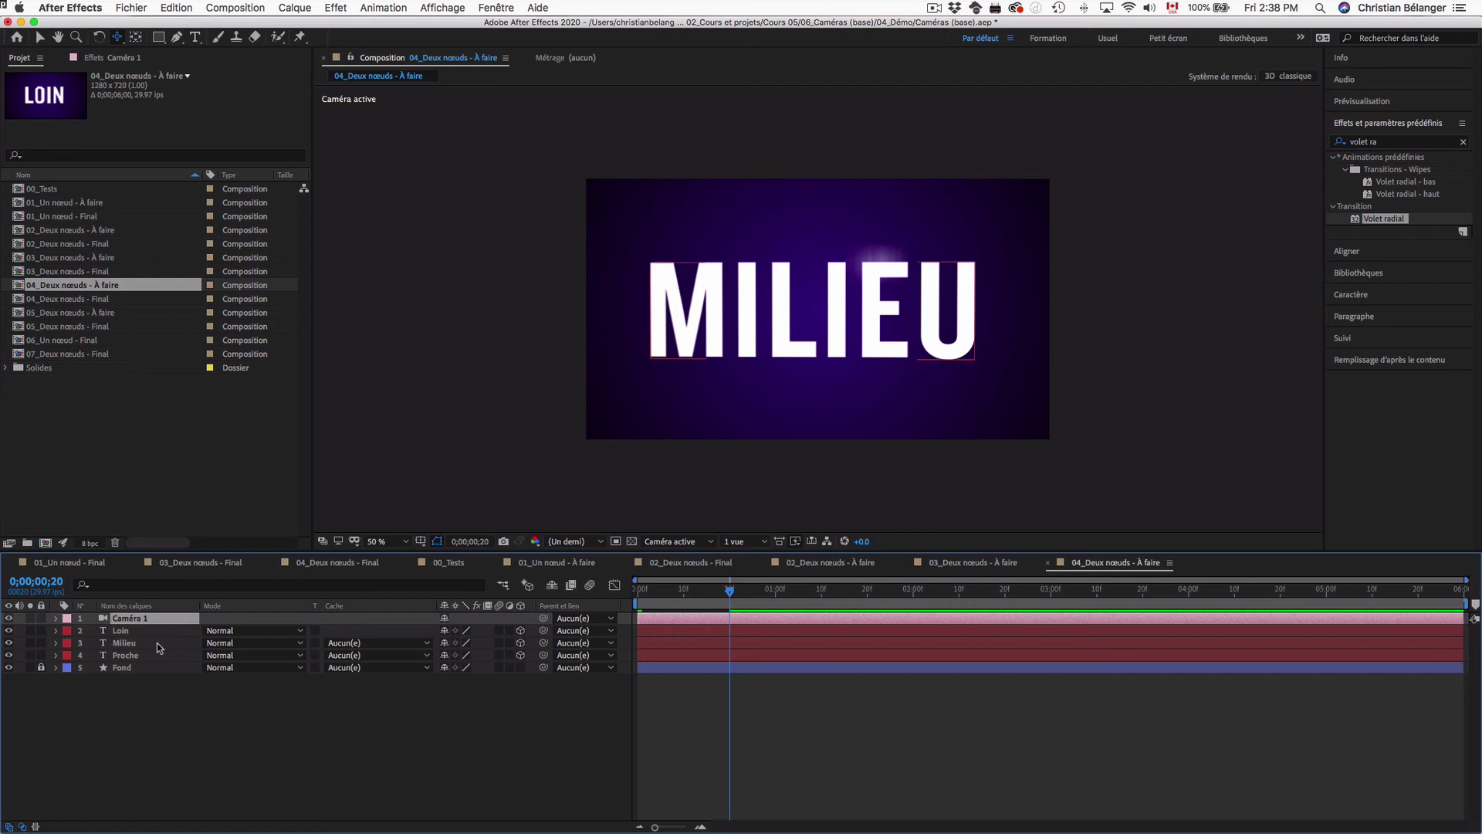
click(158, 647)
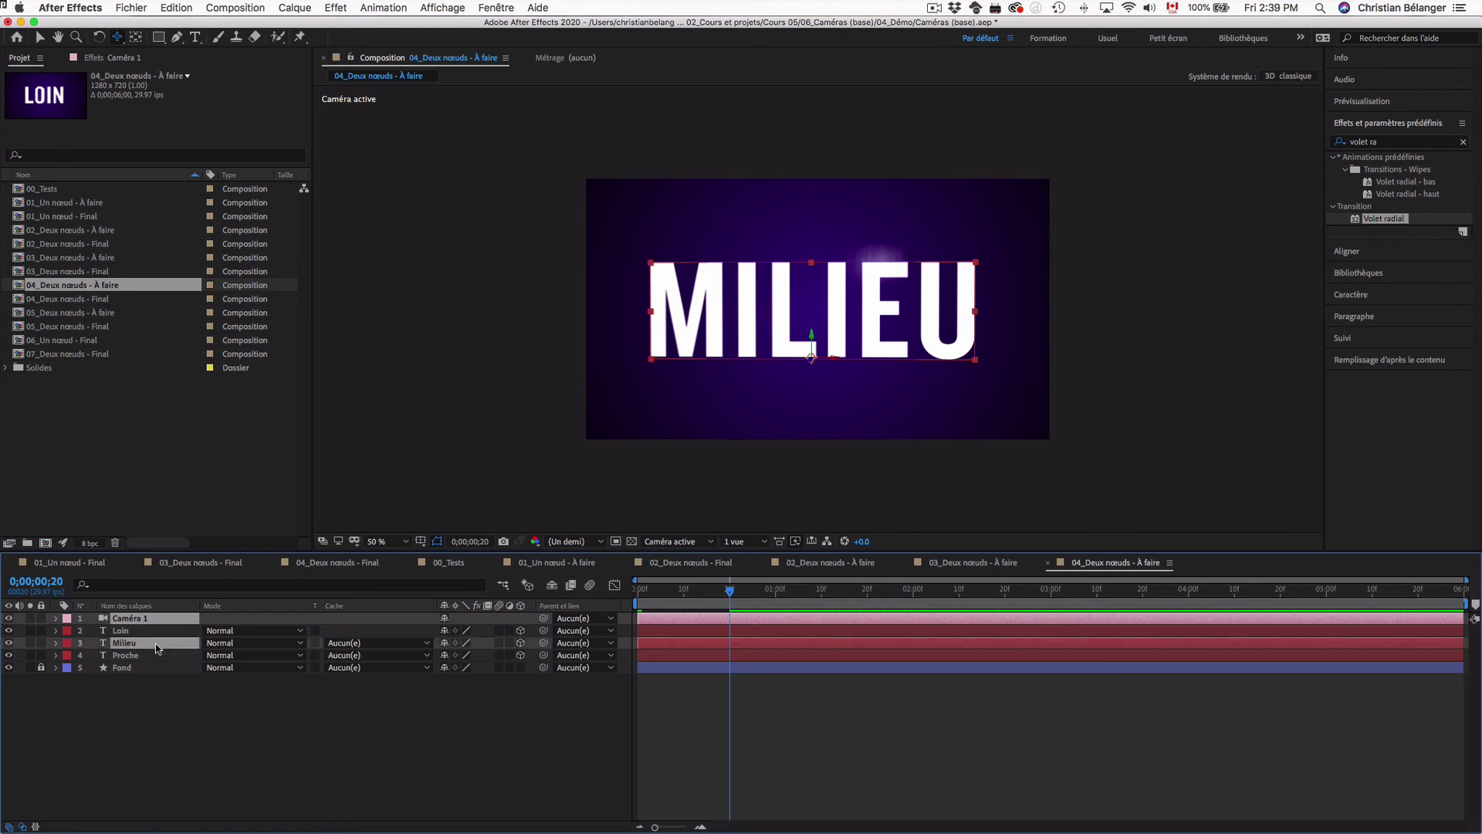
right_click(159, 648)
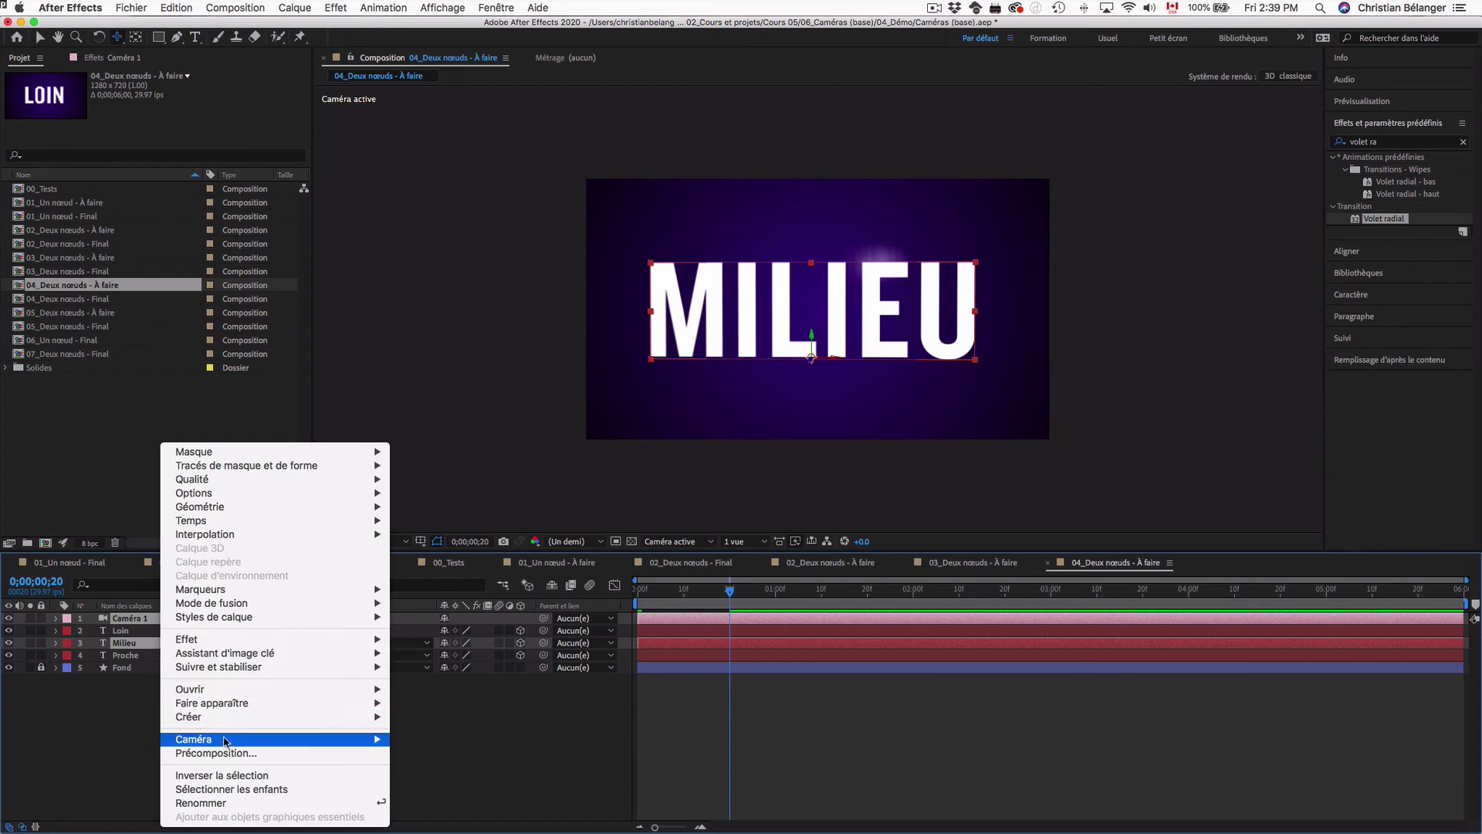
mouse_move(227, 741)
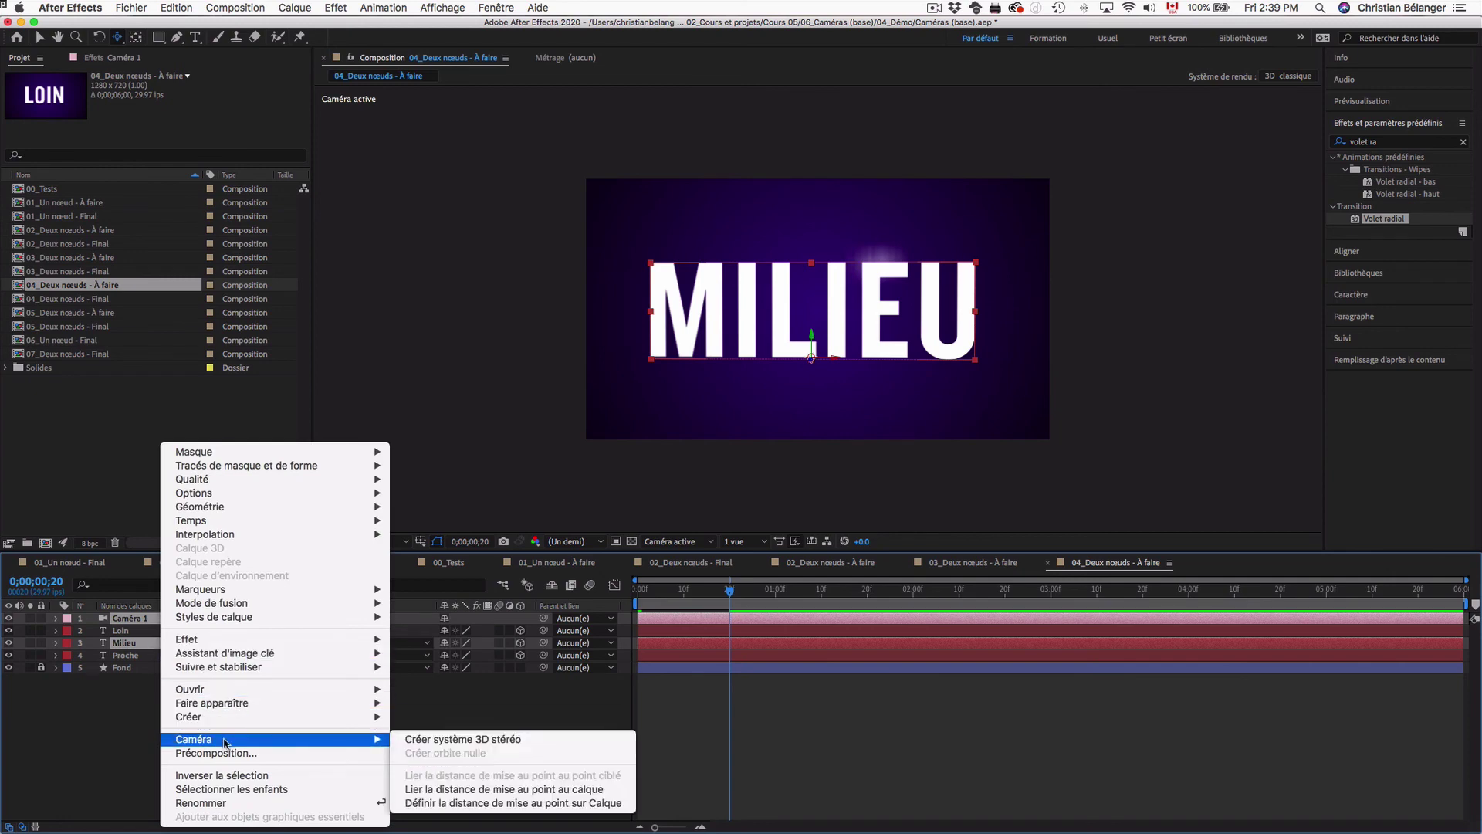
click(446, 803)
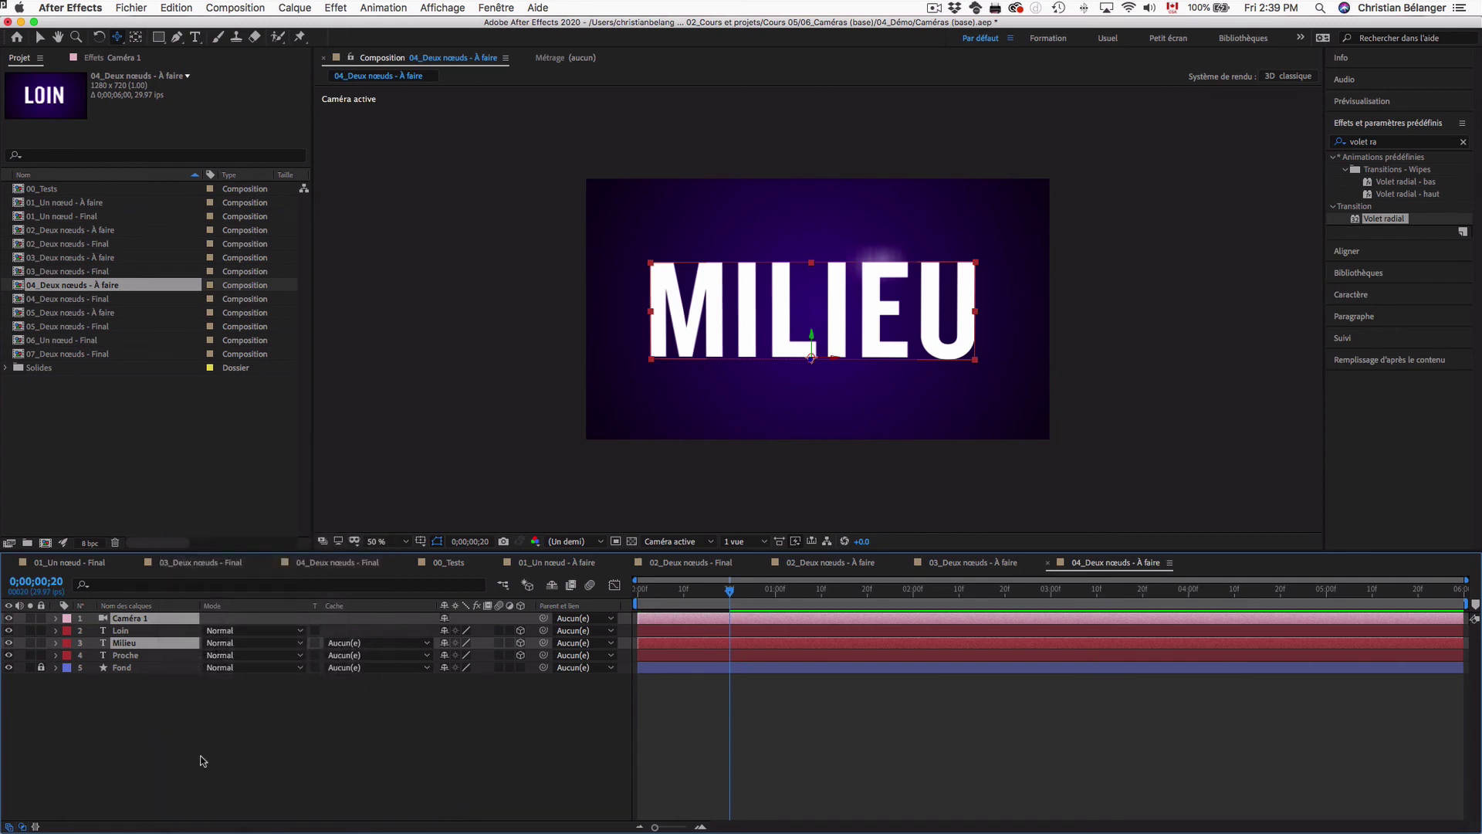
click(81, 712)
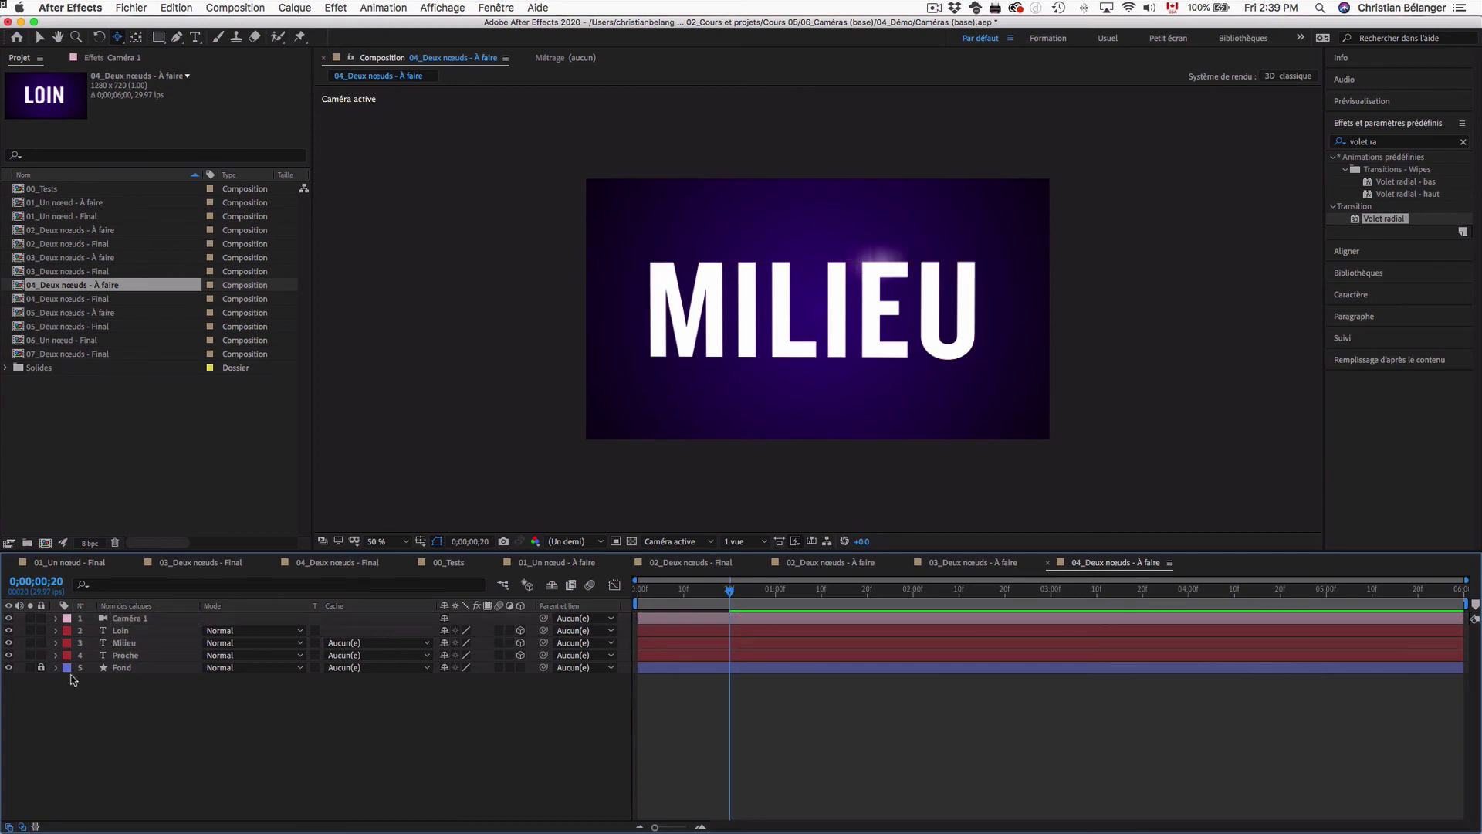
At 0;00;00;00, remove Caméra 1's Profondeur de champ keyframing and enable keyframing for Distance de mise au point instead
click(55, 618)
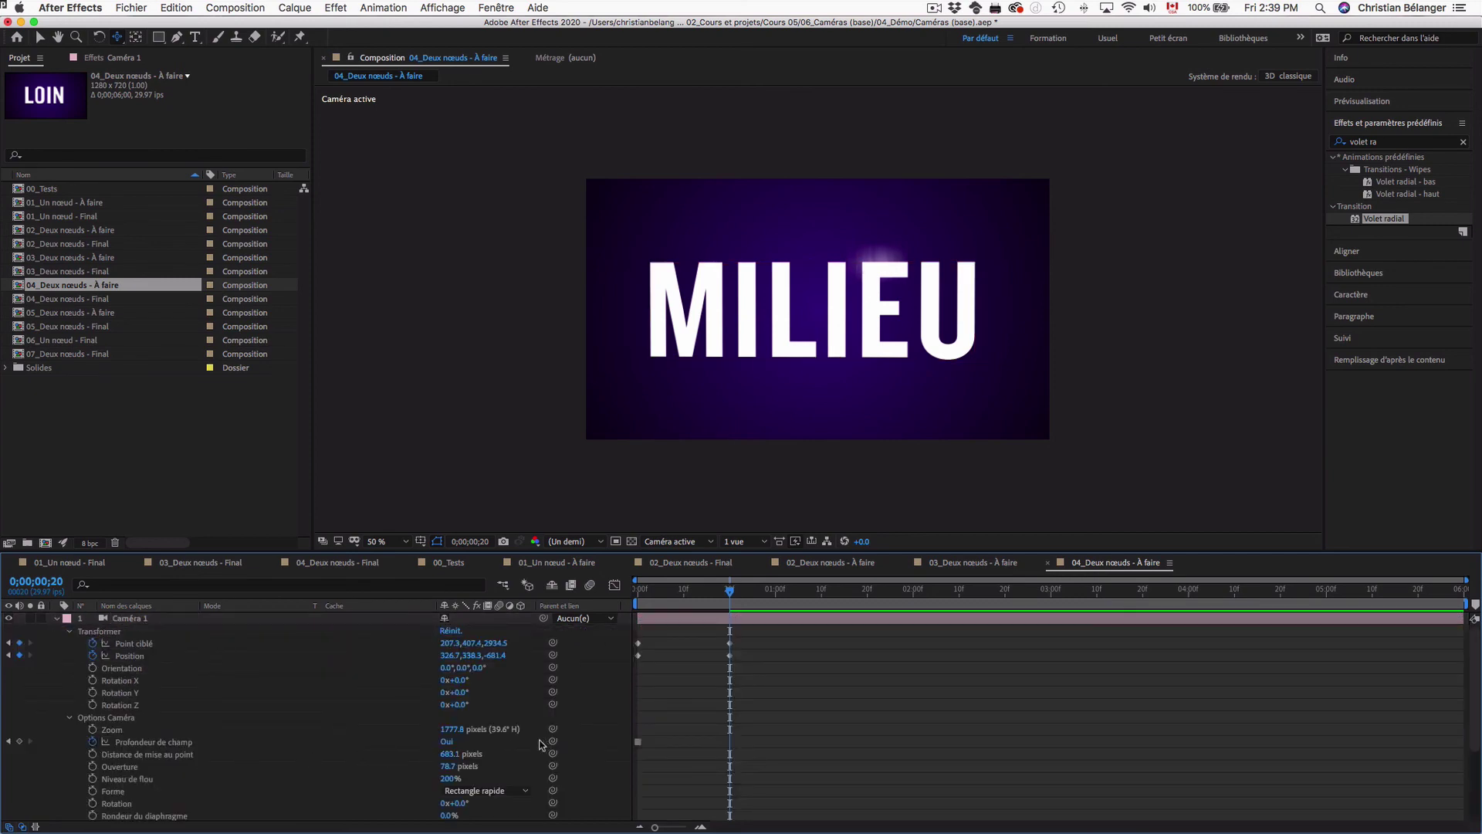
click(139, 755)
drag(730, 591, 604, 596)
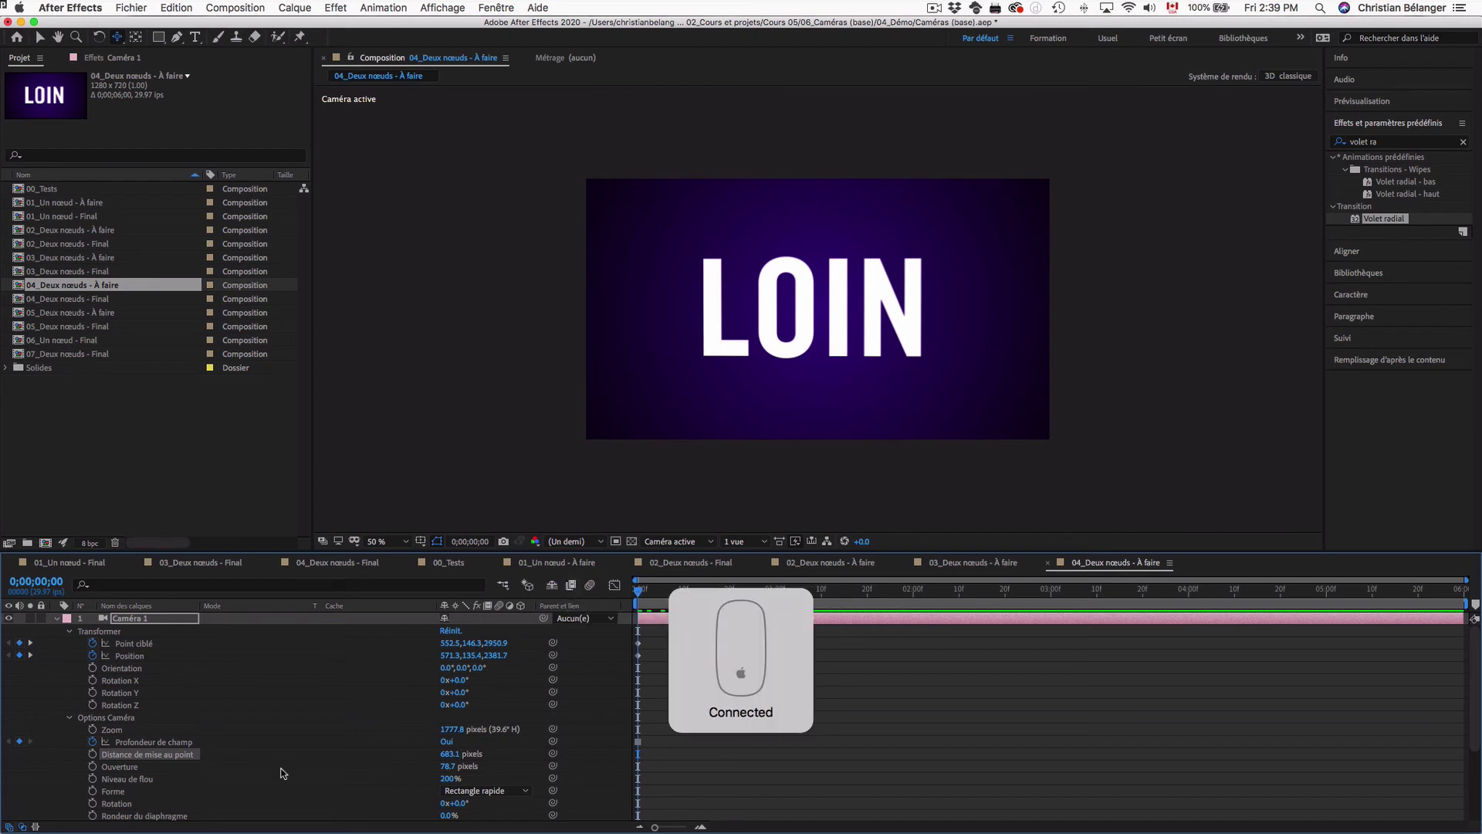
click(92, 742)
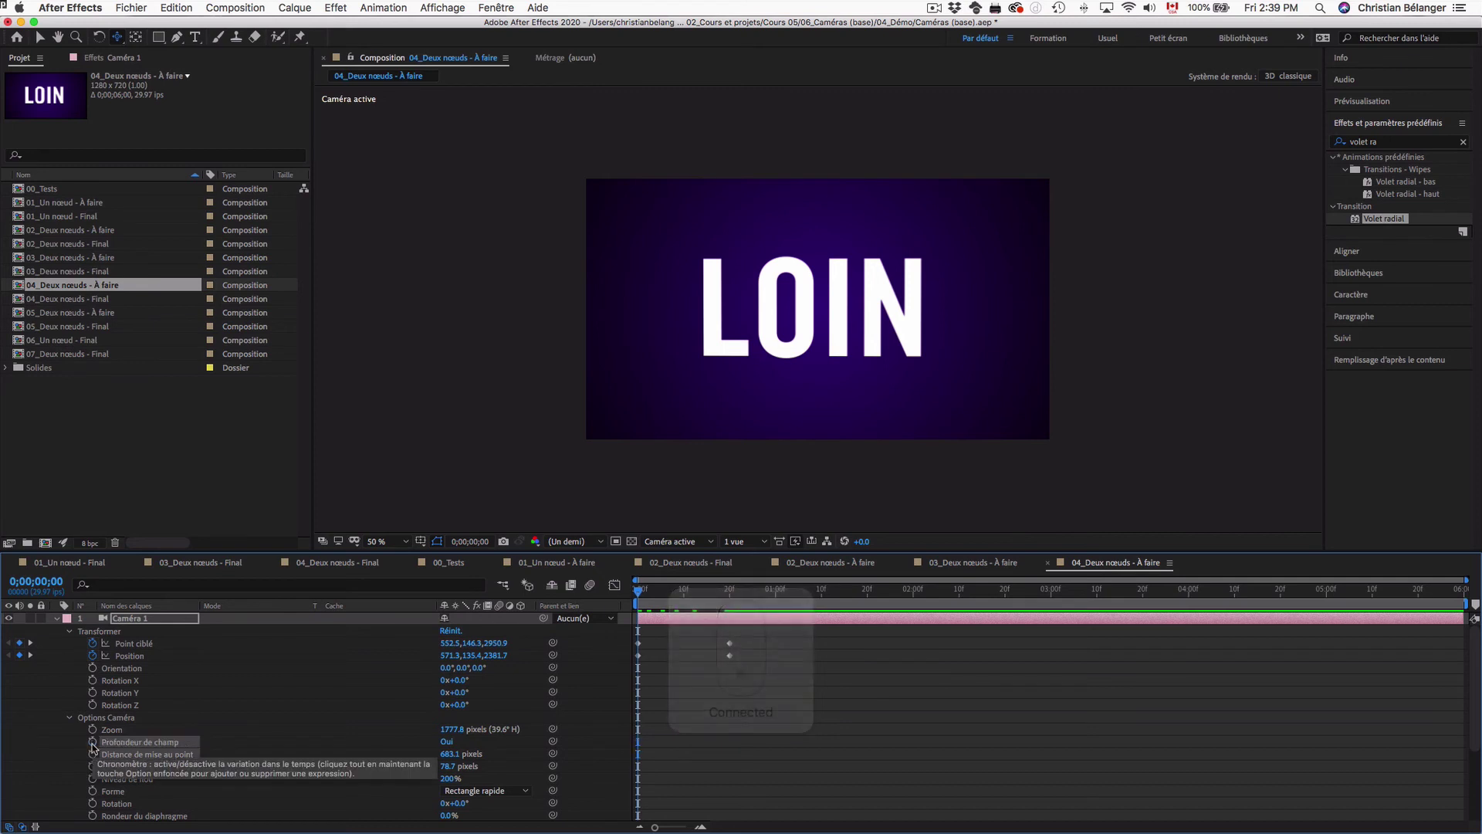
click(92, 755)
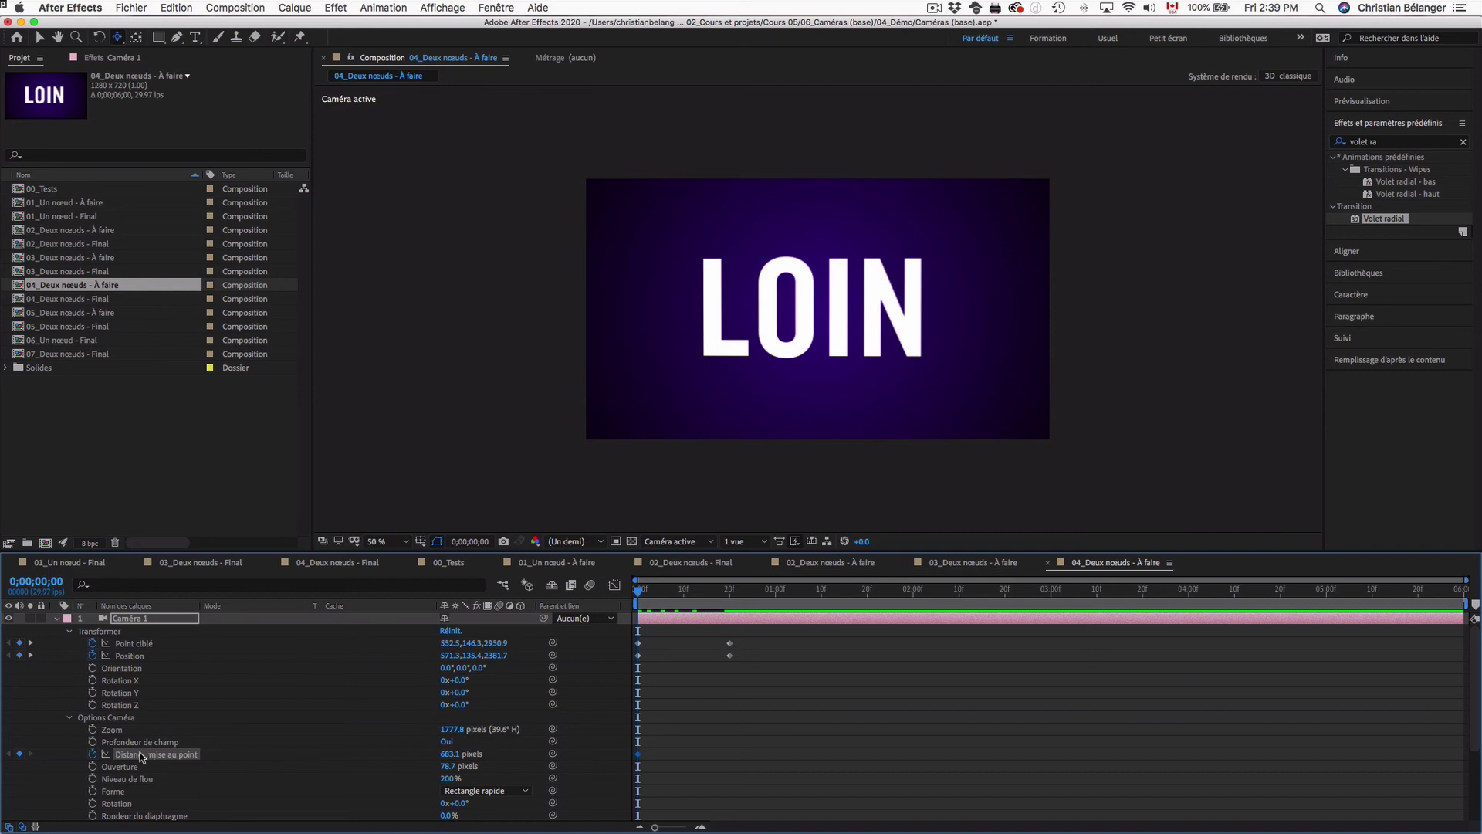
Examine which Caméra 1 properties are keyframed in 04_Deux nœuds - Final, and return to 04_Deux nœuds - À faire
double_click(62, 298)
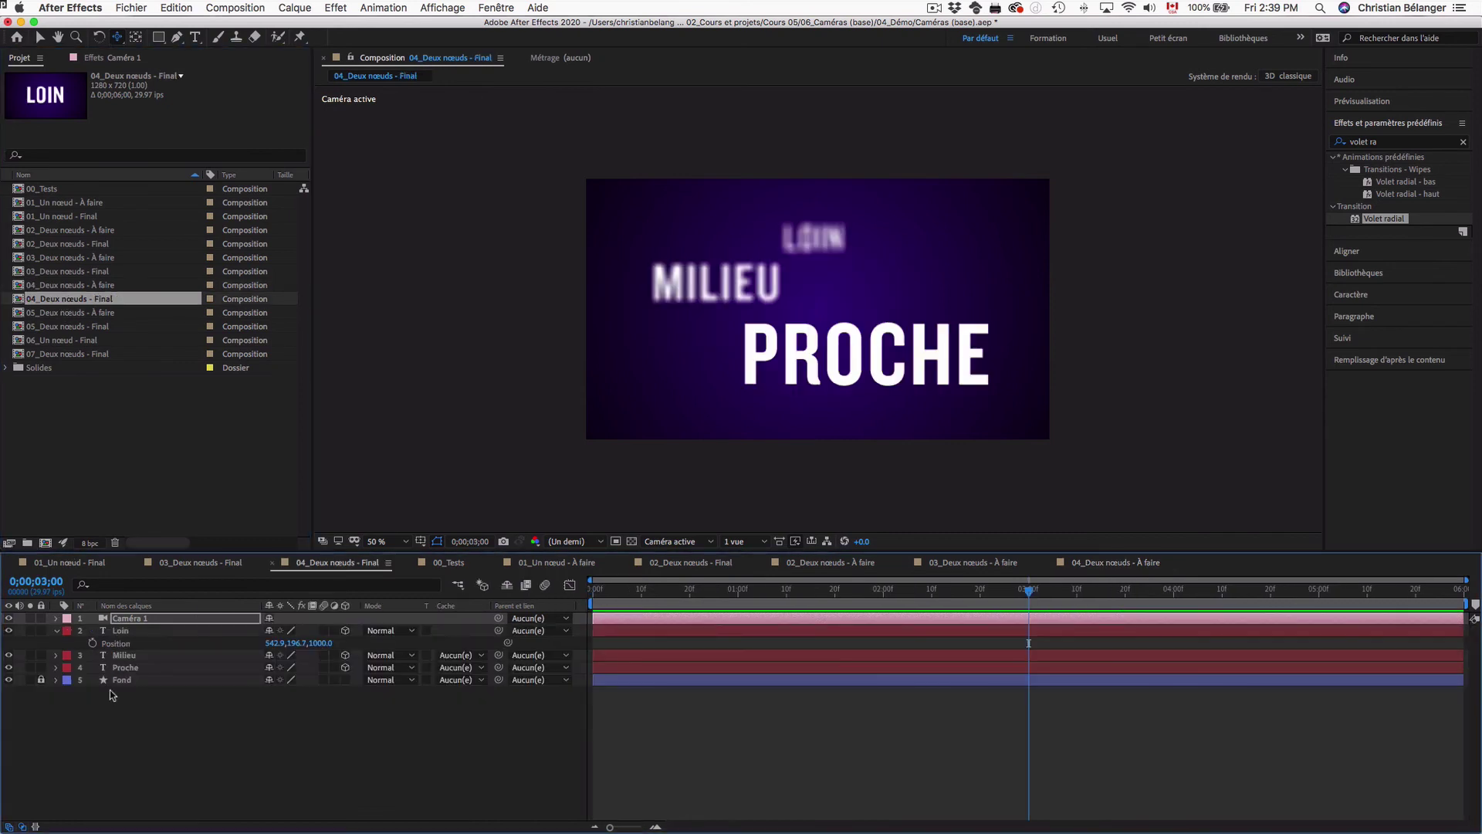
click(57, 631)
click(54, 618)
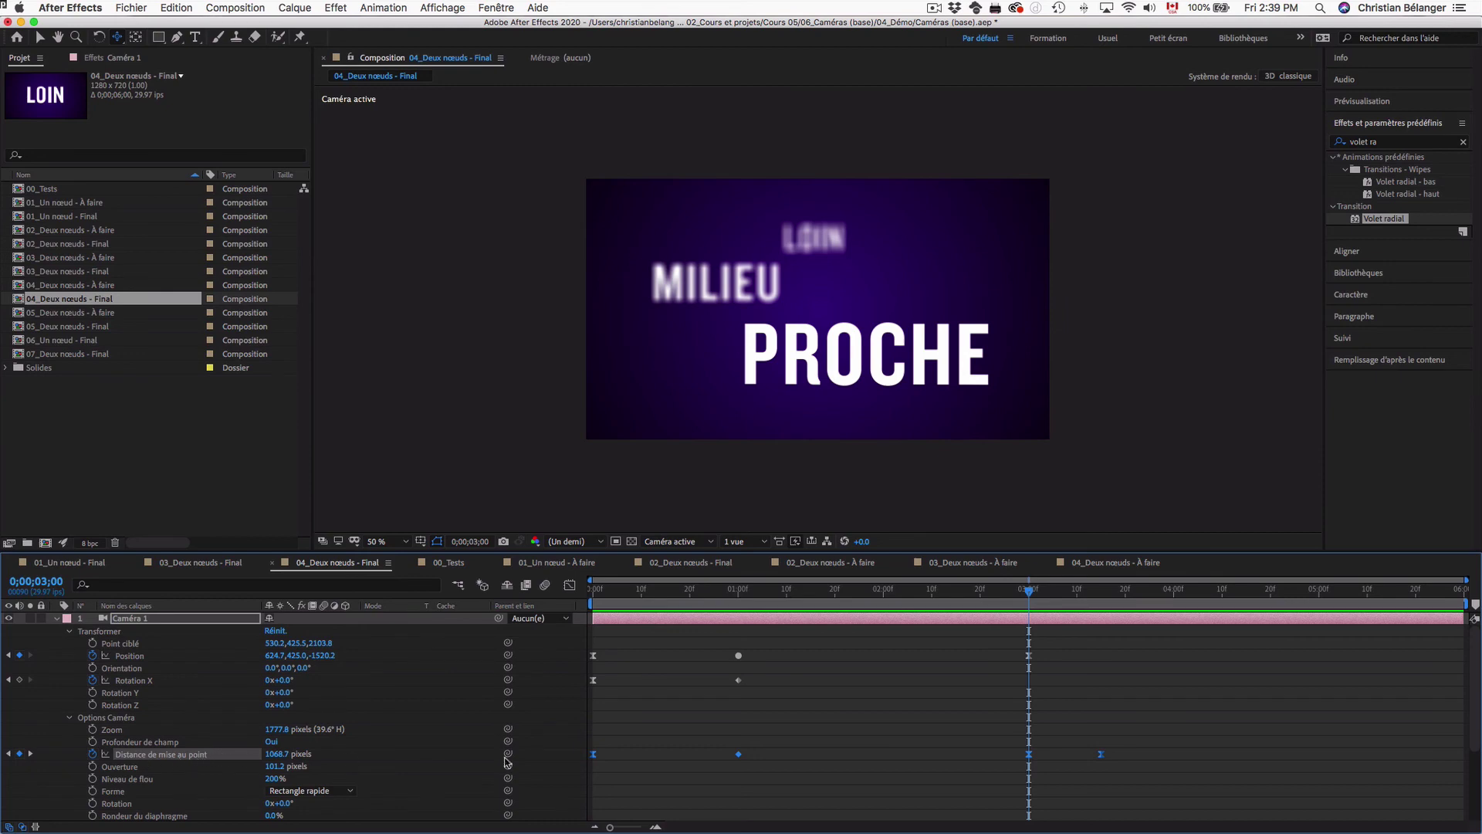
double_click(93, 287)
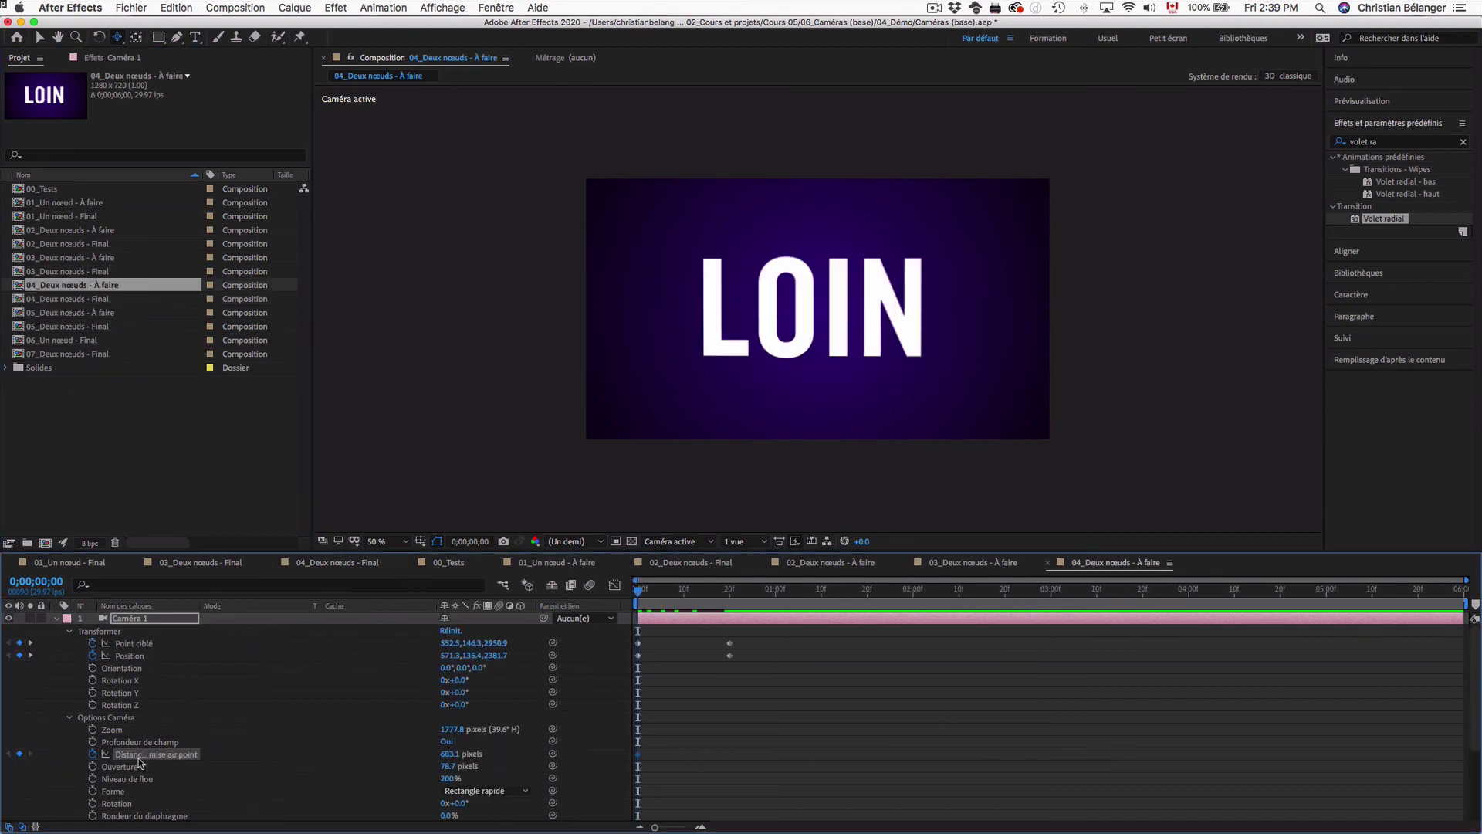
At 0;00;00;20, set Caméra 1's focus distance to the Milieu layer and show its Distance de mise au point keyframes
drag(653, 593, 731, 593)
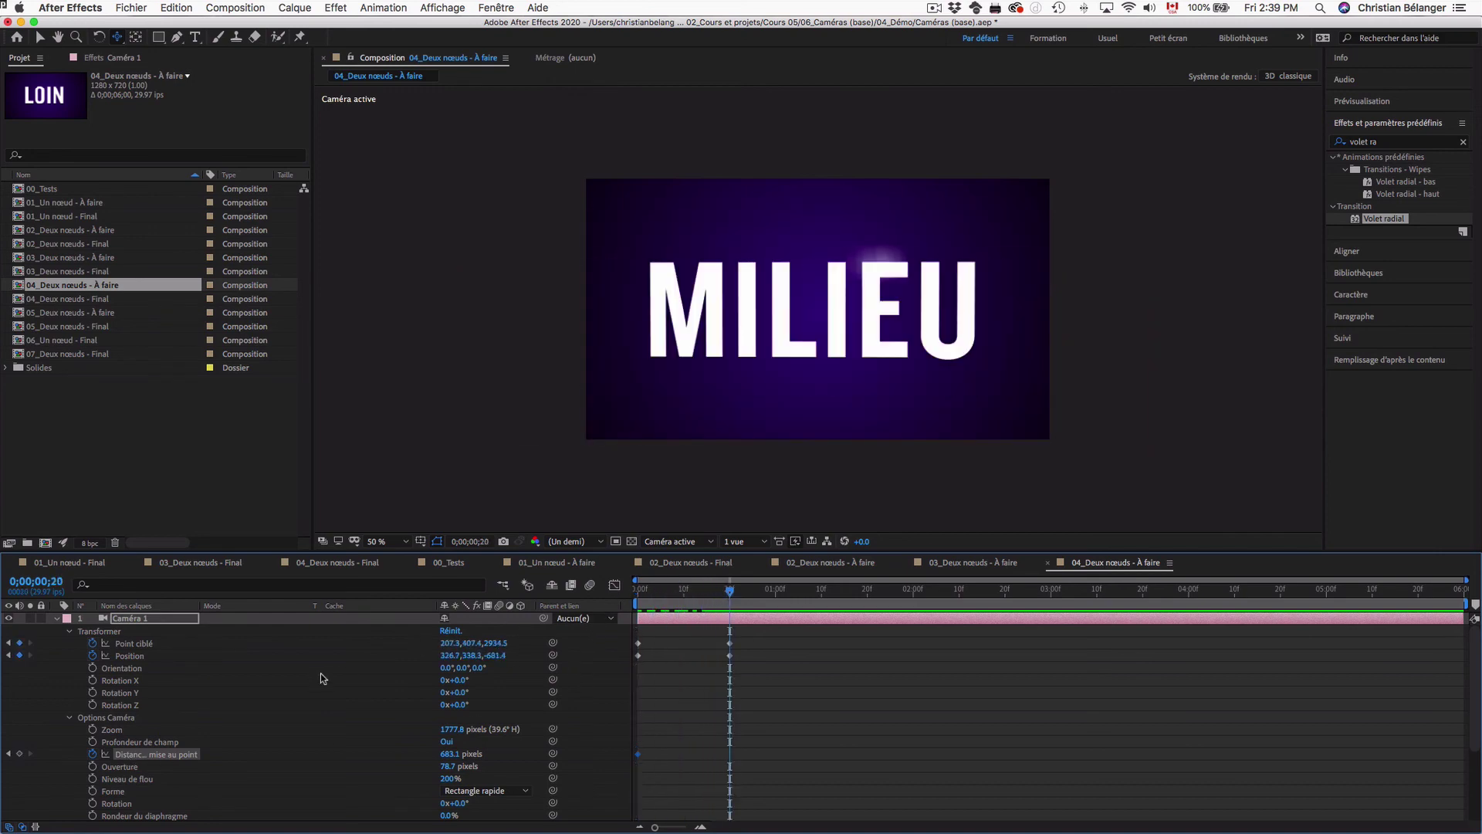
click(56, 618)
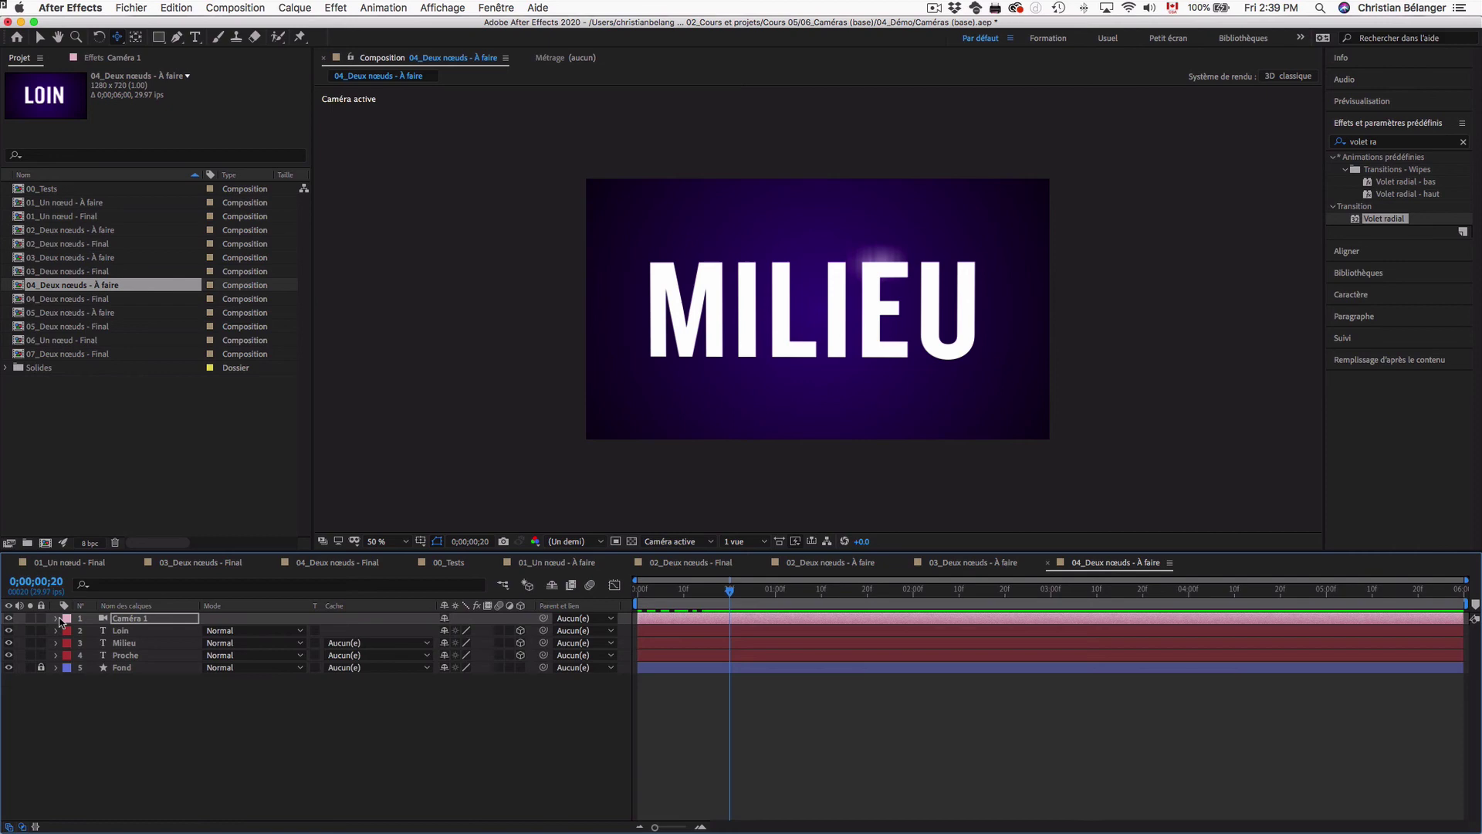
click(152, 618)
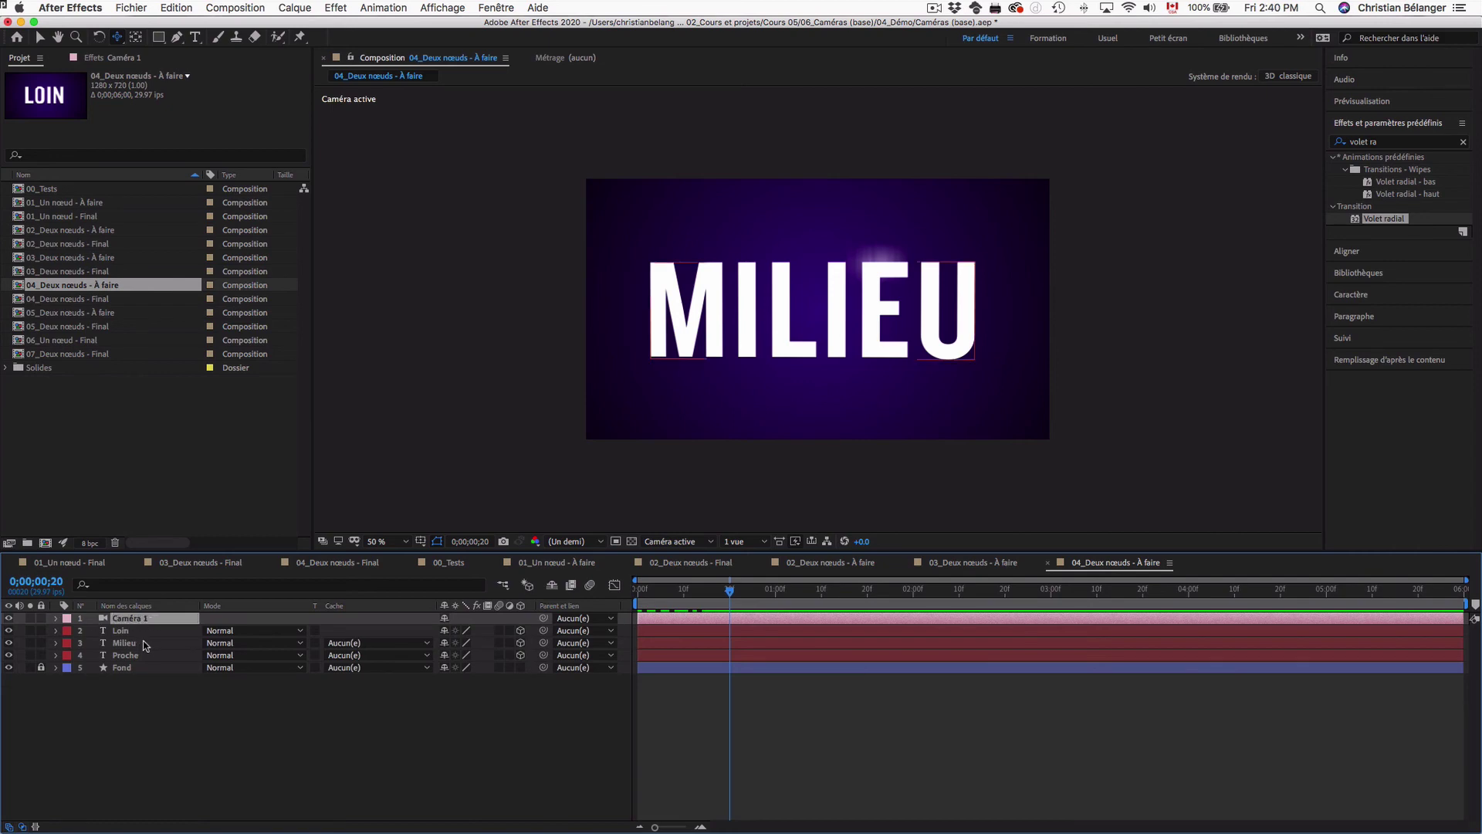
click(146, 645)
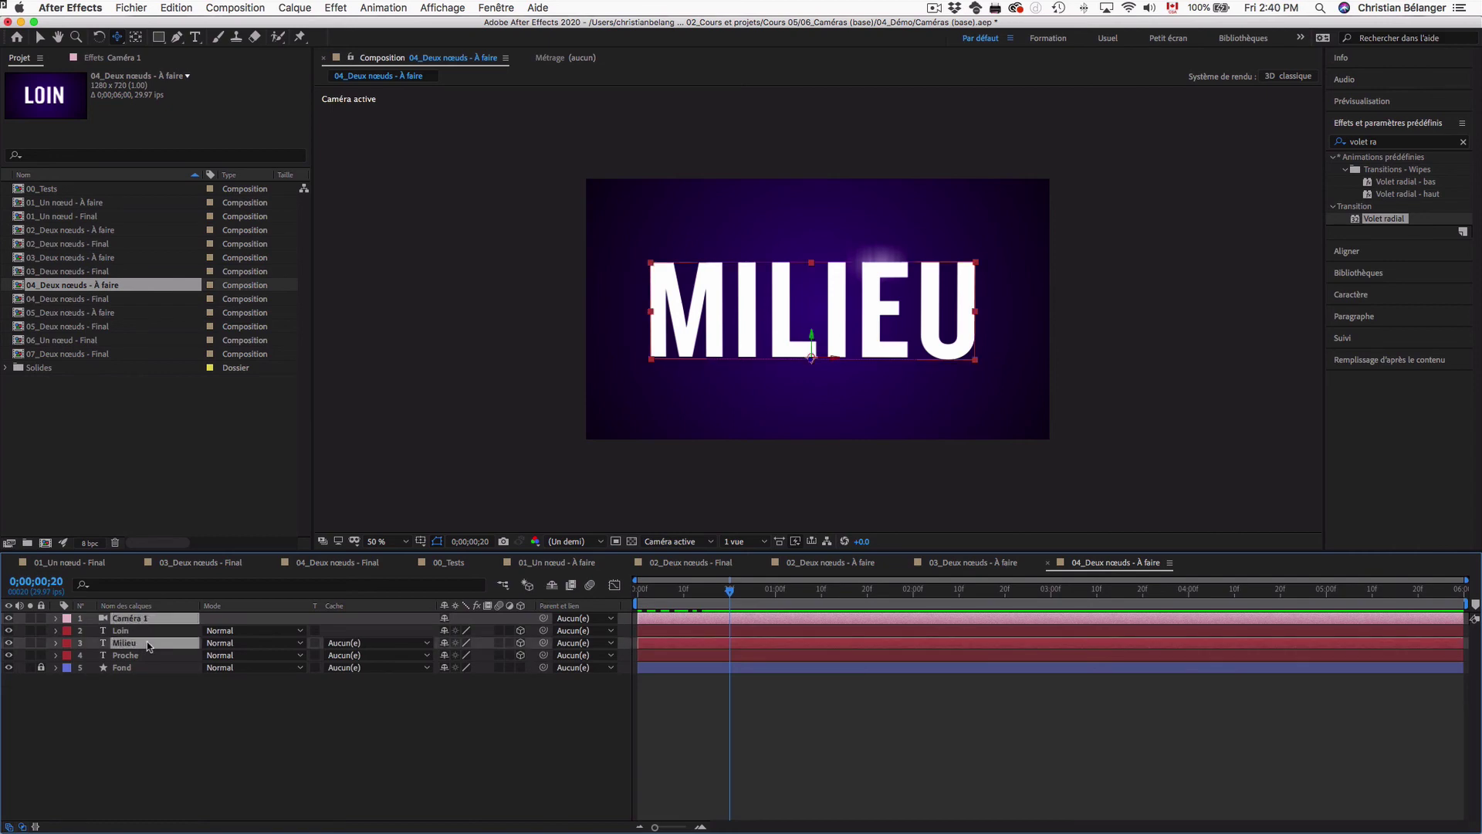
right_click(149, 645)
mouse_move(221, 739)
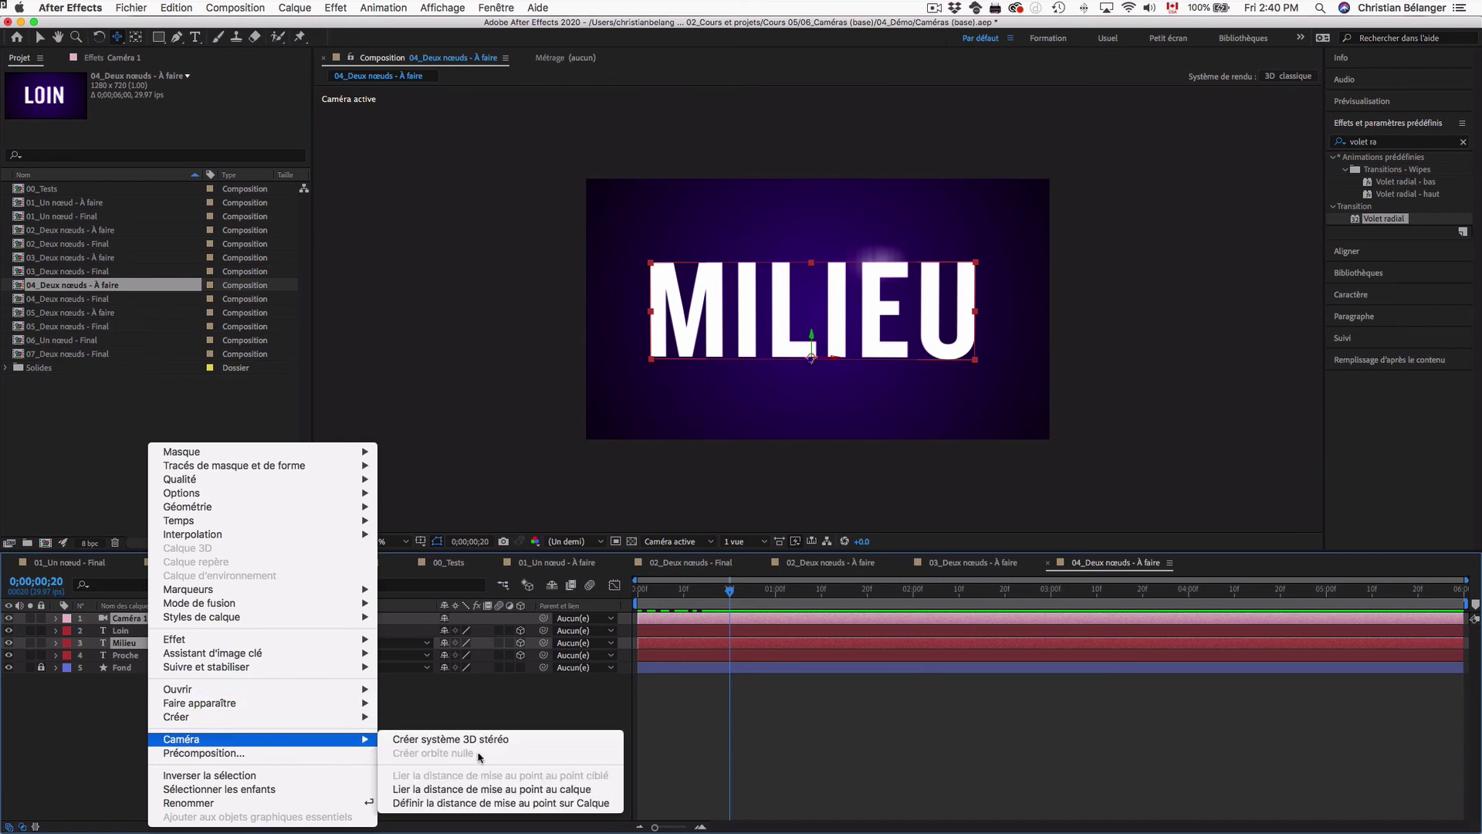
click(483, 801)
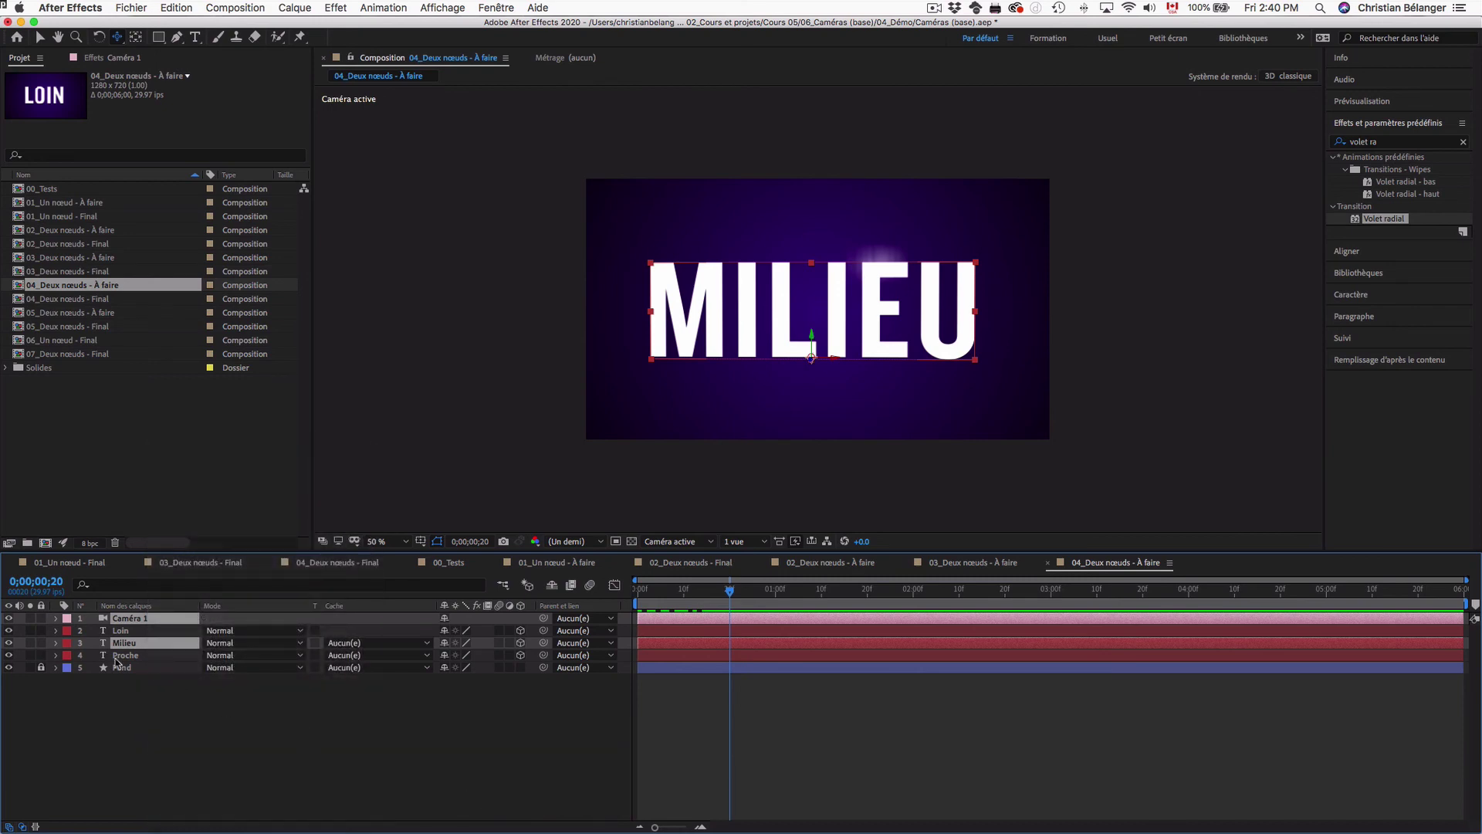
click(74, 707)
click(55, 617)
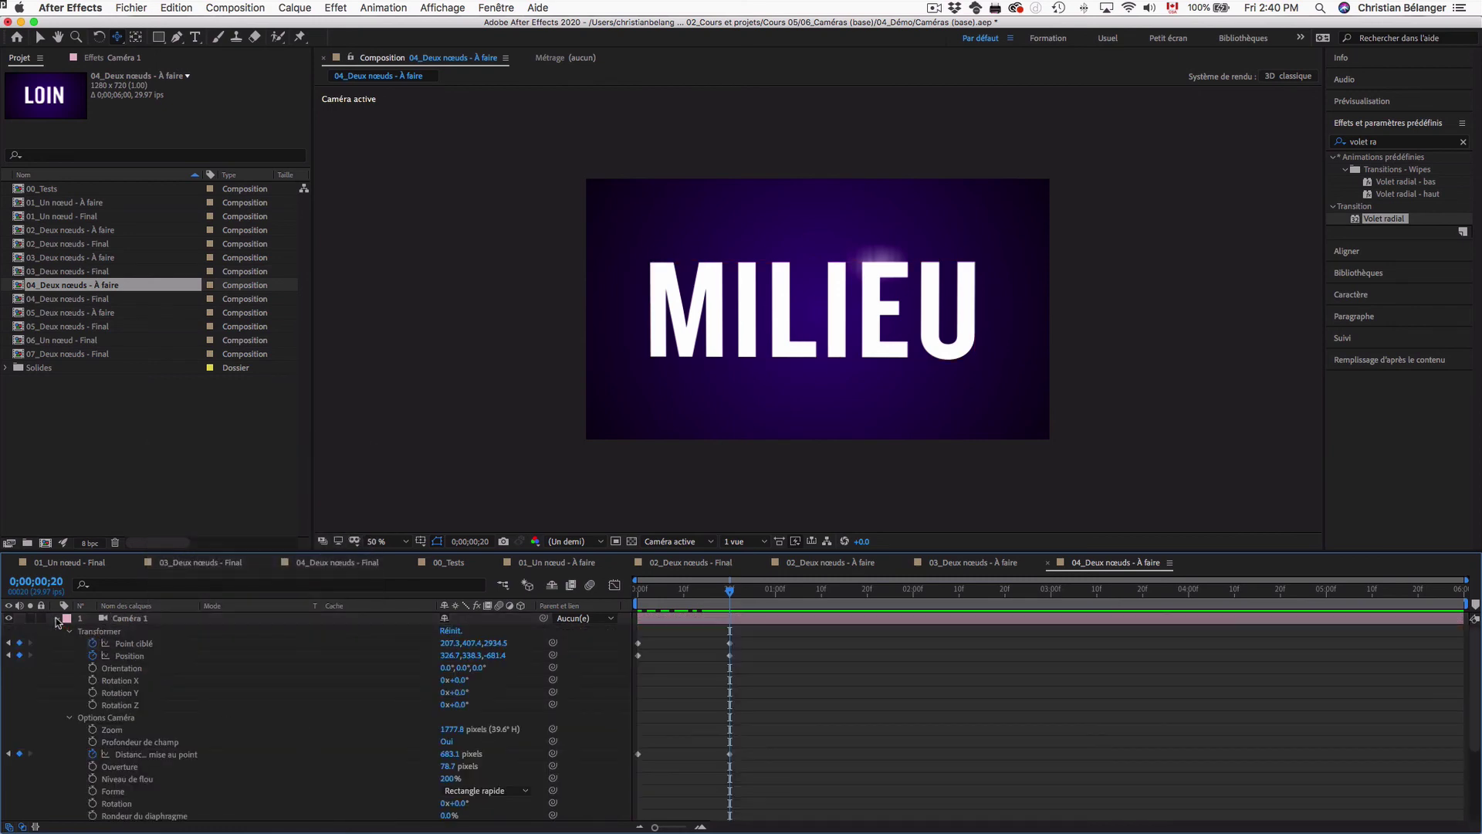
click(135, 756)
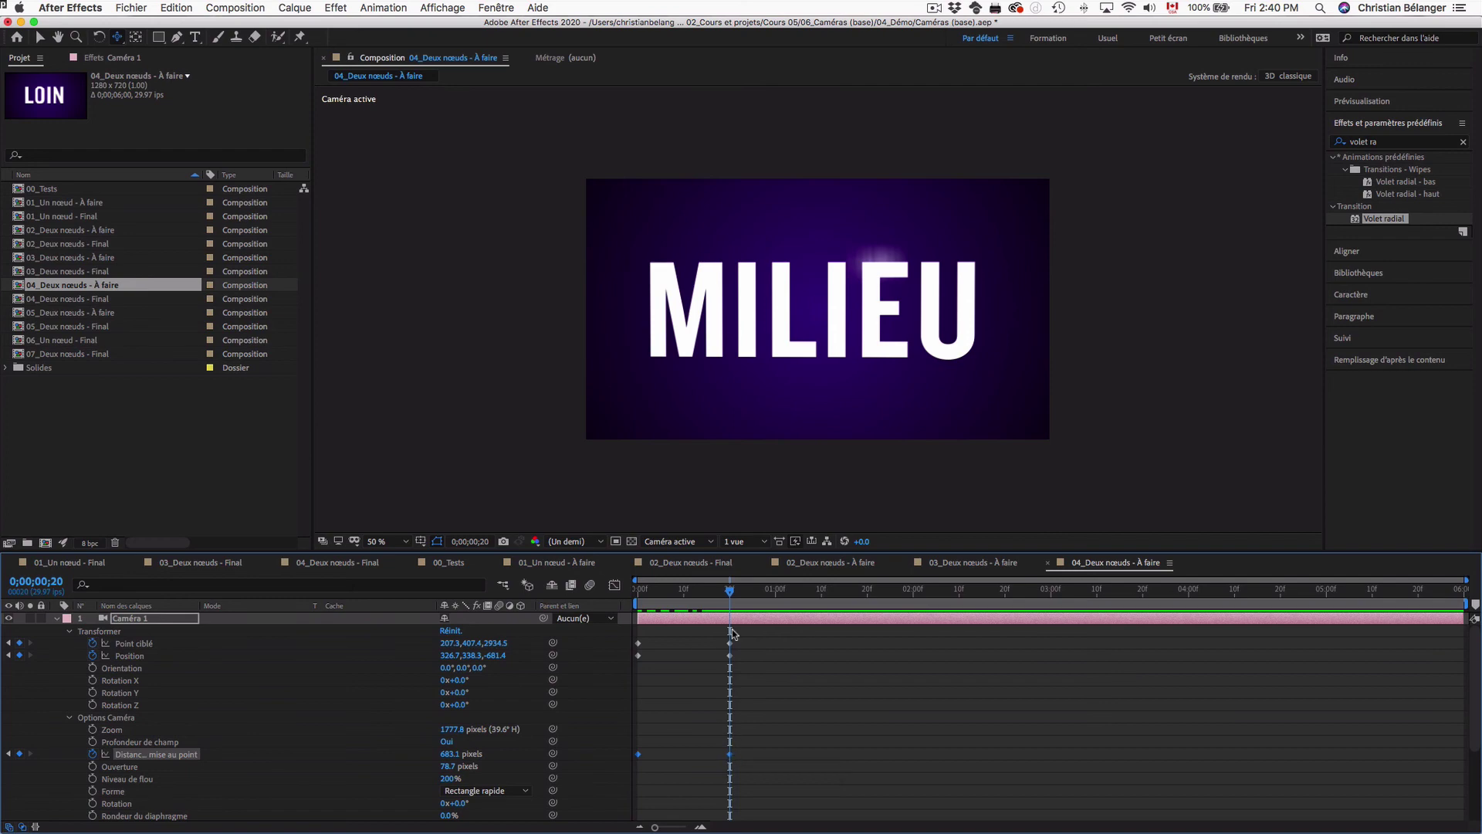
At 0;00;01;10, pull Caméra 1 back and center PROCHE, with Point ciblé about 545.3, 547.7, 2943.0 and Position about 732.4, 439.4, -2723.2
mouse_move(729, 591)
mouse_down()
mouse_move(575, 601)
mouse_move(730, 599)
mouse_up()
drag(117, 36, 204, 40)
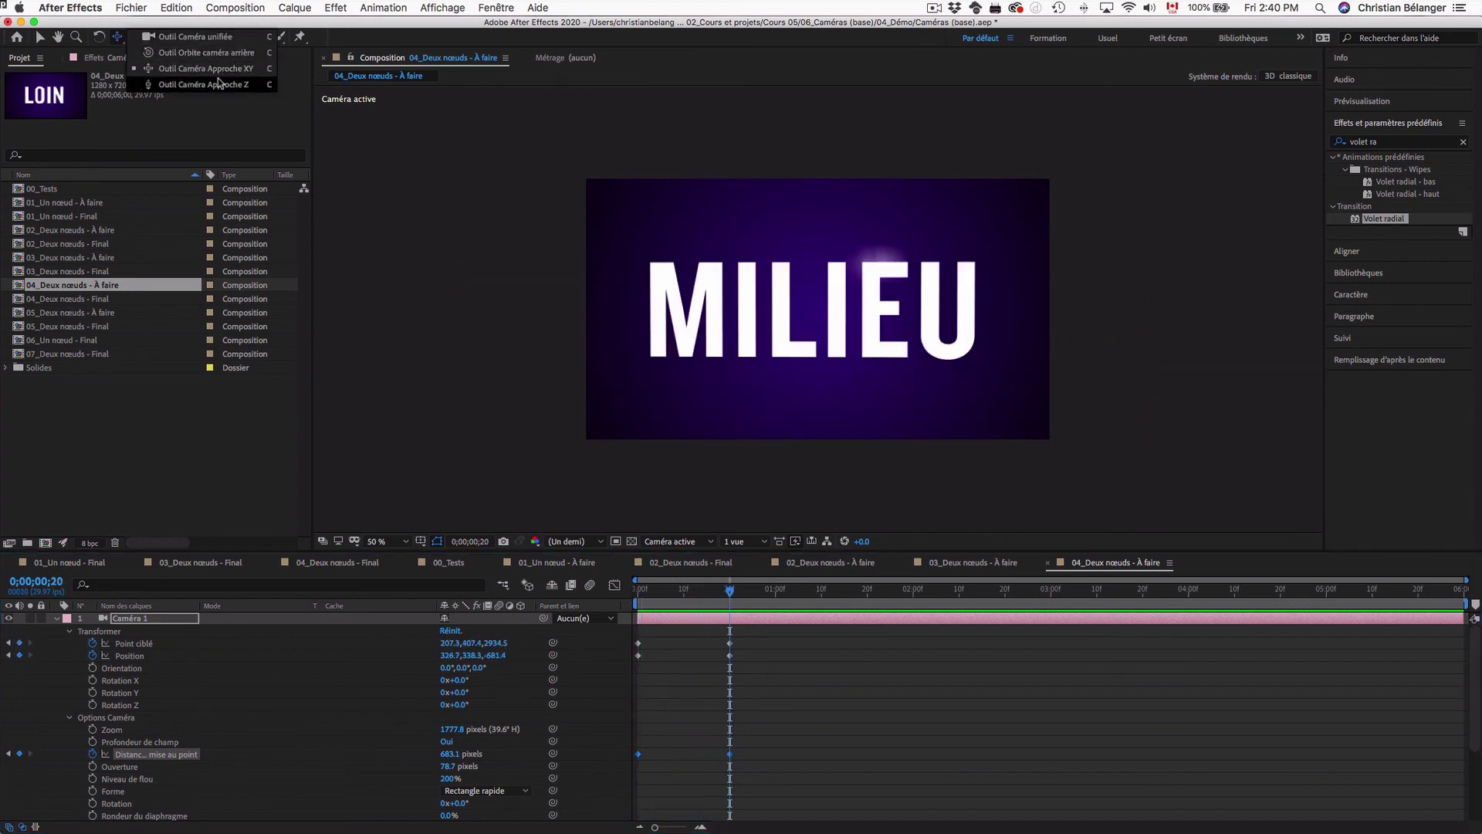
click(813, 593)
click(820, 592)
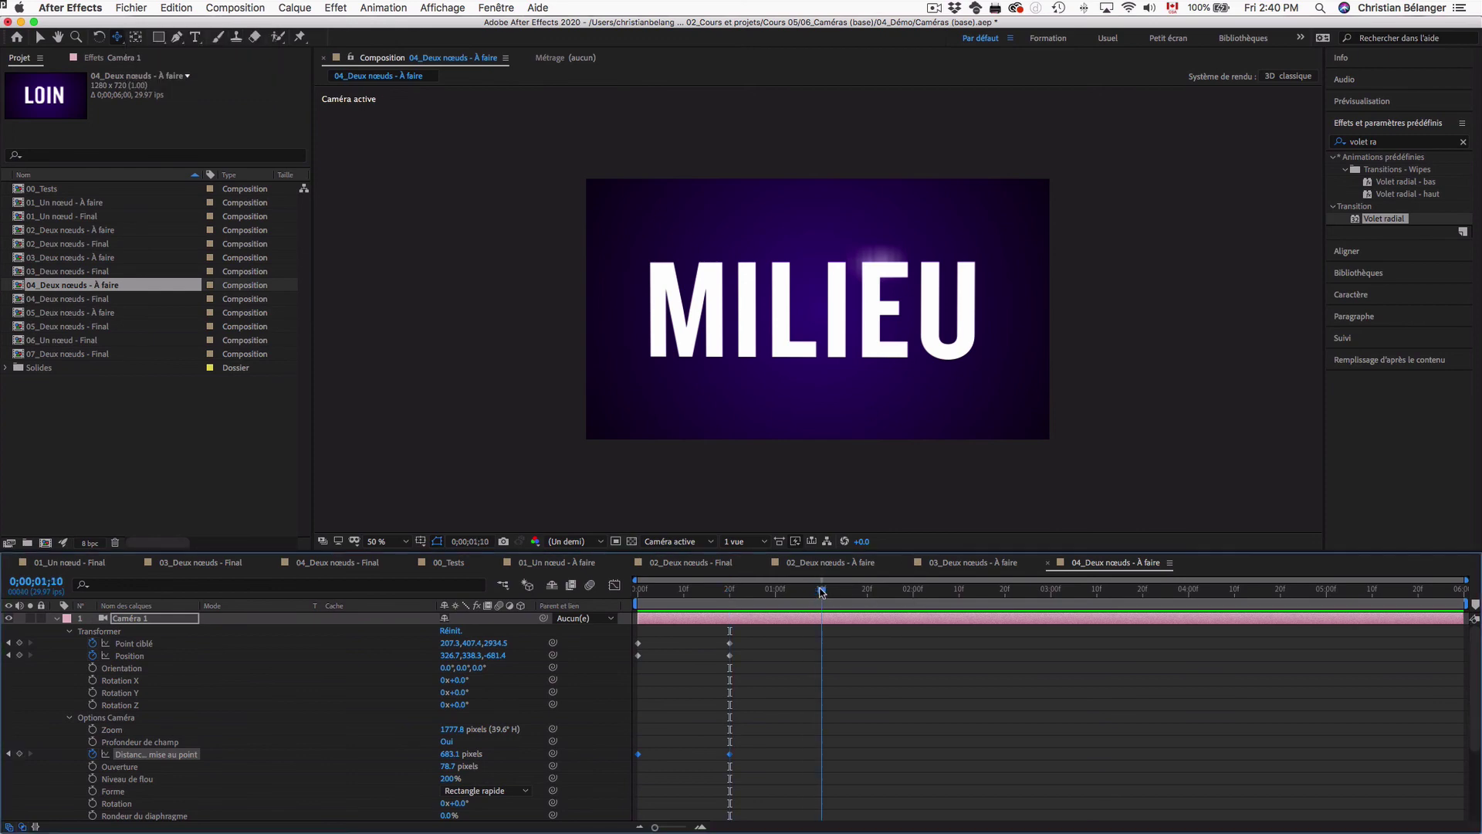
drag(119, 40, 217, 84)
drag(877, 366, 878, 506)
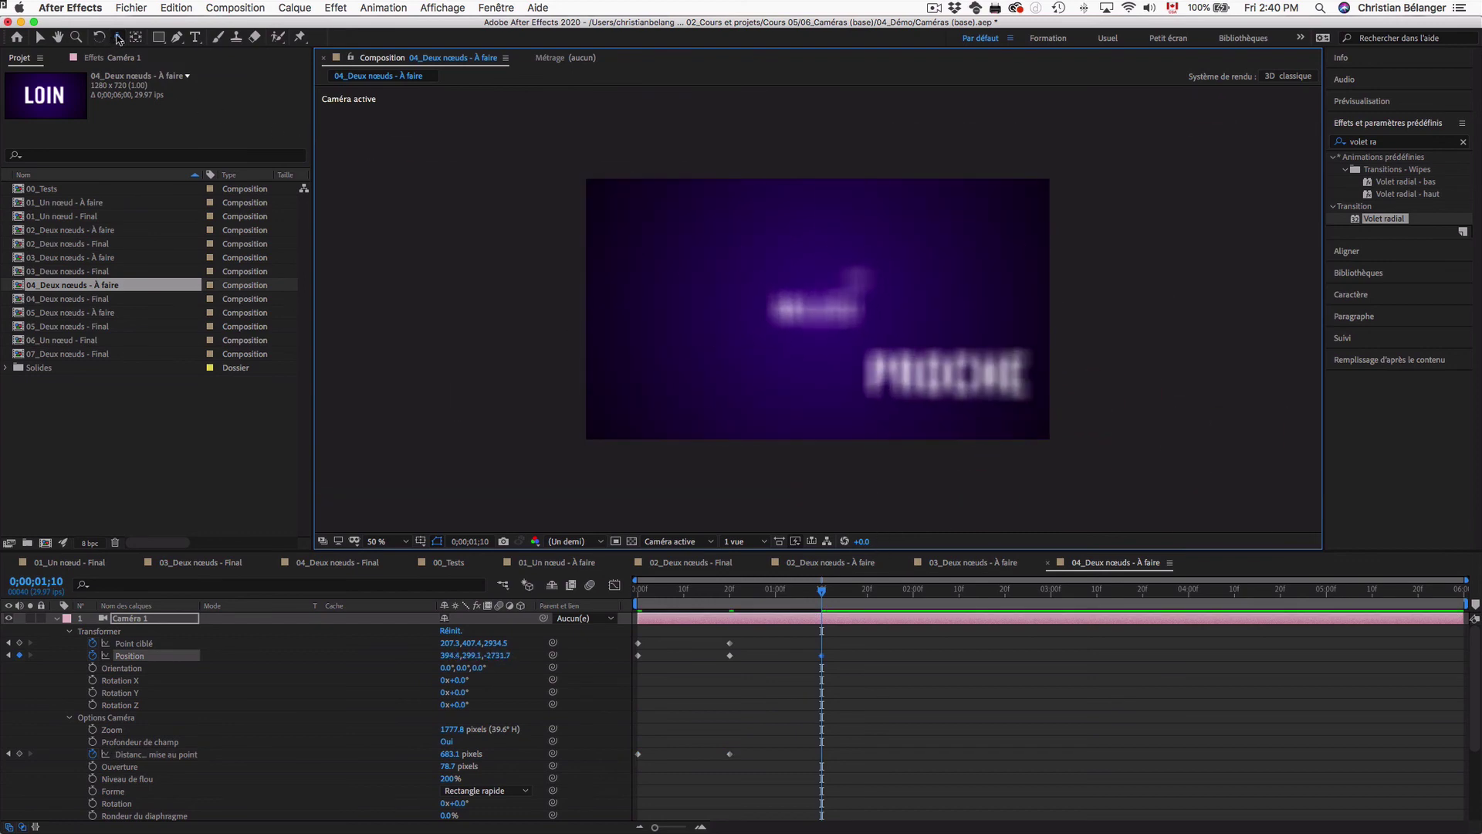
drag(120, 40, 193, 68)
drag(943, 394, 905, 375)
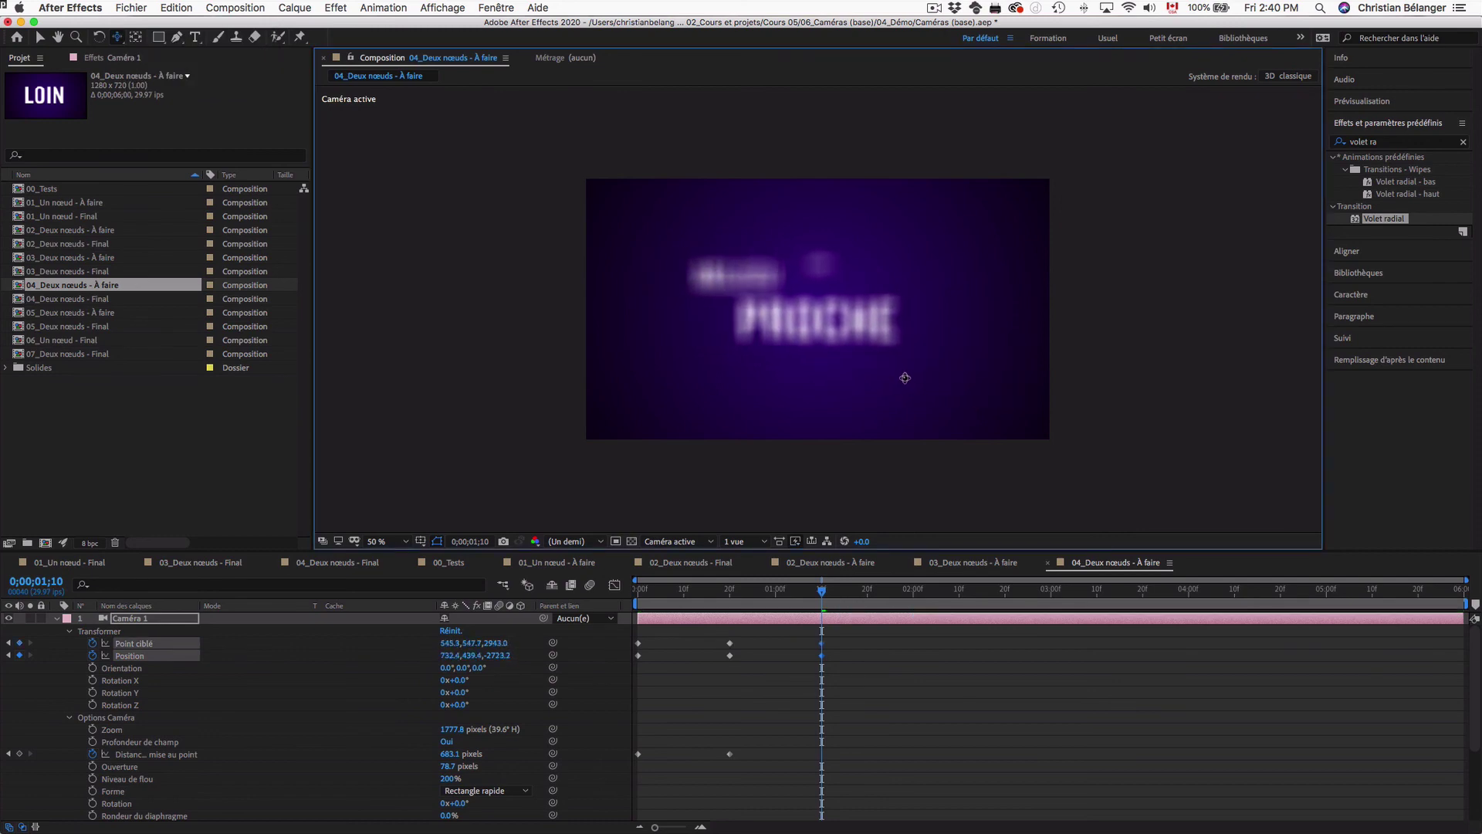
click(116, 42)
drag(116, 42, 503, 259)
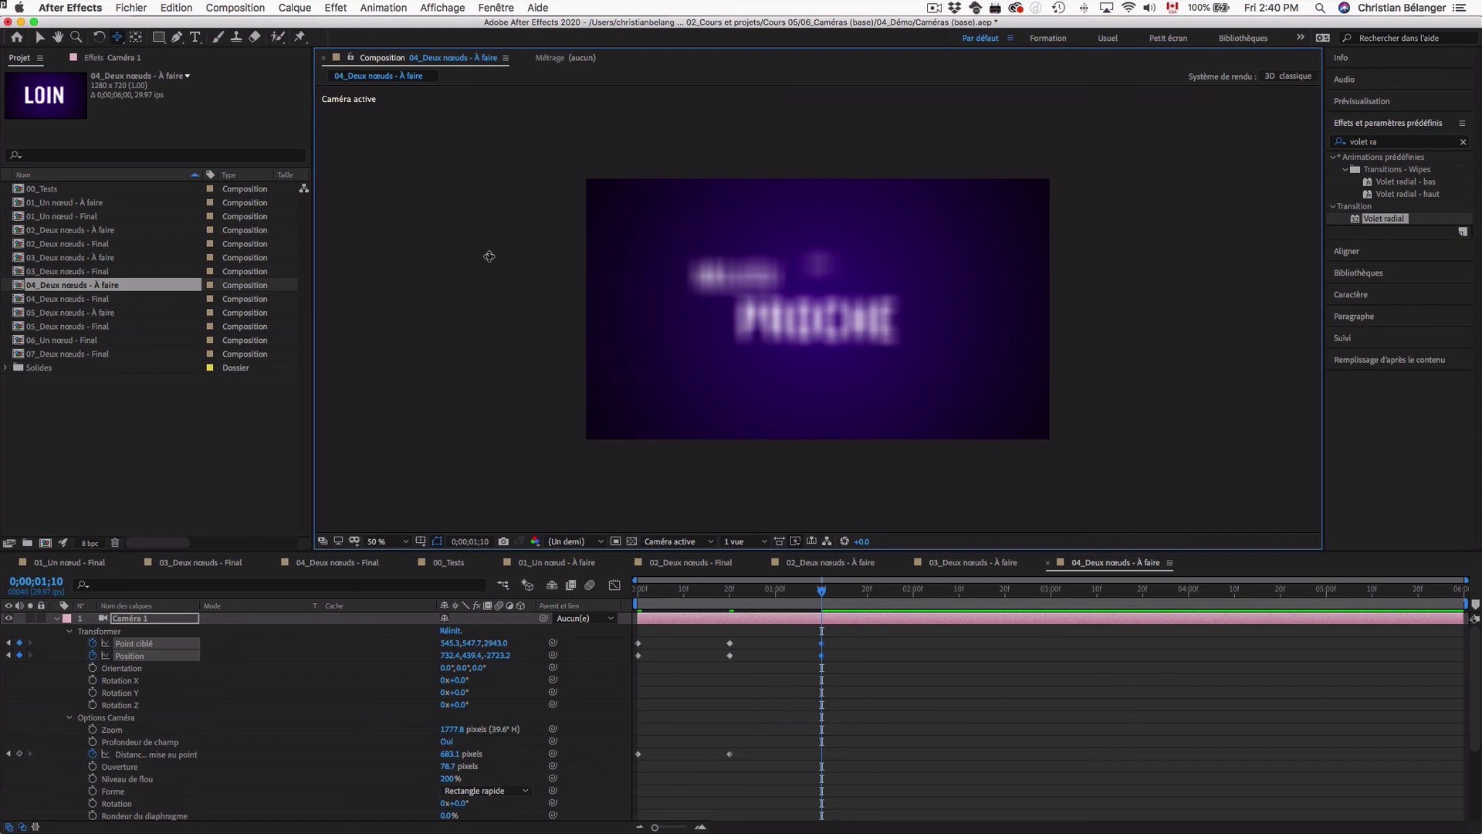
Set Caméra 1's focus distance to the Proche layer at 0;00;01;10
key(v)
click(56, 620)
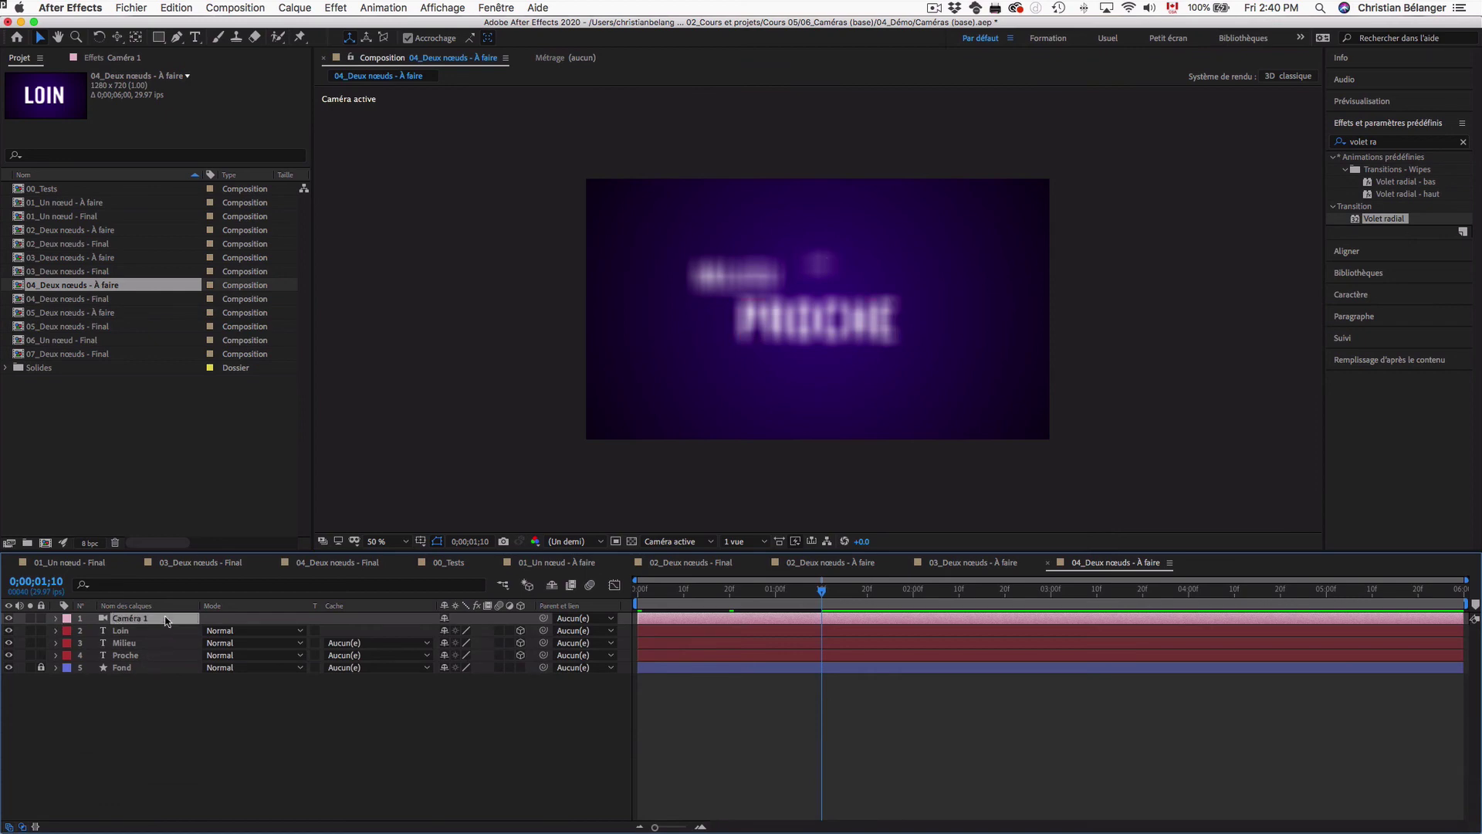
super+click(149, 657)
right_click(172, 658)
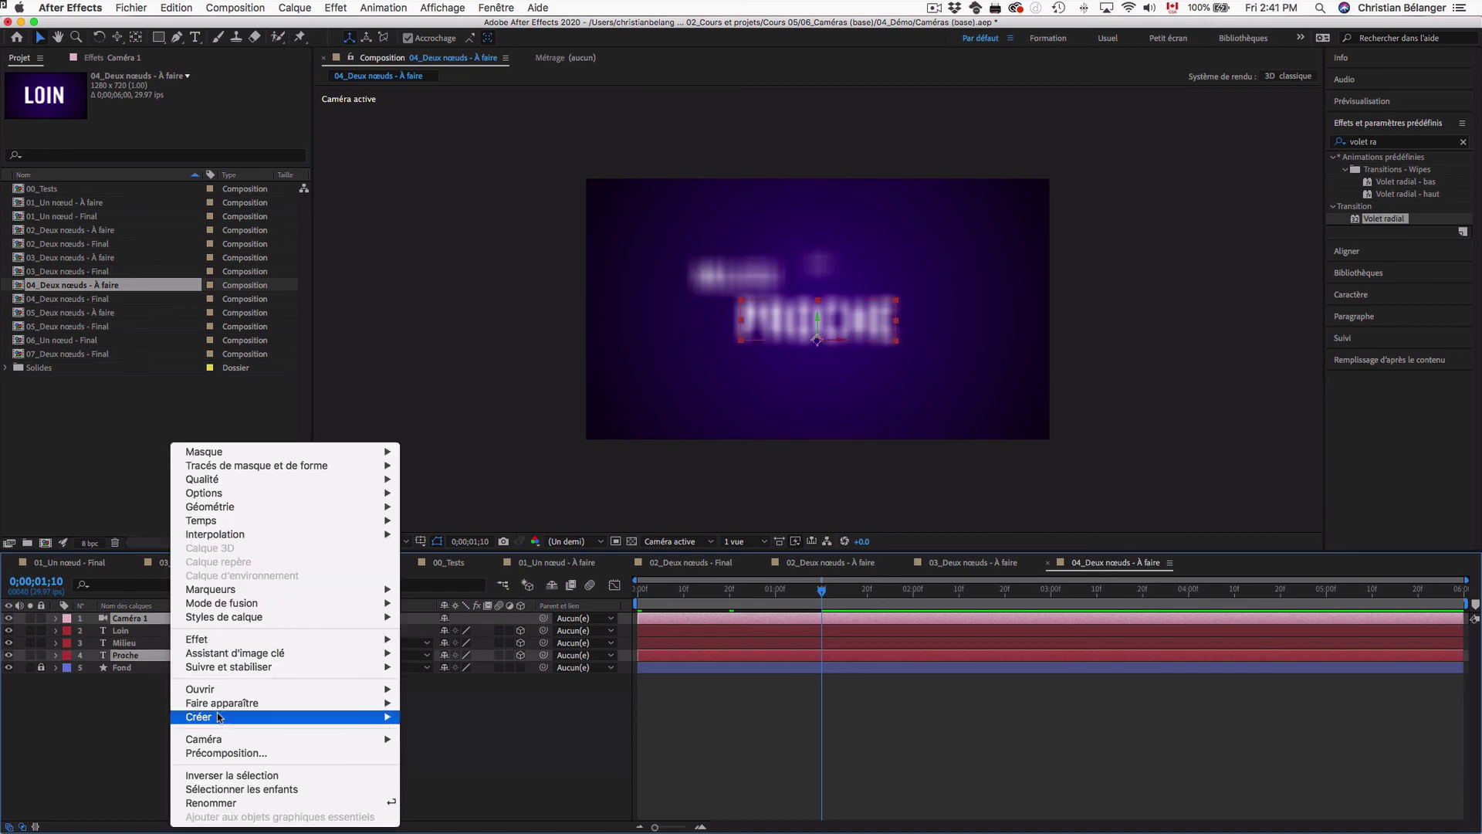
mouse_move(220, 743)
click(462, 795)
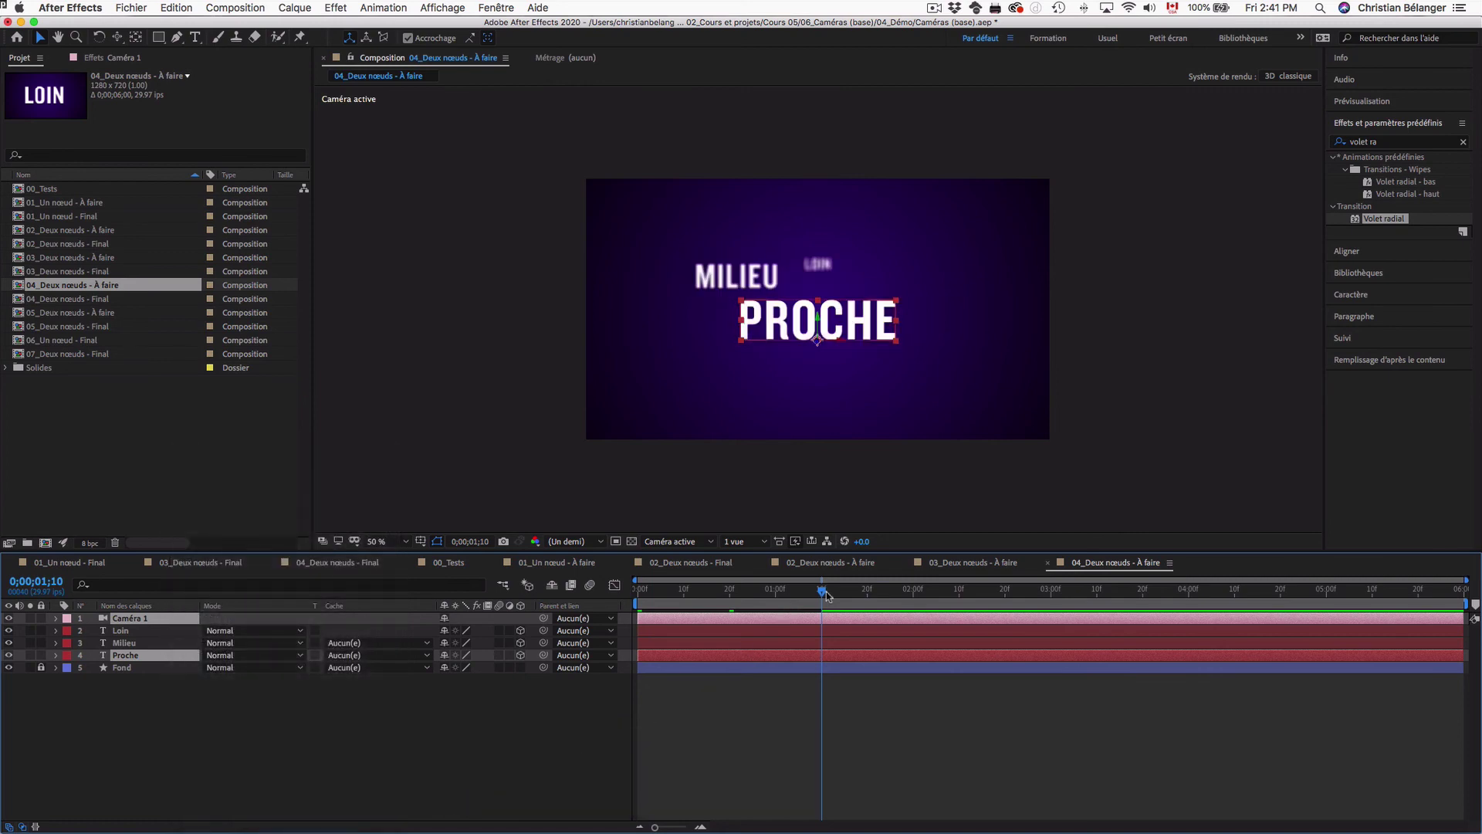
Show only Caméra 1's keyframed properties and preview the animation from 0;00;00;00
key(u)
drag(823, 591, 580, 590)
key(space)
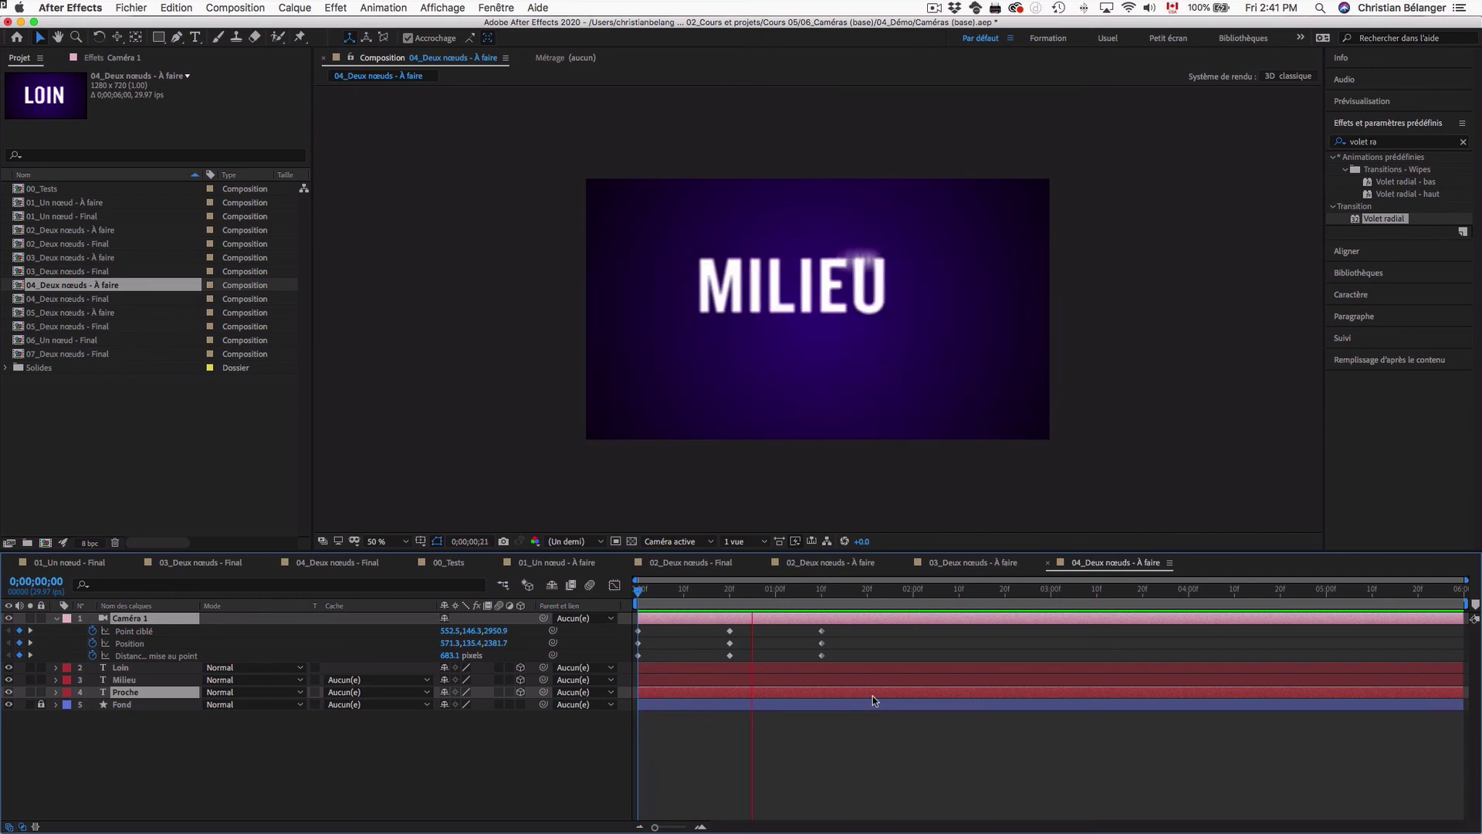
Duplicate Caméra 1's three MILIEU keyframes from 0;00;00;20 to 0;00;01;00, and move the PROCHE keyframes to just past 0;00;02;00
drag(821, 591, 731, 592)
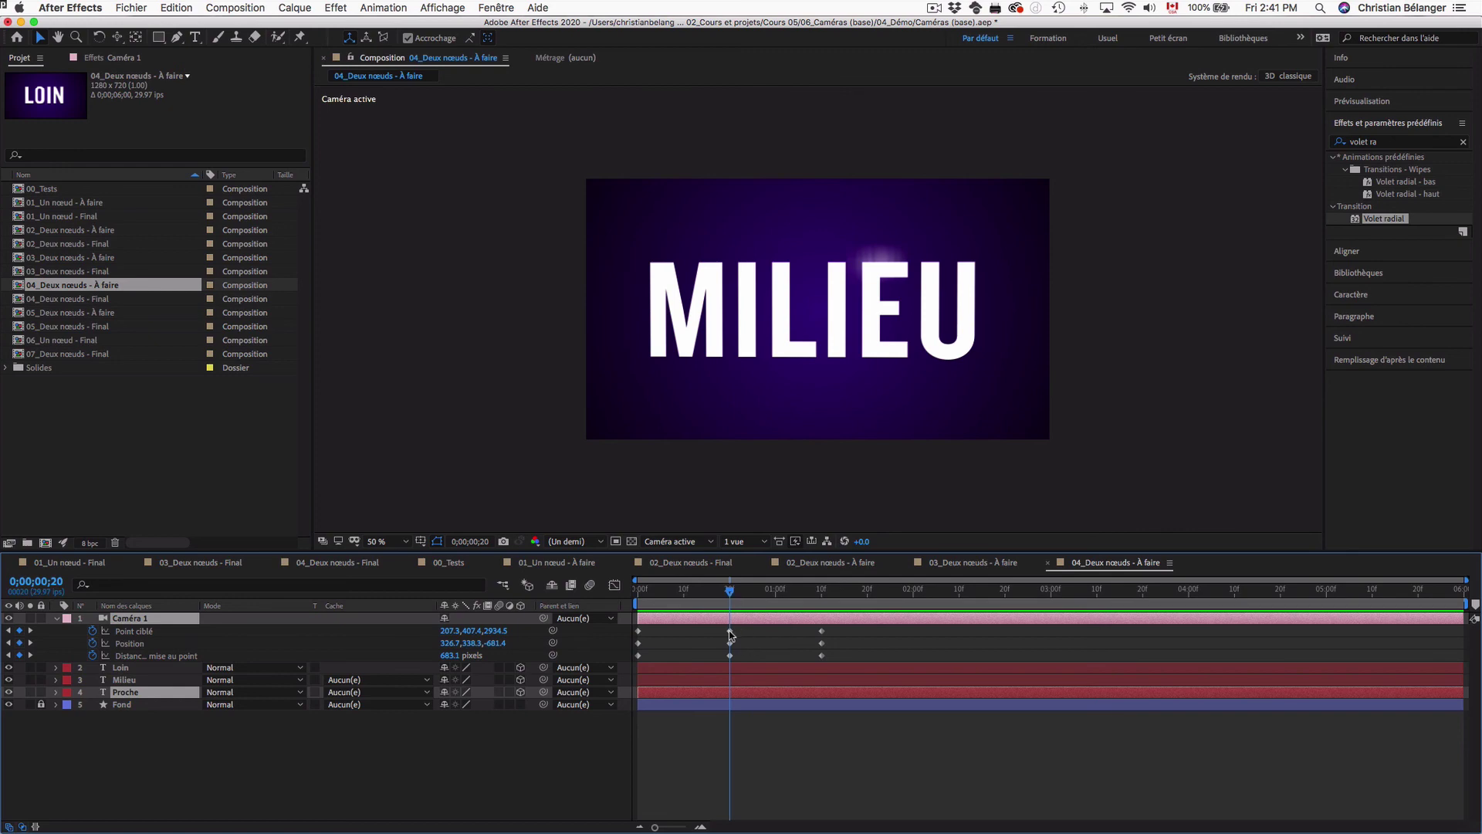
drag(748, 628, 724, 663)
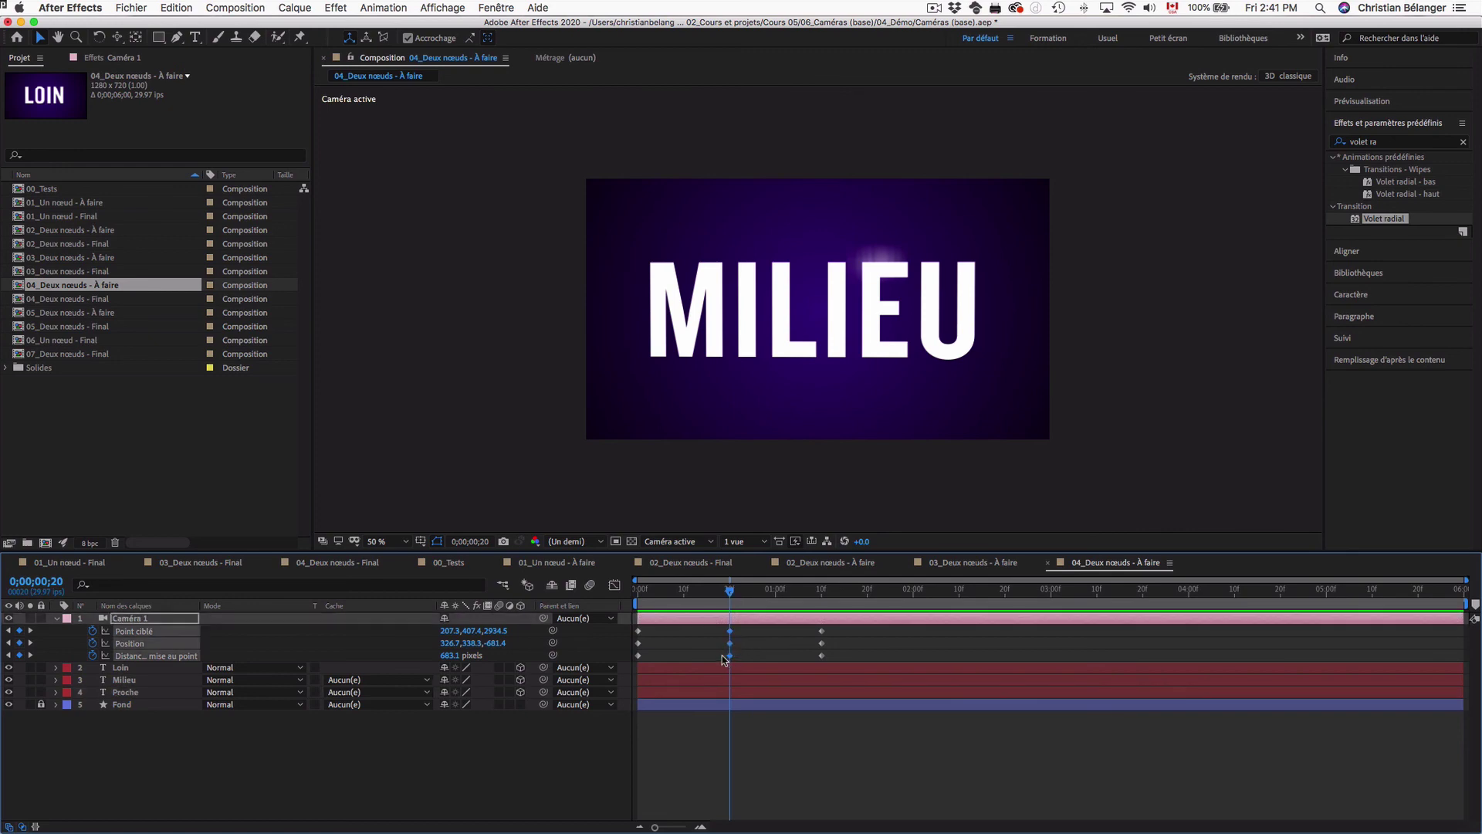
drag(757, 589, 919, 654)
key(super+v)
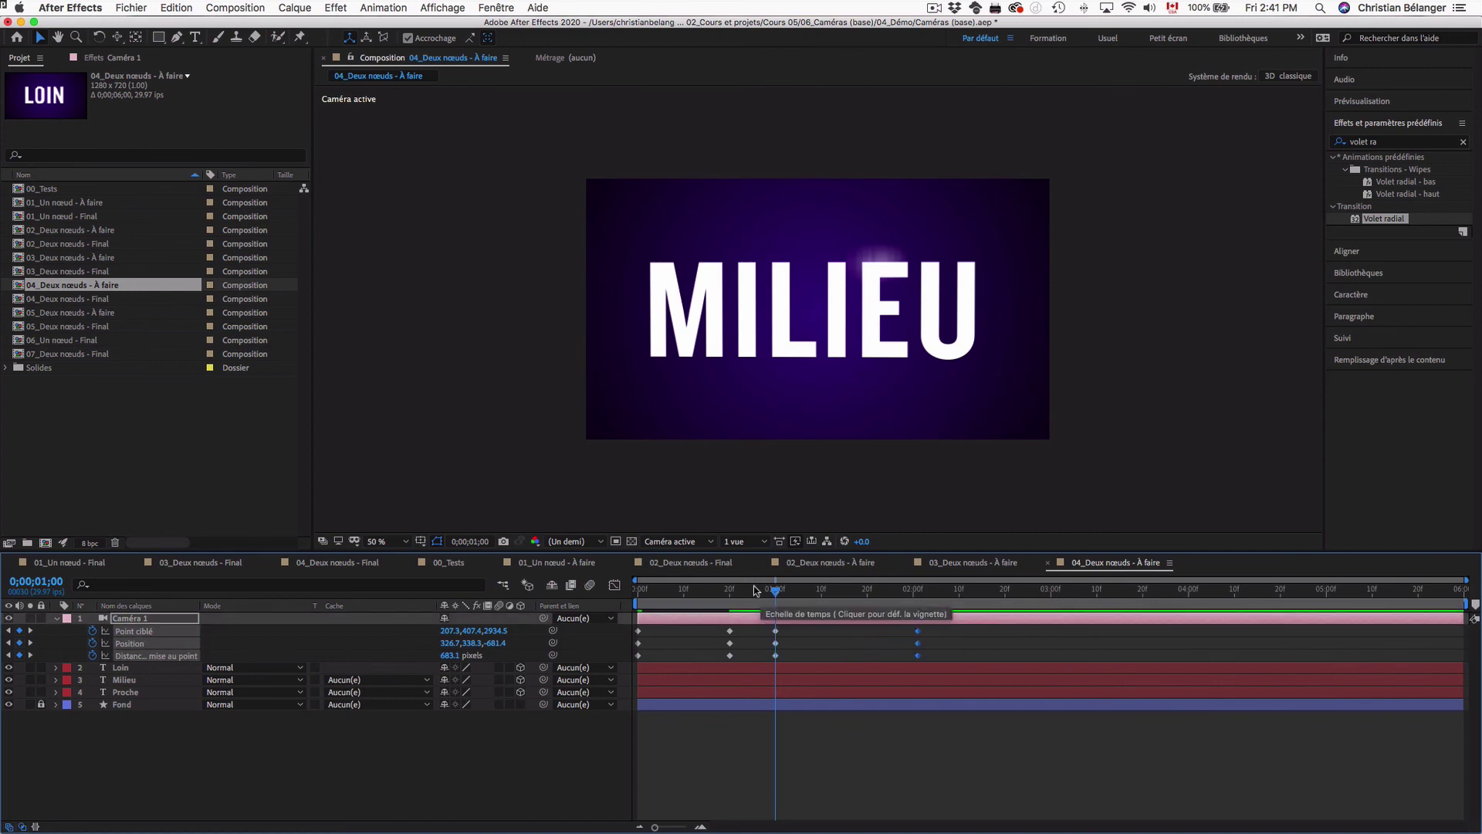
Align the PROCHE keyframes to 0;00;02;00, and shift the duplicated MILIEU and PROCHE keyframes to 0;00;01;10 and 0;00;02;10
drag(778, 591, 914, 596)
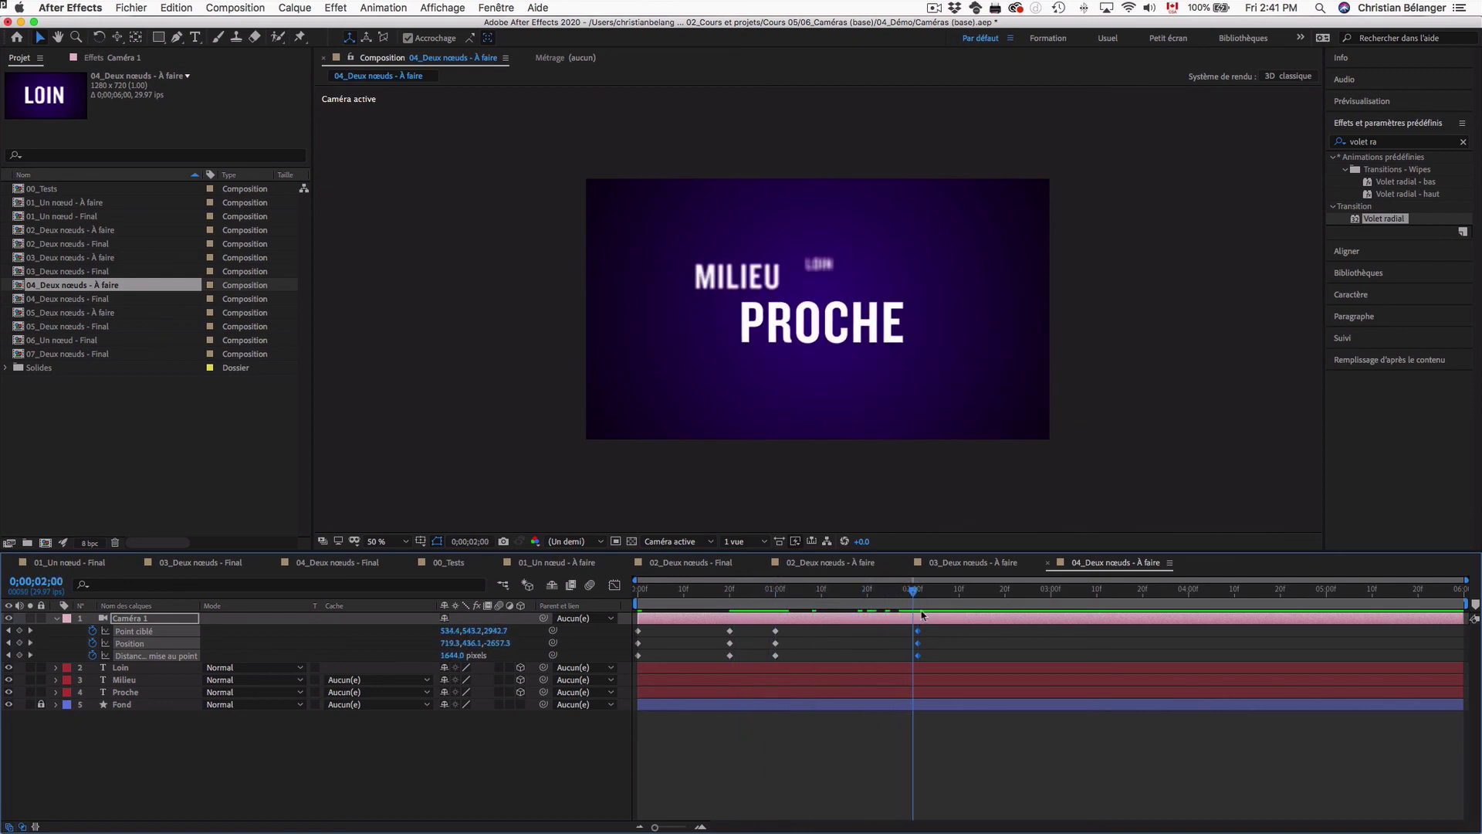
drag(917, 655, 914, 658)
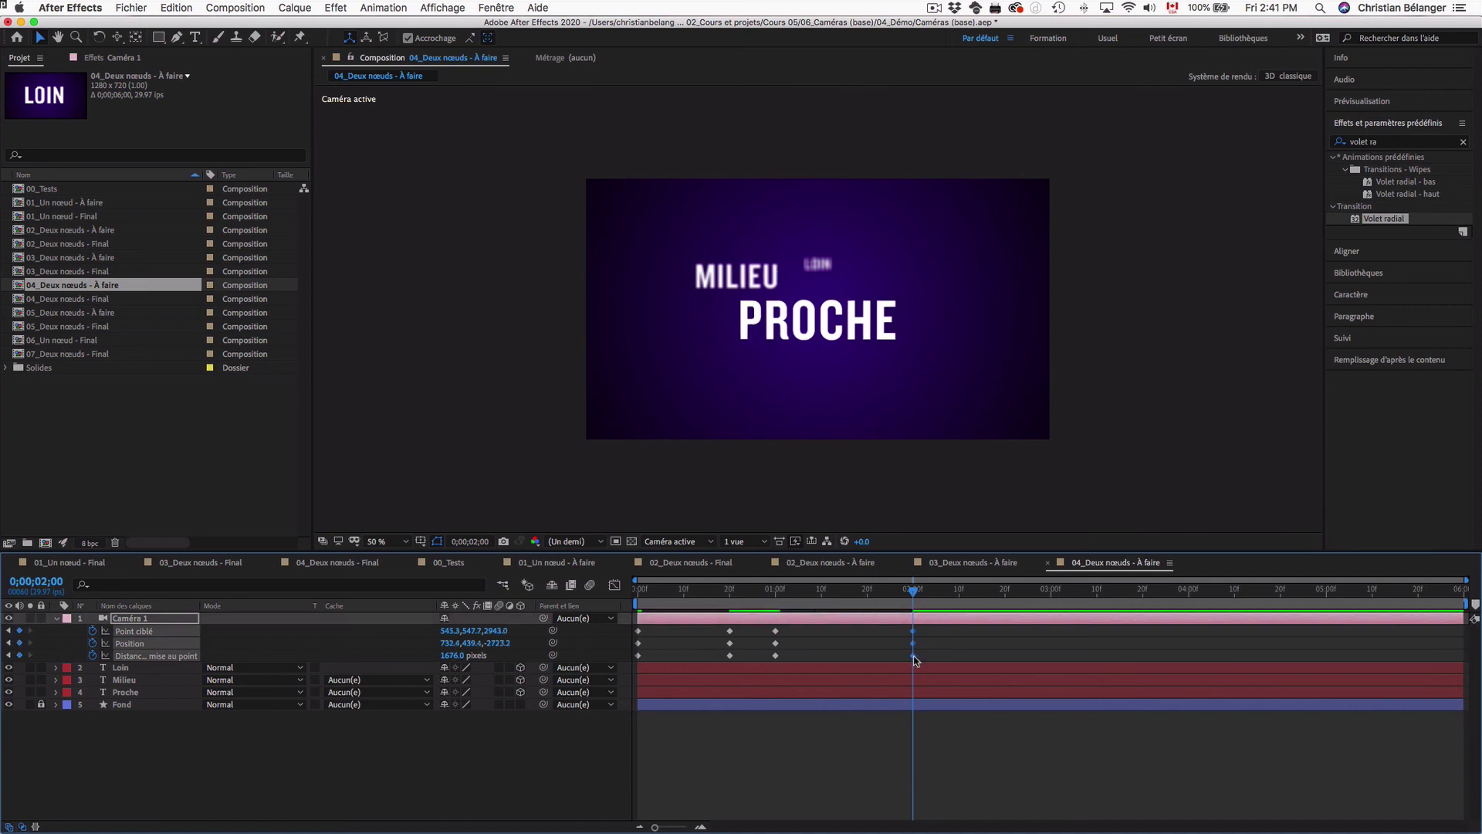
drag(761, 627, 777, 640)
drag(935, 661, 956, 656)
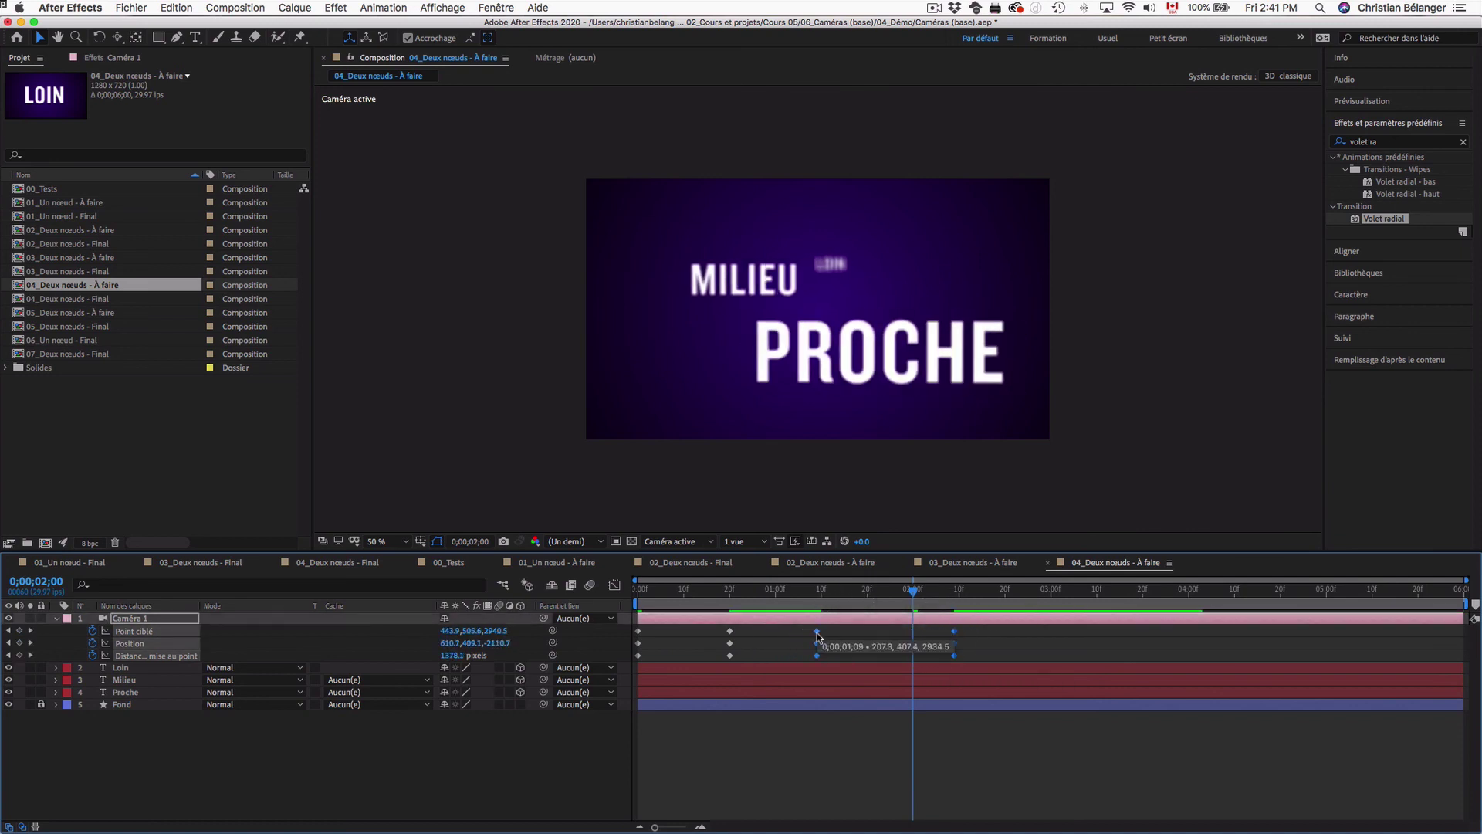
drag(817, 632, 587, 584)
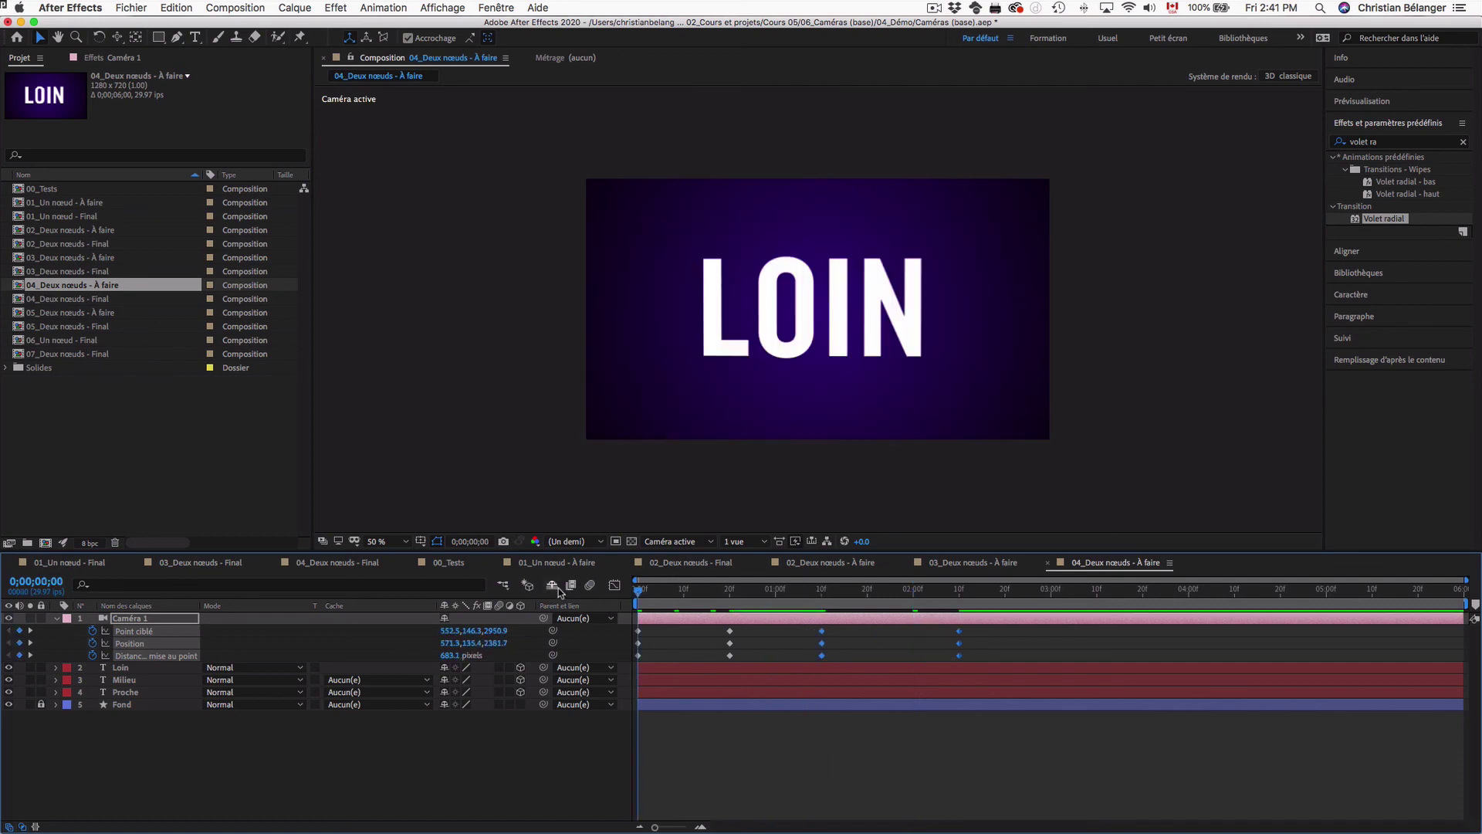
Preview the retimed camera move, return to 0;00;00;00 and collapse Caméra 1's properties
key(space)
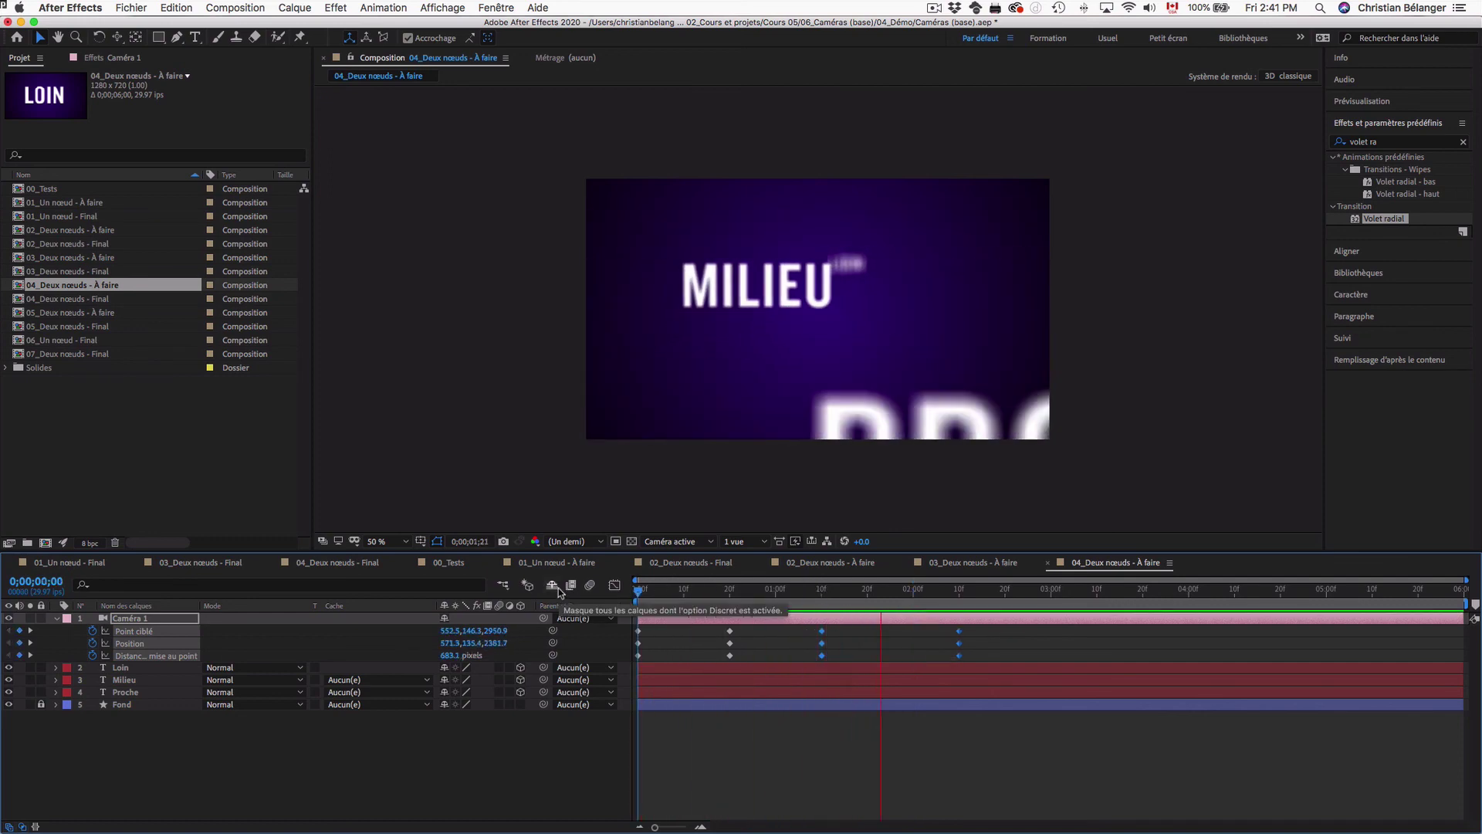
key(space)
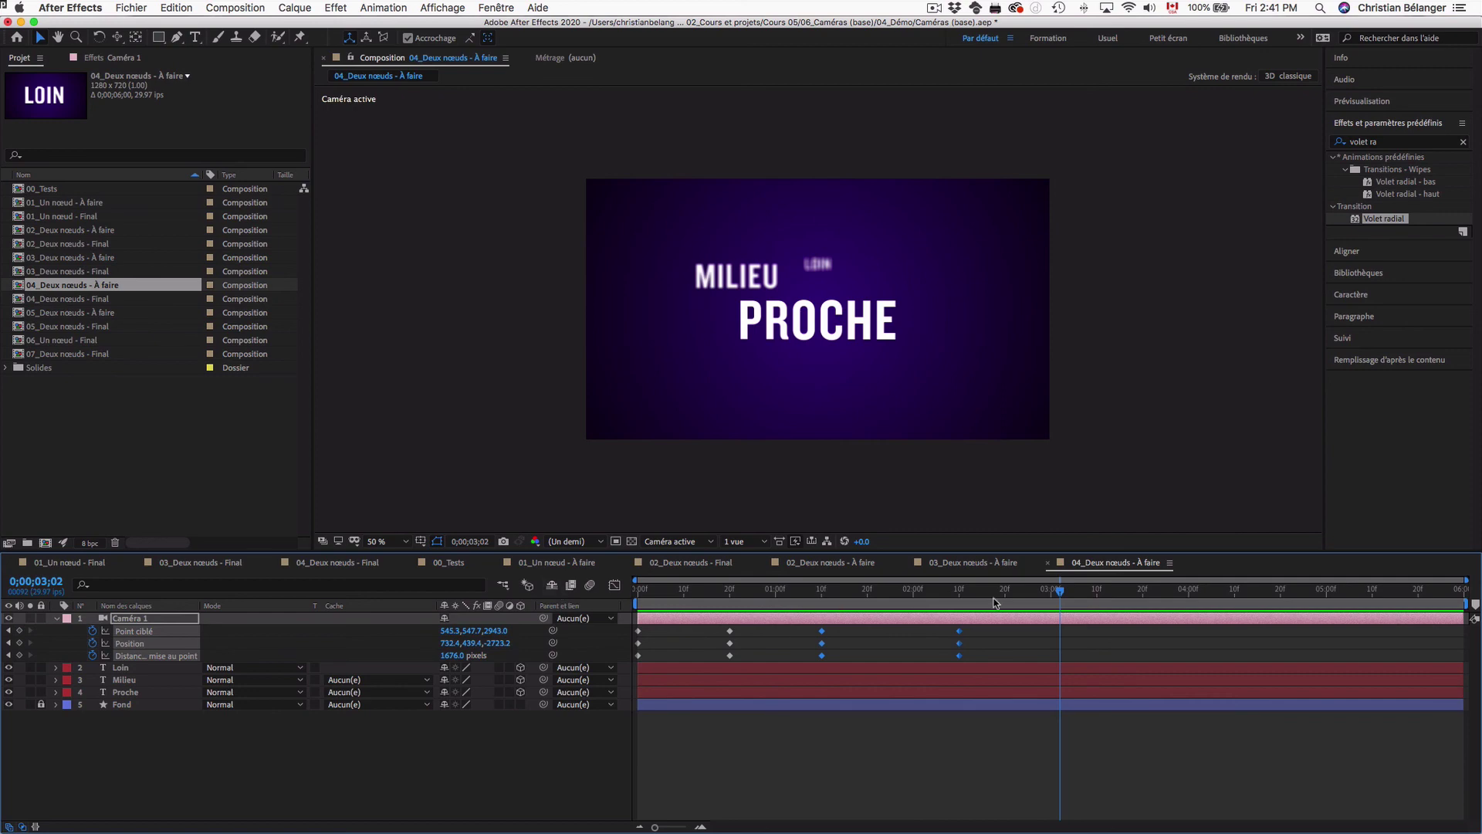
drag(959, 593, 570, 589)
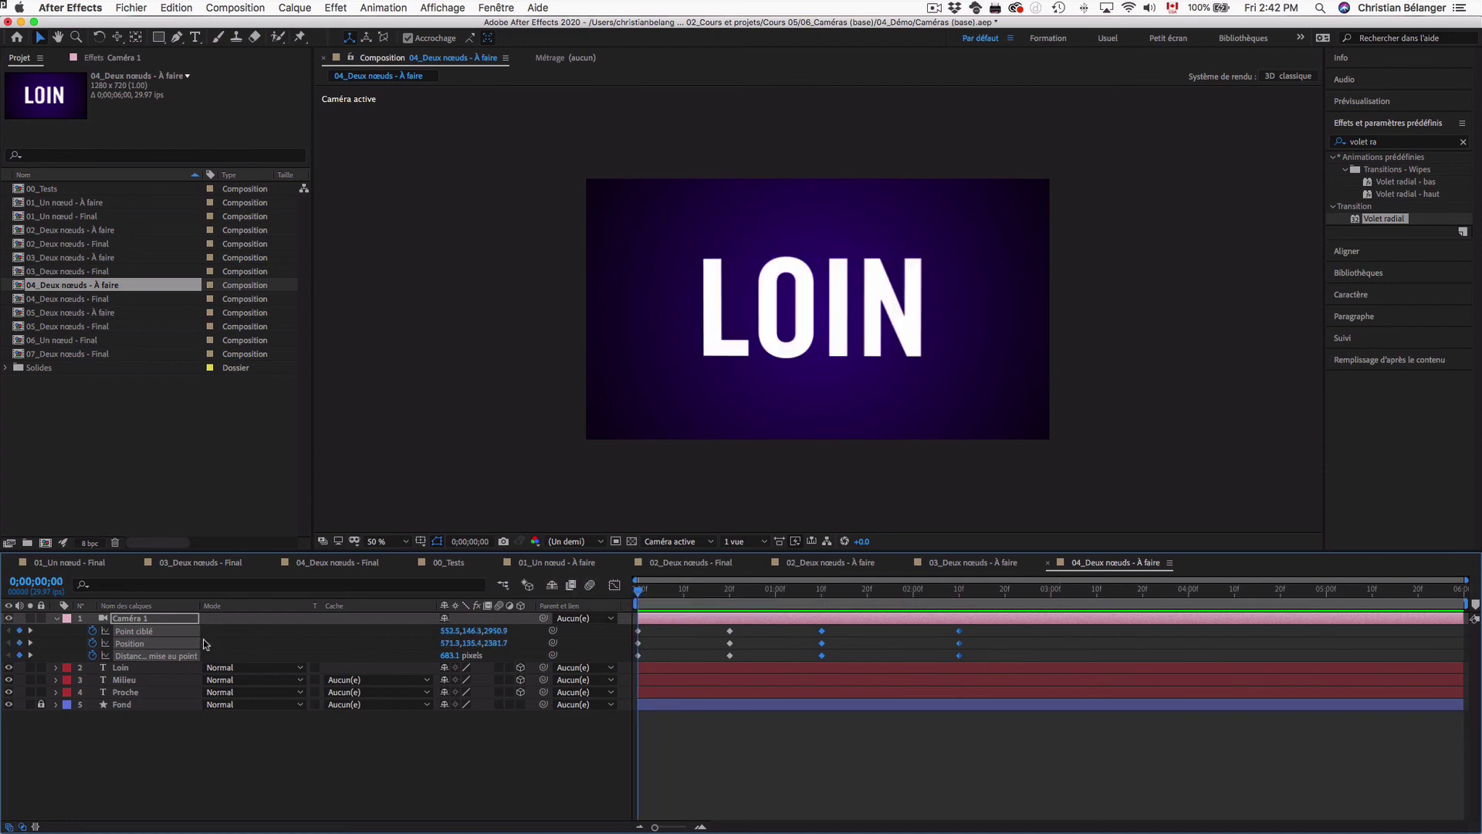
click(56, 619)
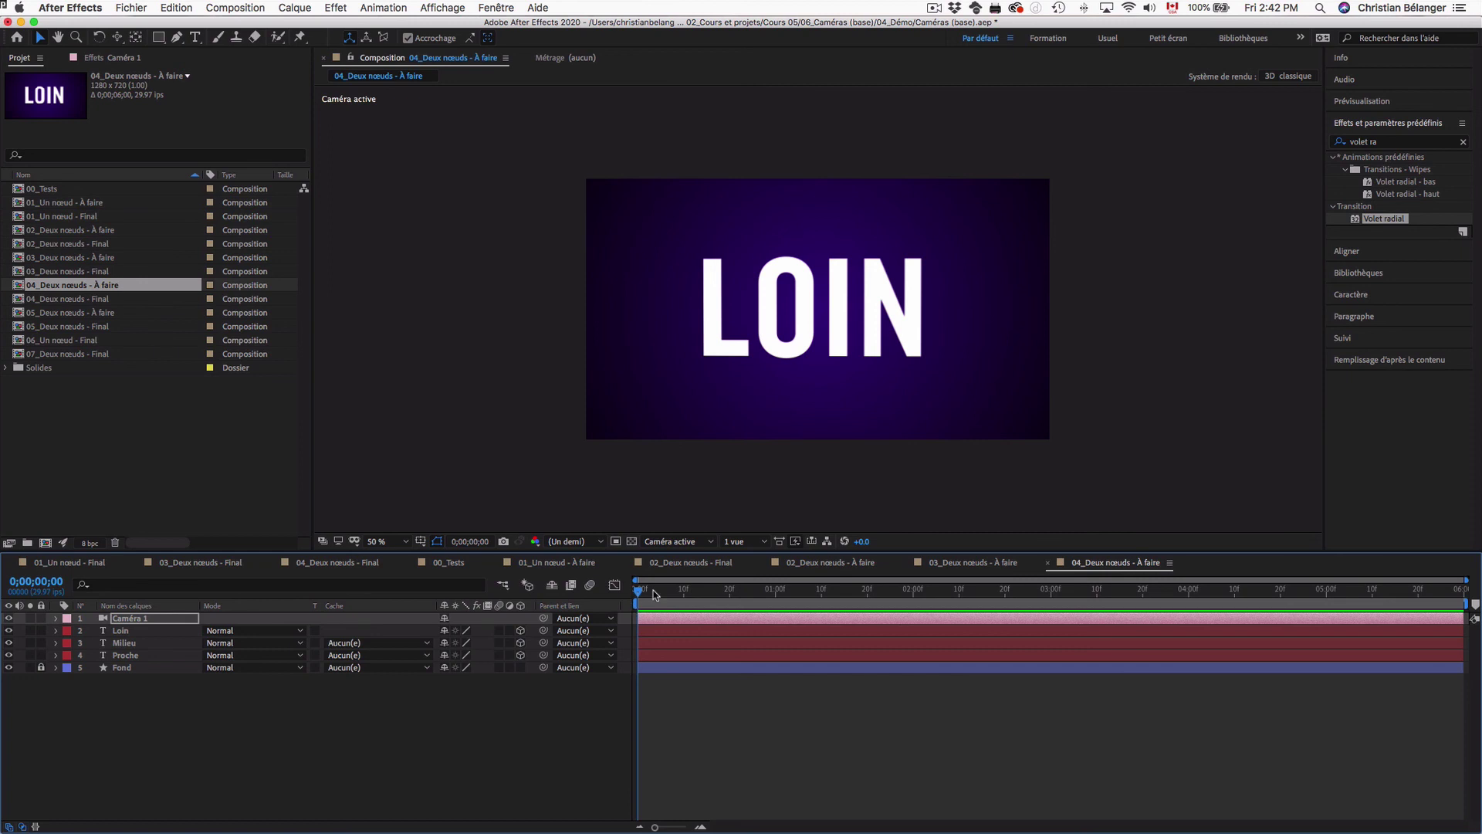
Show Caméra 1's keyframed properties and scrub the camera move between 0;00;00;00 and 0;00;01;10
key(u)
mouse_move(640, 592)
mouse_down()
mouse_move(963, 596)
mouse_move(729, 595)
mouse_move(823, 593)
mouse_up()
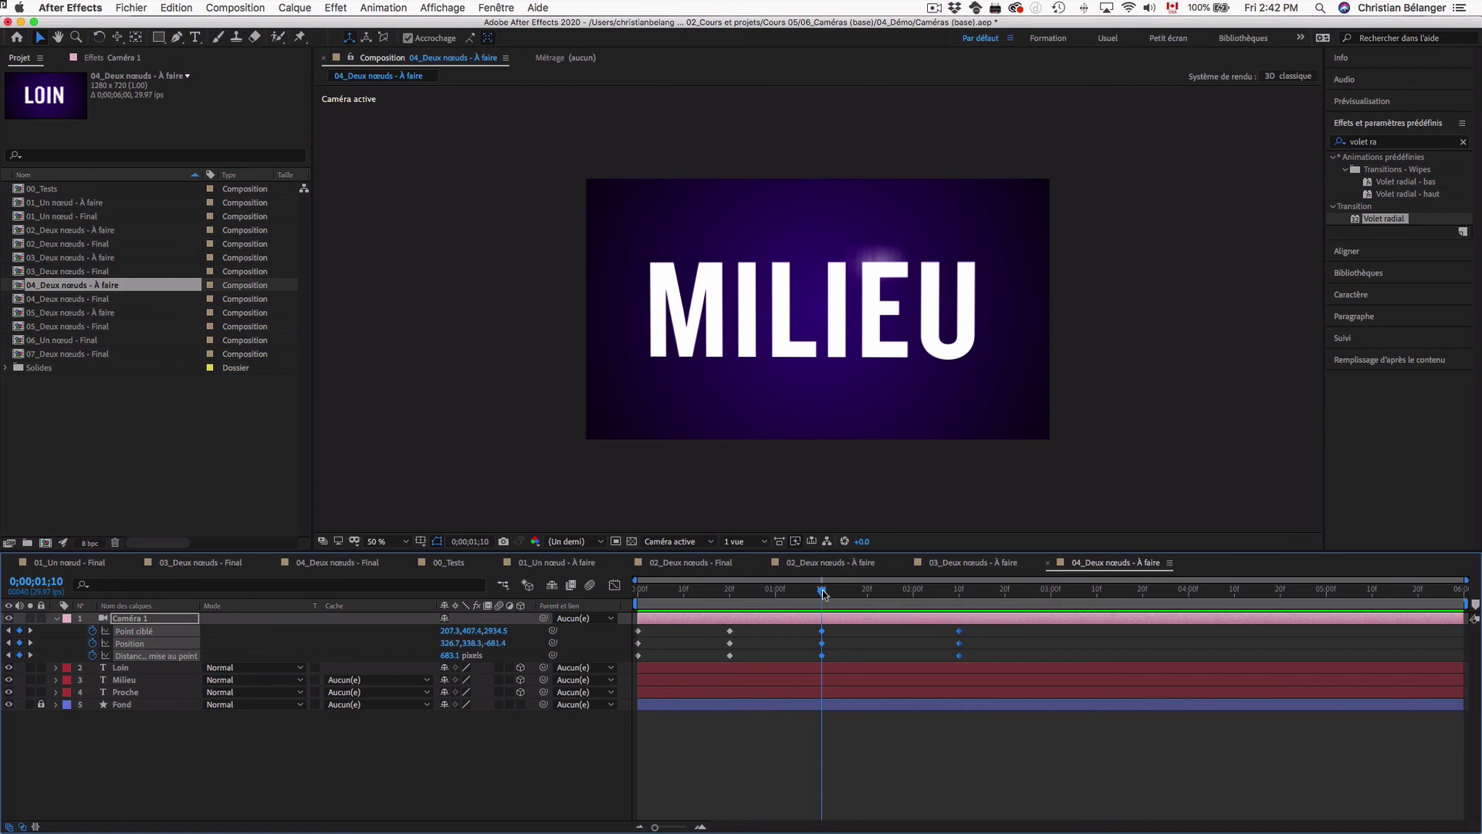
drag(823, 593, 624, 592)
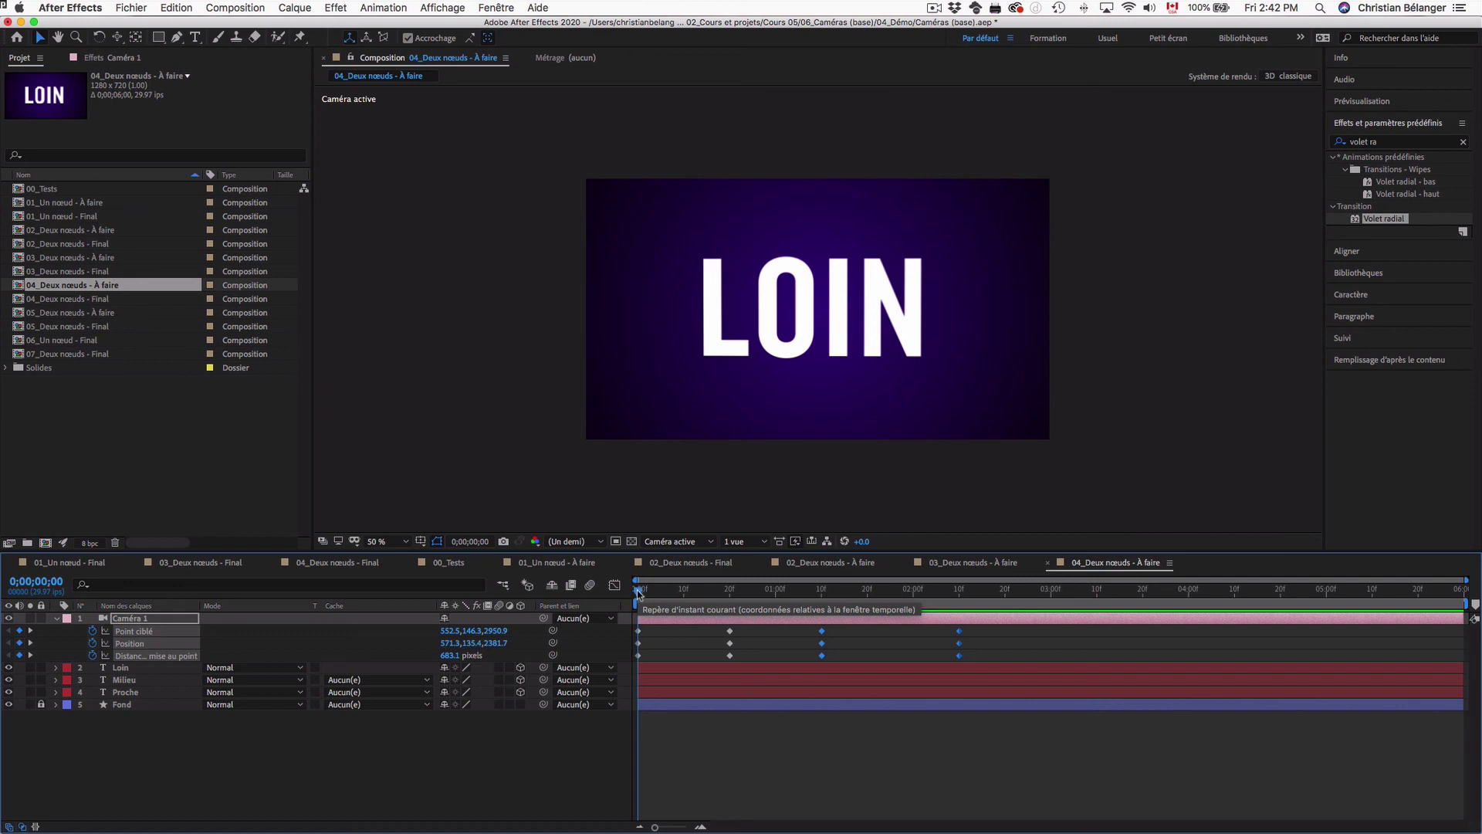
drag(637, 590, 591, 589)
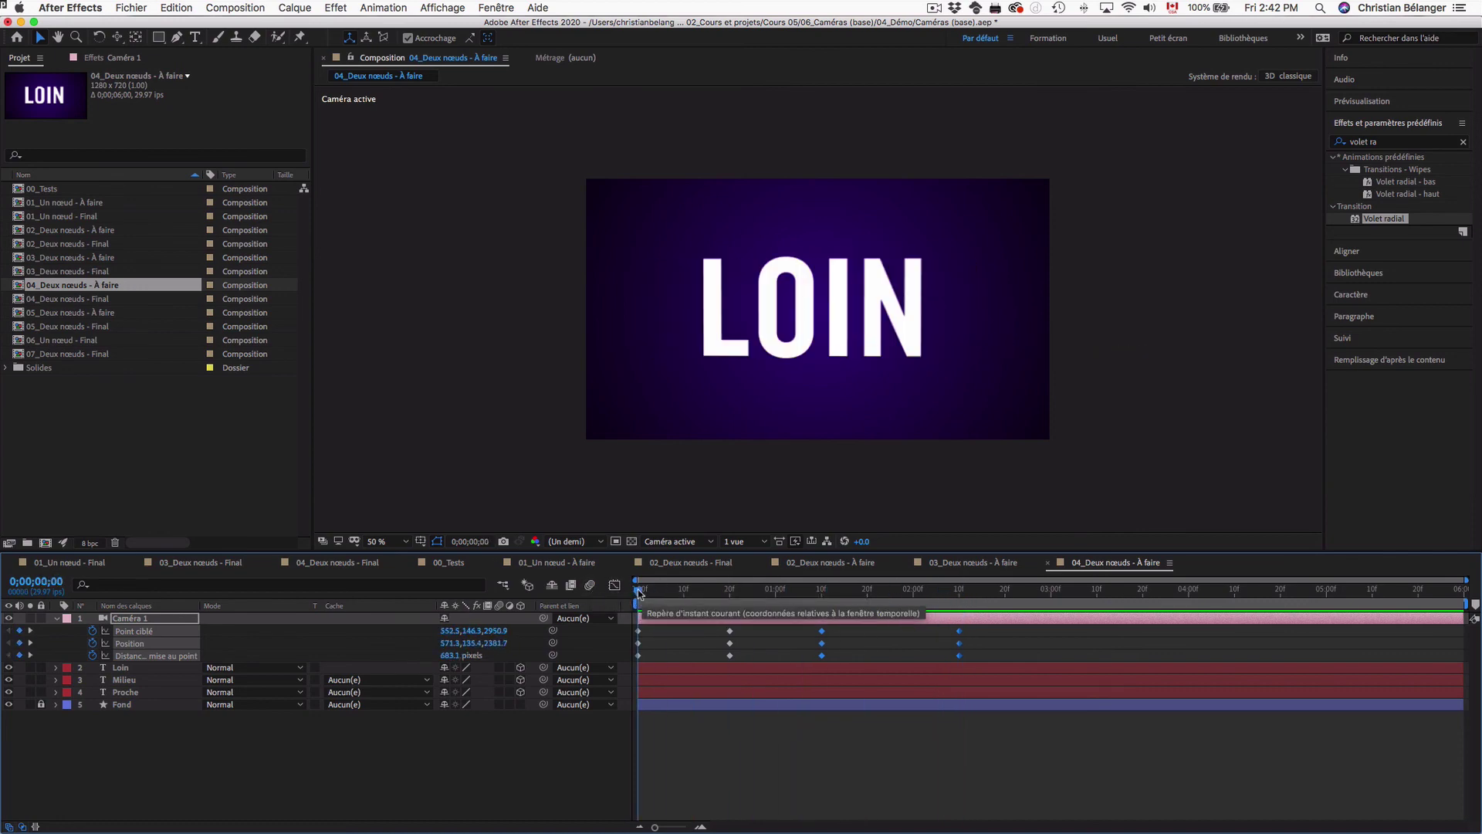
mouse_move(639, 593)
mouse_down()
mouse_move(962, 602)
mouse_move(619, 591)
mouse_up()
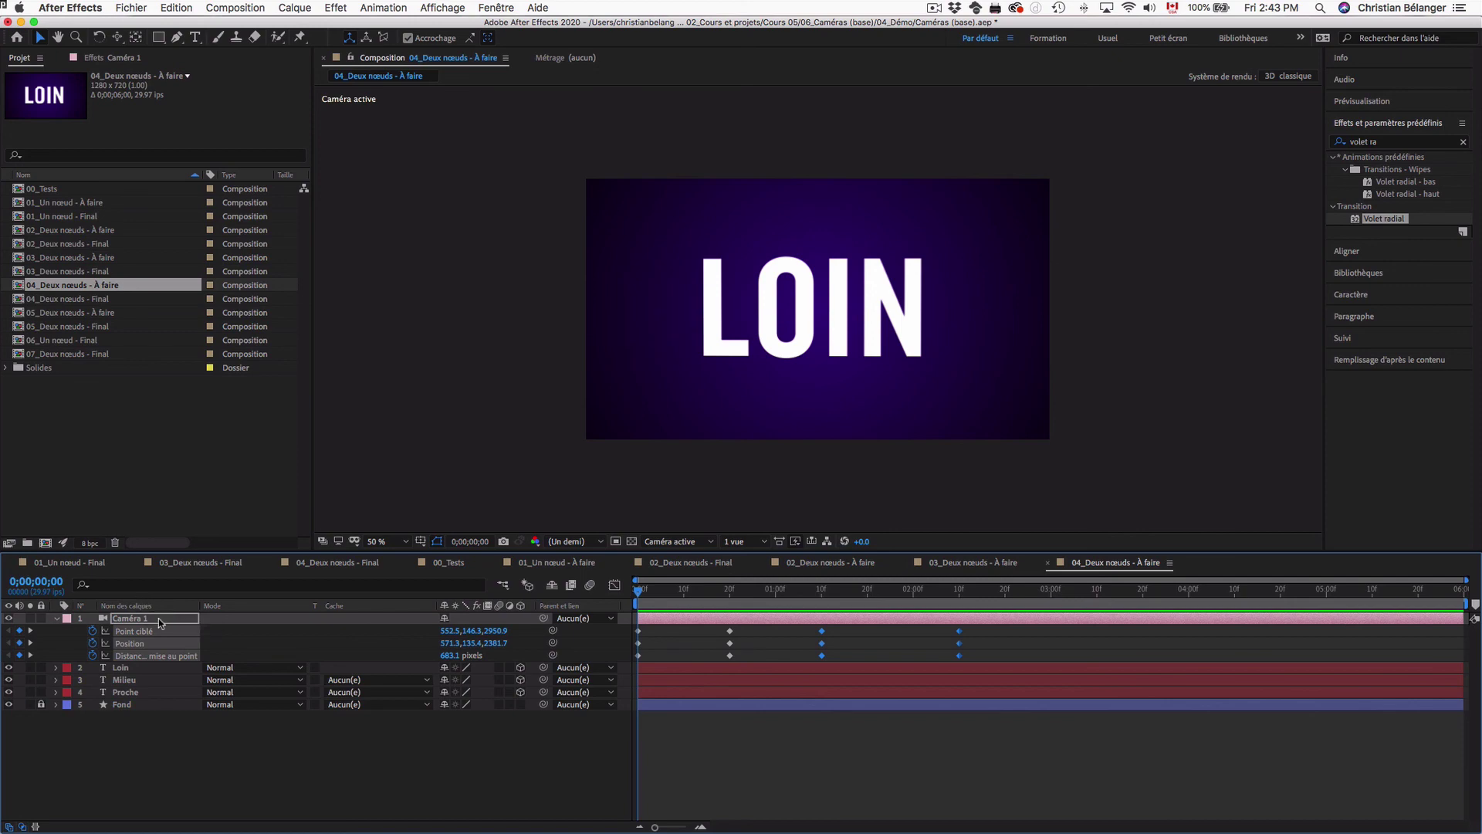
Link Caméra 1's focus distance to the Loin layer with the Lier la distance de mise au point au calque command
click(126, 669)
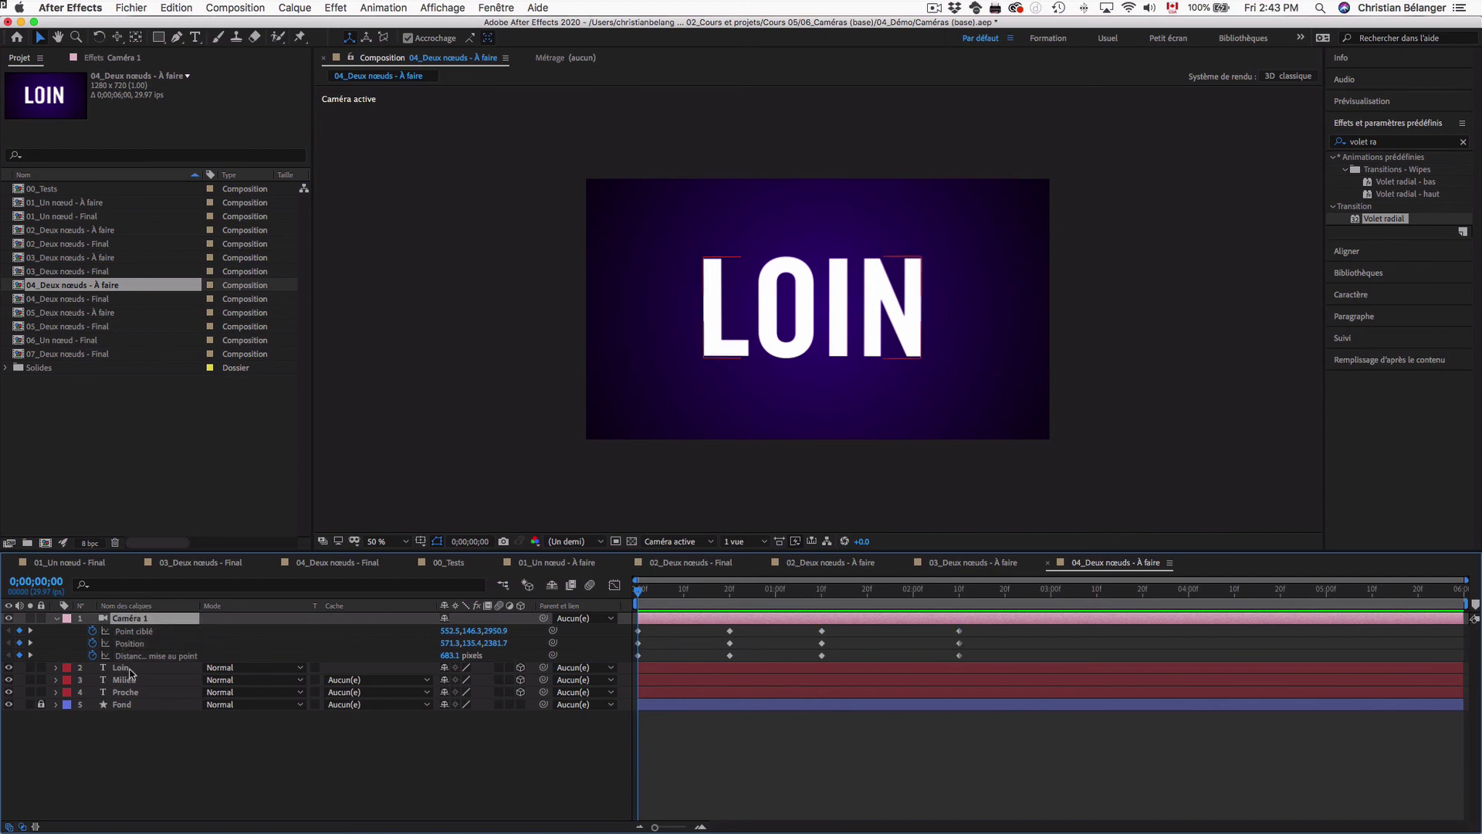
right_click(159, 670)
mouse_move(193, 743)
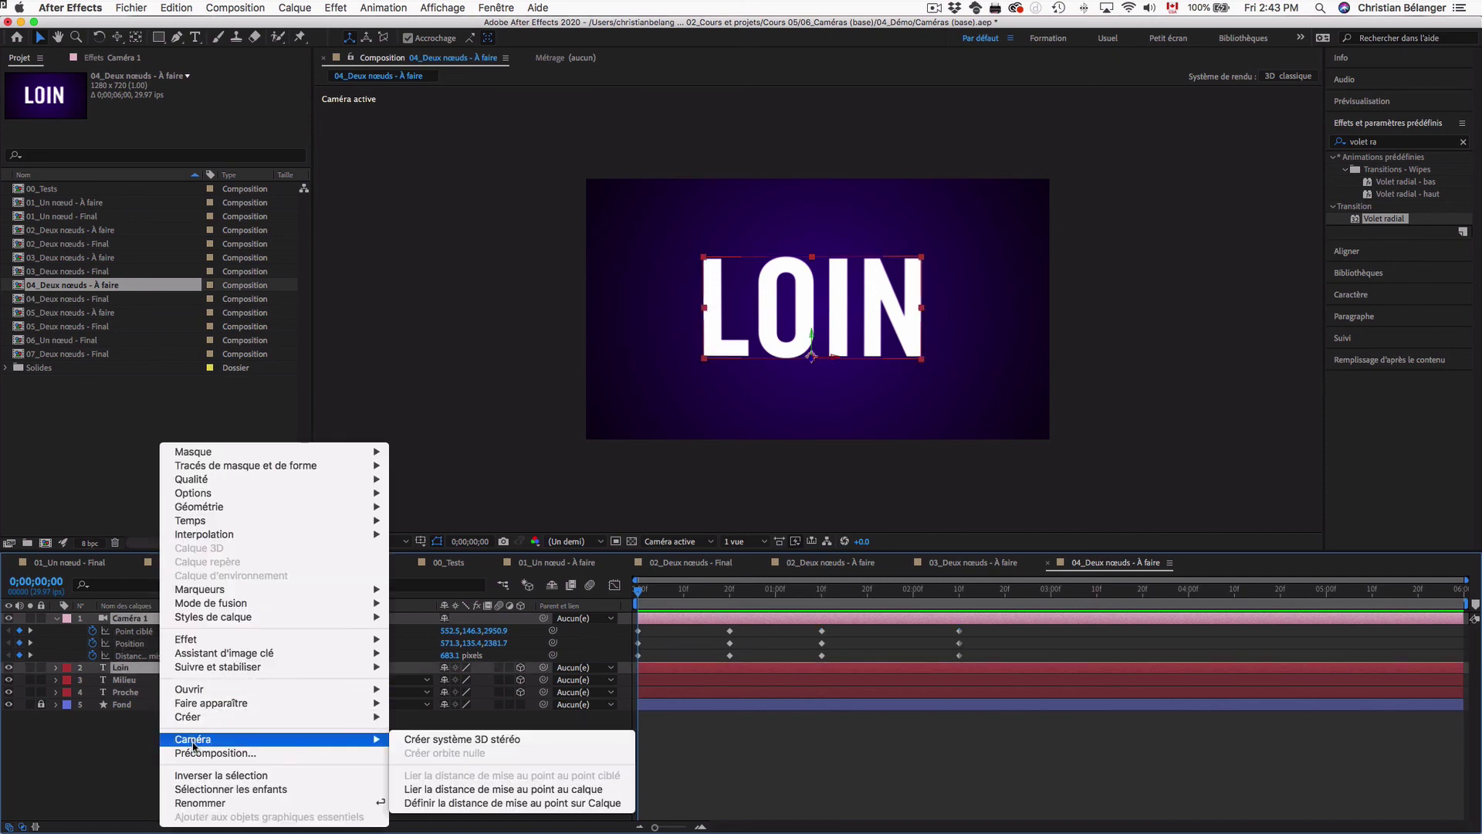
click(524, 789)
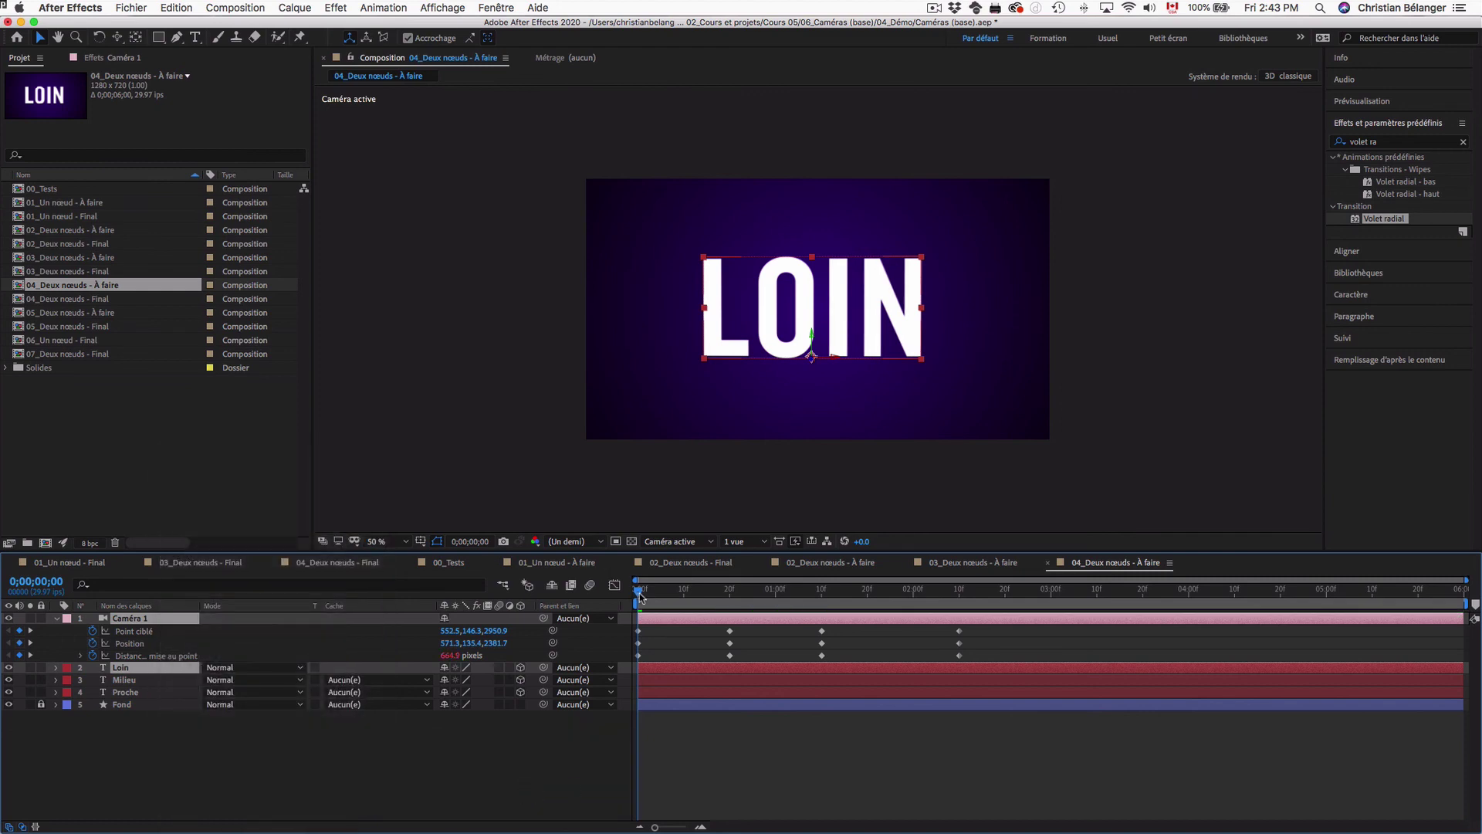
Scrub through the camera move with focus linked to Loin, deselect the layers and preview the animation from 0;00;00;00
drag(640, 597, 988, 595)
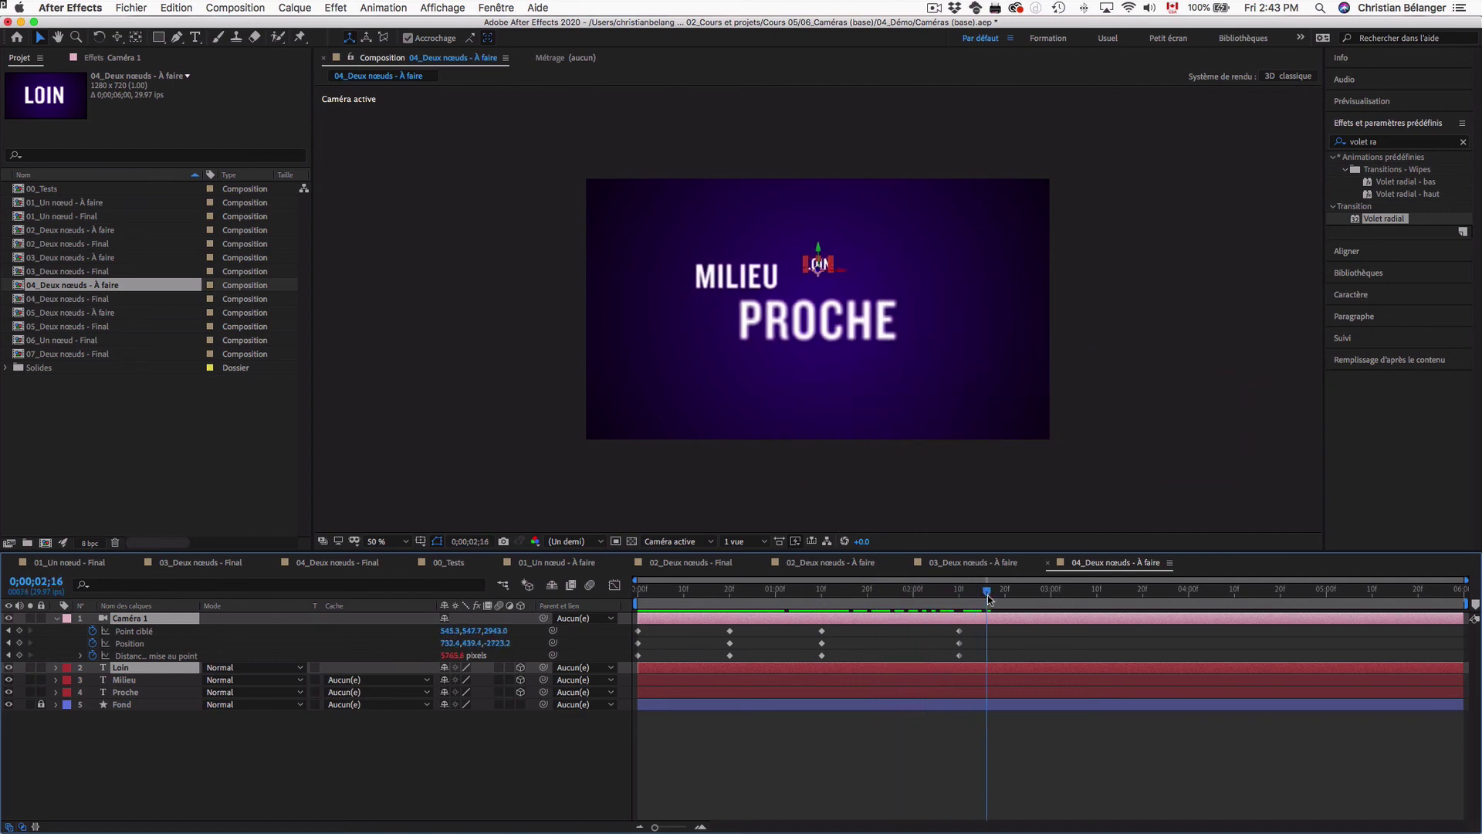
click(906, 736)
key(Home)
key(space)
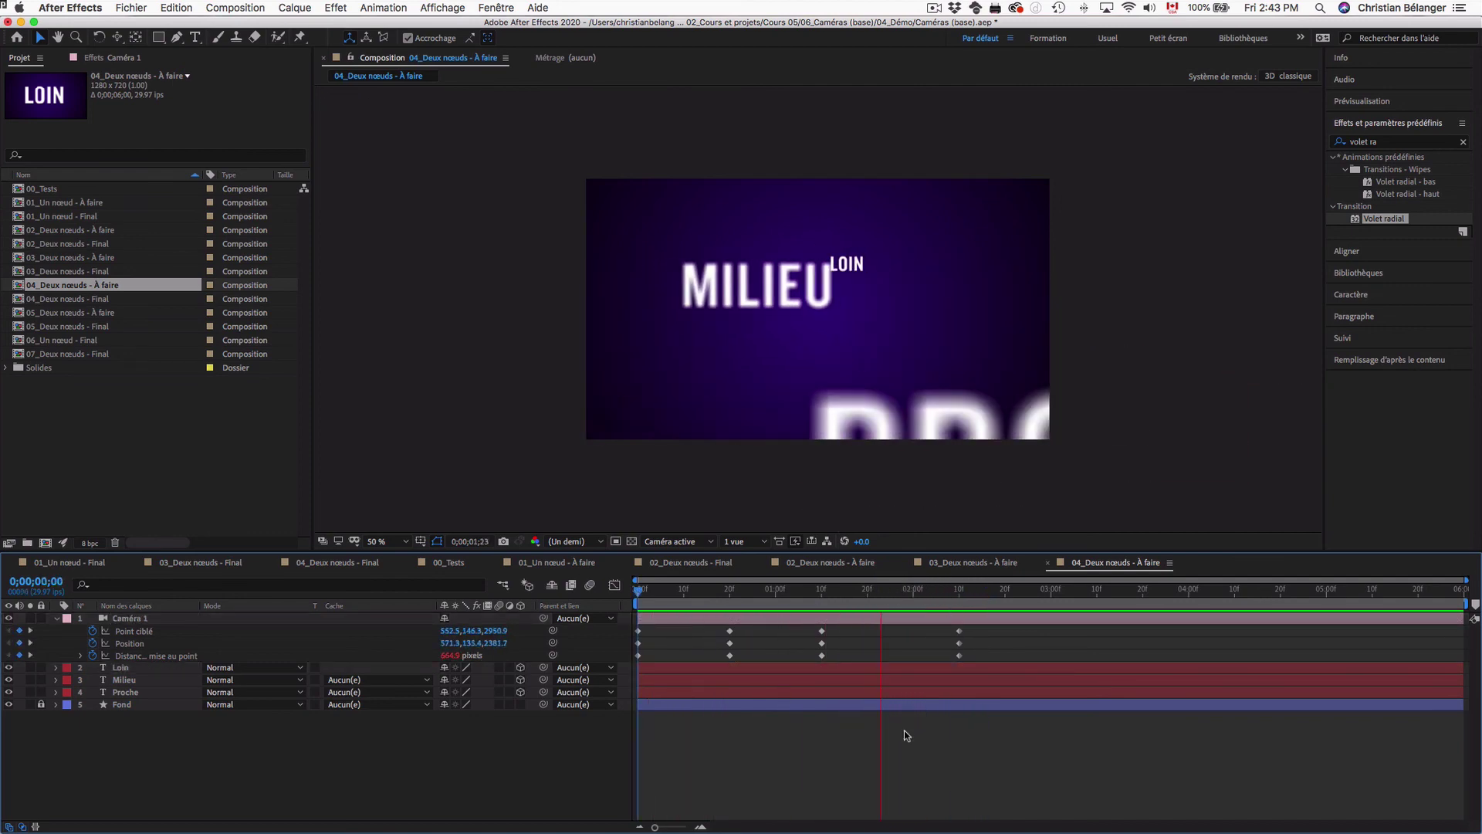
key(space)
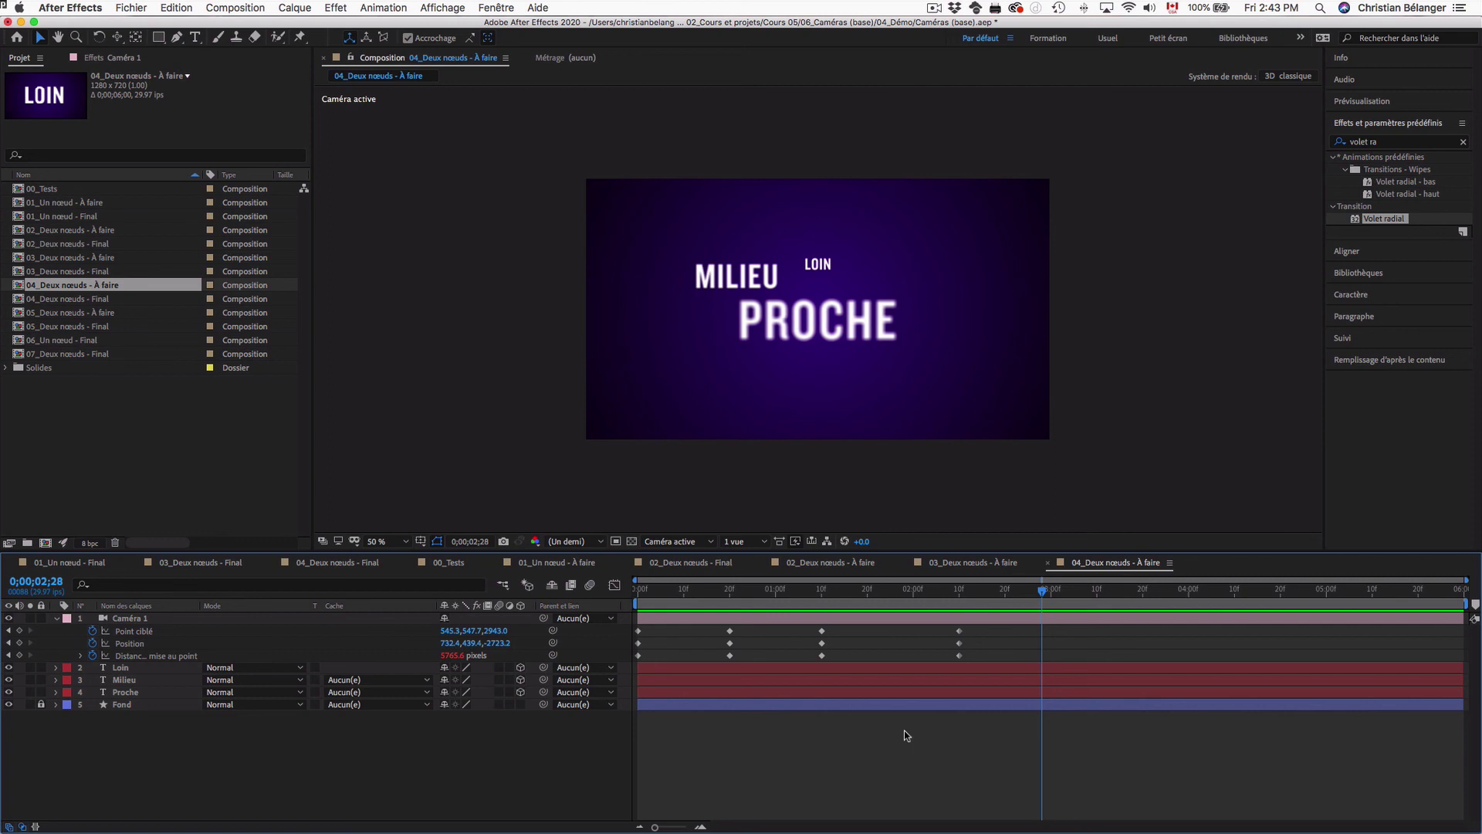
Open 05_Deux nœuds - À faire, 06_Un nœud - Final and 07_Deux nœuds - Final, and preview the last one
double_click(81, 314)
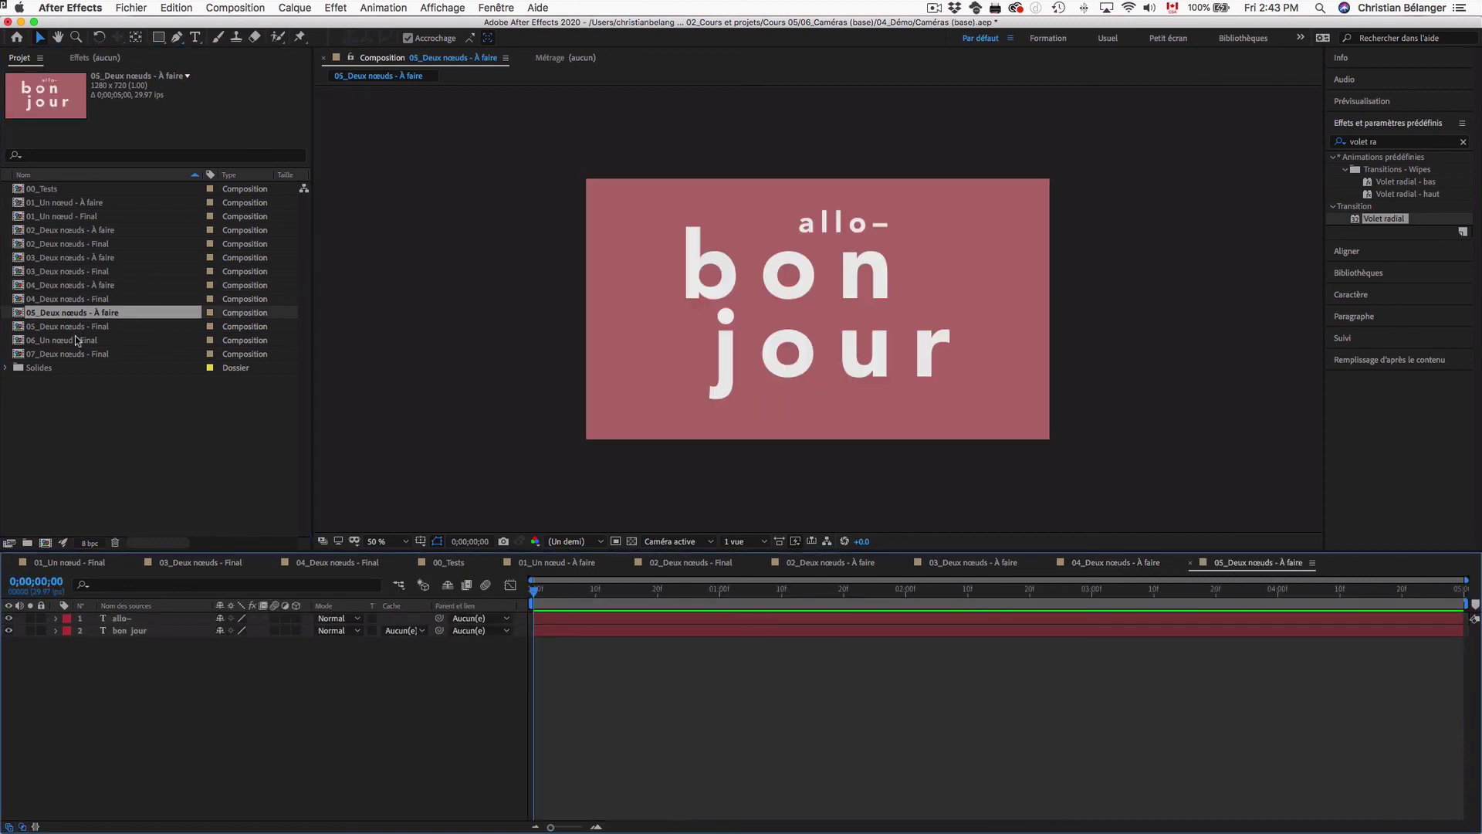
click(77, 342)
double_click(77, 342)
double_click(76, 354)
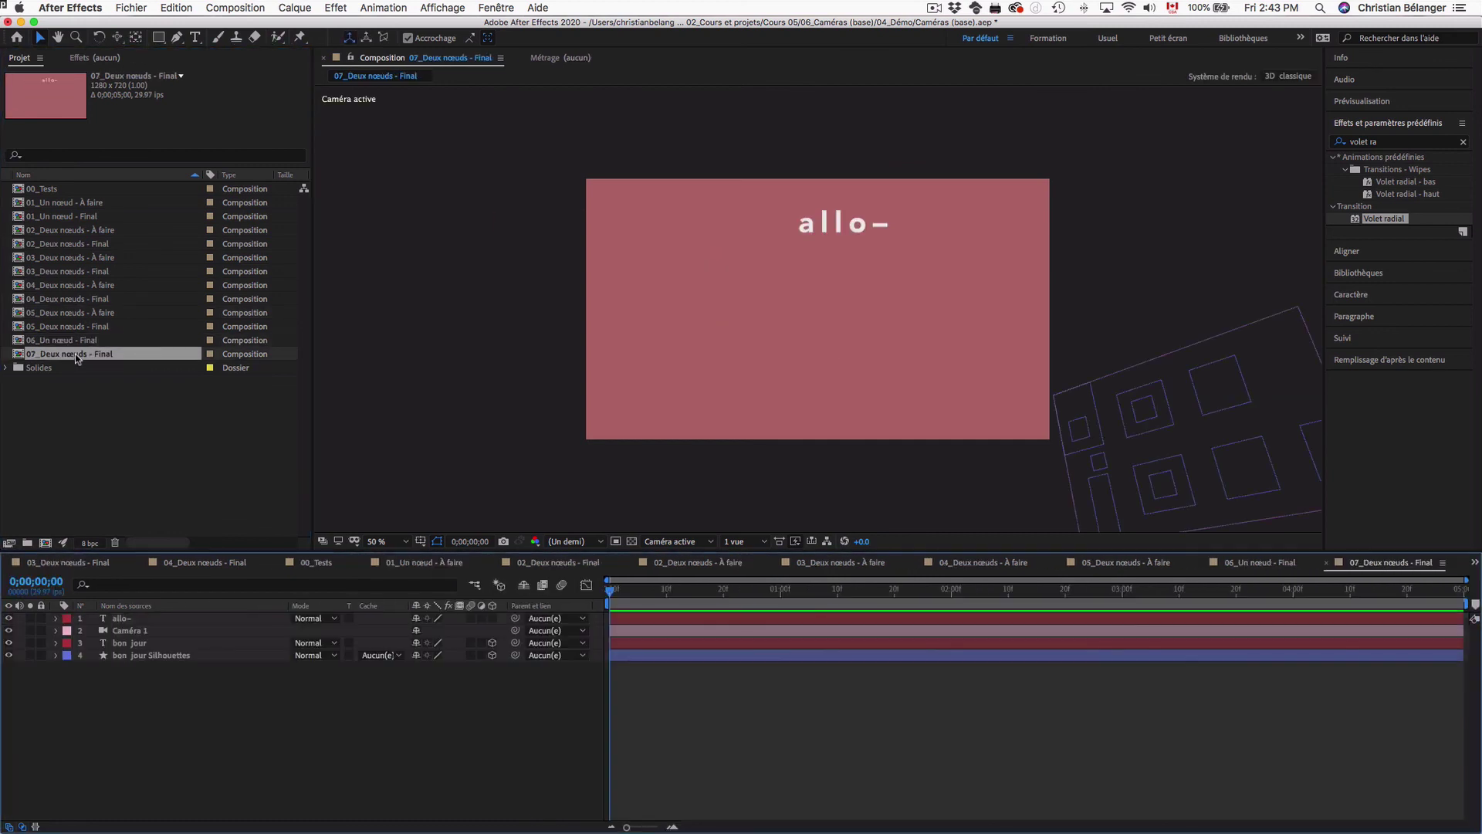
key(space)
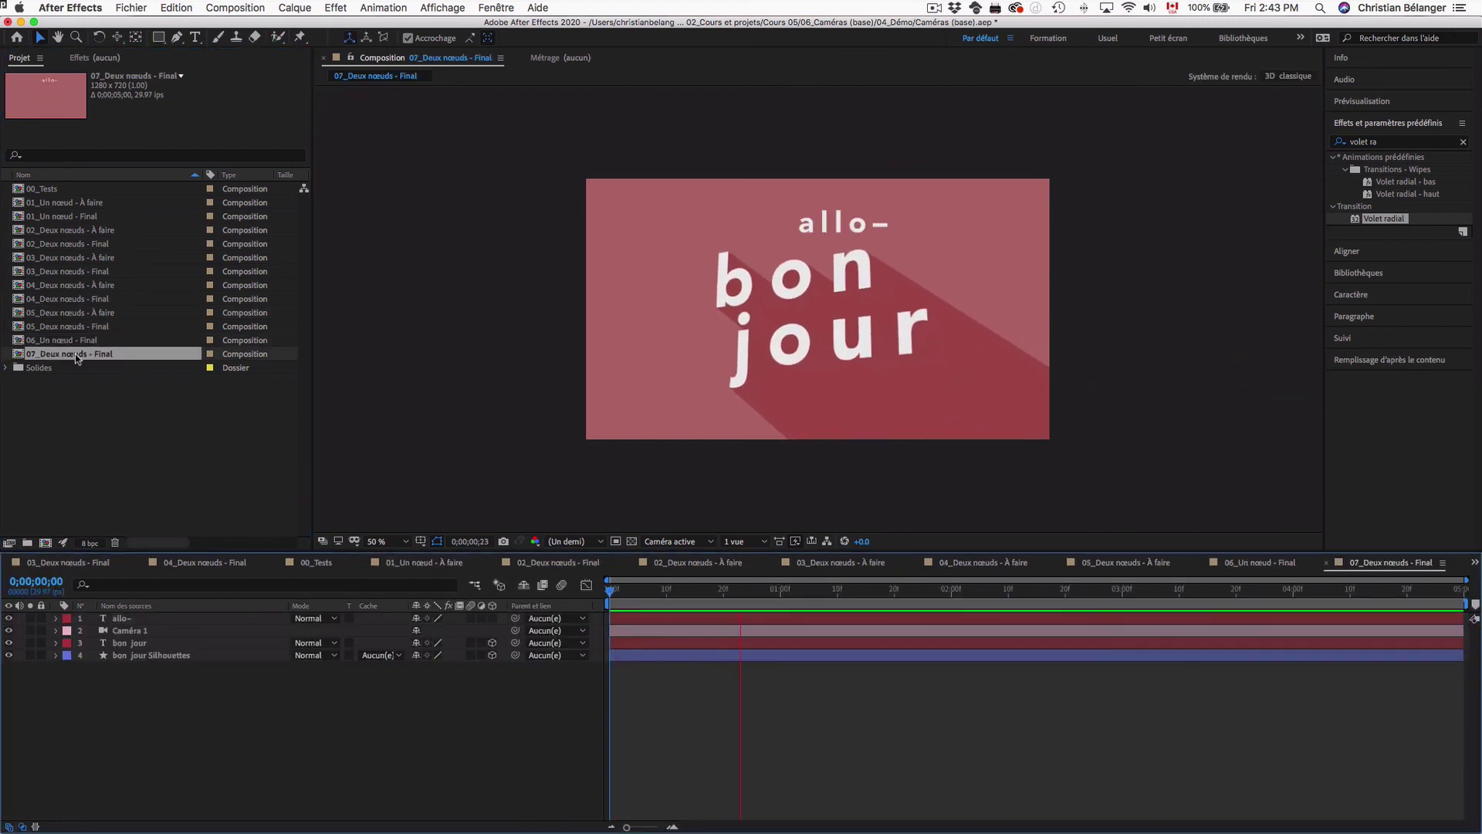
key(space)
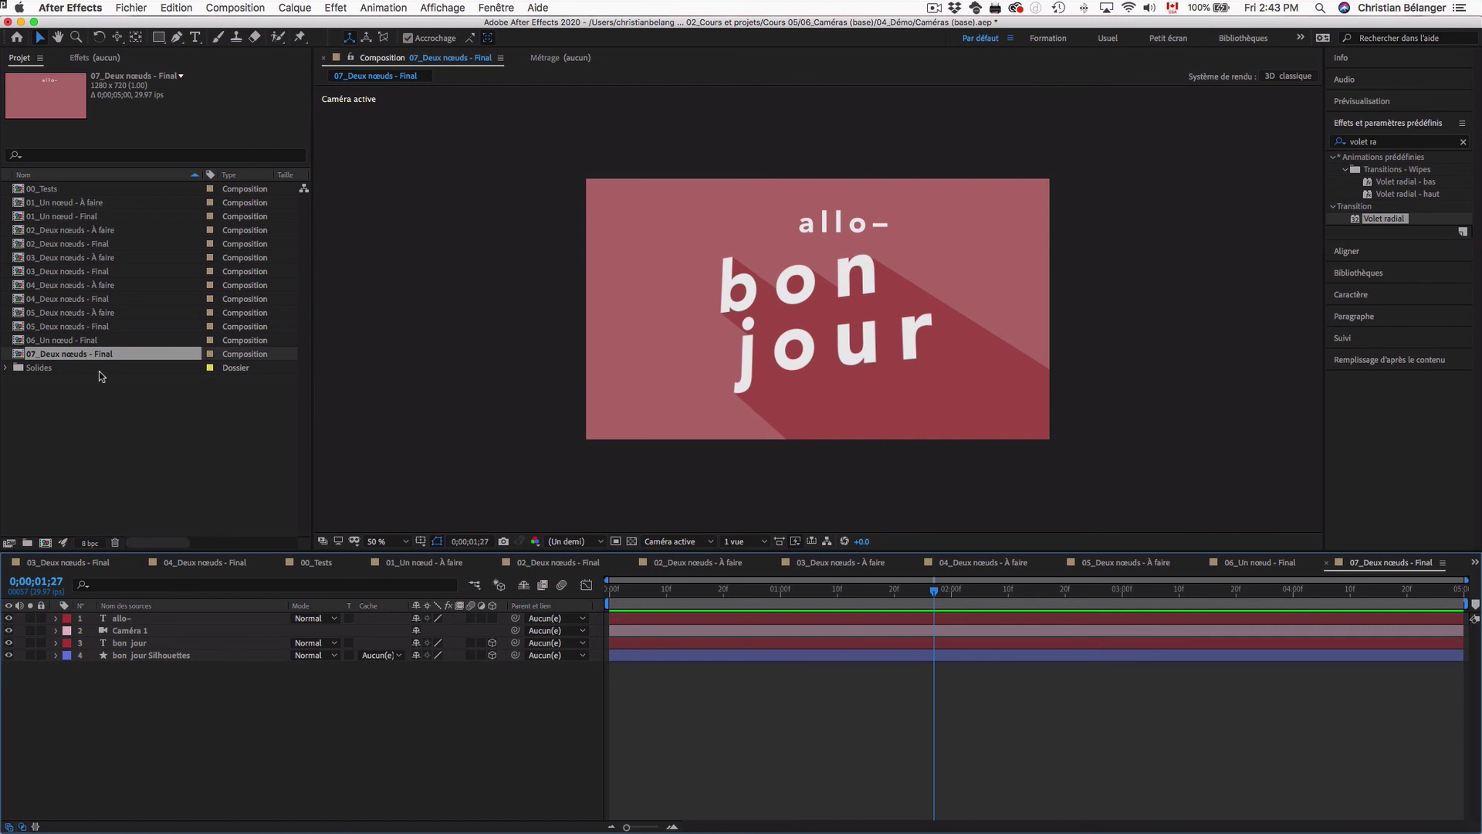
Open 05_Deux nœuds - Final and 04_Deux nœuds - Final, look over the camera tools, return to the Selection tool and deselect Caméra 1
double_click(86, 328)
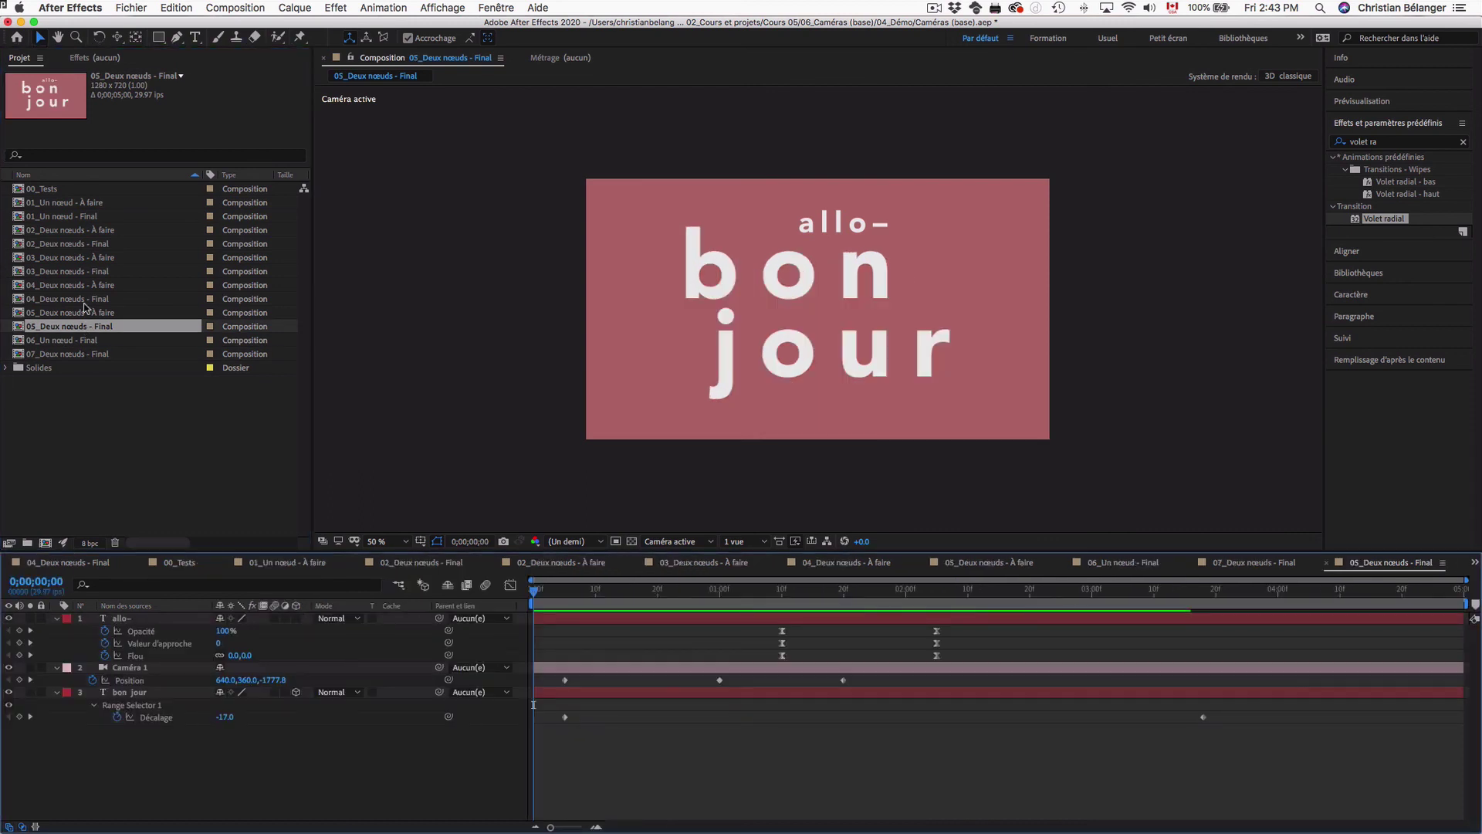
double_click(84, 302)
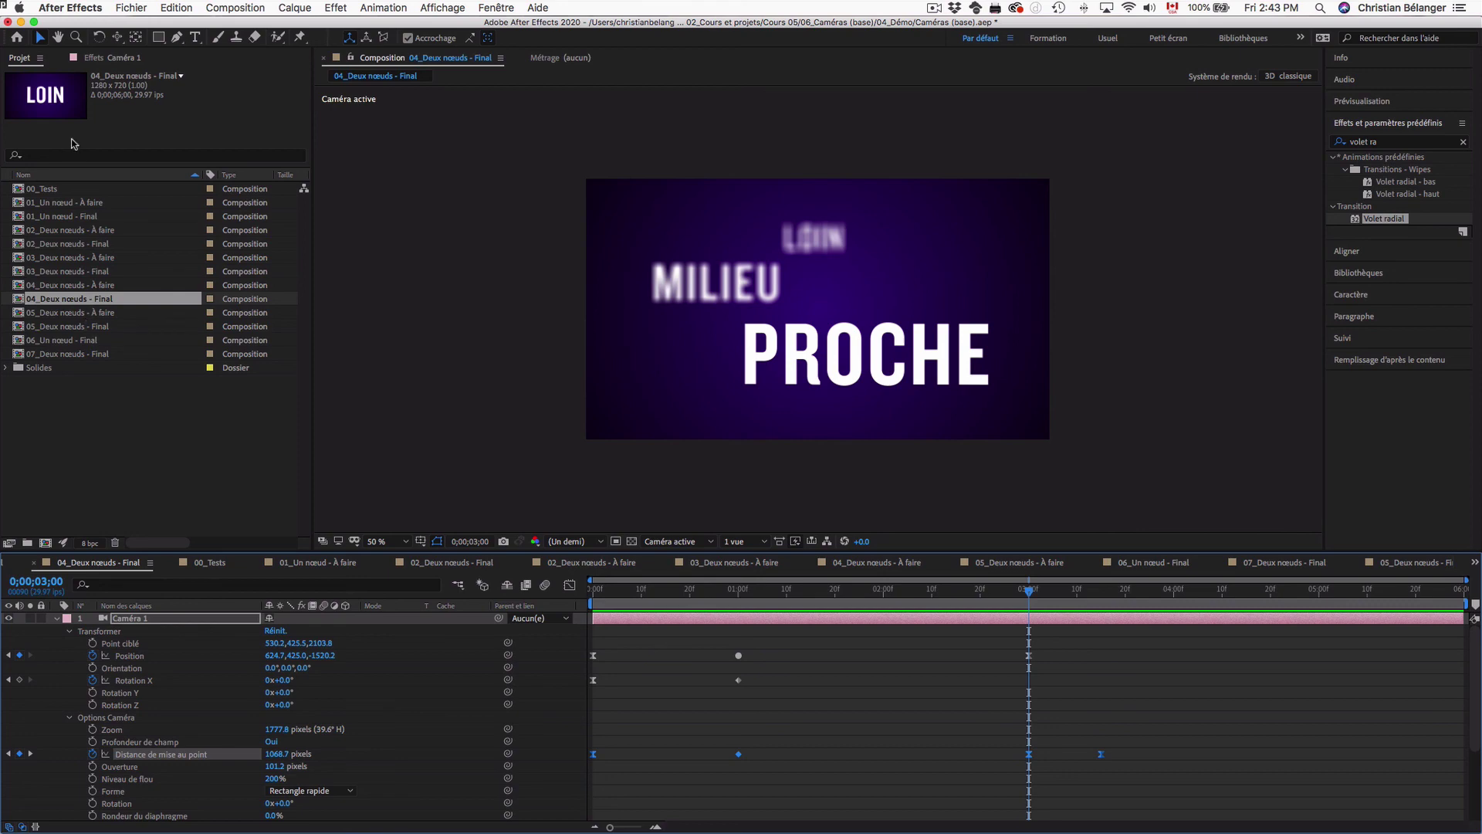
click(118, 38)
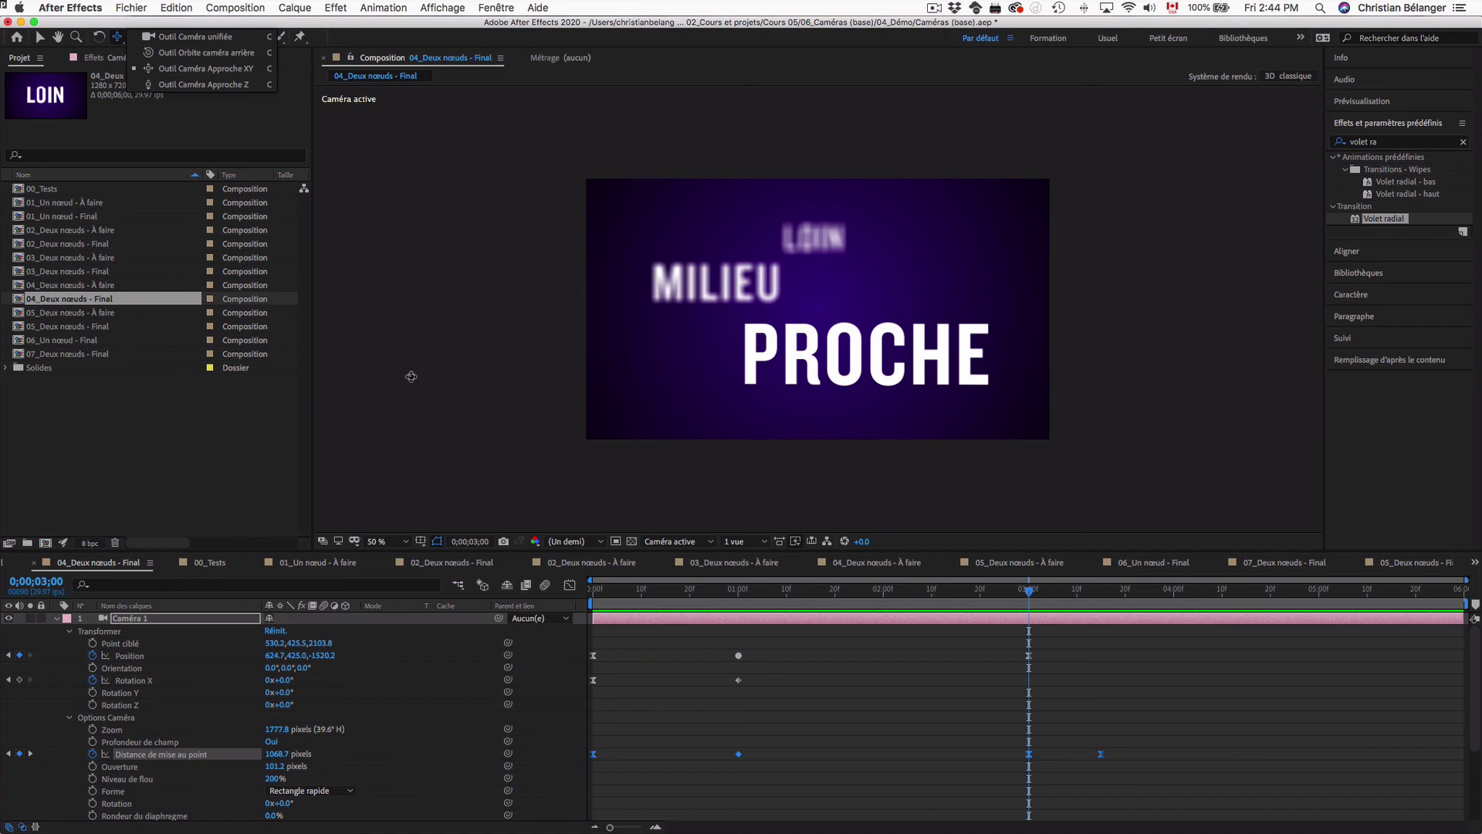
key(v)
click(521, 403)
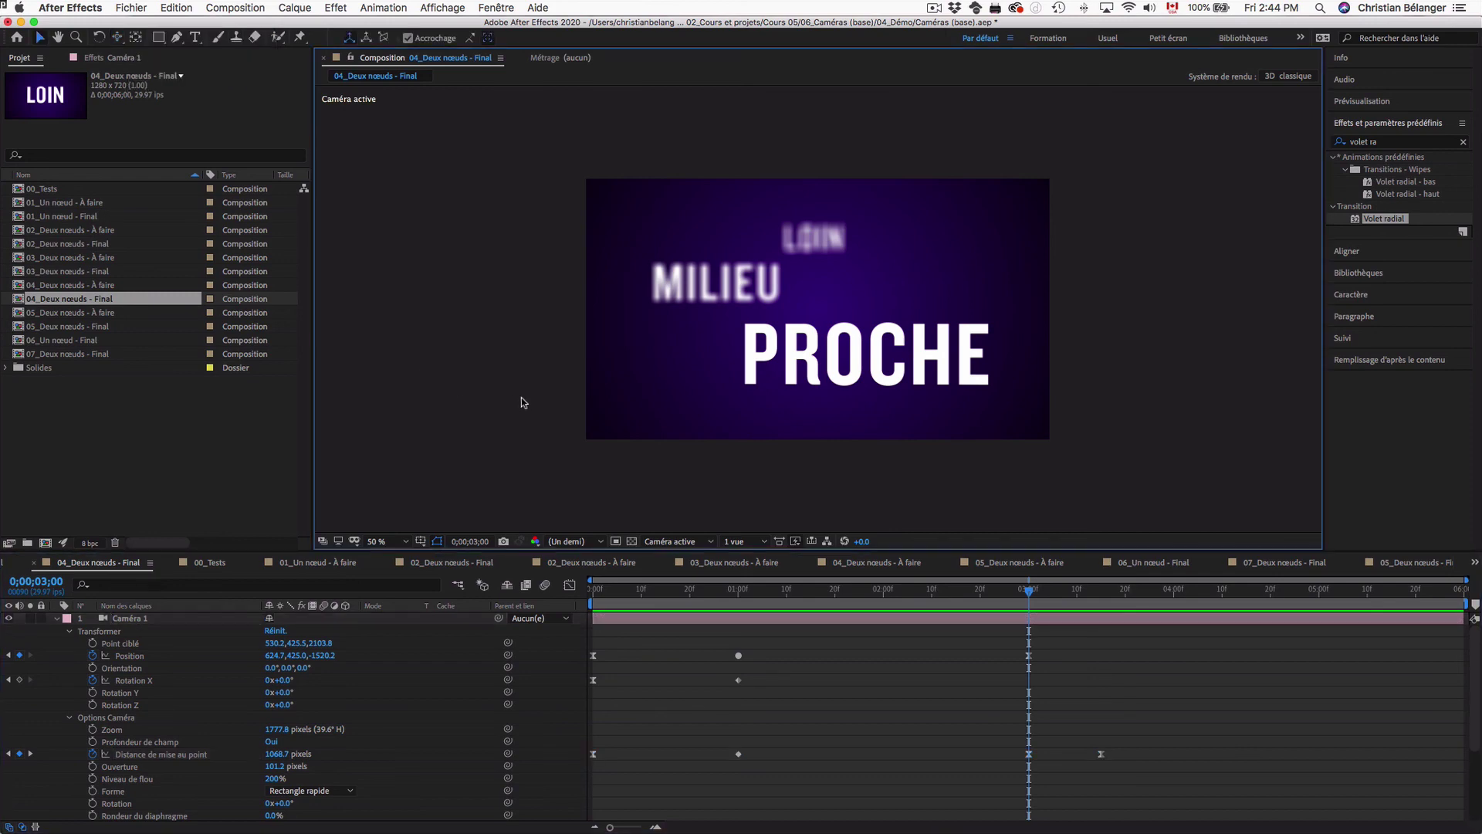